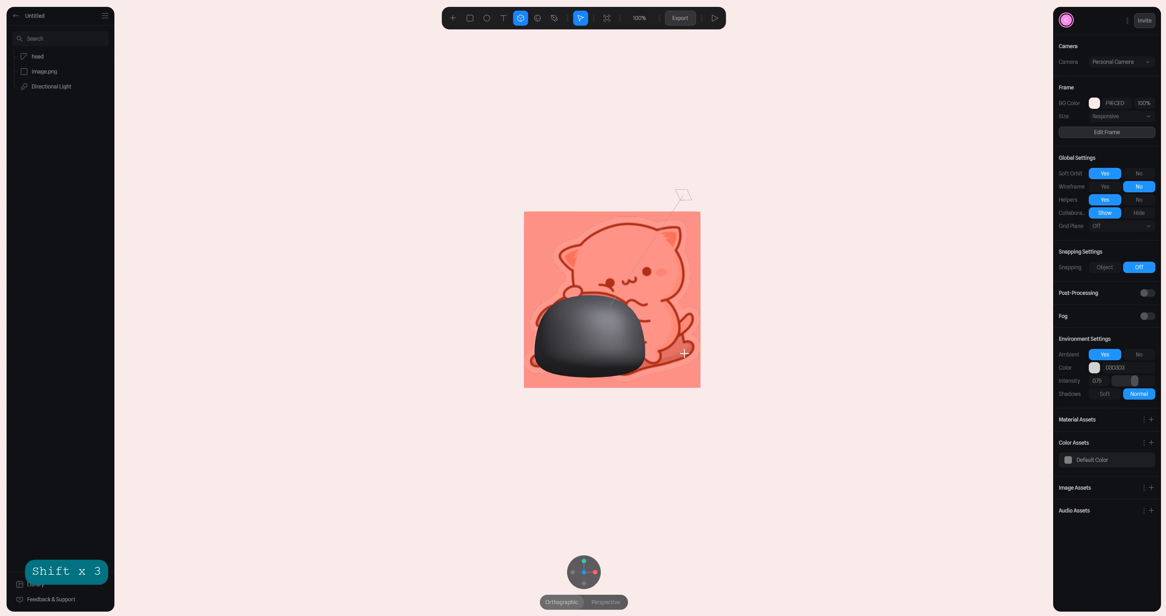
left_click_drag(684, 365, 778, 270, "shift")
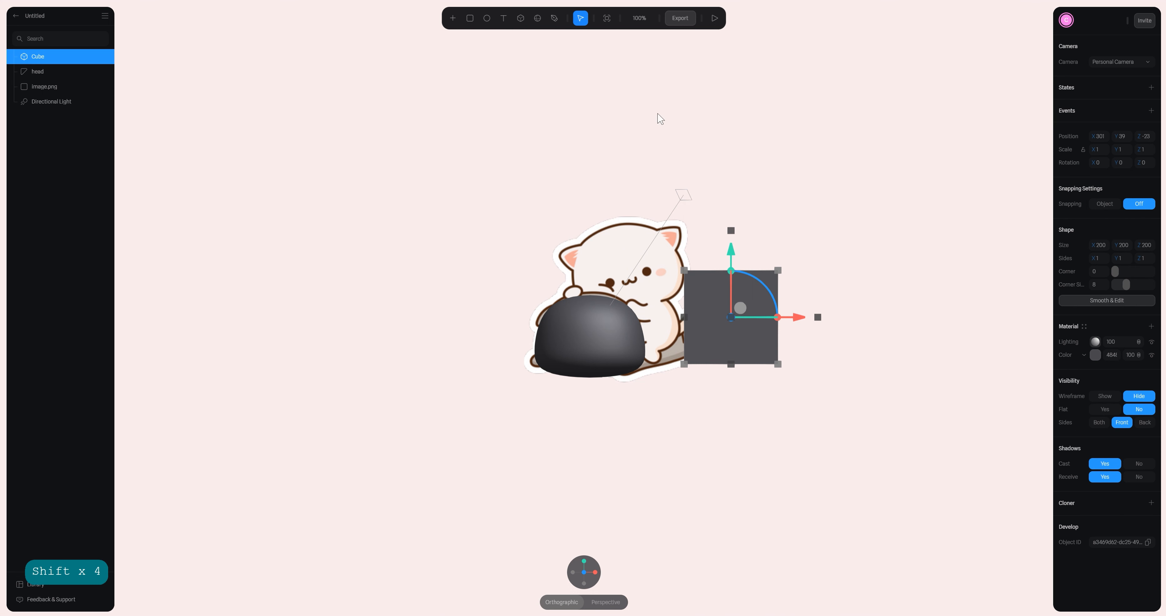
key("space")
left_click_drag(867, 289, 817, 298)
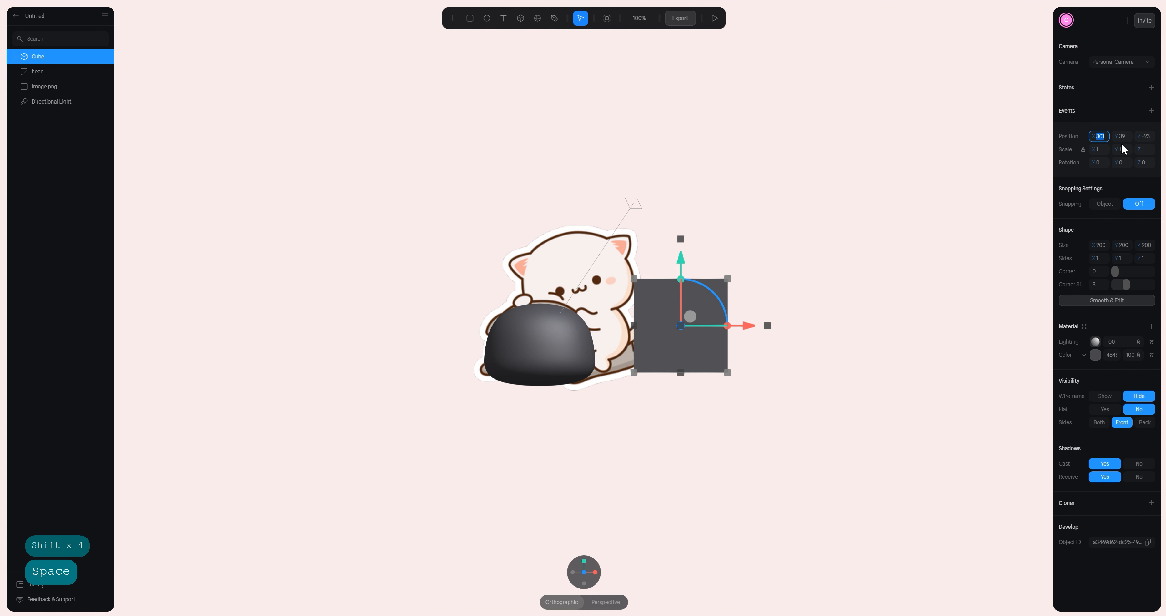
type("18")
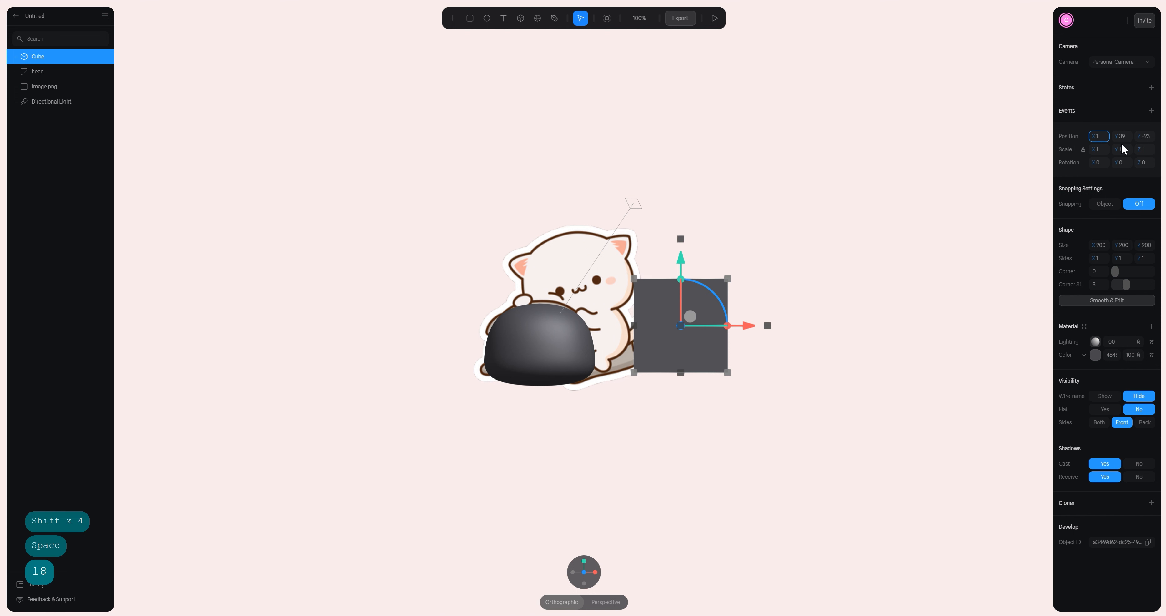
type("7")
key("Return")
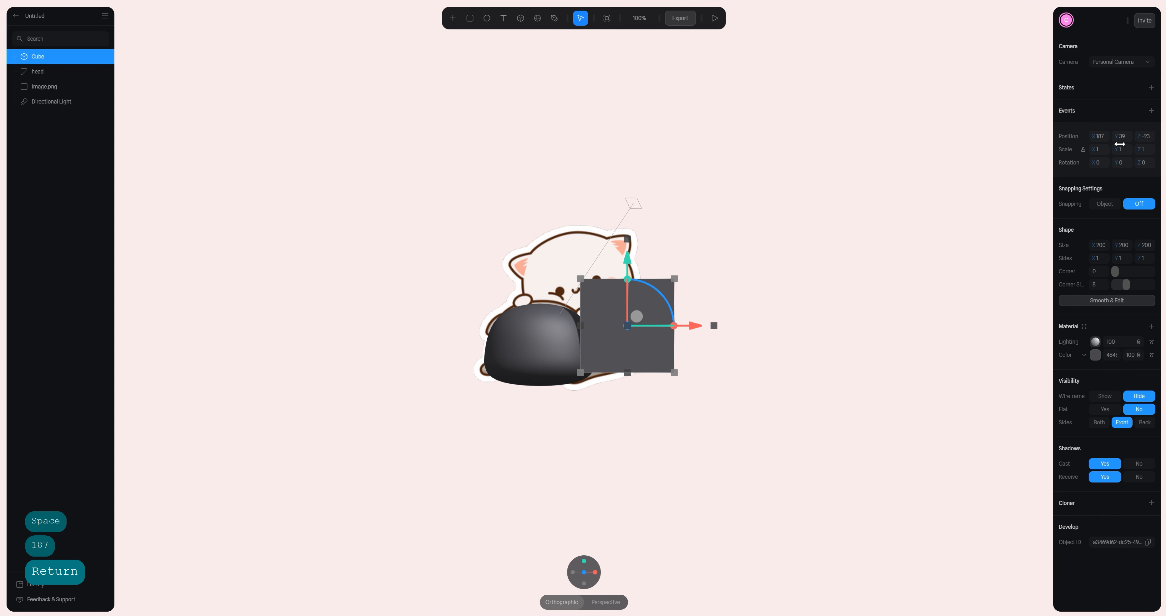
left_click(1122, 136)
type("2")
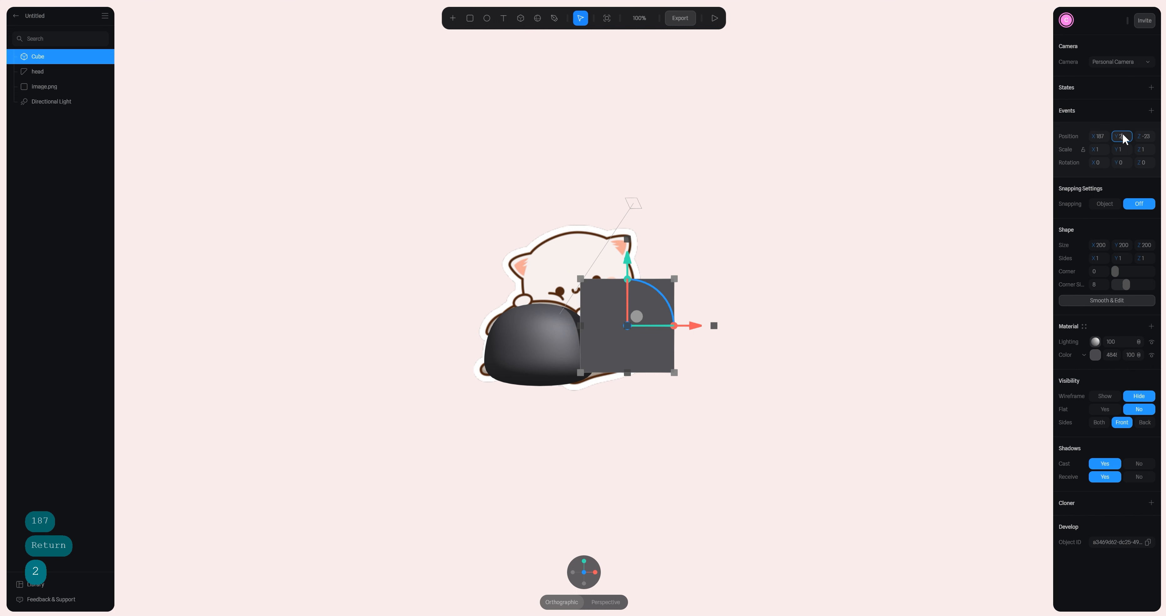
type("65.5")
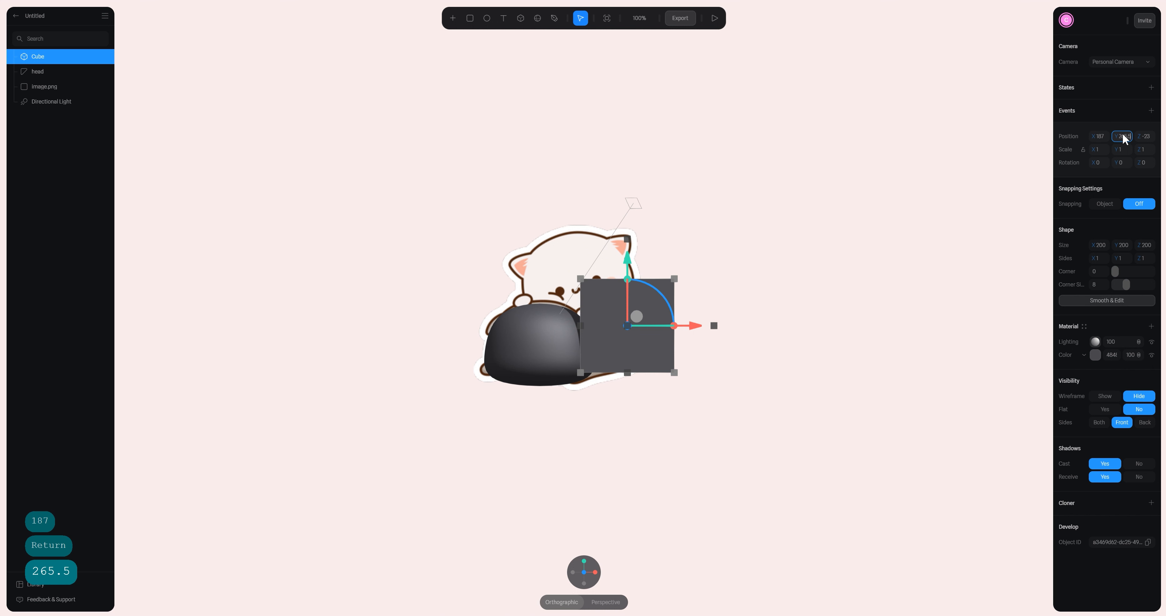
key("Return")
left_click(1151, 136)
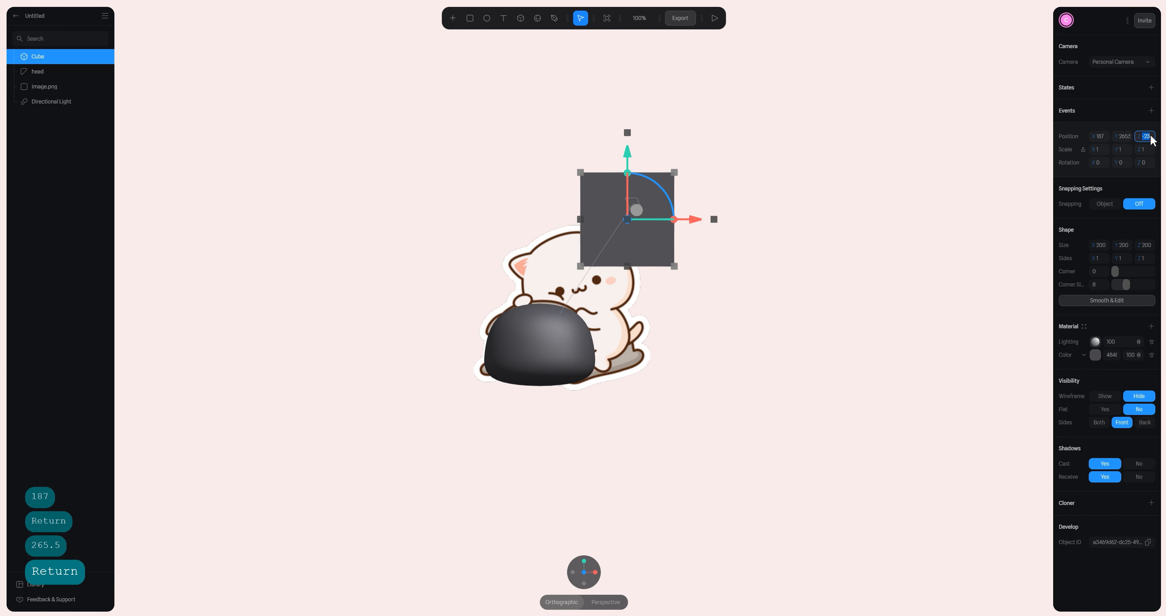
type("1")
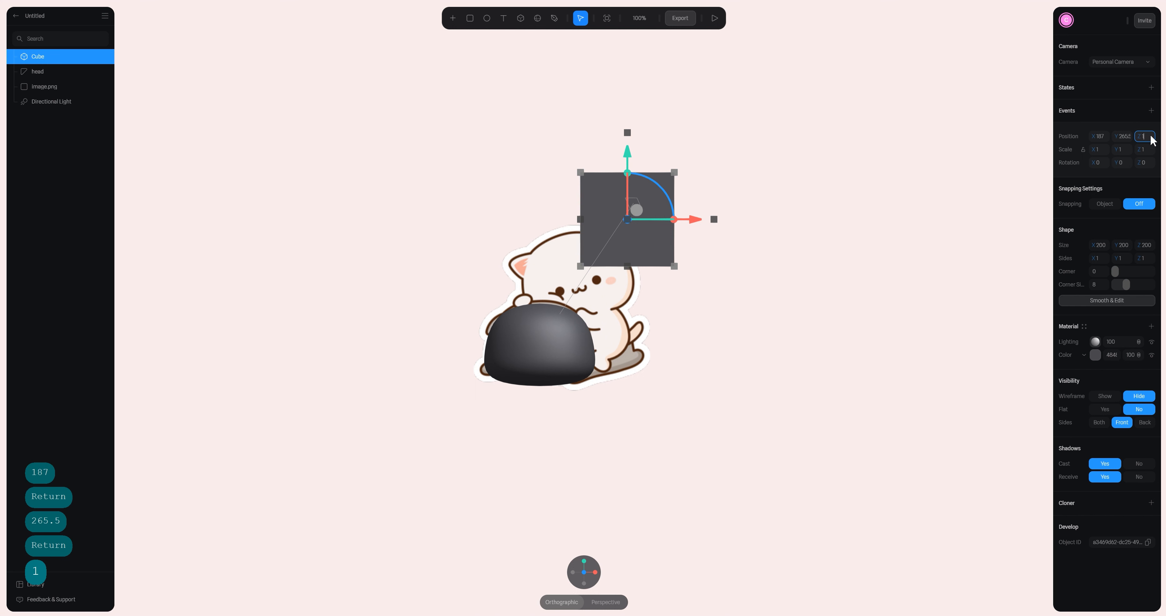
type("11")
key("Return")
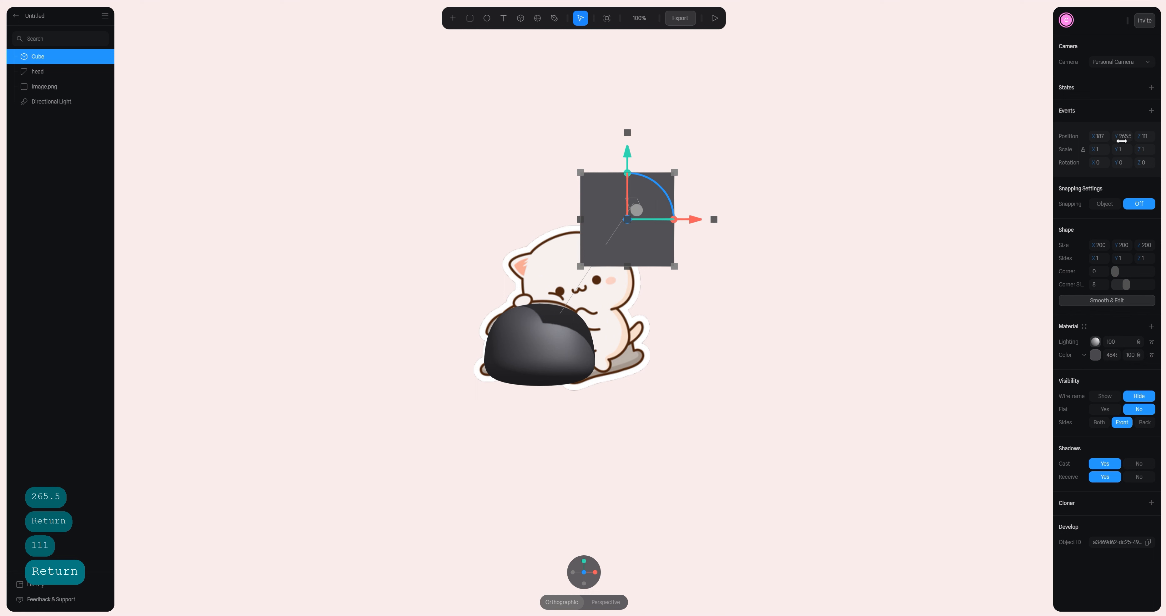
left_click_drag(764, 163, 744, 190, "alt")
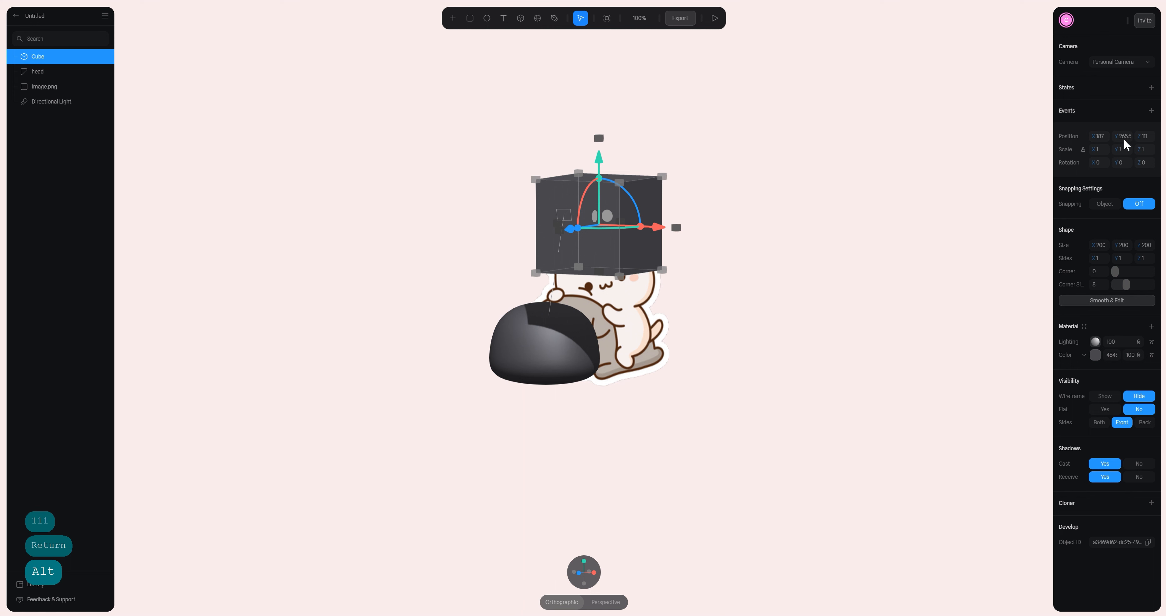
left_click_drag(838, 216, 800, 209, "alt")
left_click(669, 229)
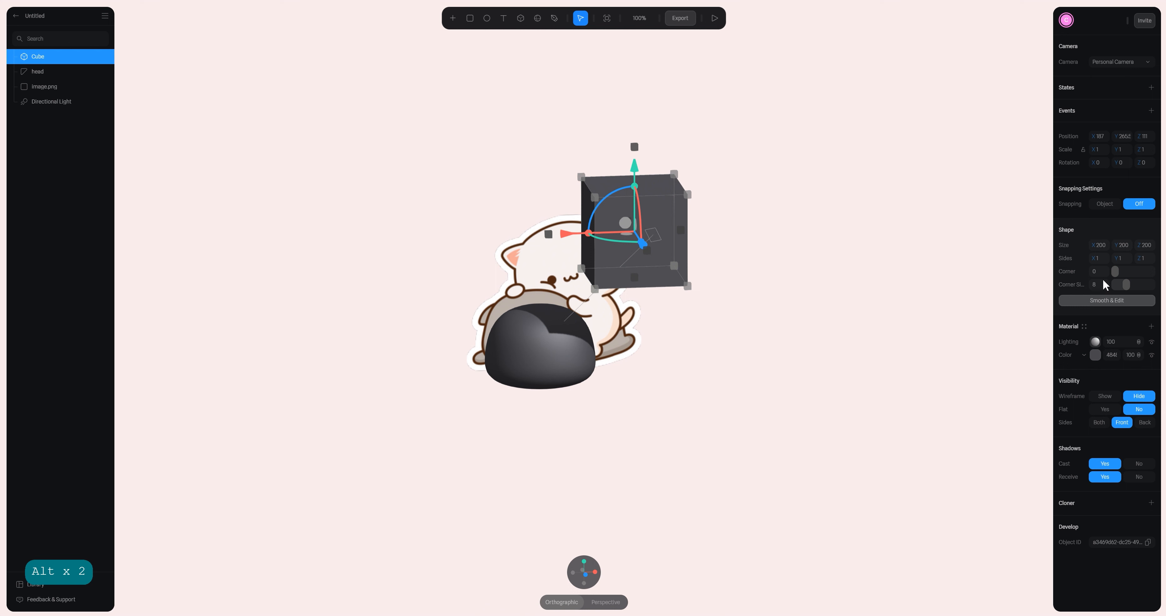
left_click(1102, 246)
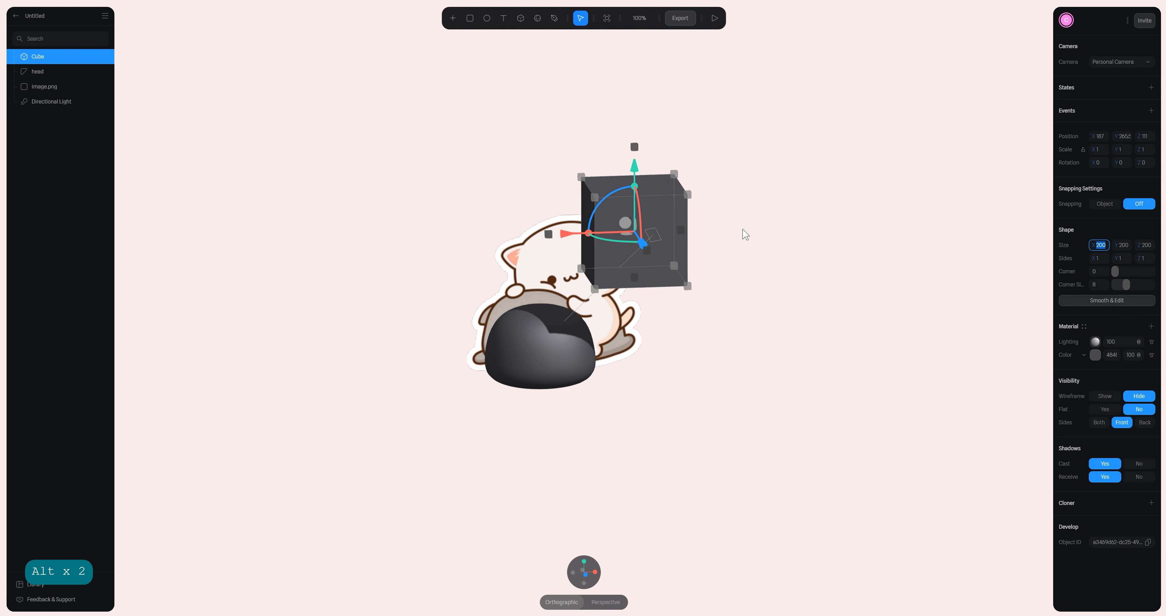
mouse_move(589, 578)
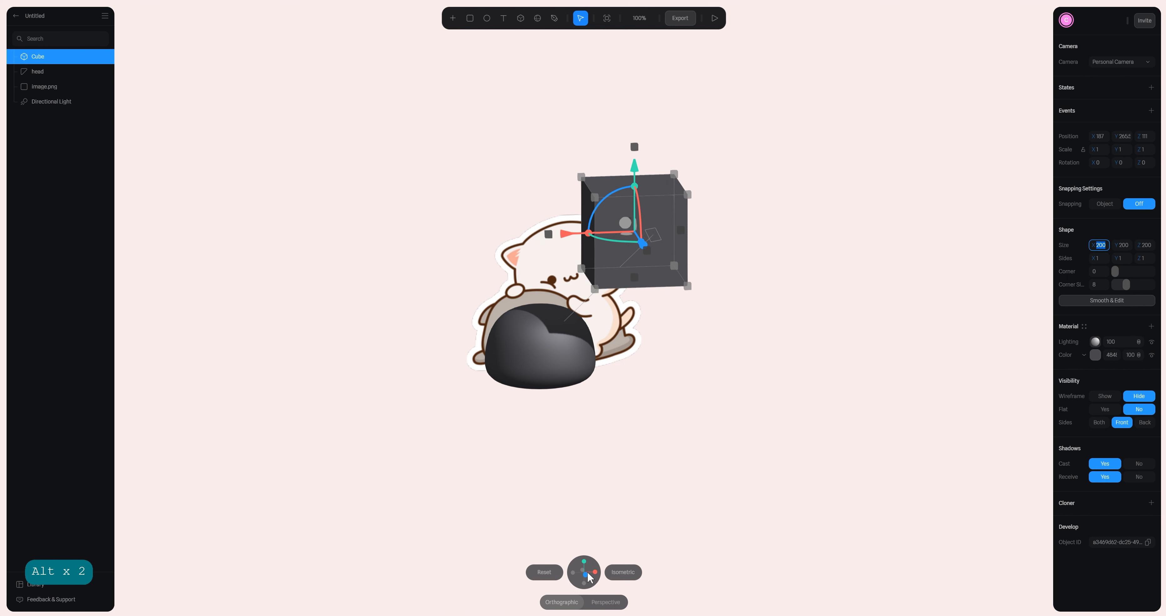
left_click_drag(812, 255, 790, 252, "alt")
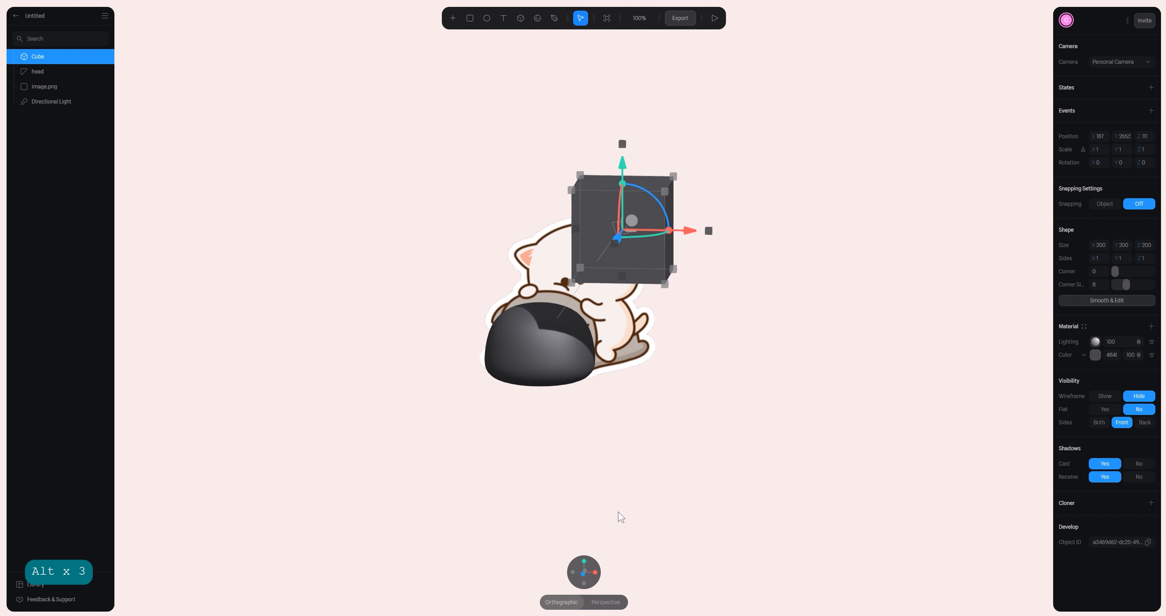
left_click(583, 573)
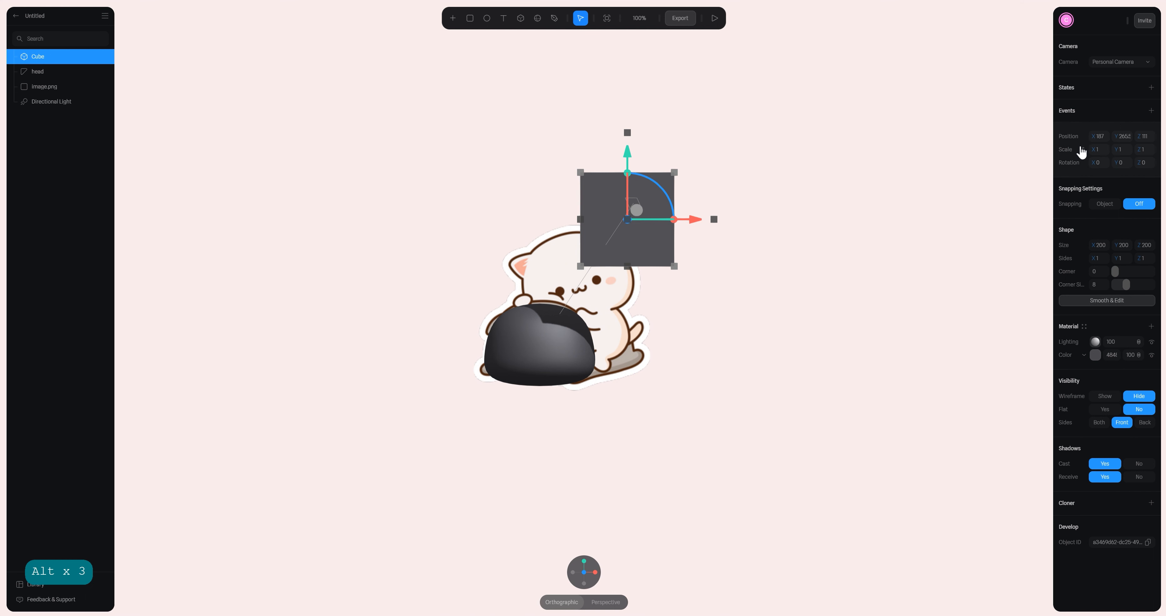
key("Delete")
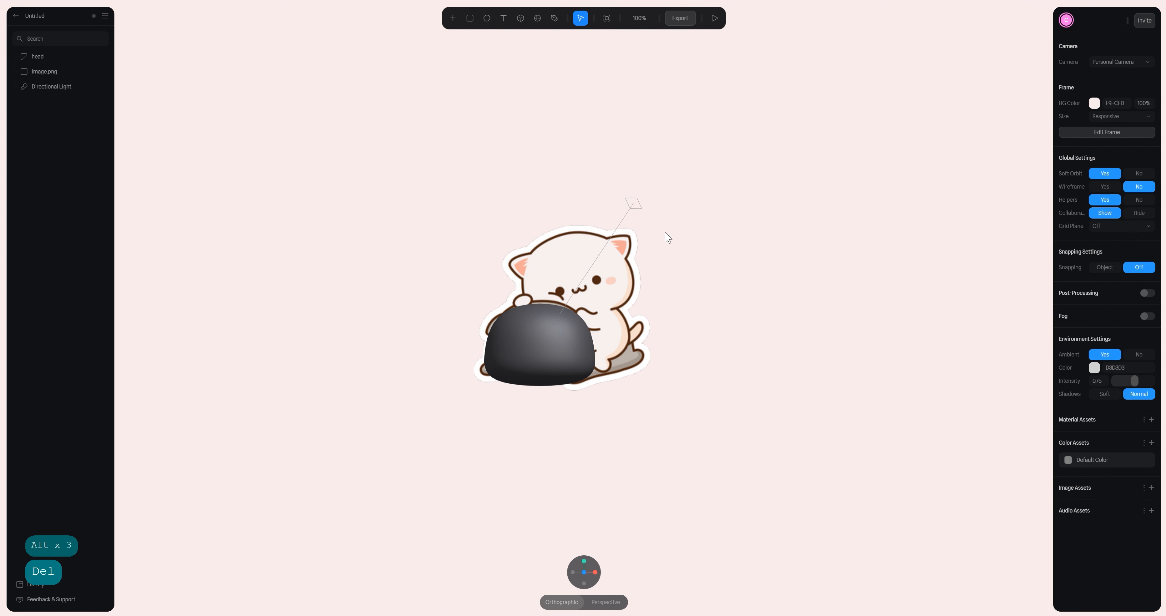
- Draw a new cube with sides of about 215 beside the cat reference image
left_click(453, 19)
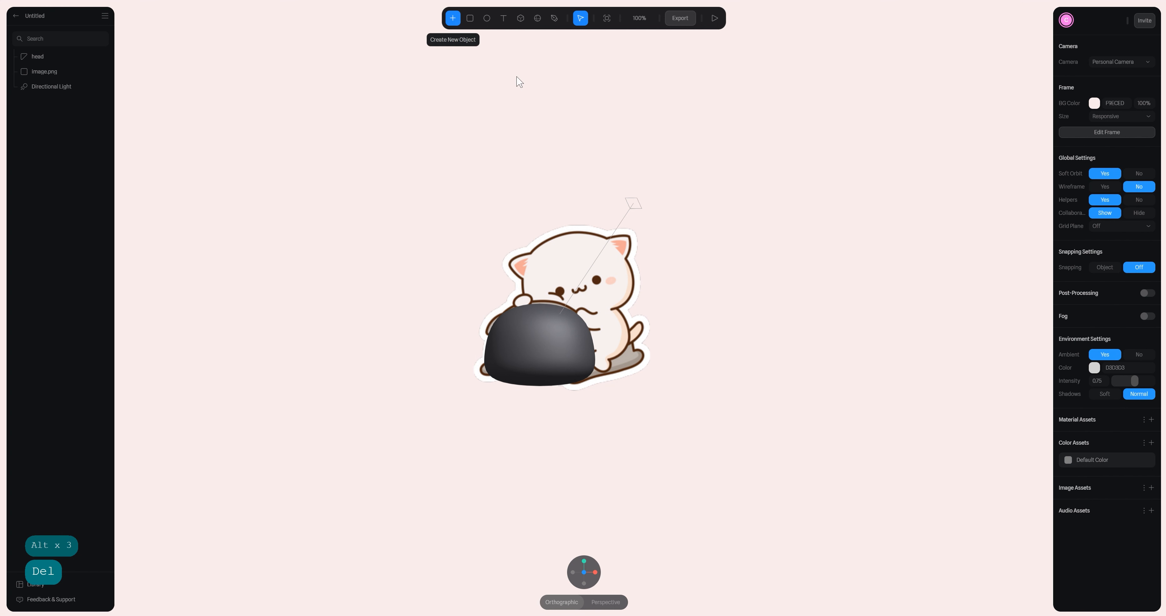
left_click(520, 18)
left_click_drag(656, 278, 757, 378)
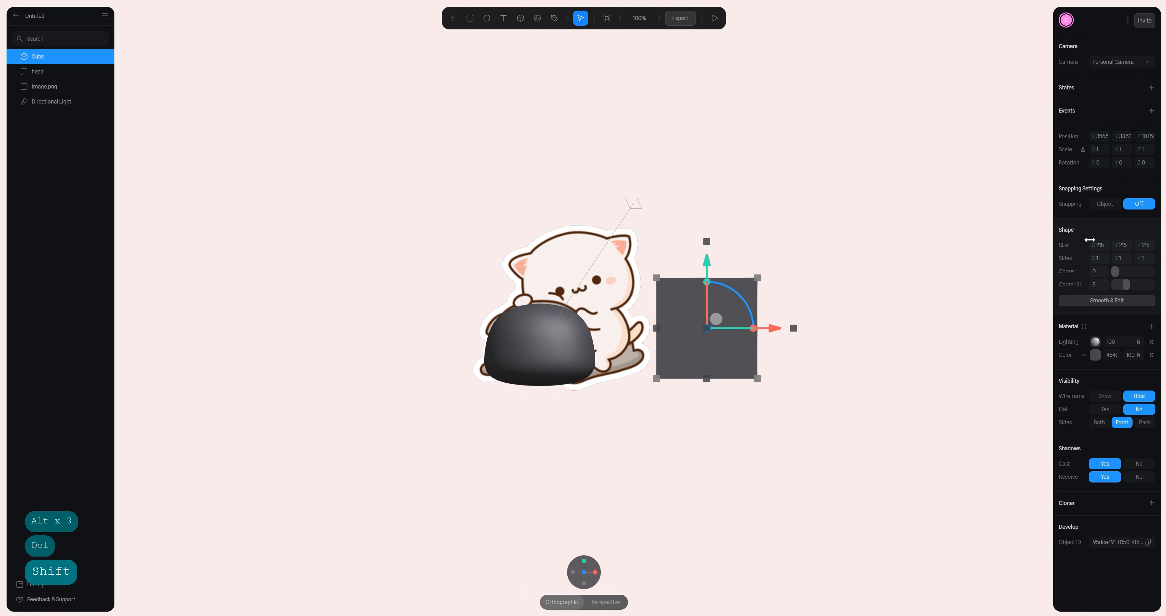
- Set the new cube's size to 187 in X, 265.5 in Y and 111 in Z
left_click(1105, 248)
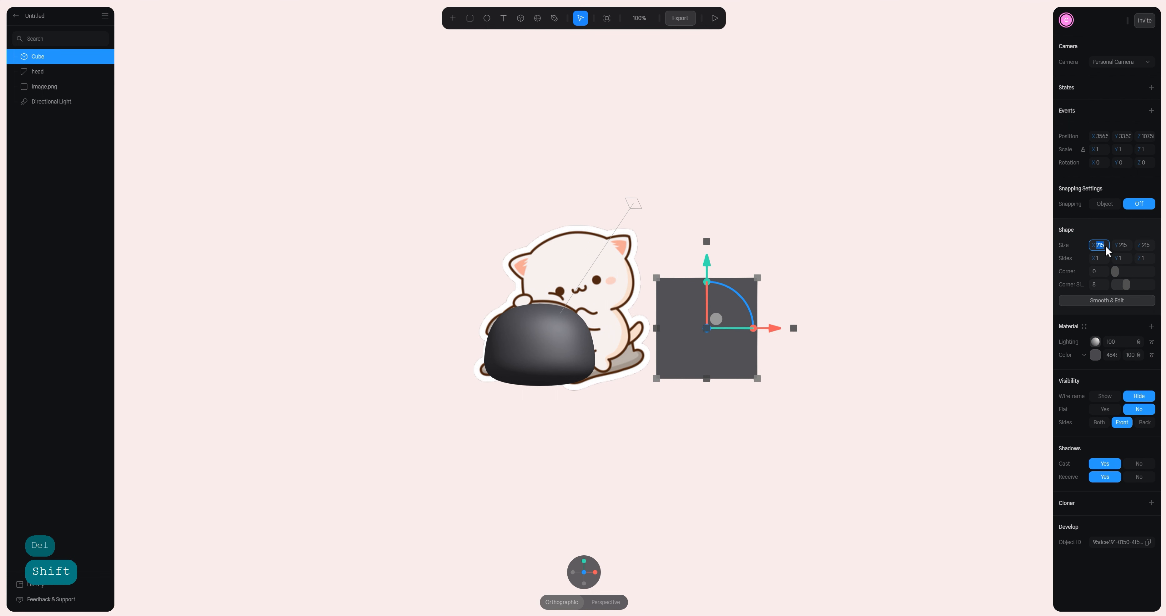
type("18")
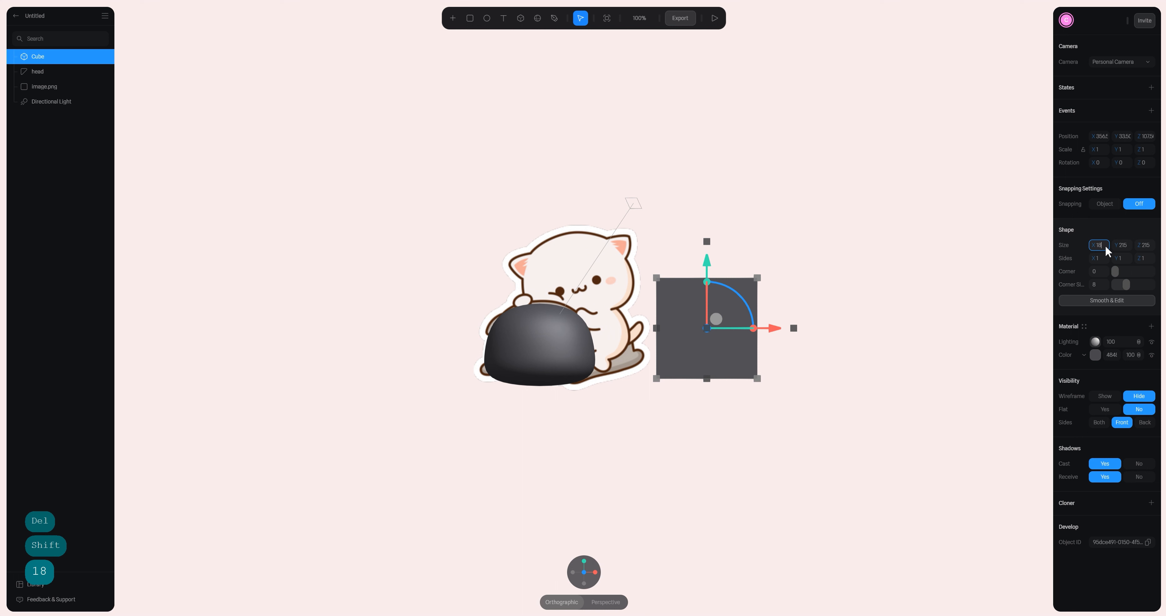
type("0")
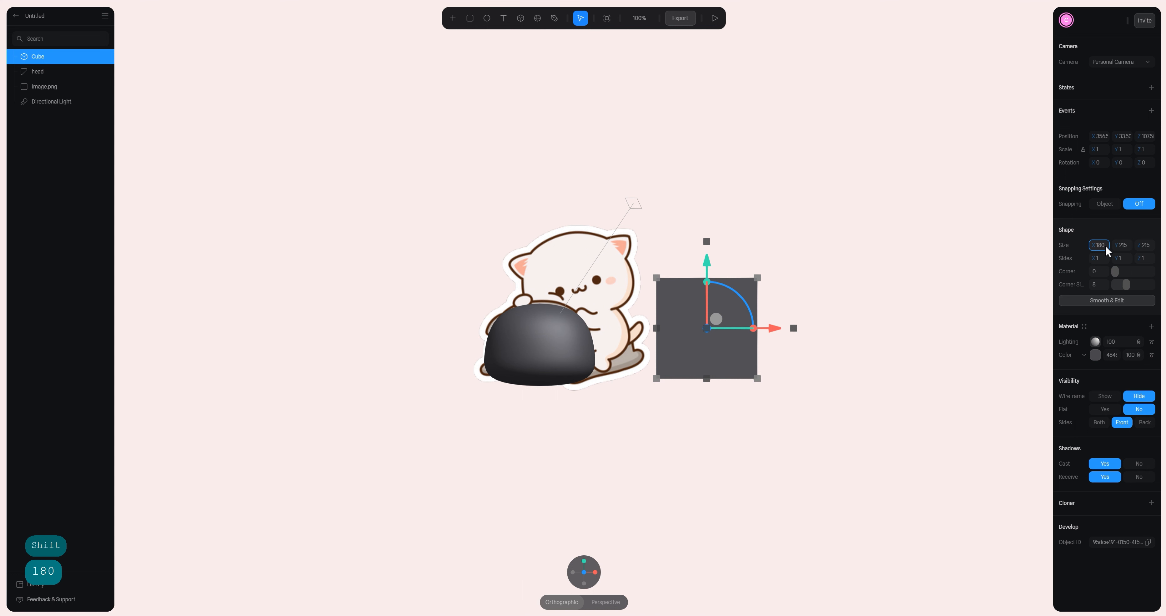
key("BackSpace")
type("7")
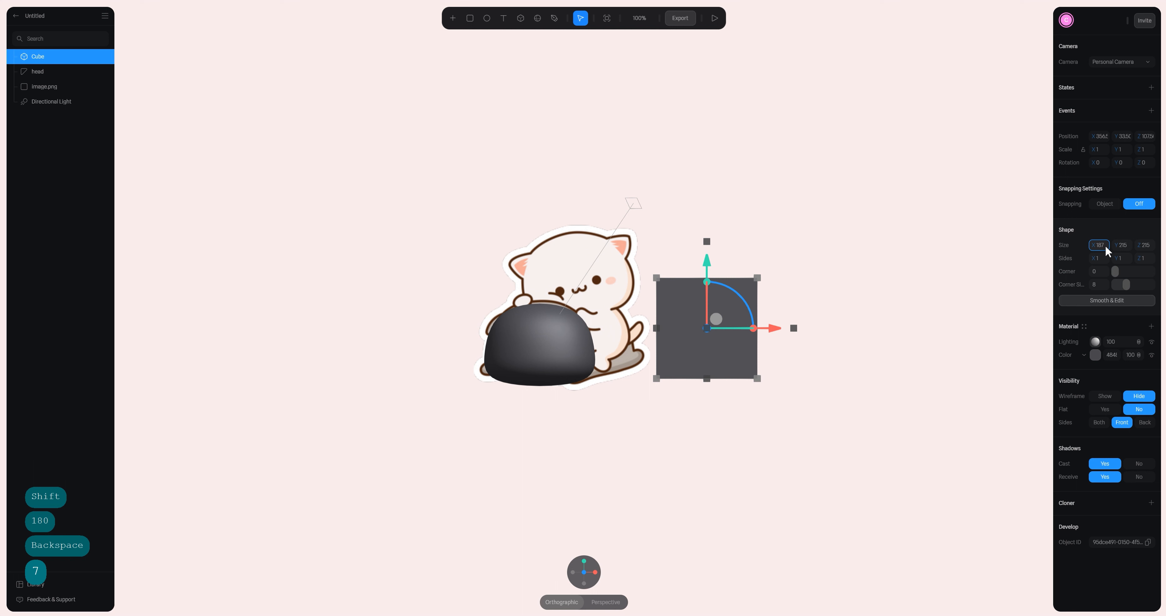
key("Return")
left_click(1124, 246)
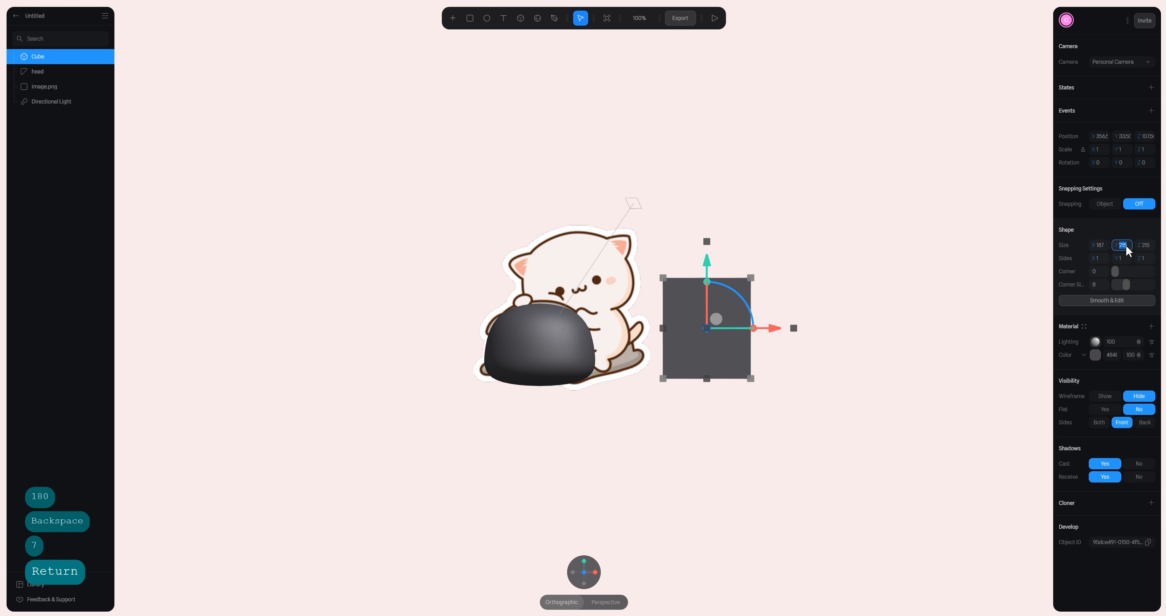
type("2")
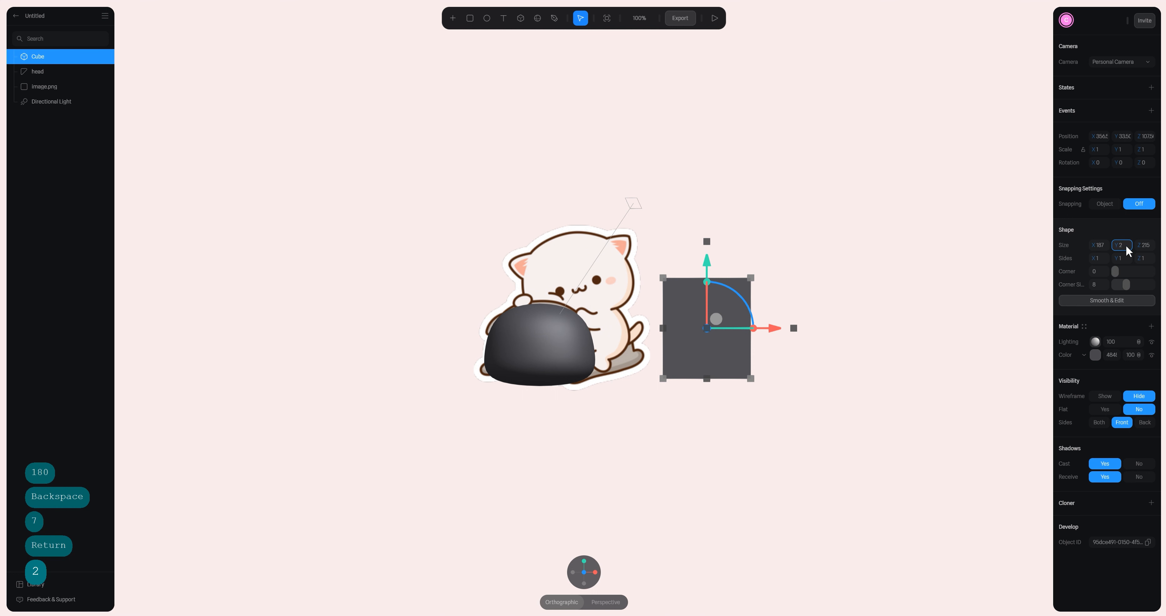
type("65.5")
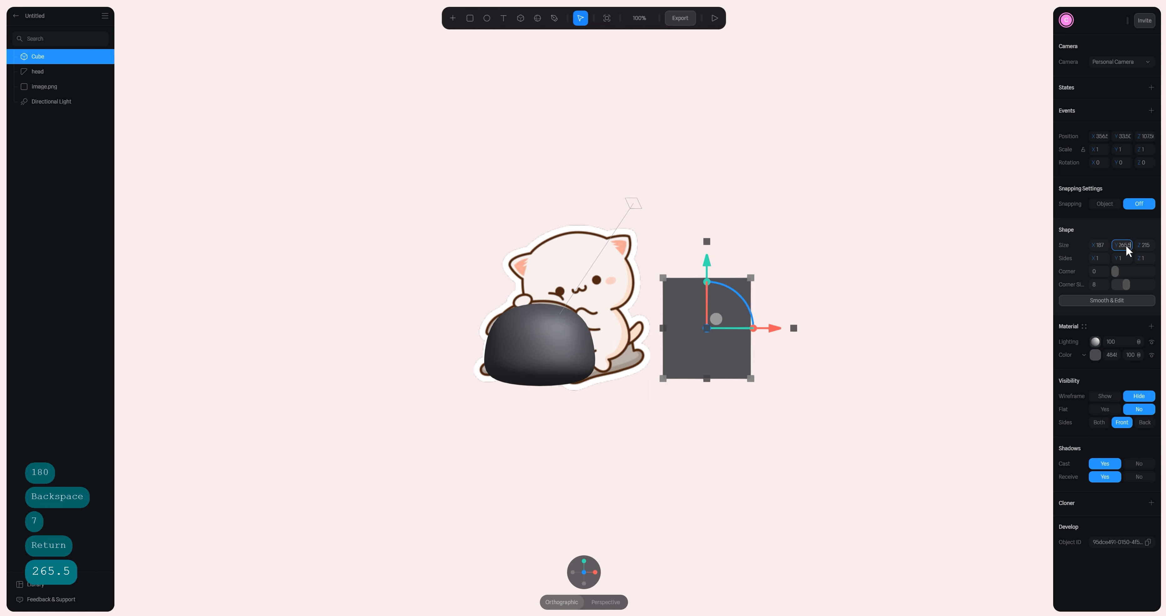
key("Return")
left_click(1154, 247)
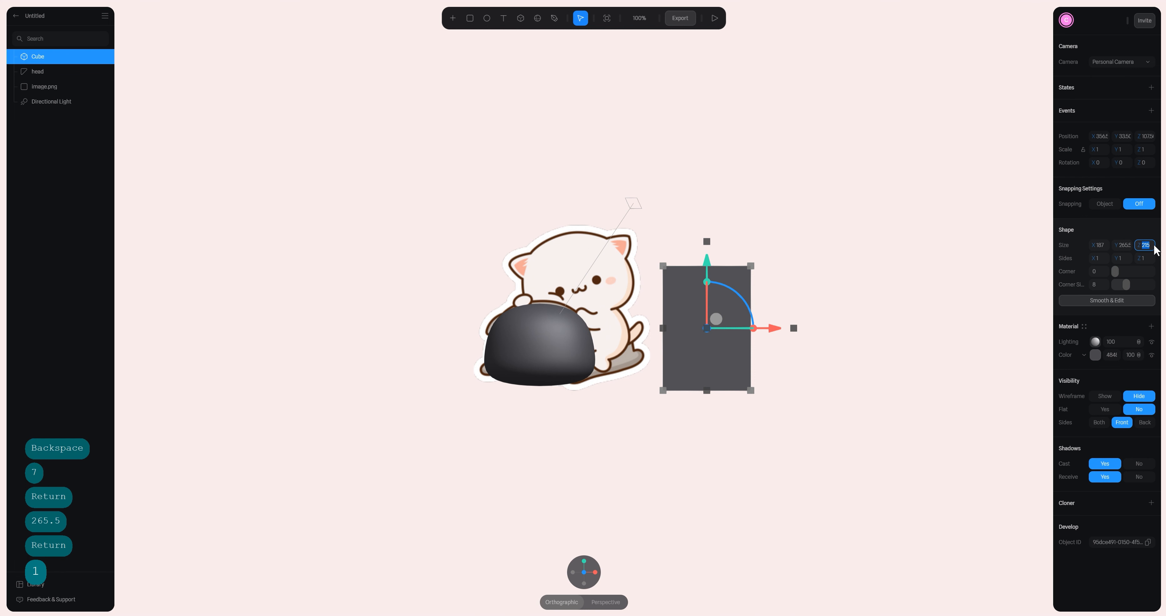
type("111")
key("Return")
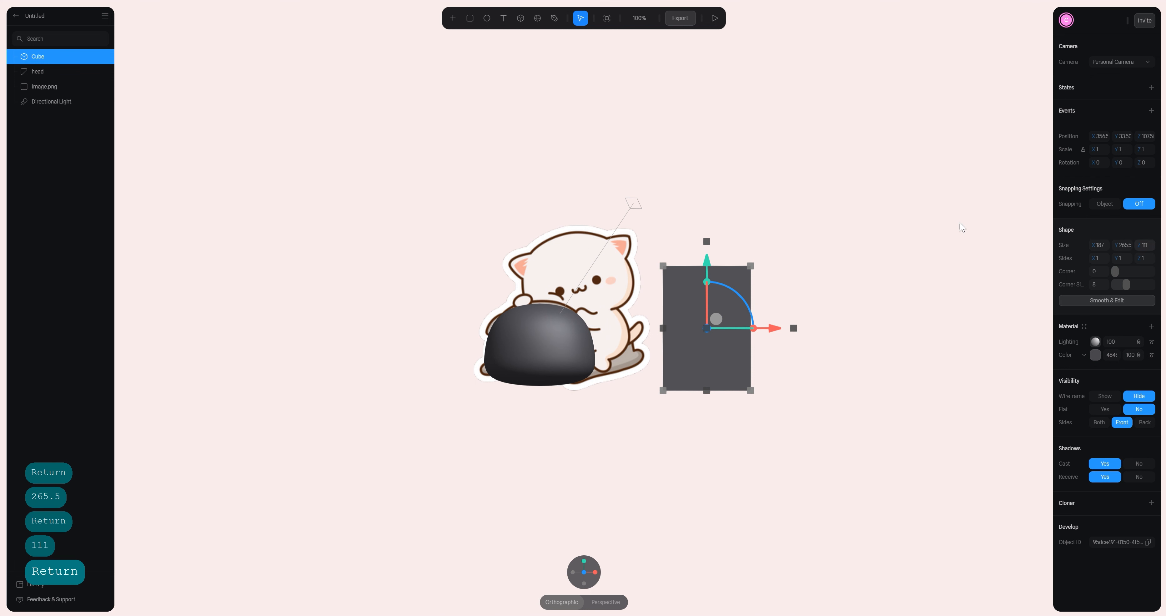
- Rotate the resized box to -90° about the X axis so that it lies flat
left_click_drag(820, 292, 791, 290, "alt")
left_click_drag(681, 295, 749, 310)
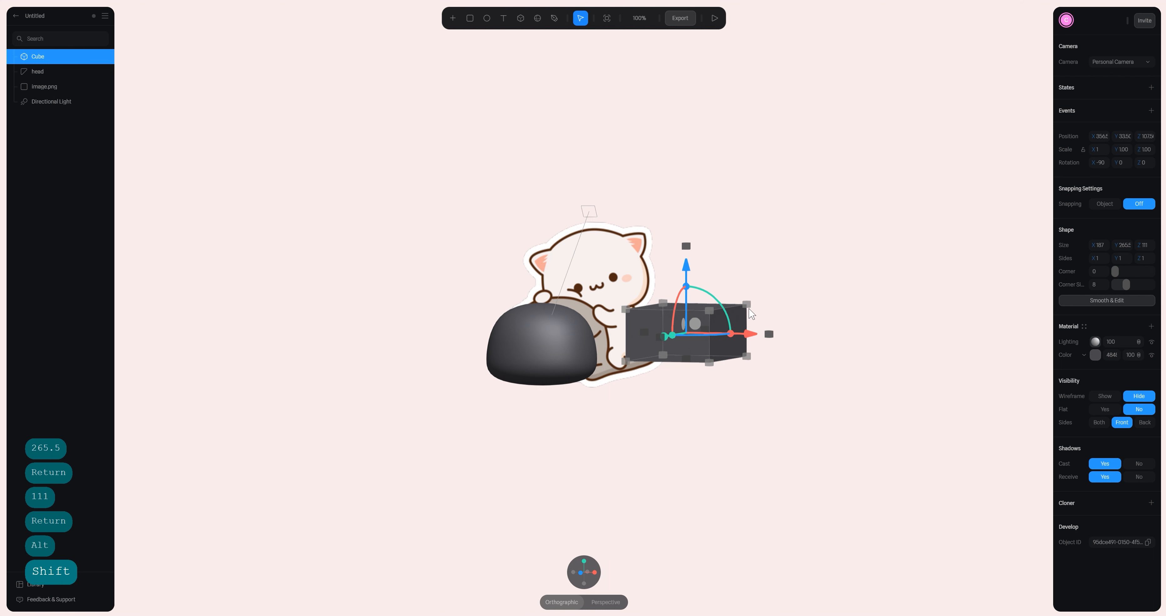
left_click(791, 266)
left_click_drag(791, 268, 795, 264, "alt")
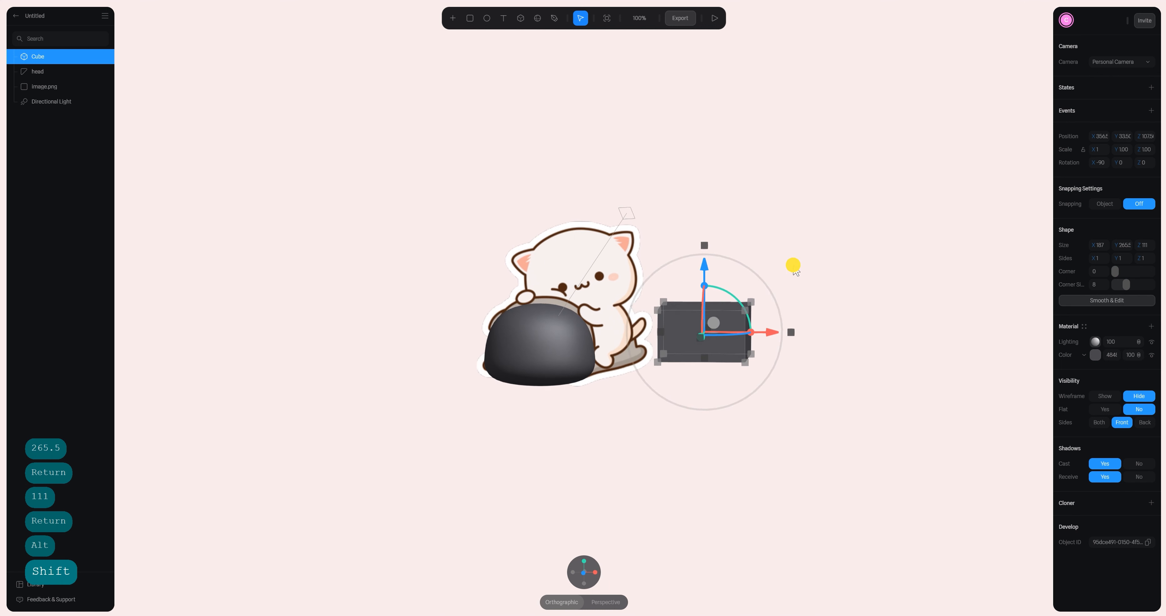
- Convert the box to a smooth editable mesh with subdivision level 3, and add a horizontal loop cut moved down towards its base
left_click(1089, 301)
left_click_drag(1125, 288, 1138, 286)
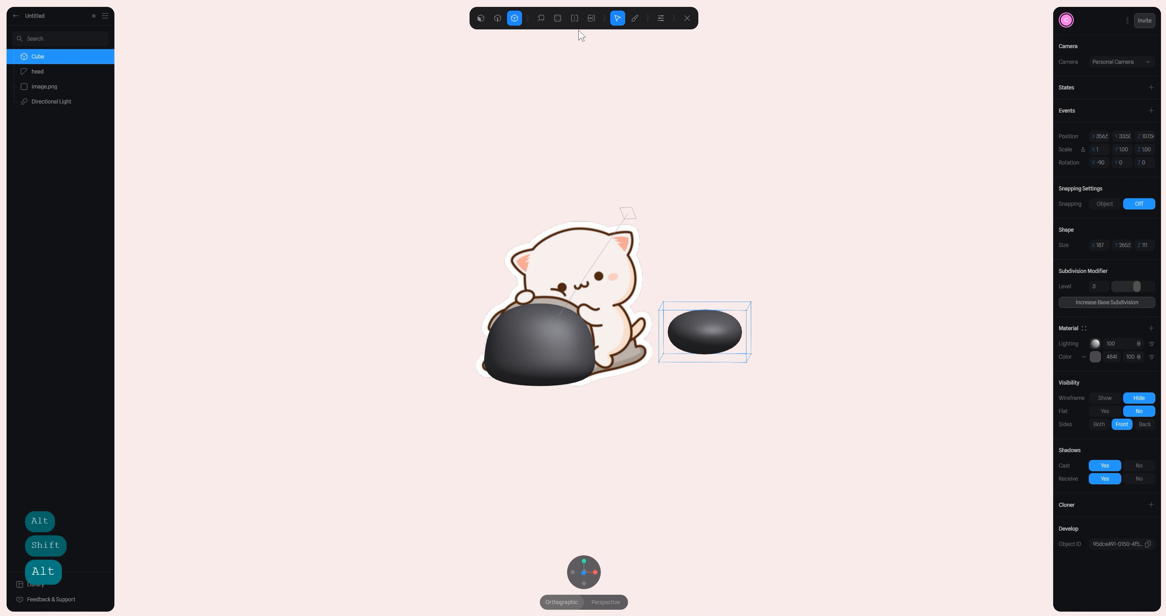
left_click(575, 18)
left_click(668, 336)
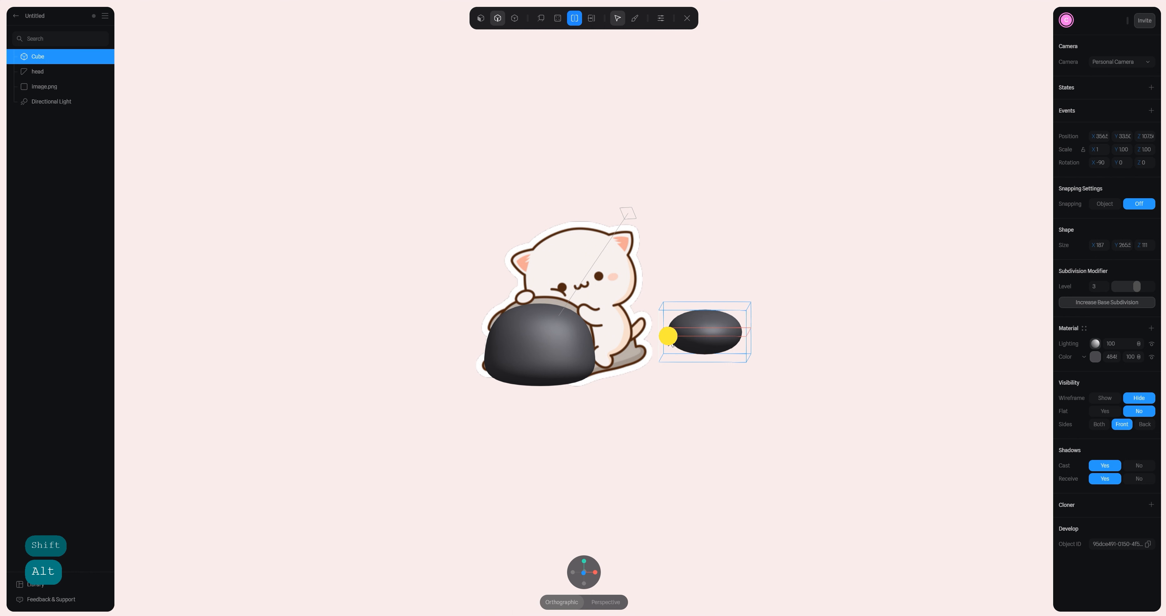
left_click_drag(707, 266, 713, 284)
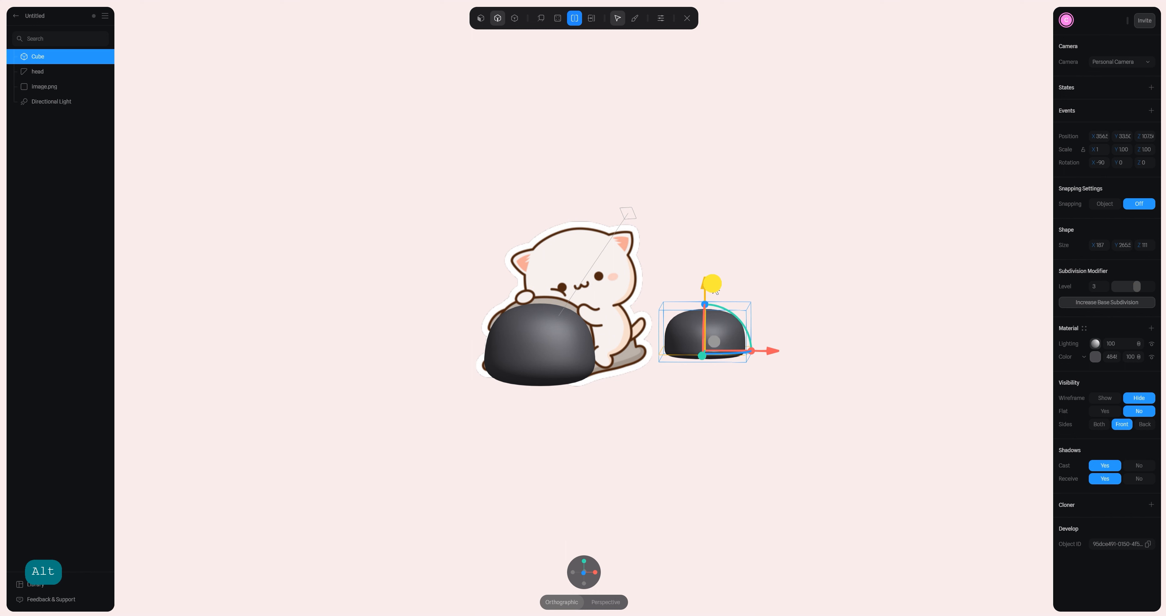
- Add a second loop cut across the middle of the body's length and leave mesh editing
left_click_drag(807, 274, 805, 344, "alt")
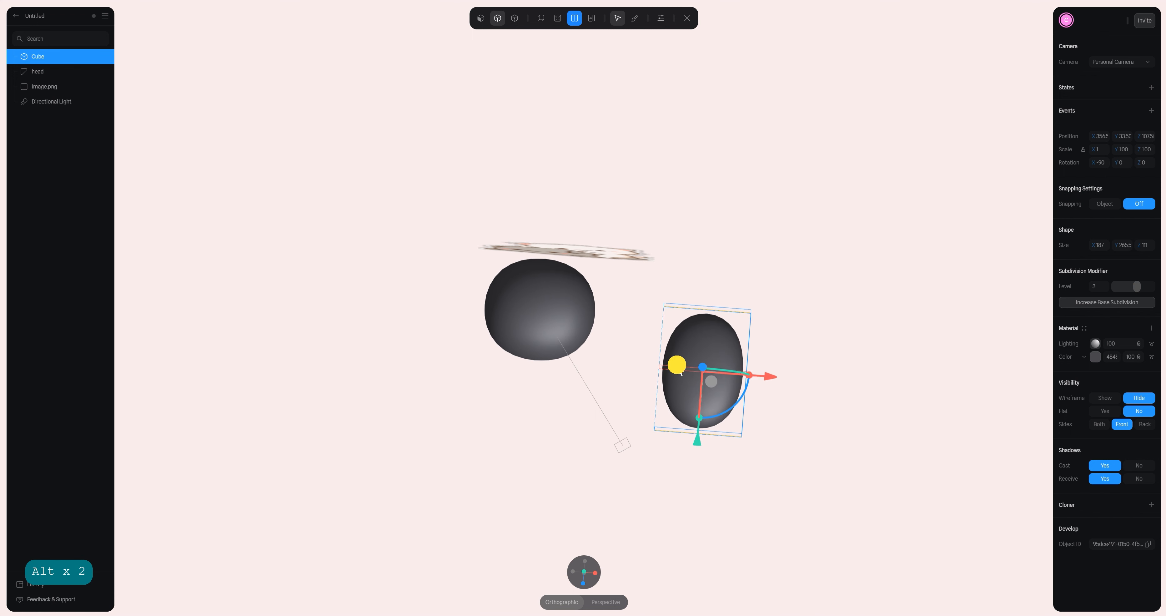
left_click(678, 370)
left_click(695, 18)
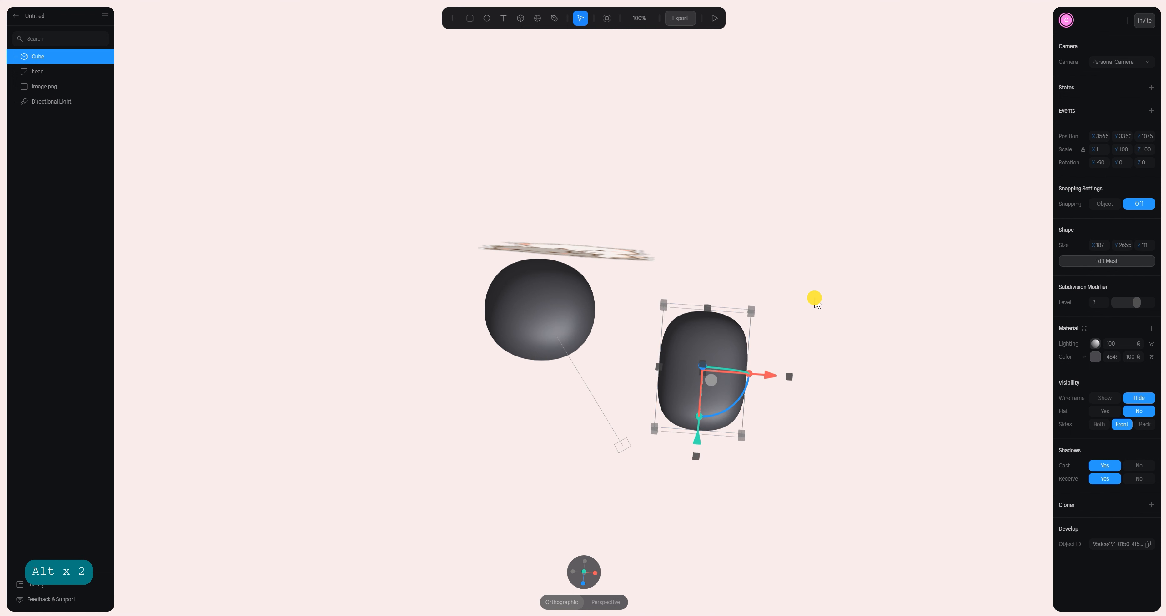
- Move the body from beside the model to behind the head, centring both on the same lengthwise axis
left_click(815, 299)
left_click_drag(708, 339, 572, 259)
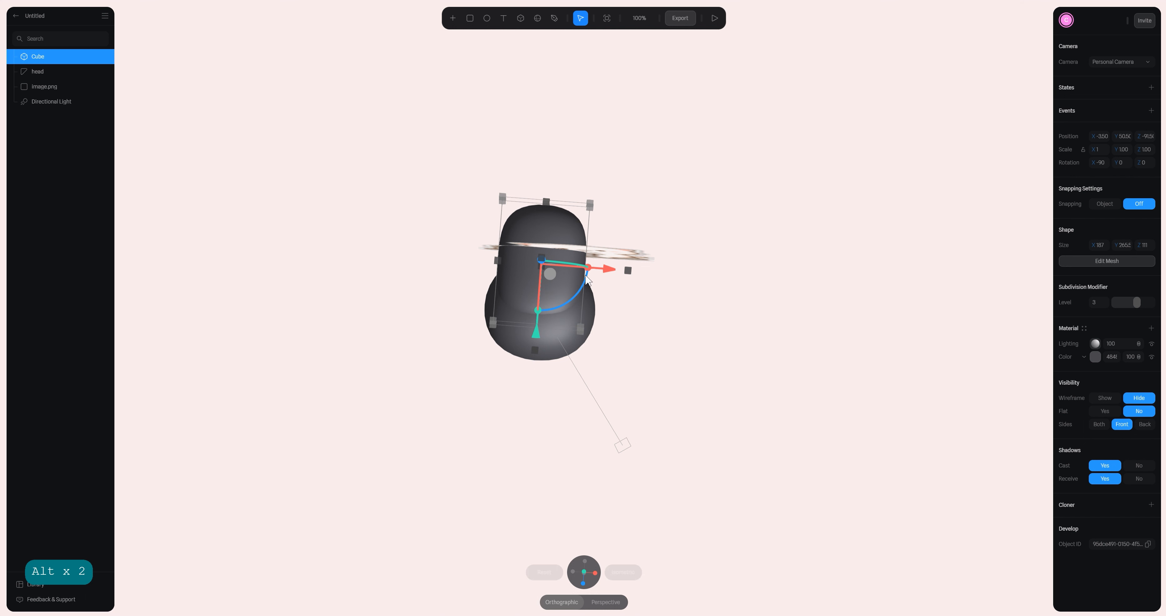
left_click(584, 571)
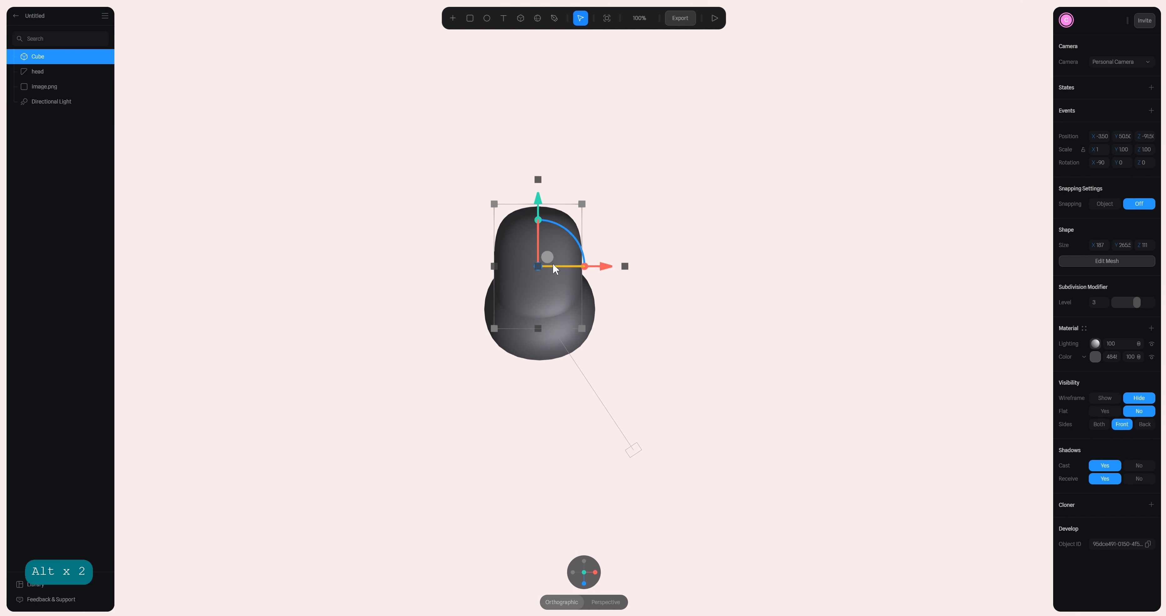
left_click_drag(552, 257, 555, 258)
- Lower the body vertically until its underside is level with the base of the head
left_click_drag(733, 281, 647, 270)
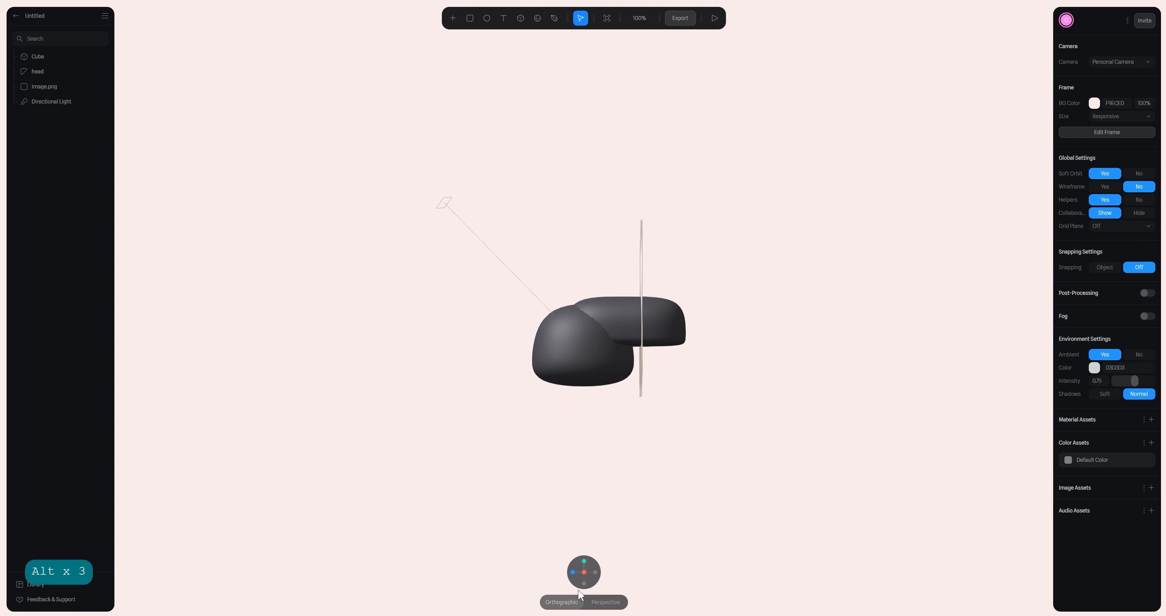
left_click(583, 572)
left_click(656, 315)
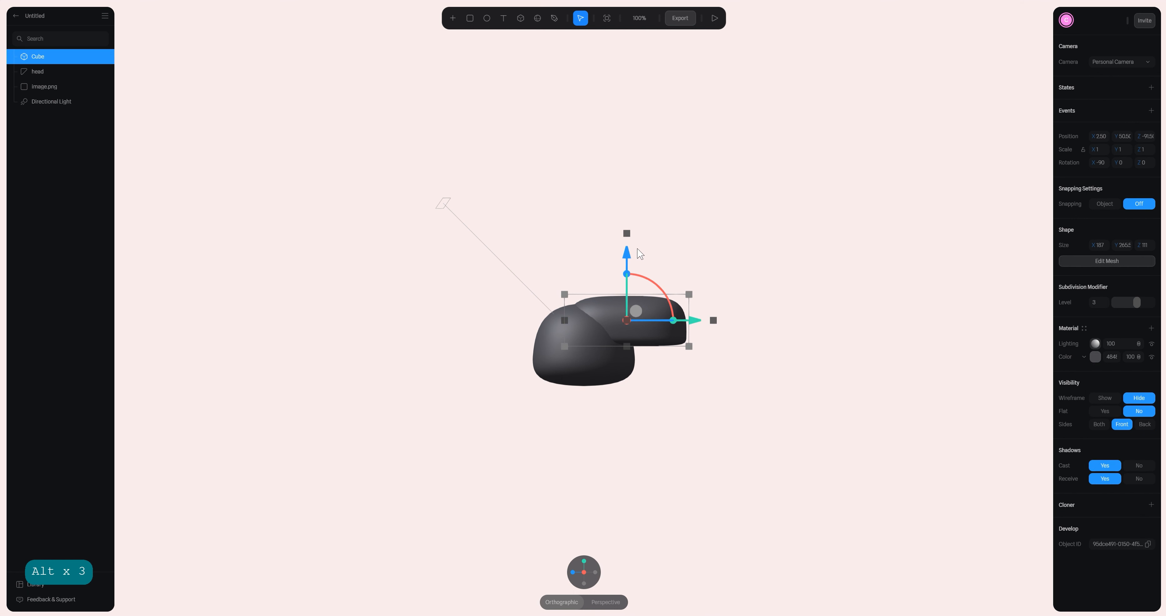
left_click_drag(625, 260, 627, 300)
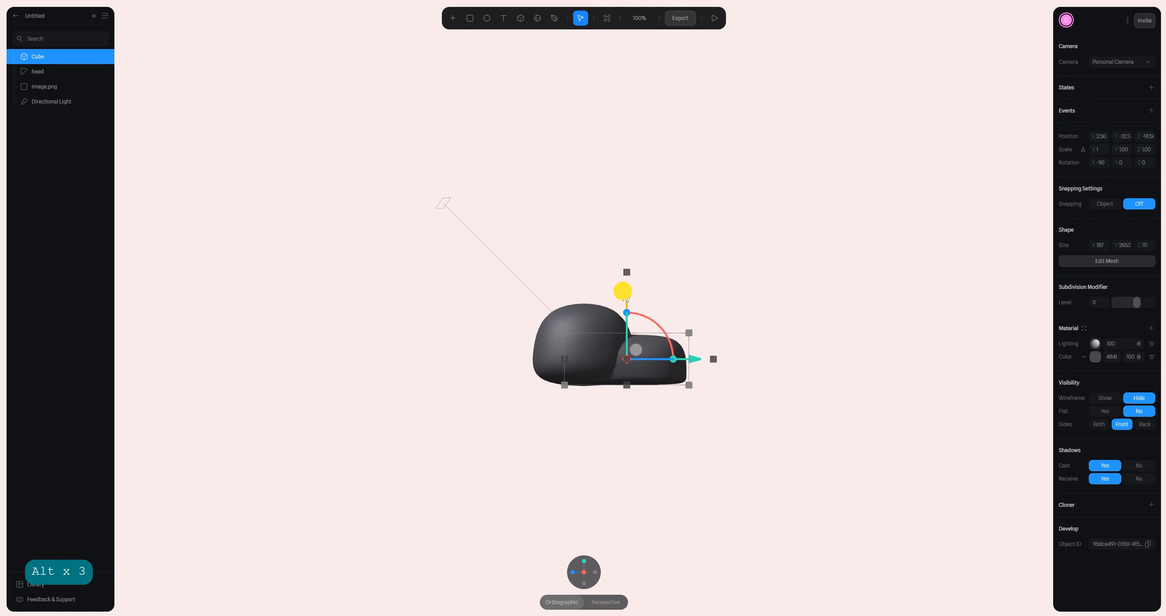
left_click_drag(794, 267, 765, 283)
key("alt")
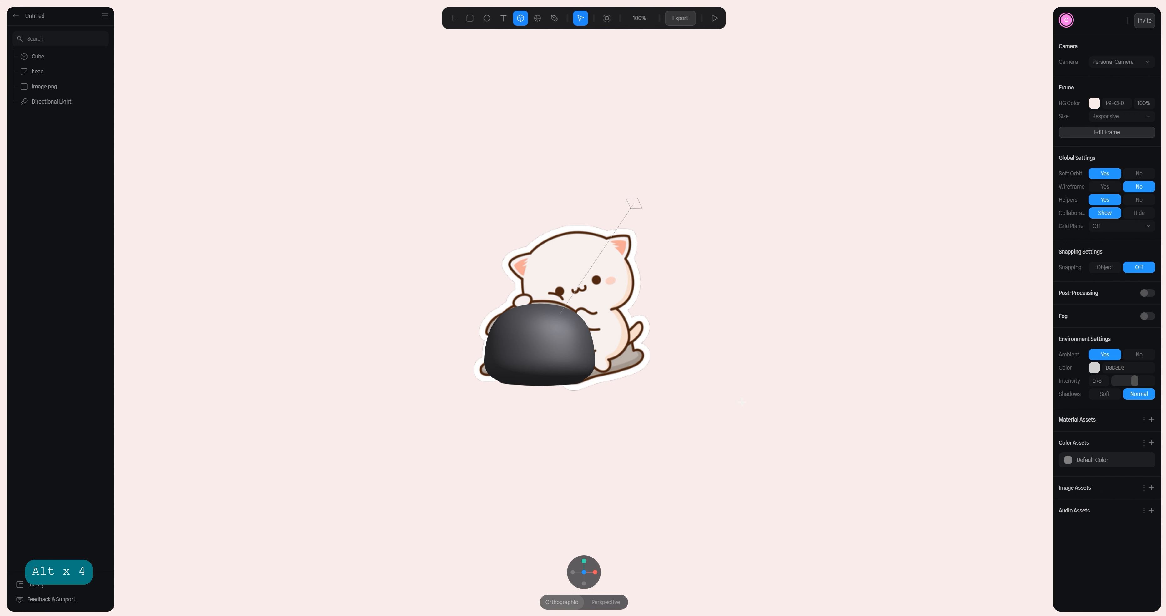
- Add a cube beside the reference image and set its size to 47 in X, 166.5 in Y and 41.5 in Z
left_click_drag(706, 358, 734, 335, "shift")
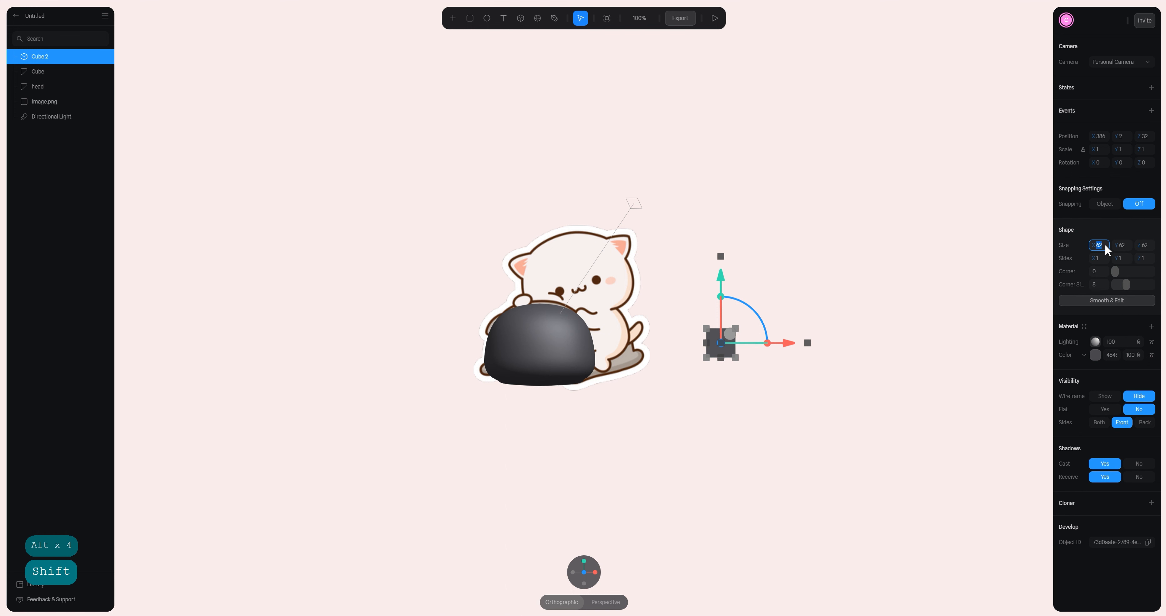
type("47")
key("Return")
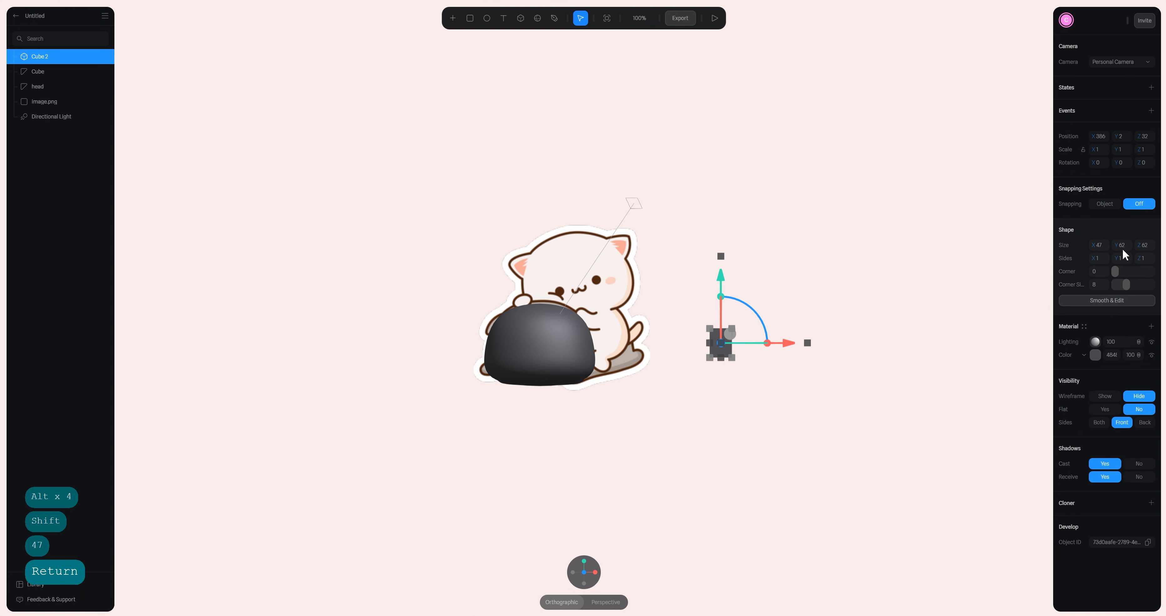
type("166")
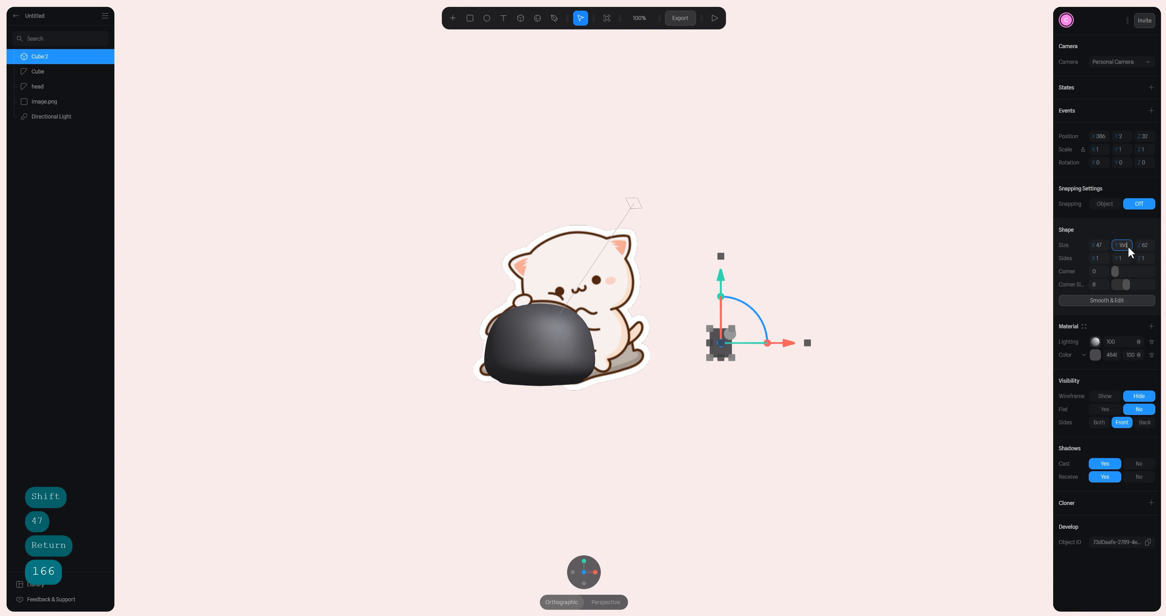
type(".5")
key("Return")
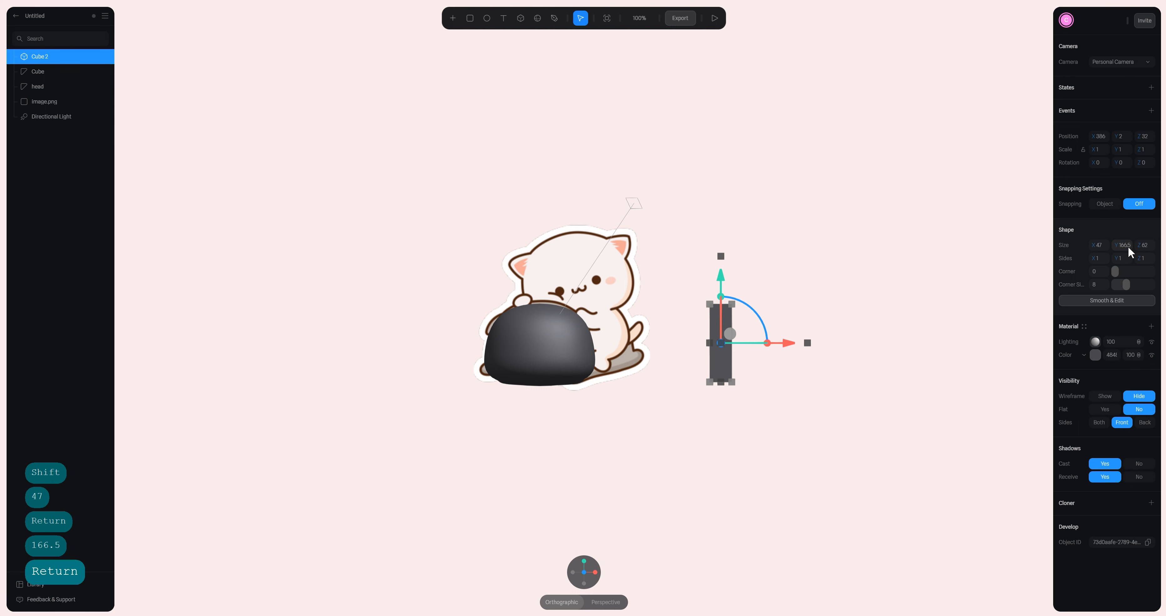
left_click(1145, 246)
type("41.5")
key("Return")
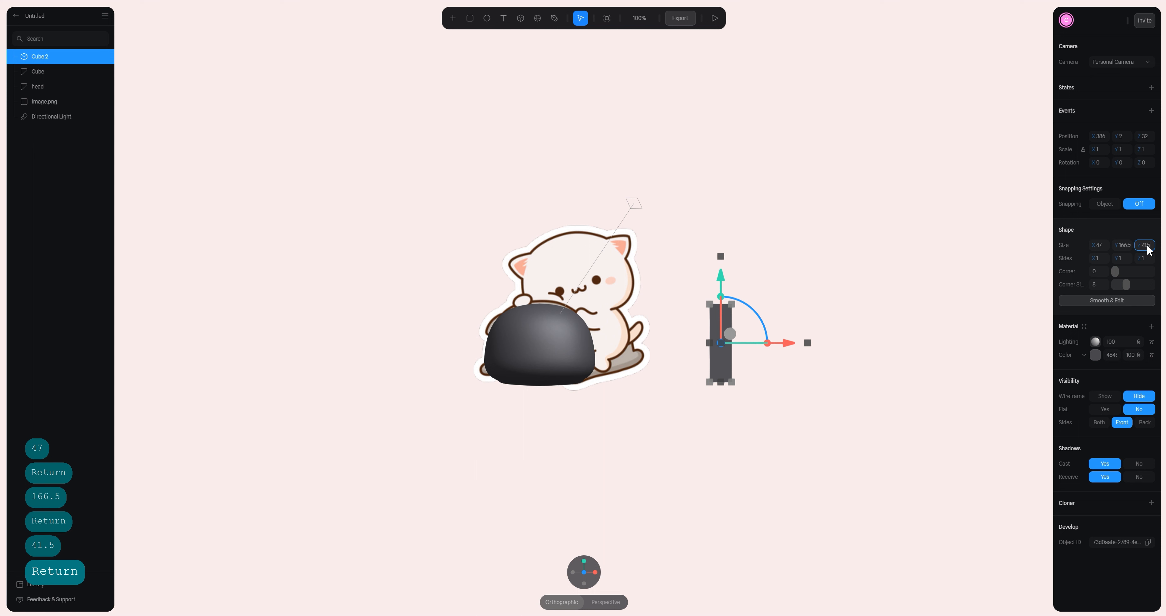
- Rotate the narrow box to -90° about the X axis so that it lies flat
mouse_move(743, 302)
left_mouse_down()
mouse_move(726, 299)
mouse_move(745, 295)
mouse_move(753, 310)
mouse_move(752, 288)
left_mouse_up()
key("shift")
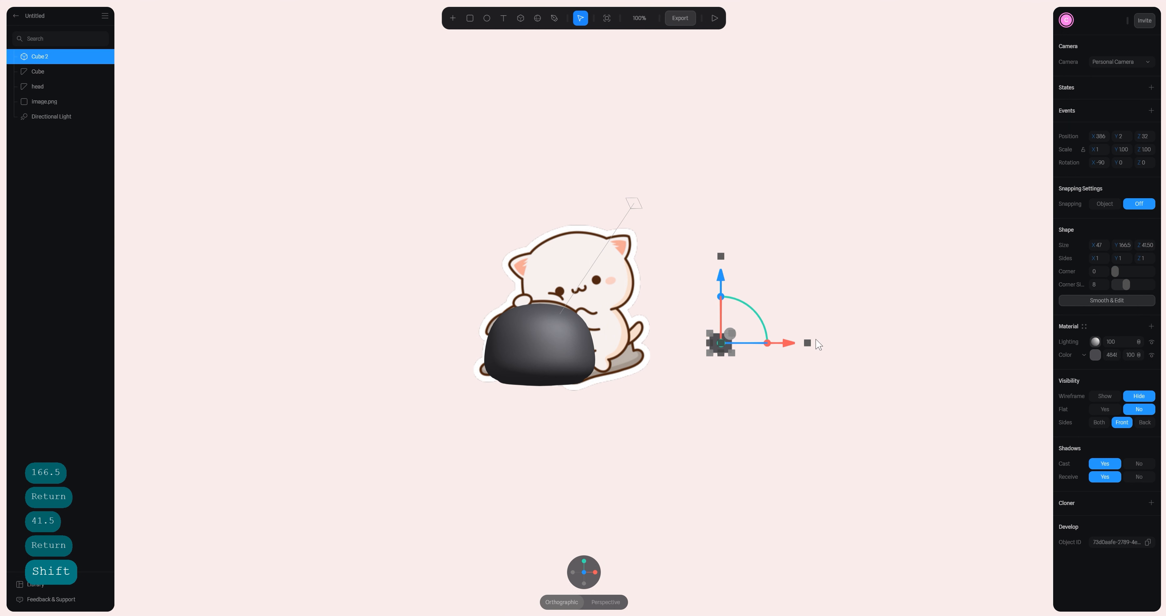
left_click_drag(848, 377, 802, 395, "alt")
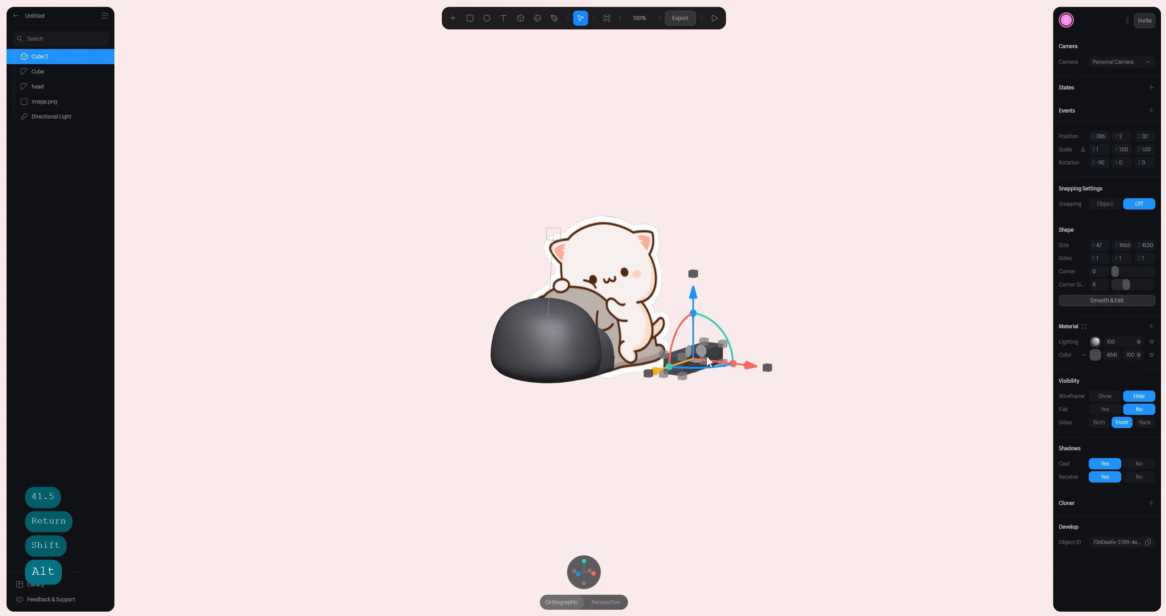
- Convert the narrow box to a smooth editable mesh, leave mesh editing and set its subdivision level to 3
left_click(1095, 300)
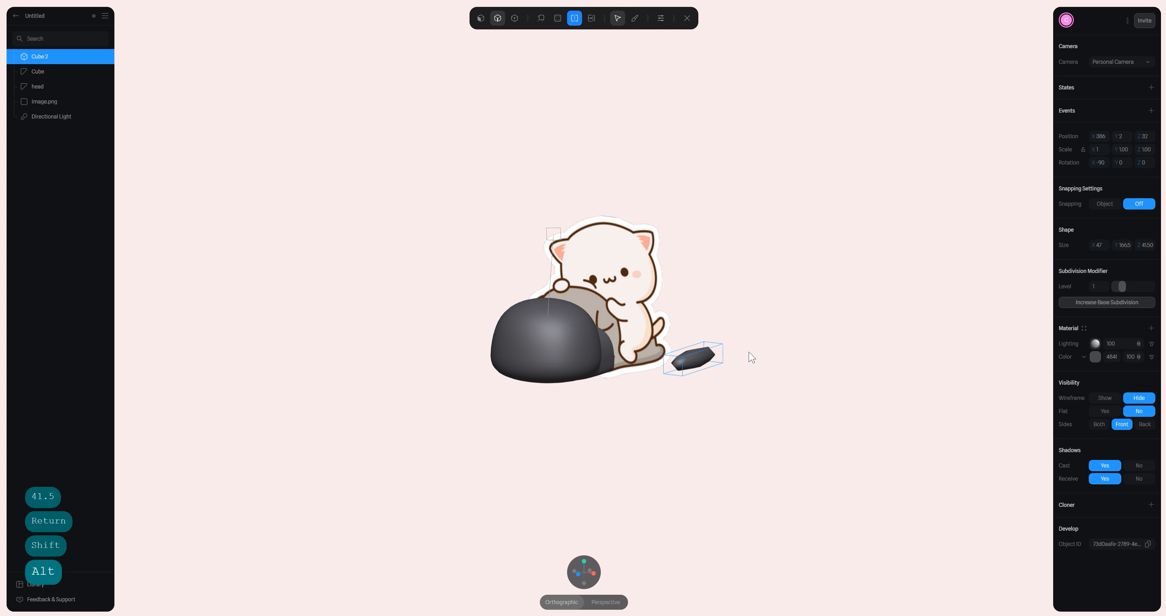
left_click(702, 362)
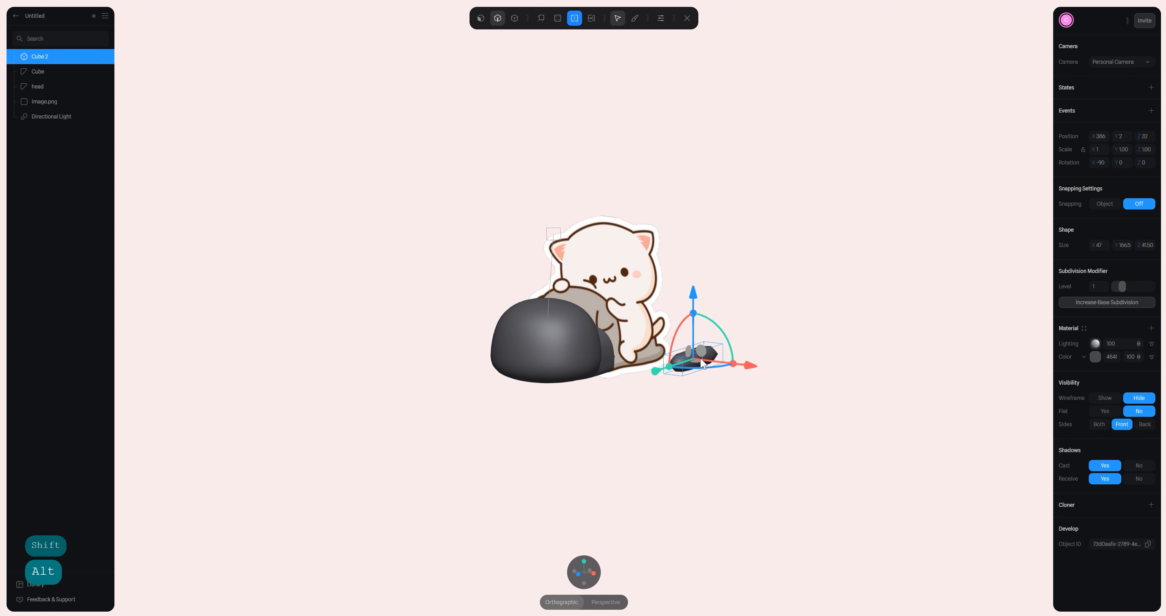
left_click(687, 18)
left_click_drag(1123, 302, 1137, 302)
- Move the smoothed leg to one side of the head so that it extends slightly past the front
left_click_drag(692, 358, 520, 335)
left_click(584, 562)
key("ctrl+z")
left_click_drag(624, 325, 625, 336)
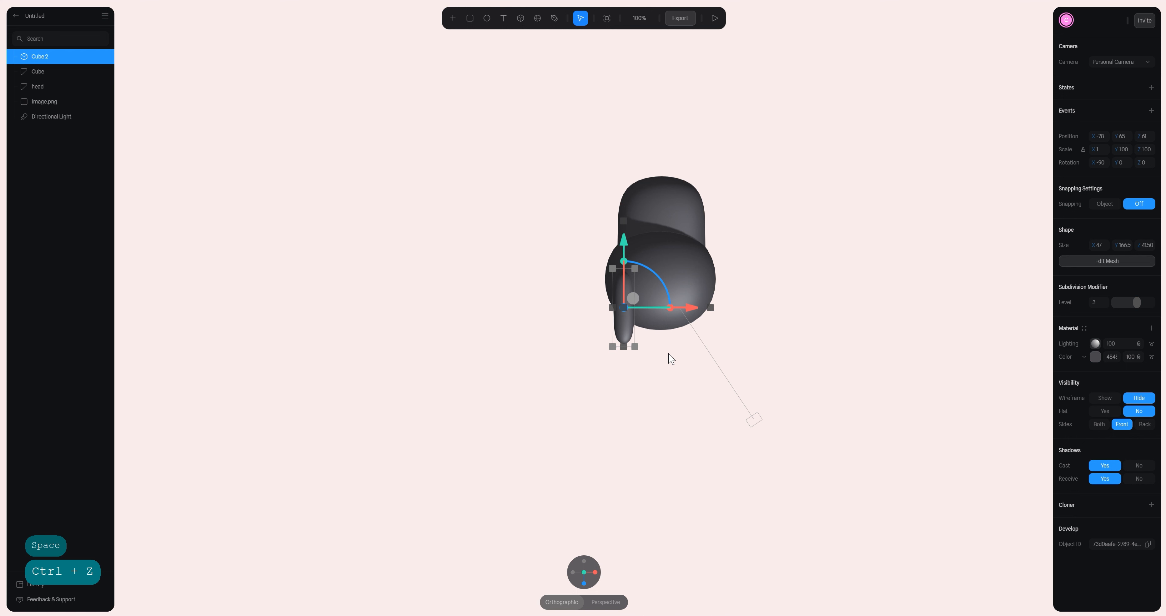
- Duplicate the leg to the opposite side of the head, and copy both front legs back to the rear of the body
key("ctrl+d")
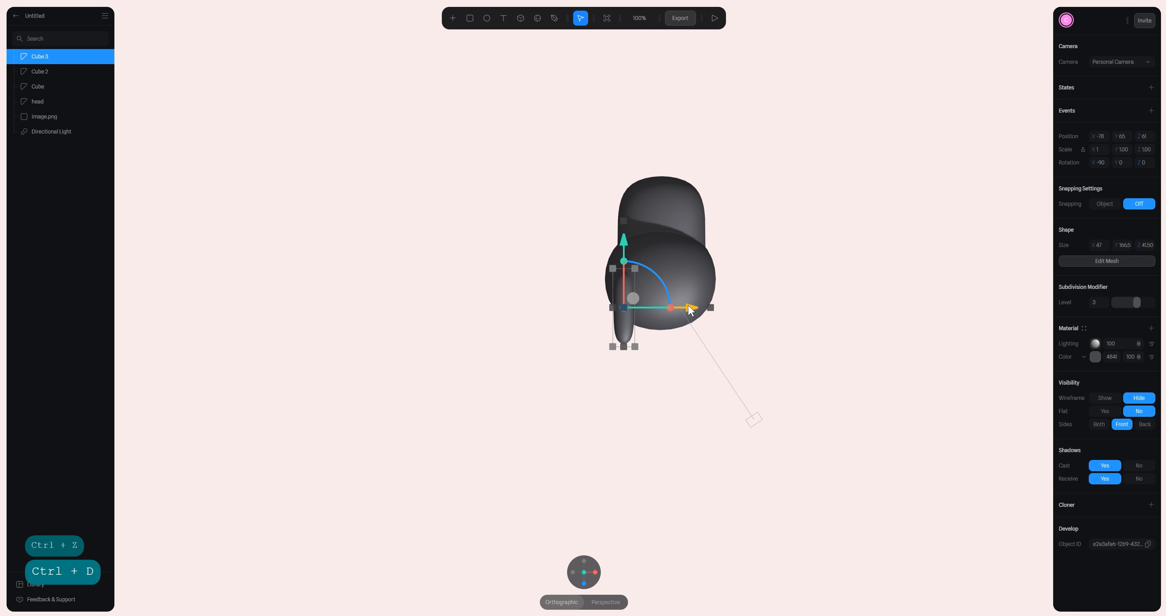
left_click_drag(690, 307, 765, 304)
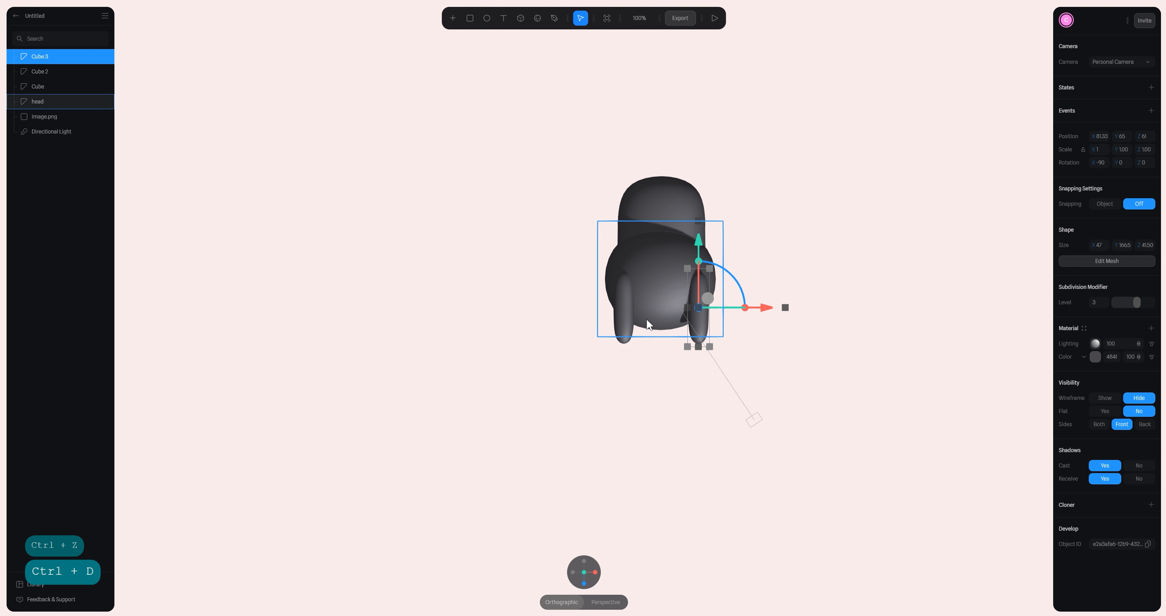
left_click(622, 343, "shift")
left_click(623, 341)
left_click(697, 338, "shift")
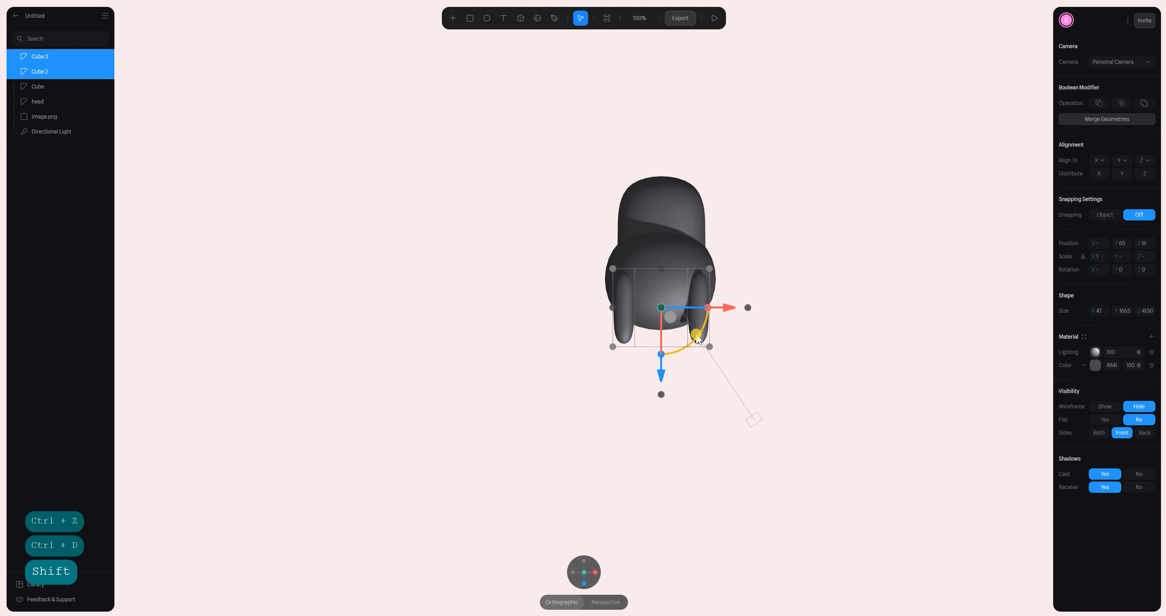
key("ctrl+d")
left_click_drag(698, 339, 666, 276)
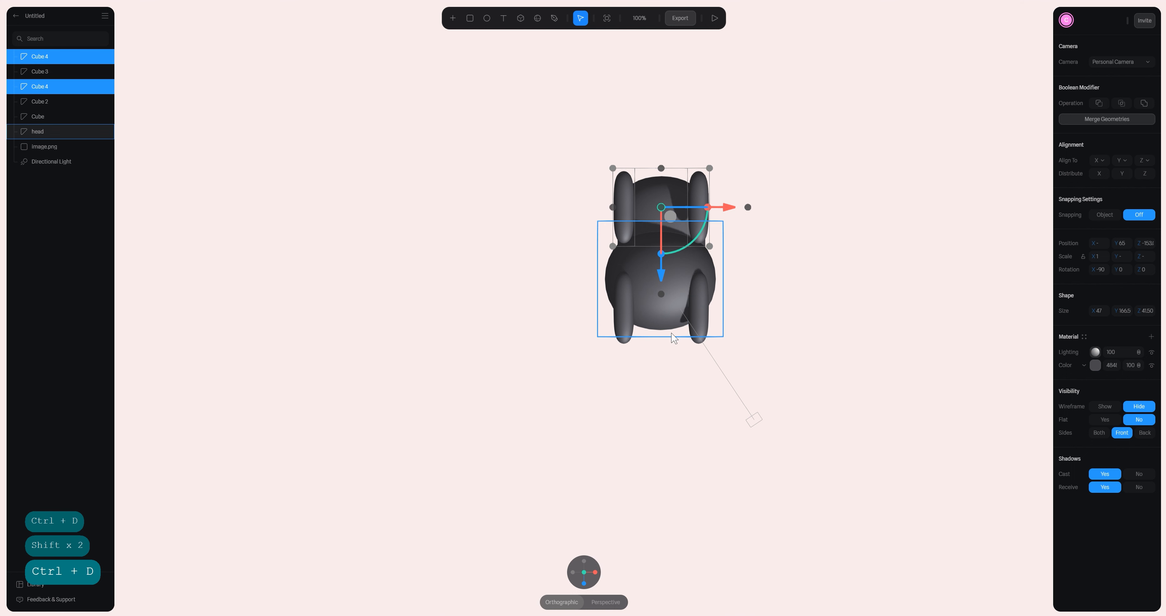
- Rename each of the four leg objects as "leg"
left_click(699, 338)
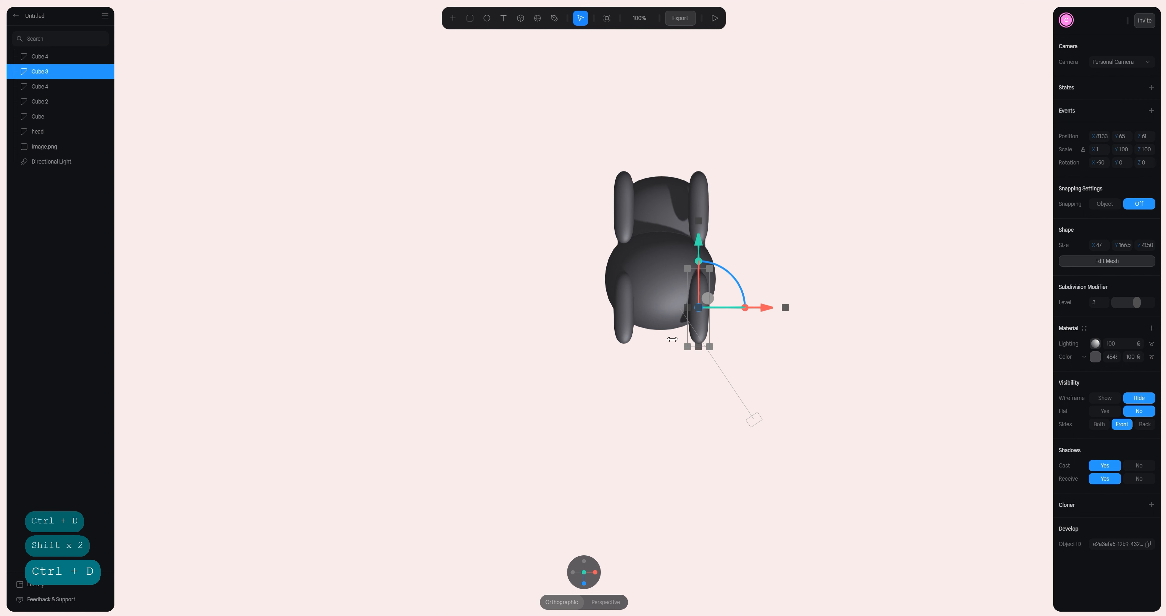
left_click(43, 58)
double_click(43, 57)
type("leg")
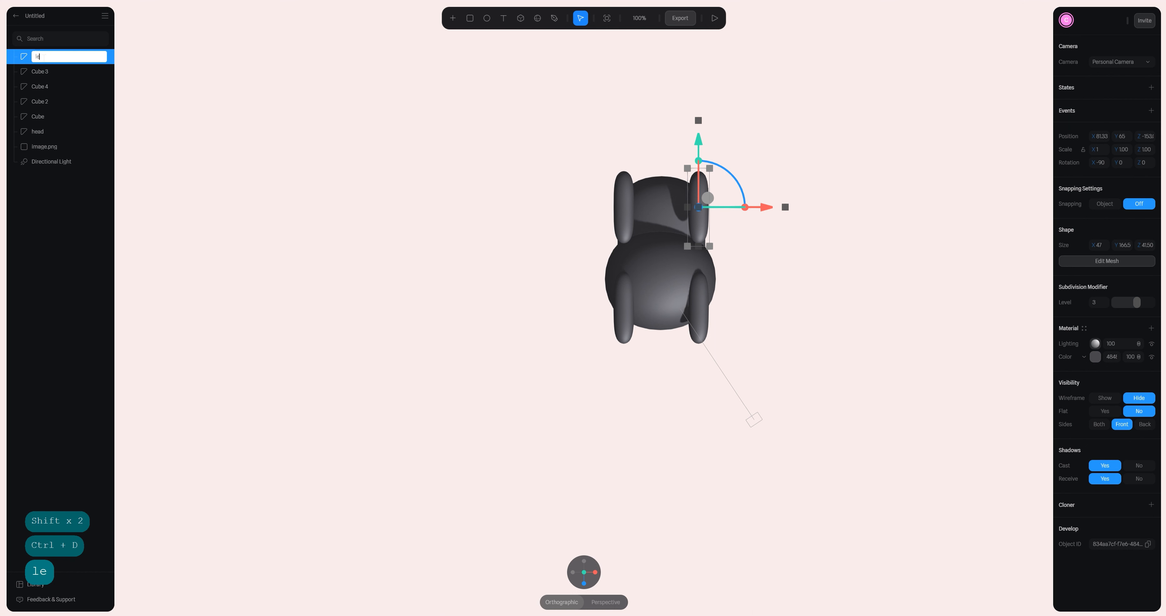
key("Return")
double_click(43, 71)
type("leg")
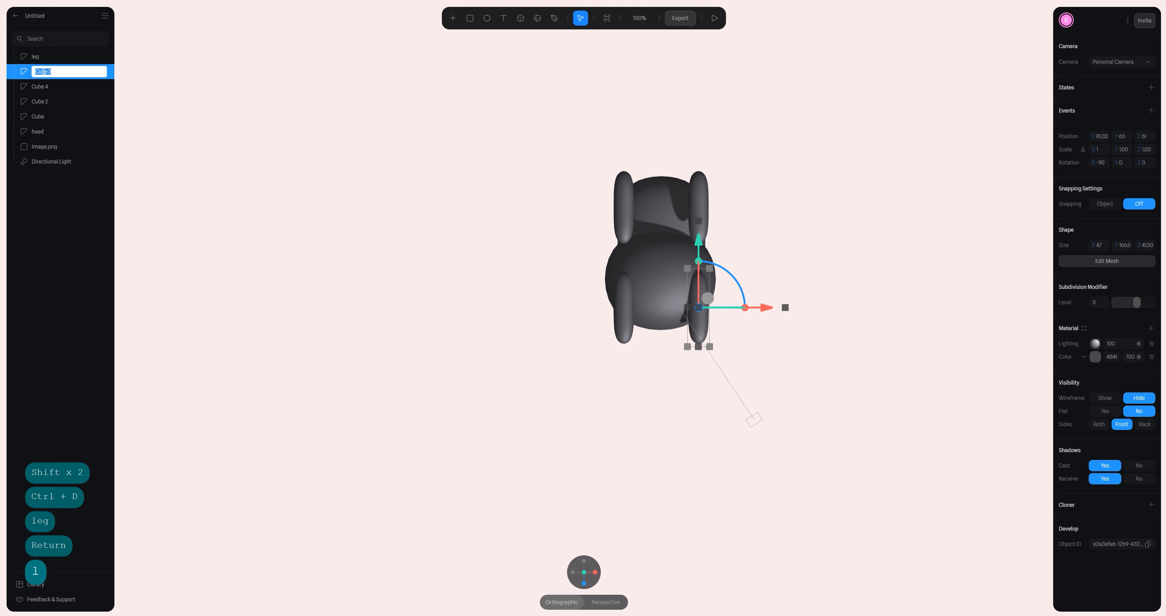
key("Return")
double_click(39, 86)
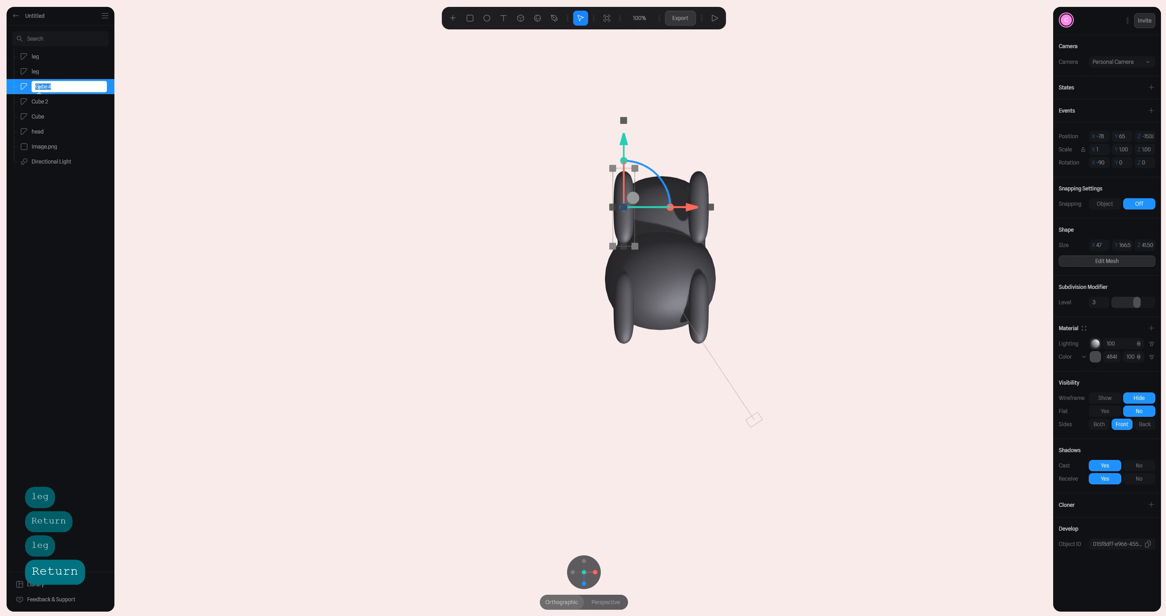
type("leg")
key("Return")
double_click(43, 102)
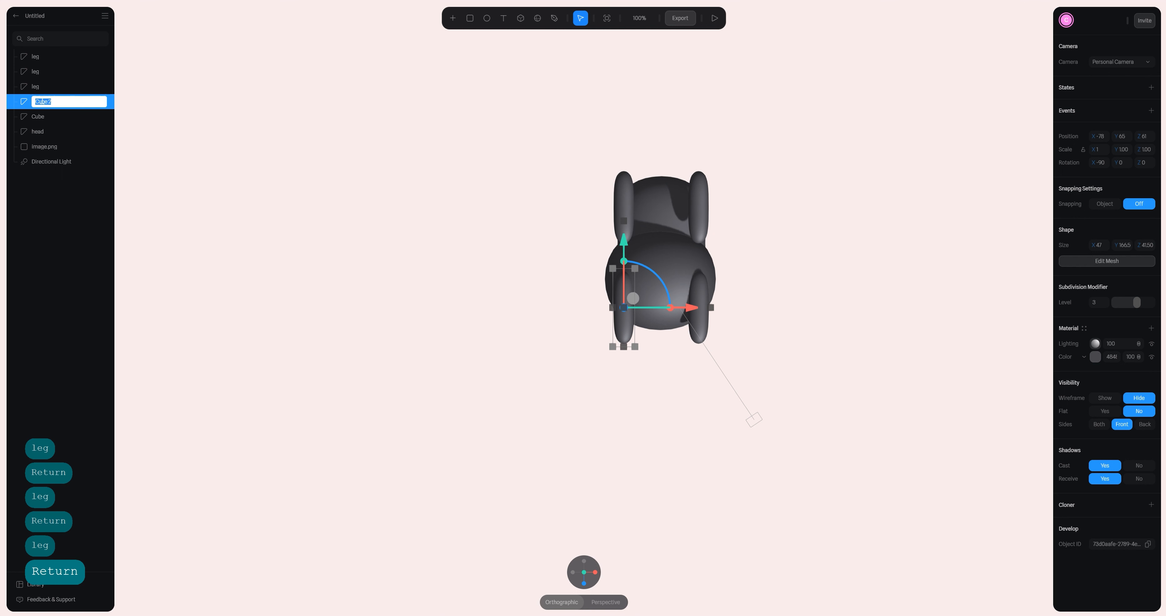
type("leg")
key("Return")
- Rename the body's Cube object as "body"
double_click(36, 116)
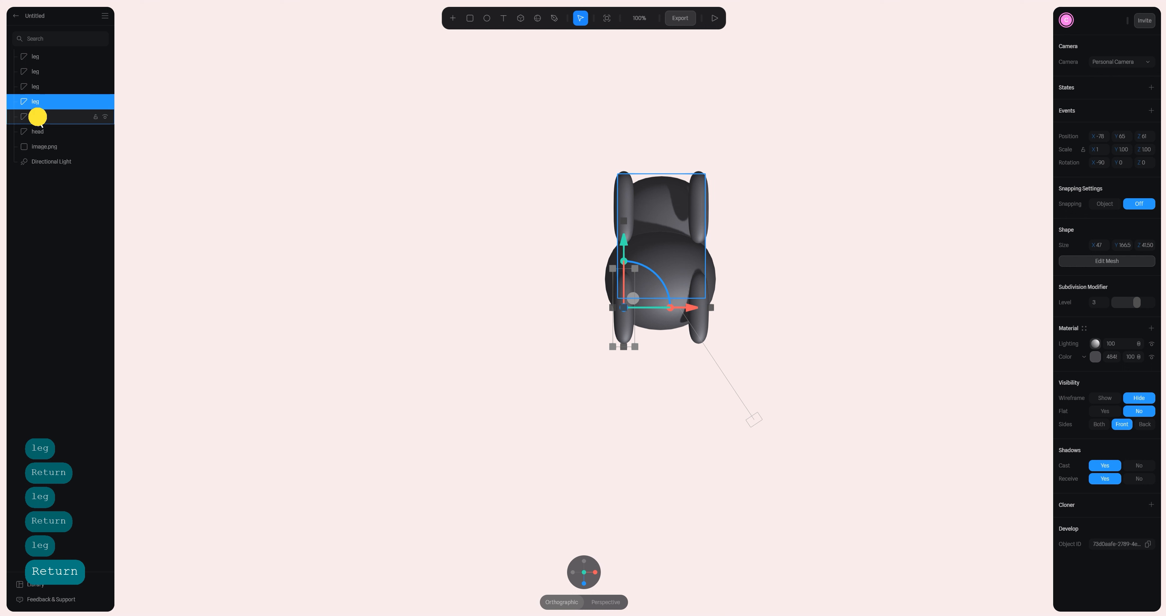
type("body")
key("Return")
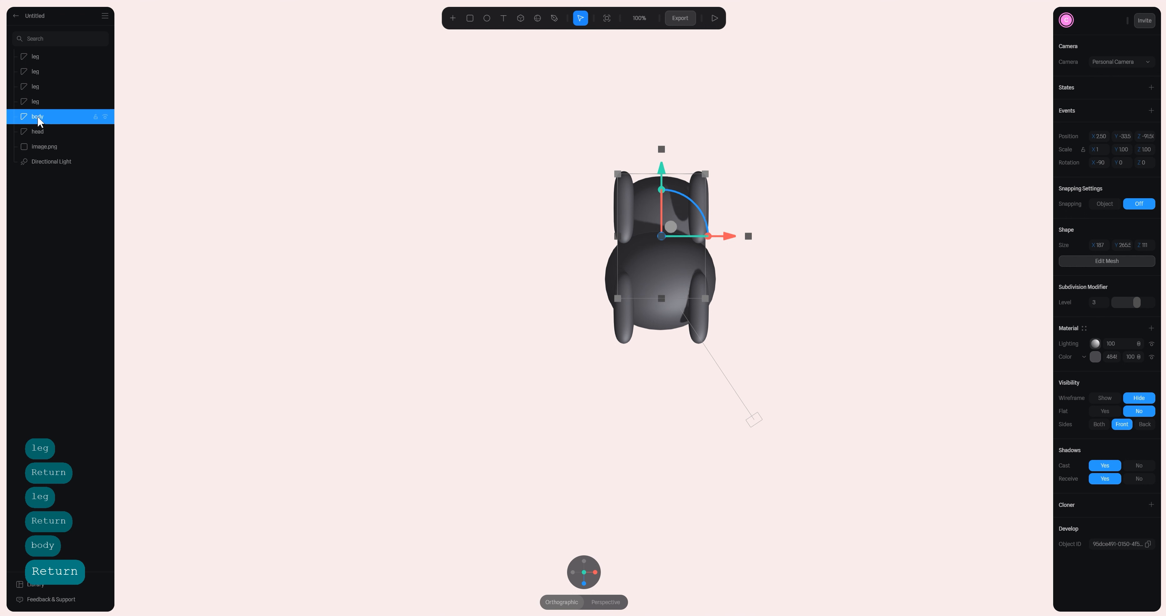
- Select all four legs and lower them together to the base of the head and body
left_click(36, 101)
left_click(37, 56, "shift")
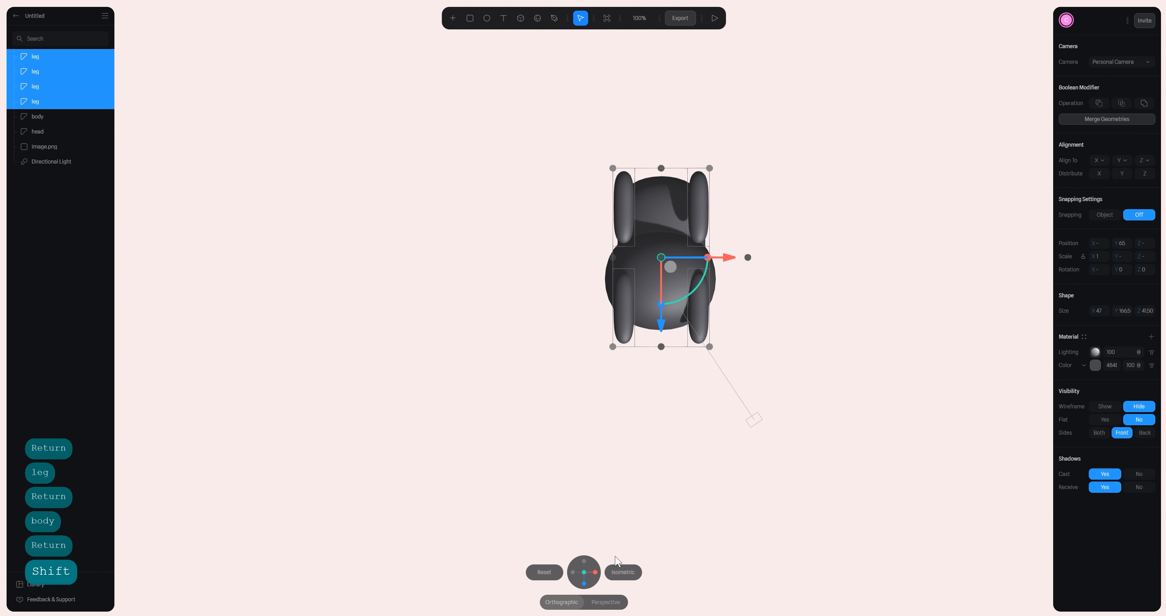
left_click(595, 573)
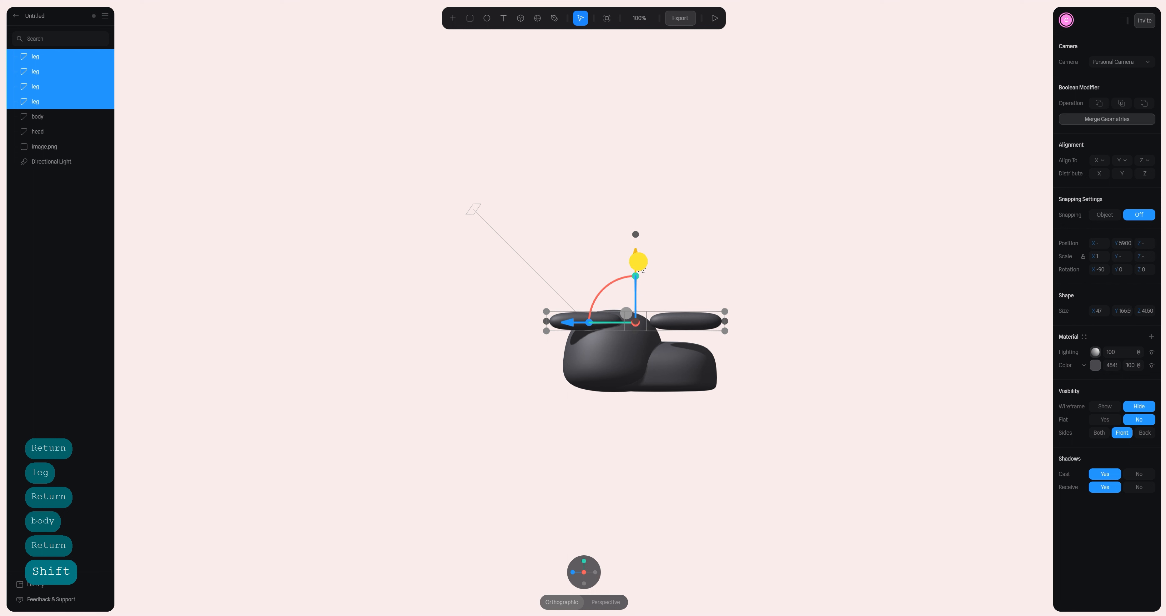
left_click_drag(641, 318, 643, 324)
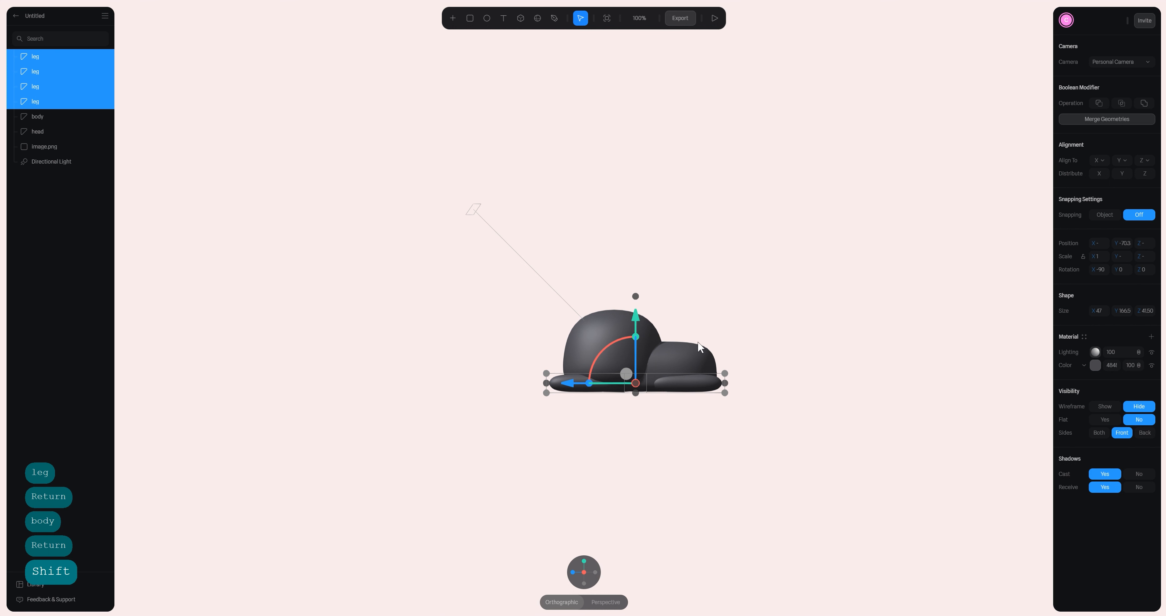
left_click(572, 381)
left_click(703, 207)
- Move the cat reference image sideways so that it stands beside the model in front view
middle_click_drag(733, 233, 756, 242)
left_click_drag(755, 243, 891, 247, "alt")
left_click_drag(743, 294, 826, 270)
left_click(586, 576)
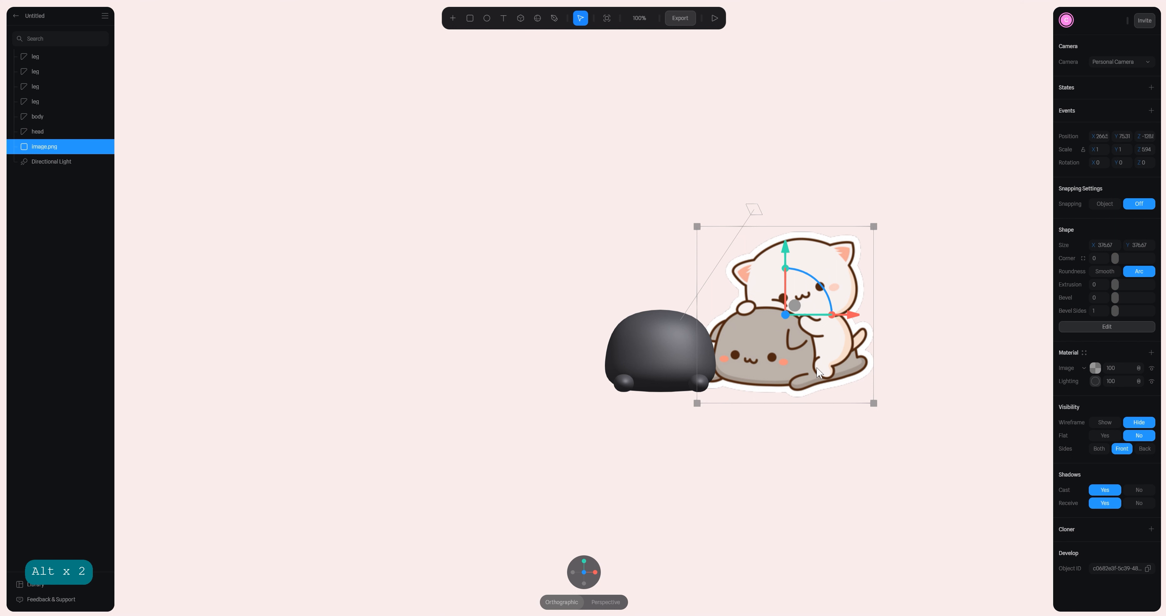
- Rotate the legs, body and head together to match the reference pose, and move the reference image back behind the model
left_click(49, 57)
left_click(52, 136, "shift")
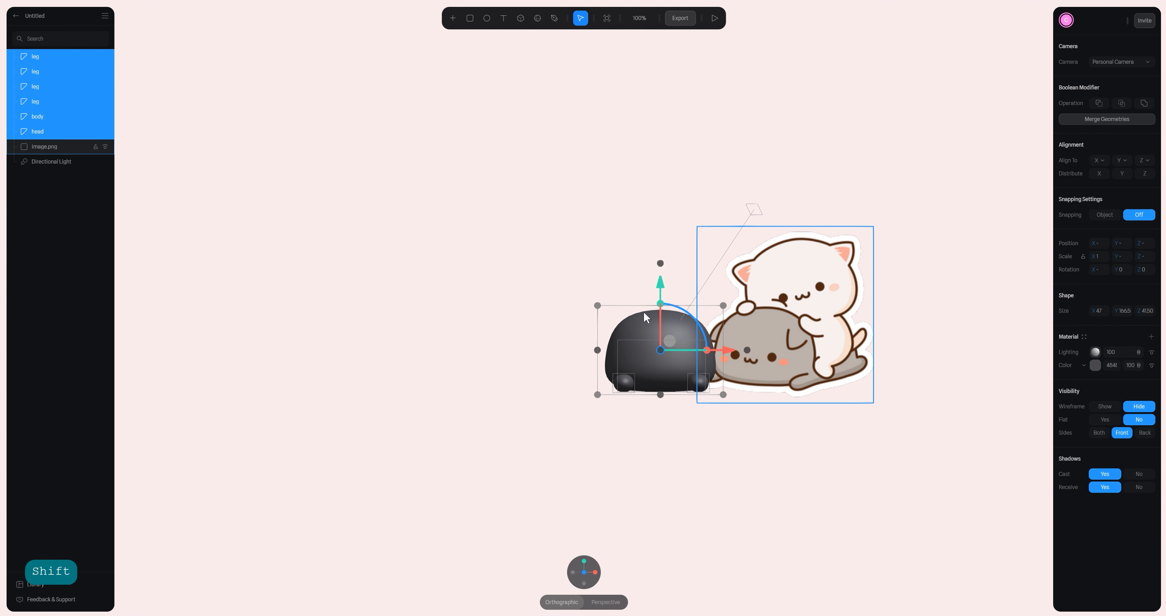
left_click_drag(686, 349, 677, 352, "shift")
left_click(815, 356)
left_click_drag(845, 322, 736, 322)
- Select the legs, body and head and raise them together slightly to line up with the reference image
left_click(60, 56)
left_click(60, 132, "shift")
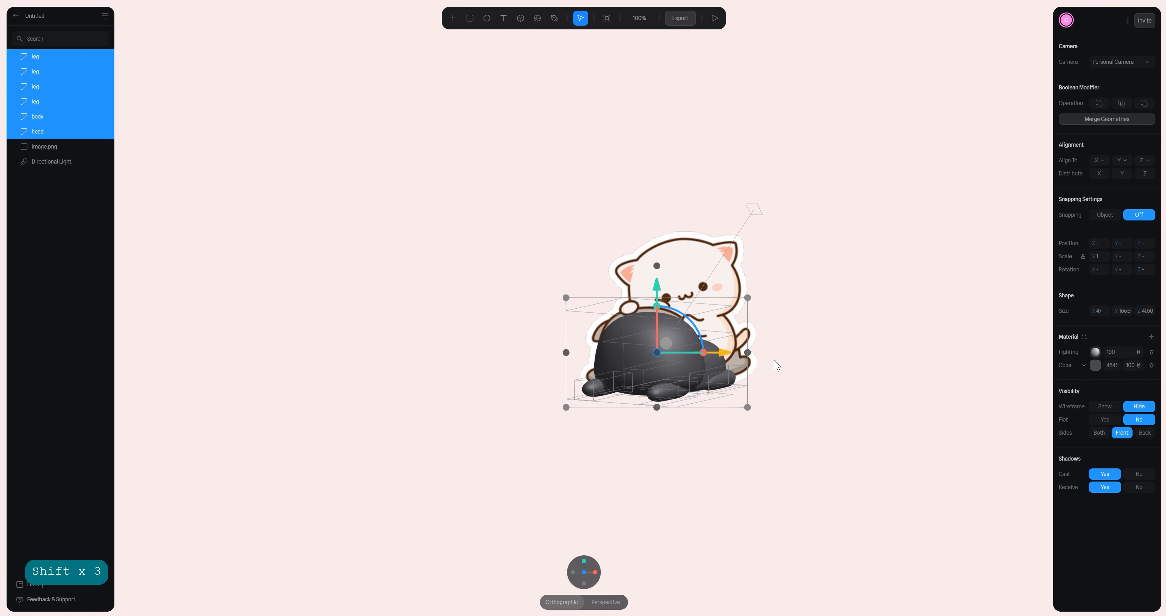
left_click_drag(824, 355, 661, 353, "alt")
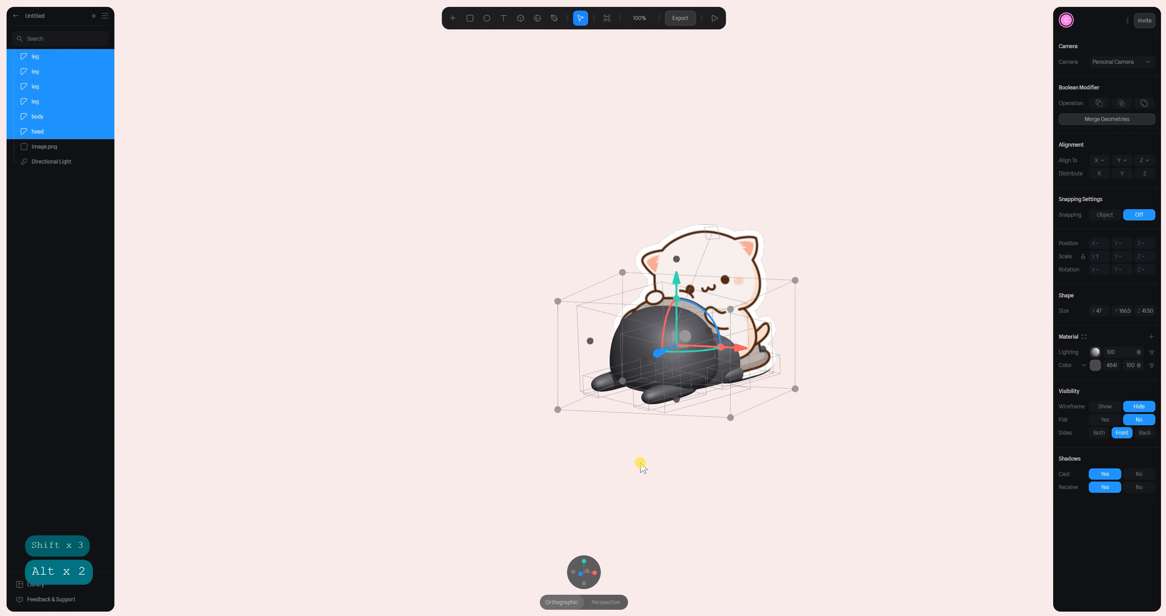
left_click(586, 573)
left_click_drag(662, 294, 662, 293)
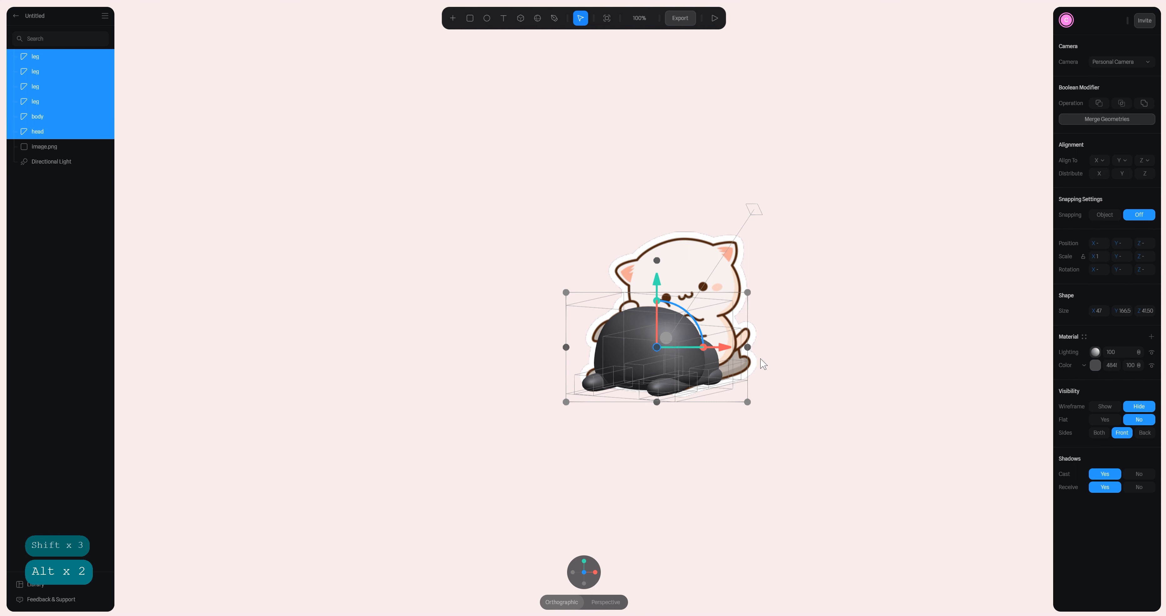
- Rotate the legs, body and head together slightly and shift them to line up with the grey cat in the reference image
left_click_drag(682, 347, 727, 346)
left_click_drag(664, 284, 664, 281)
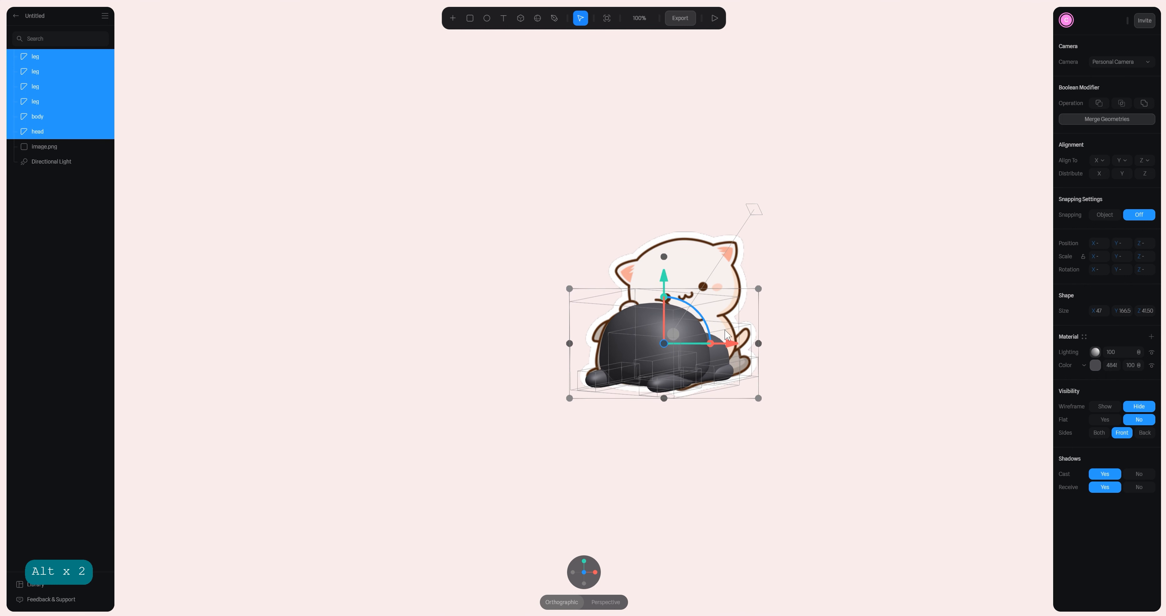
left_click_drag(727, 344, 664, 323)
left_click(803, 345)
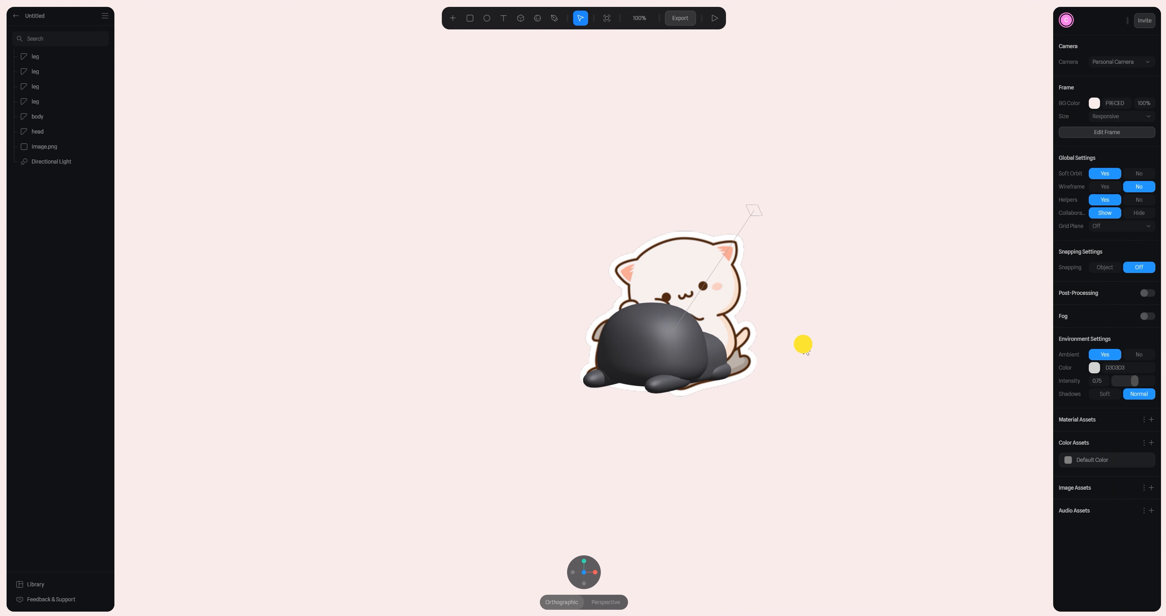
- Select all four legs and nudge them together slightly beneath the head and body
left_click_drag(803, 345, 792, 372, "alt")
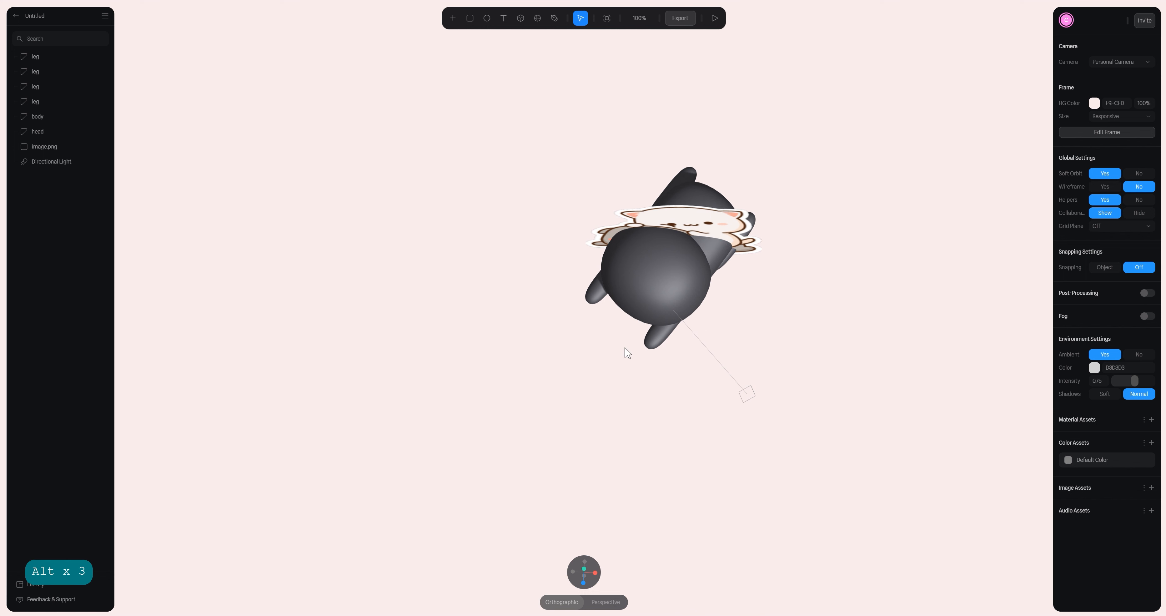
left_click(652, 346)
left_click(701, 392)
left_click(651, 345)
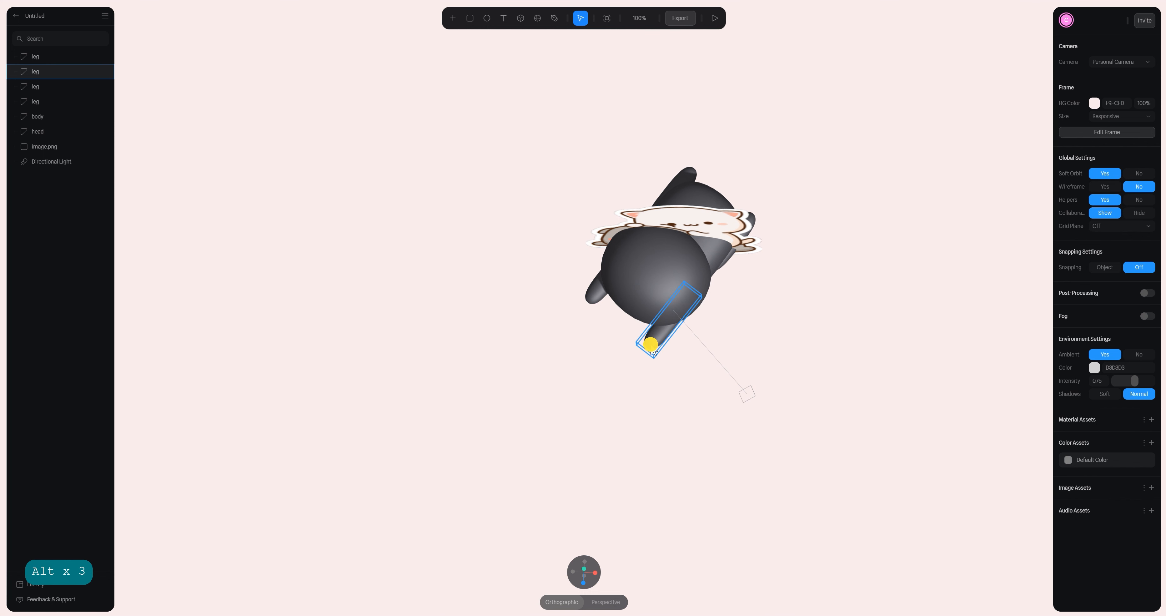
left_click(579, 295, "shift")
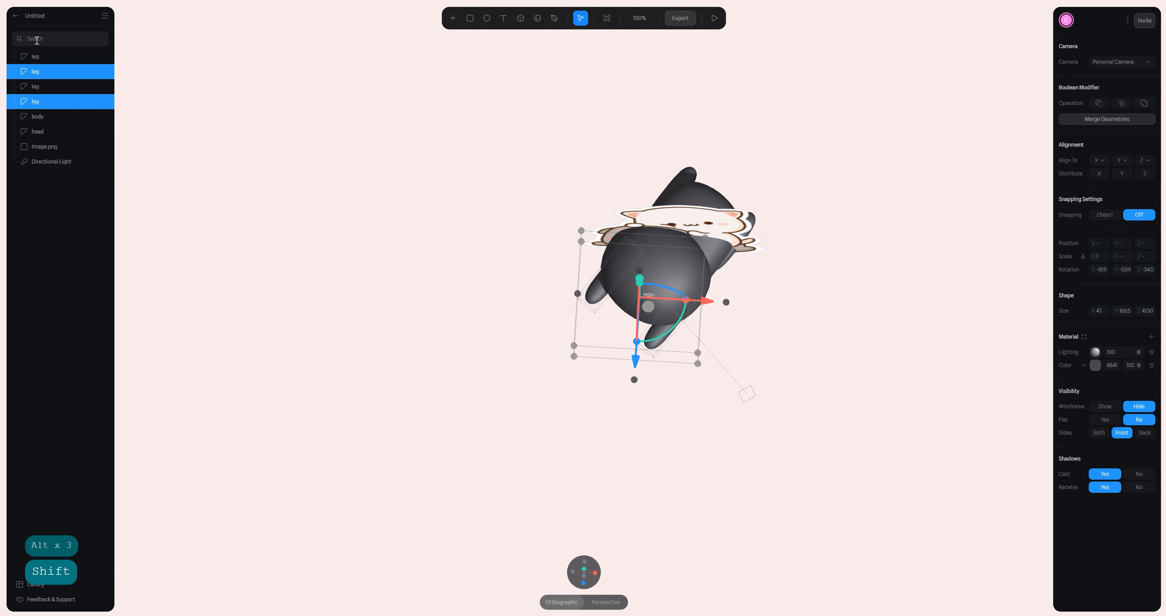
left_click(34, 57, "ctrl")
left_click(35, 86, "ctrl")
left_click_drag(682, 268, 682, 264)
left_click(583, 582)
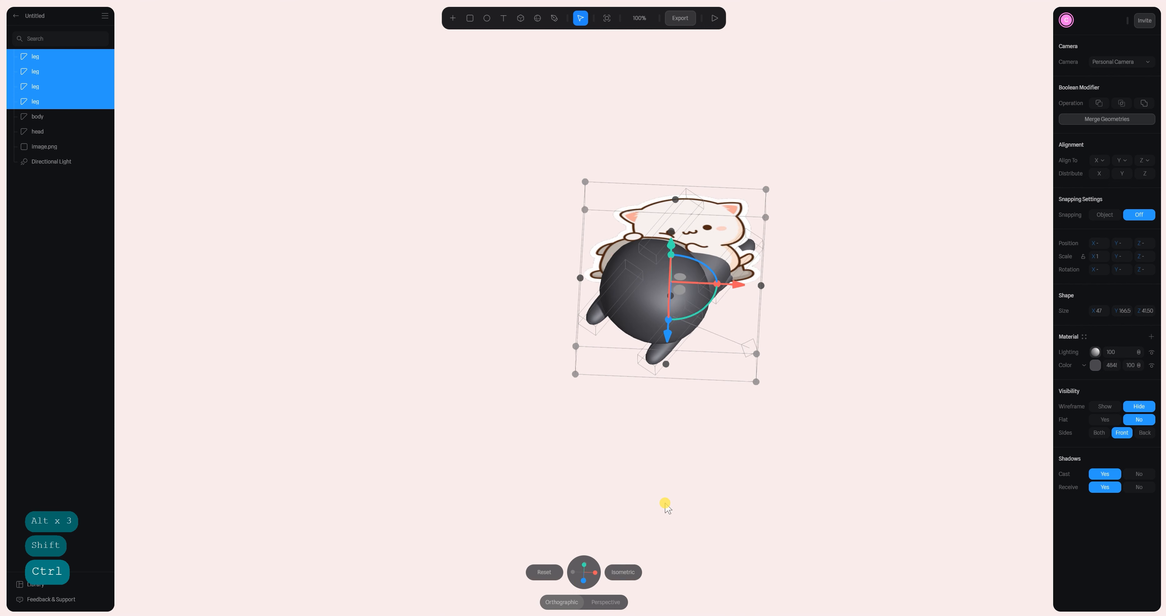
left_click(816, 361)
- Zoom in on the model in front view and open the head's mesh for editing
left_click_drag(764, 223, 757, 272, "alt")
left_click(719, 277)
left_click(583, 578)
scroll(689, 312, "up", 5)
left_click_drag(652, 290, 631, 286)
left_click(622, 278)
double_click(632, 319)
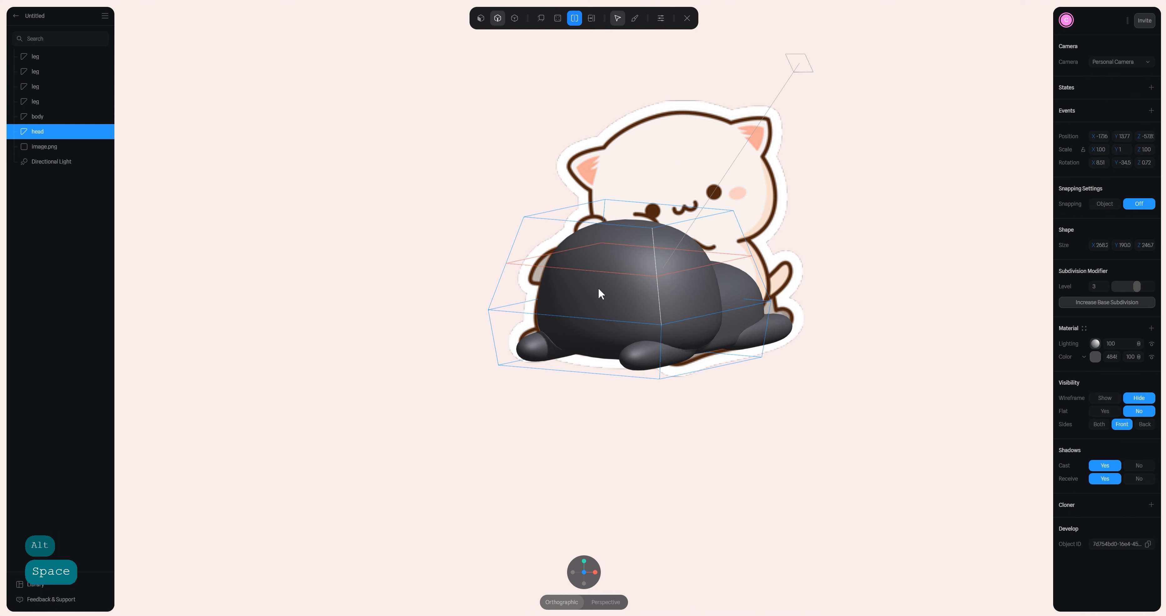
- Select the head's top face and lower it to match the top of the grey cat's head in the reference
left_click(514, 18)
left_click(496, 189)
left_click_drag(495, 189, 626, 215, "shift")
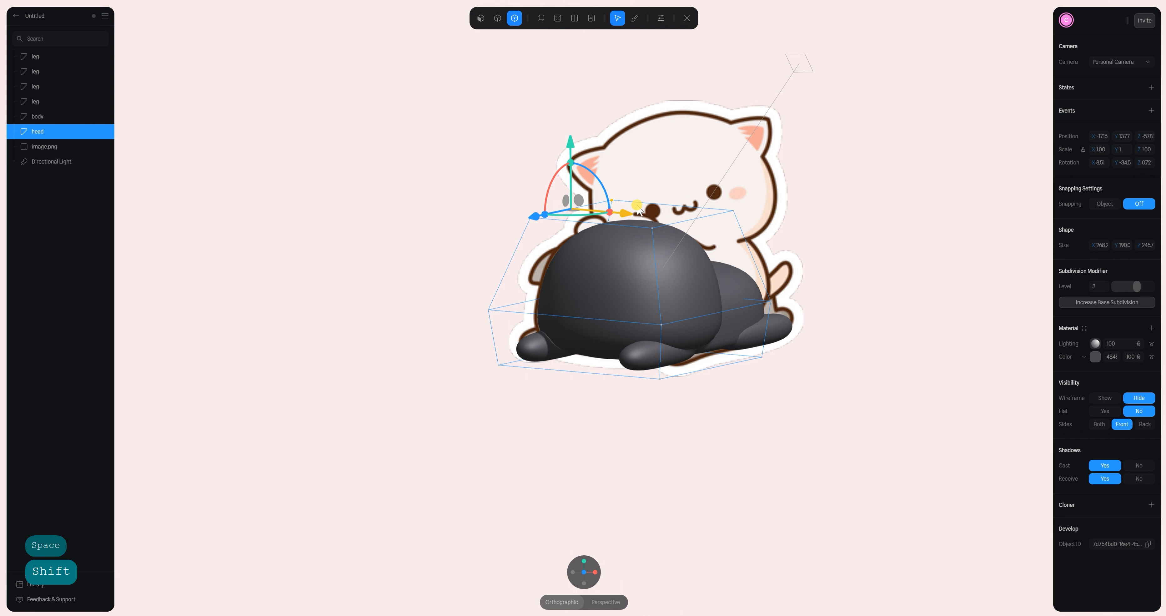
left_click(481, 18)
left_click(629, 211)
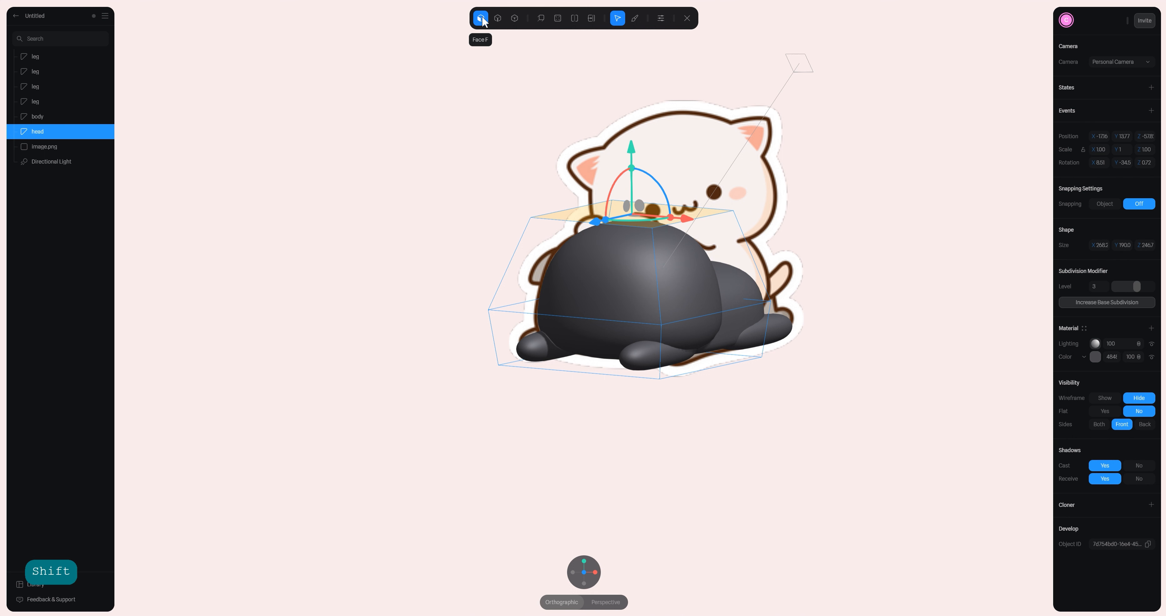
left_click(498, 18, "shift")
left_click(499, 19, "shift")
left_click_drag(631, 149, 635, 164, "shift")
key("e")
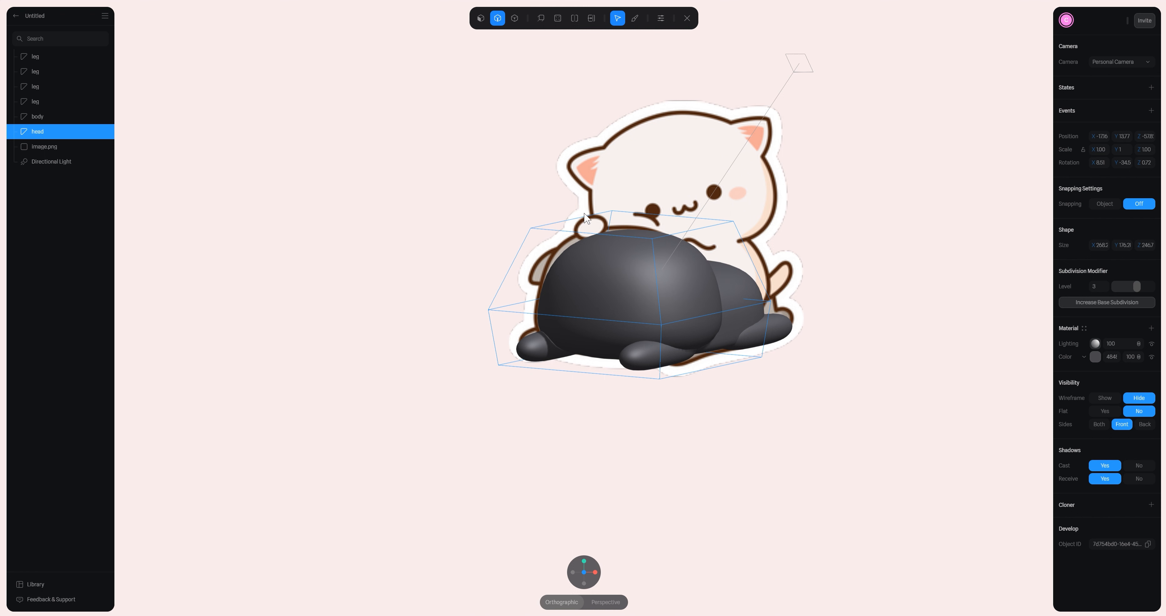
- Adjust the head's side edges to narrow it towards the grey cat's outline
left_click(586, 223)
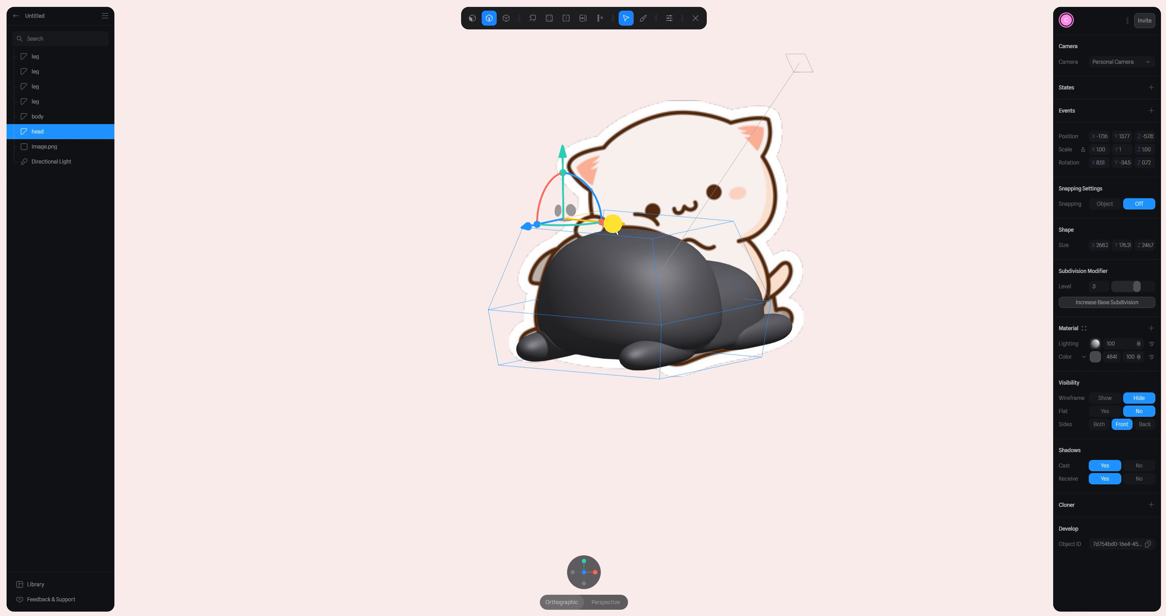
left_click_drag(619, 232, 760, 371)
left_click(708, 312)
- Select the middle and lower edges on the side of the head and move them slightly inward
left_click_drag(840, 374, 987, 372, "alt")
left_click(461, 319)
left_click(436, 359, "shift")
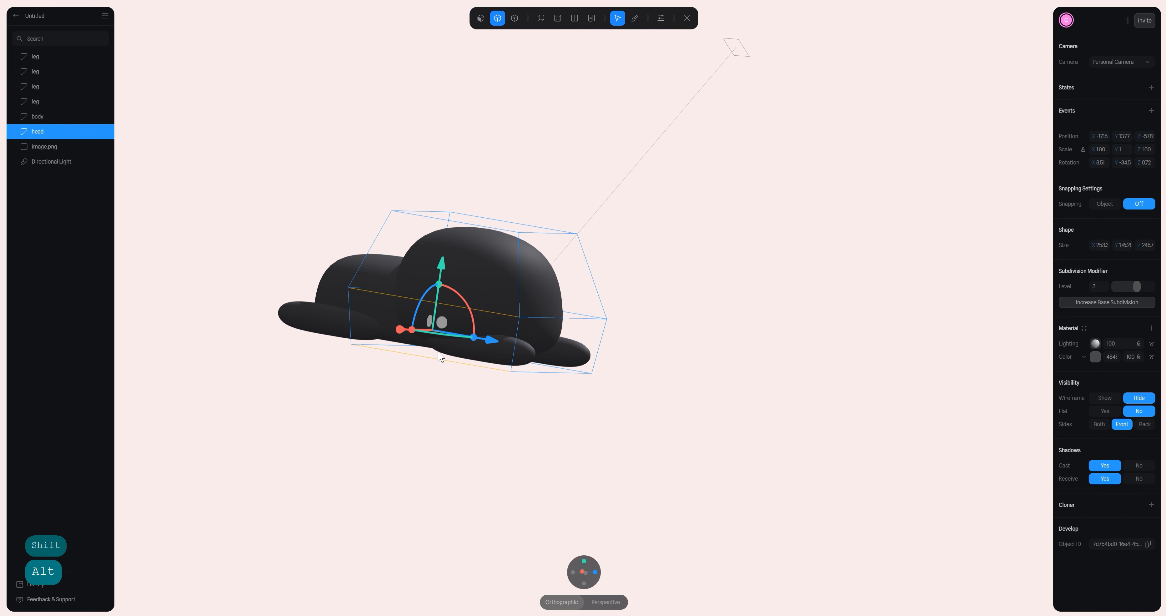
left_click_drag(401, 332, 403, 332)
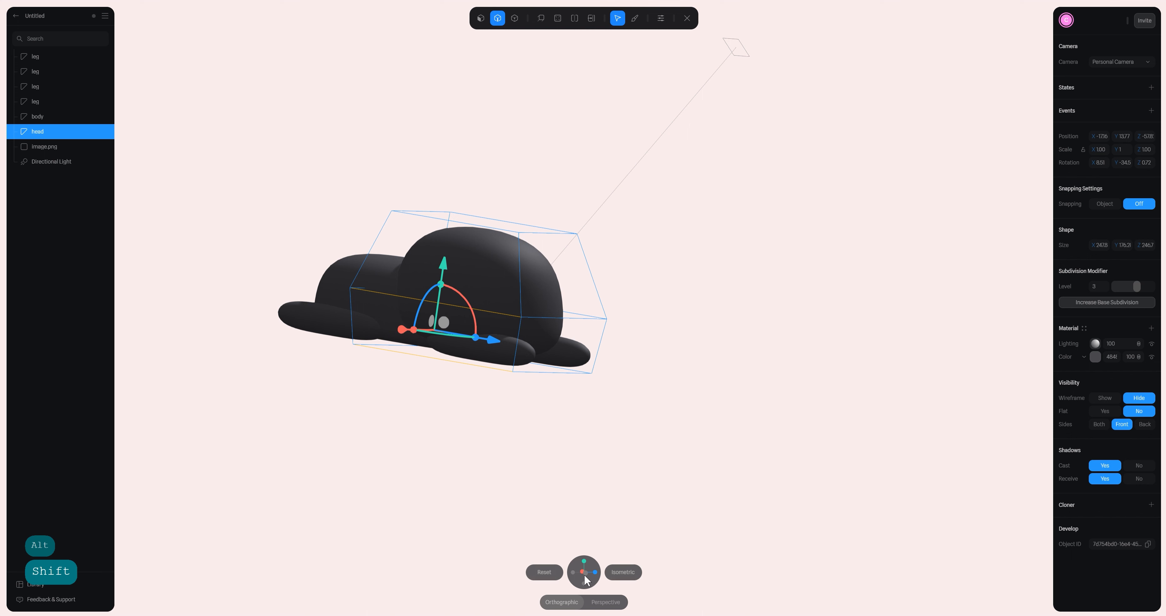
left_click(596, 574)
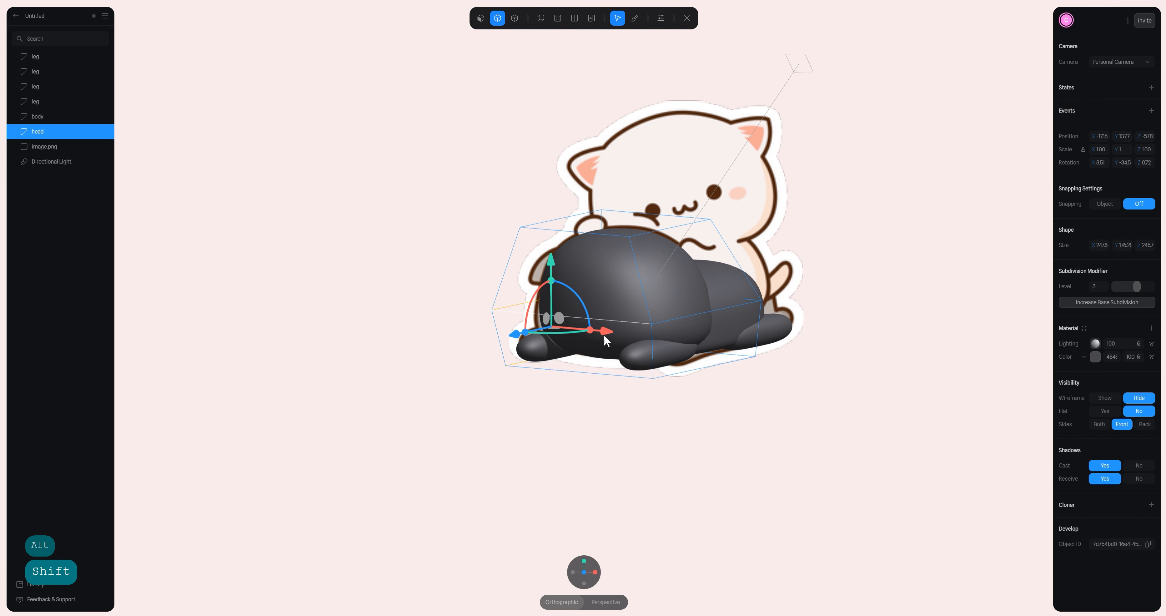
- Adjust the head's lower edges outward to follow the grey cat's cheeks, and finish editing the head mesh
left_click_drag(604, 334, 529, 325)
left_click(570, 365)
left_click_drag(542, 380, 538, 381)
left_click(702, 424)
mouse_move(755, 394)
left_mouse_down("alt")
mouse_move(766, 391)
mouse_move(750, 394)
left_mouse_up("alt")
left_click(586, 575)
double_click(872, 319)
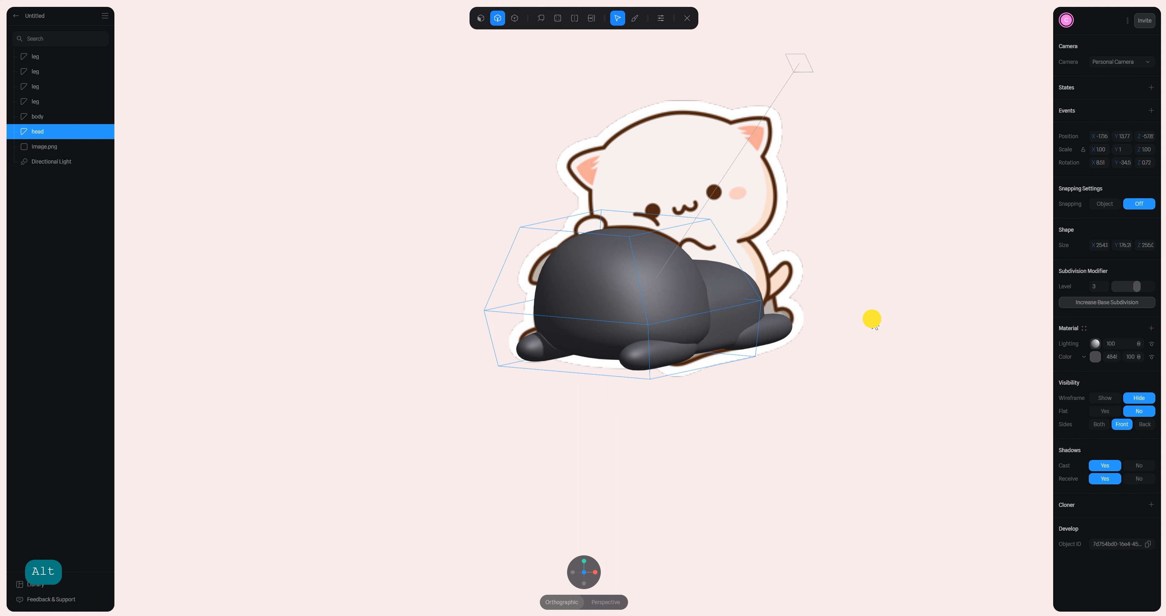
left_click(827, 244)
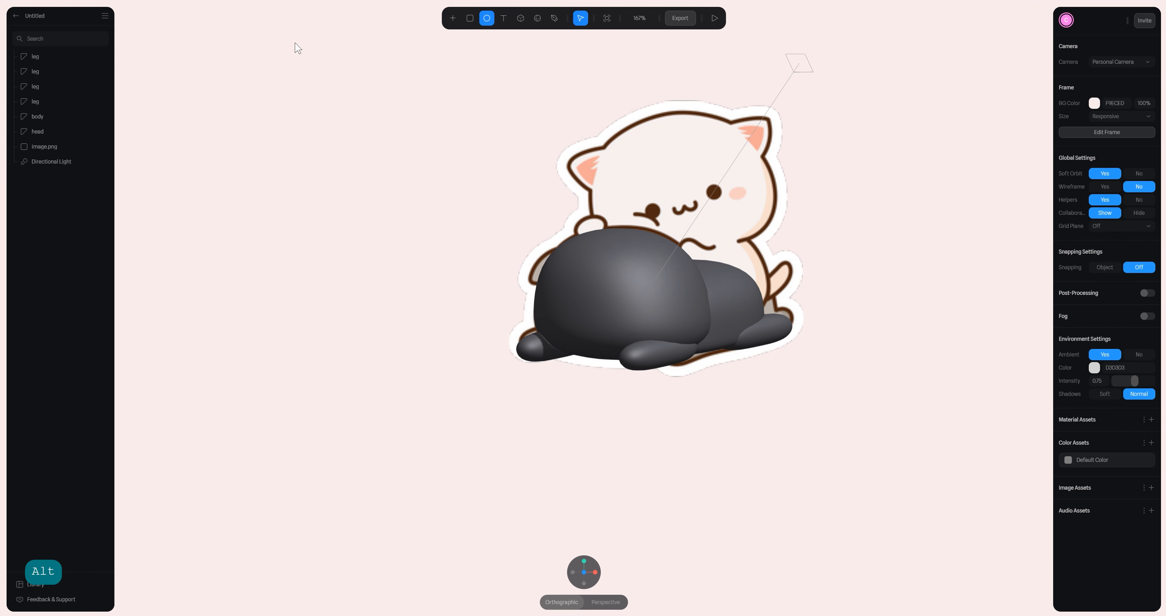
- Group the four legs, body and head under the name Peach, and hide the group
left_click(32, 57)
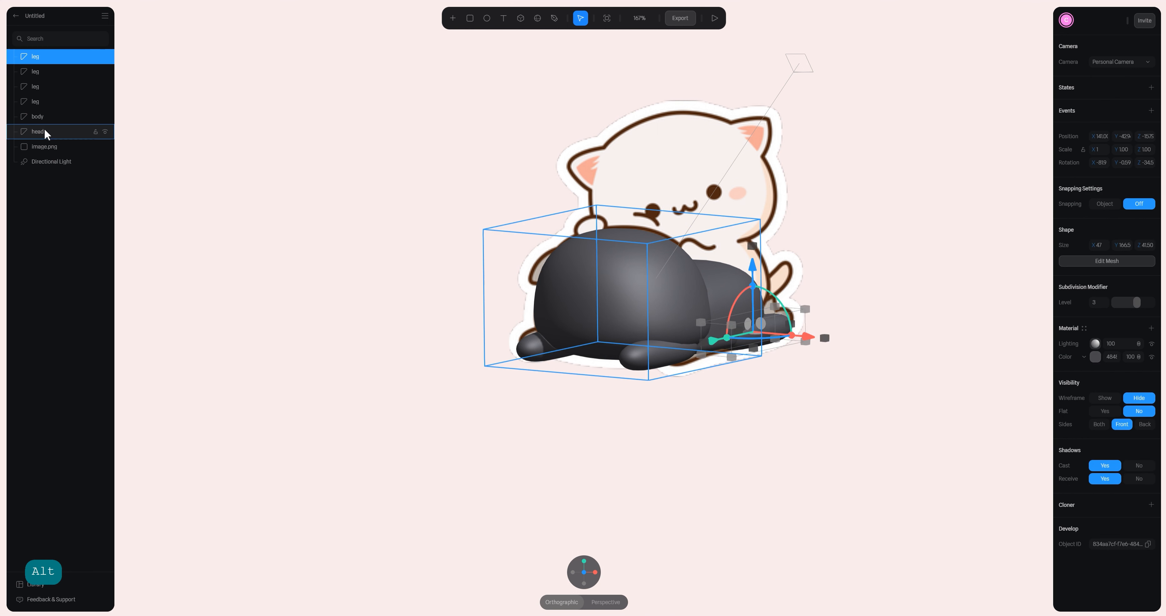
left_click(43, 131, "shift")
key("ctrl")
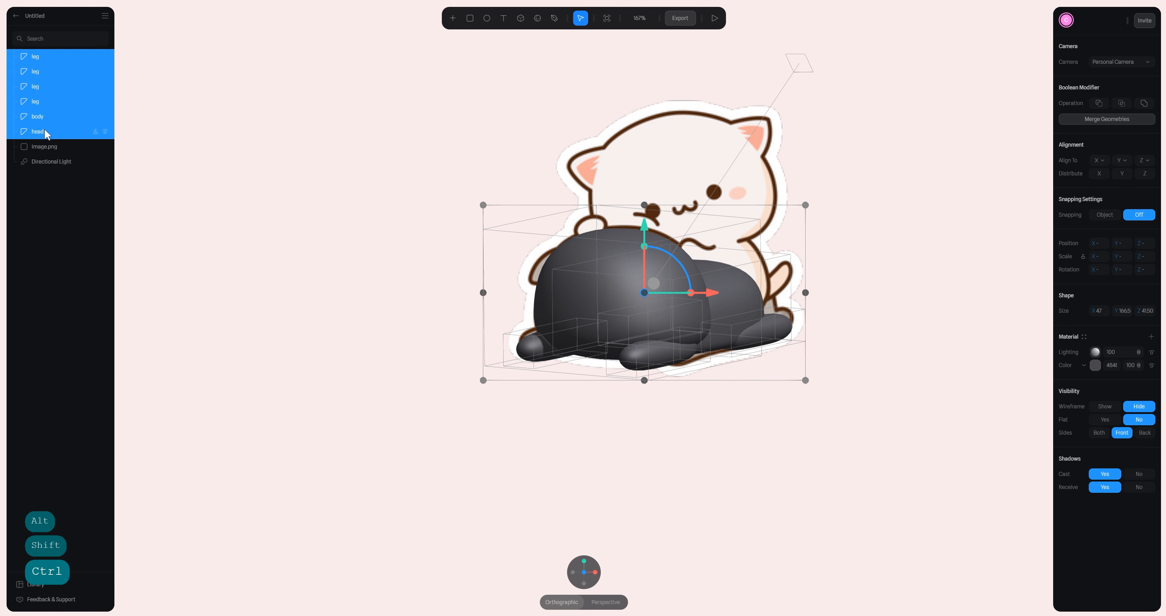
key("ctrl+g")
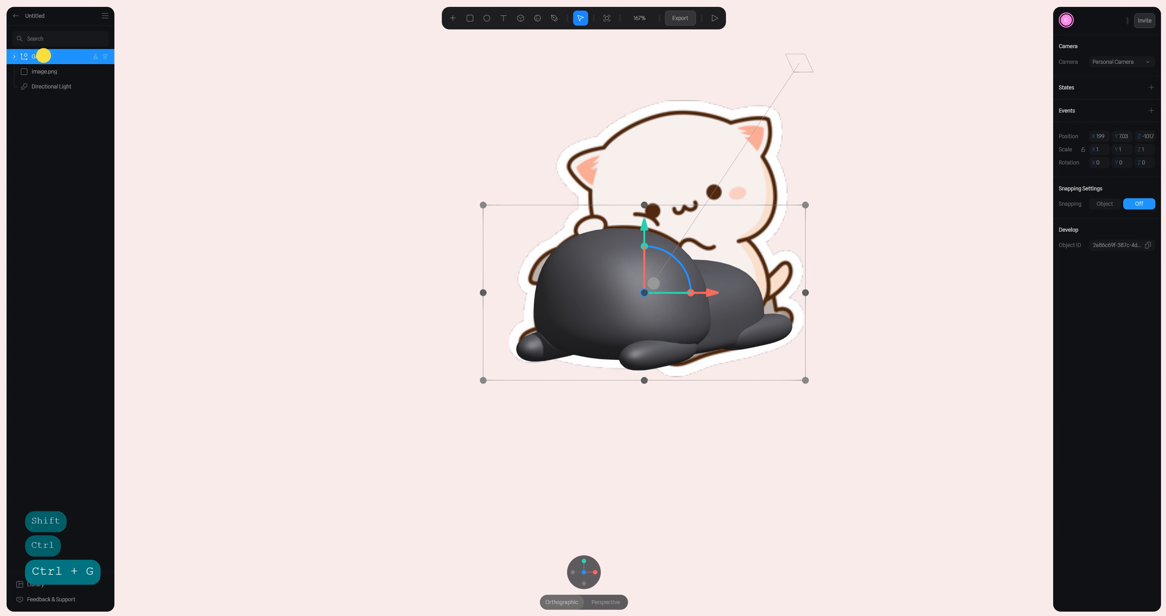
double_click(43, 56)
type("Peach")
key("Return")
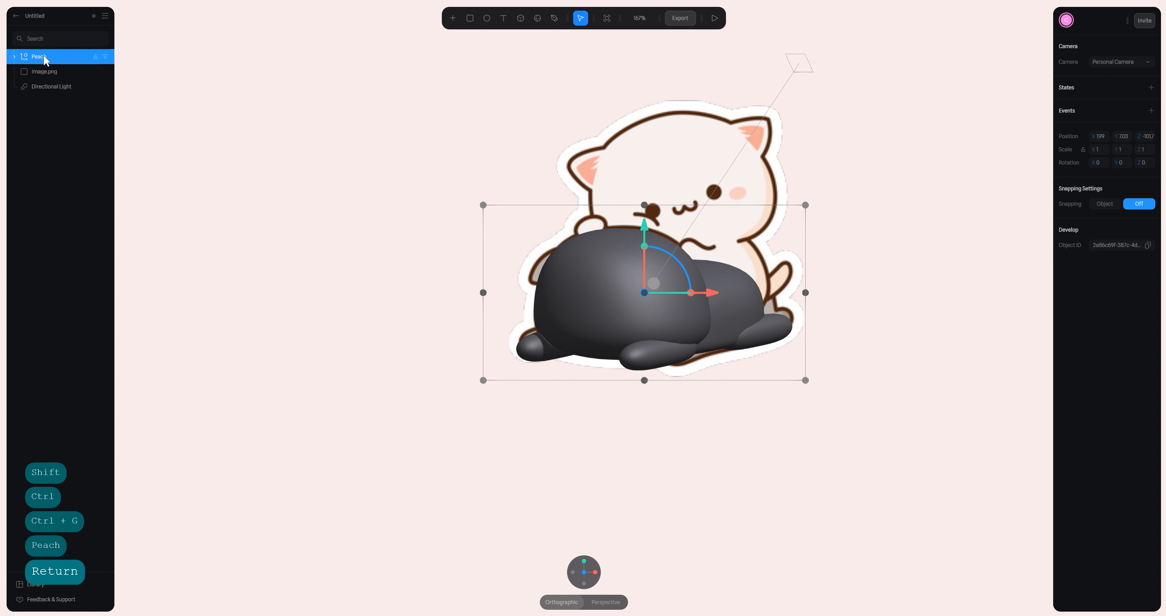
left_click(105, 56)
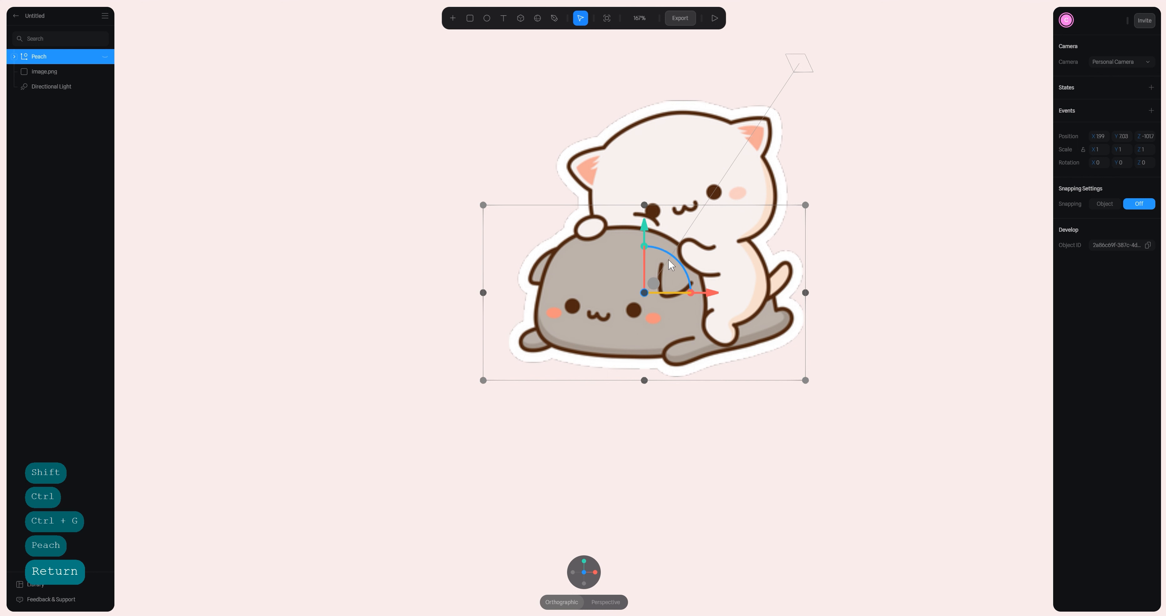
left_click(521, 19)
left_click(663, 270)
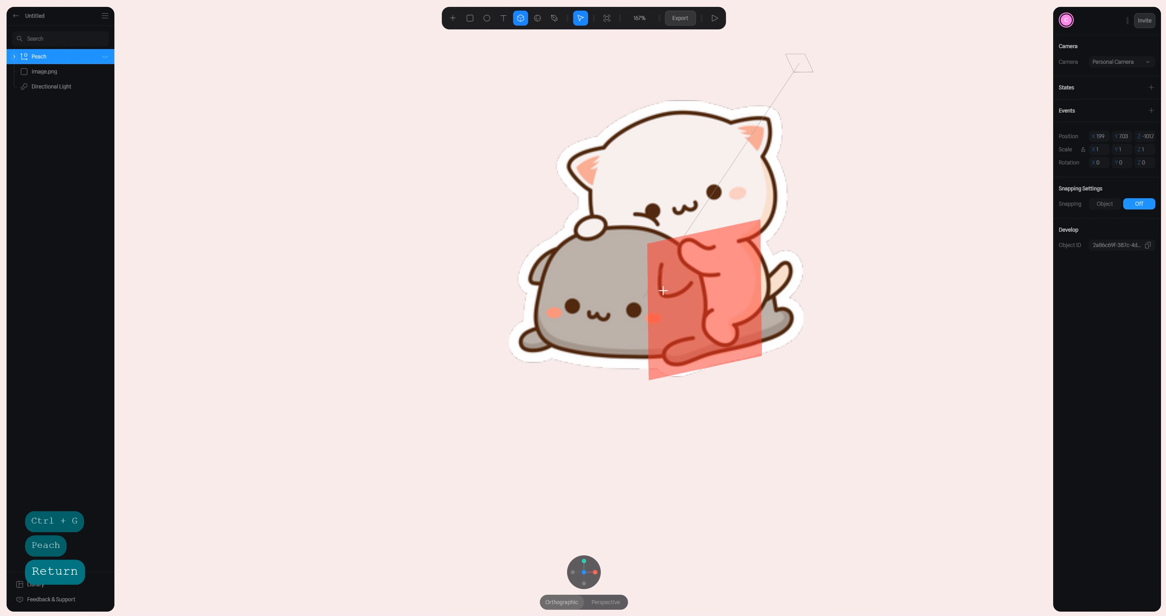
key("ctrl+z")
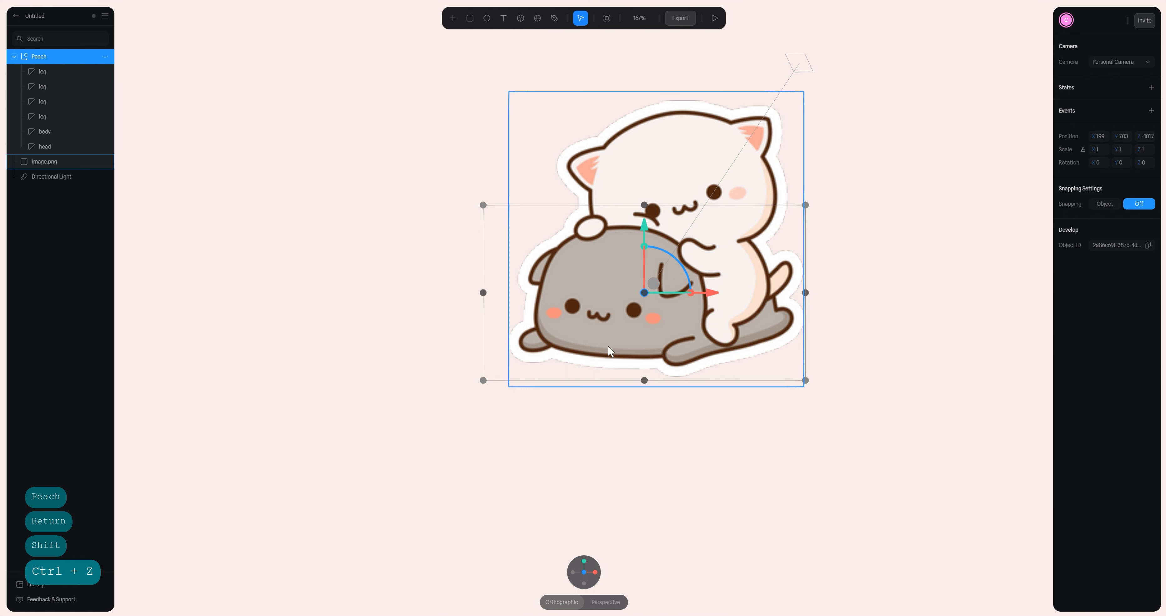
- Add a cube of about 49 on each side over the grey cat's ear in the reference and rotate it -25° about Z
mouse_move(584, 574)
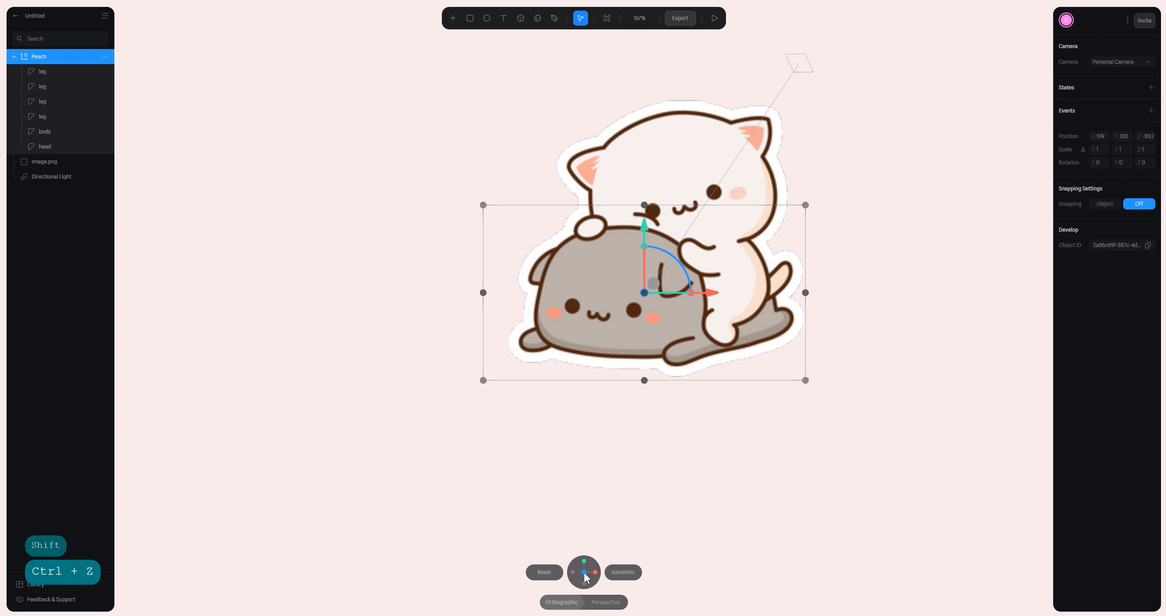
left_click(520, 18)
left_click(358, 301)
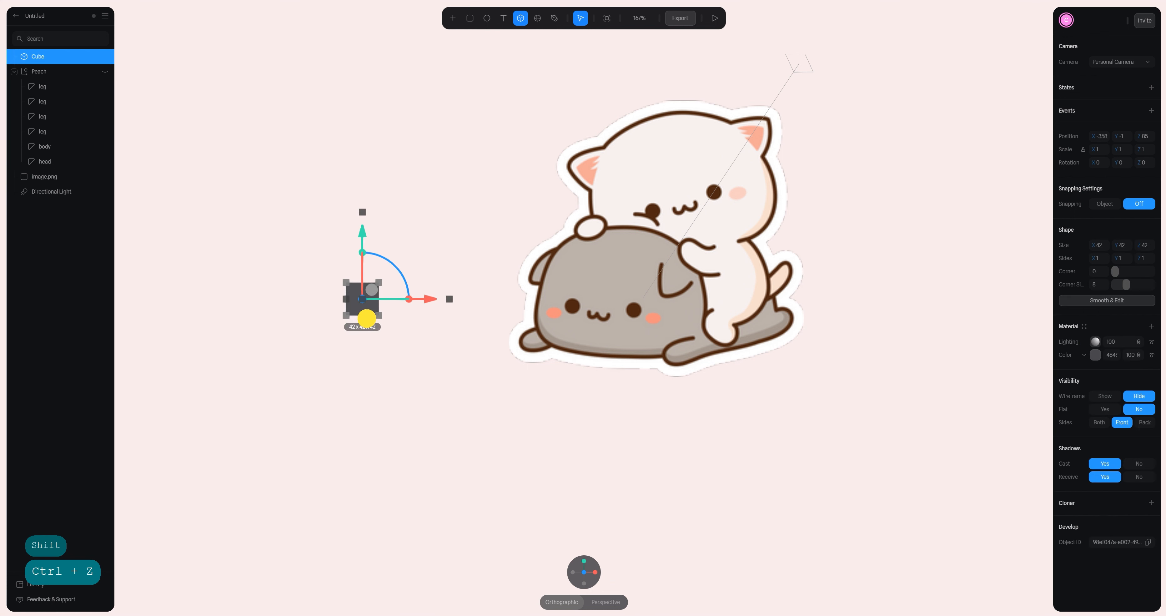
left_click_drag(362, 301, 370, 371, "shift")
scroll(700, 275, "up", 8)
key("space")
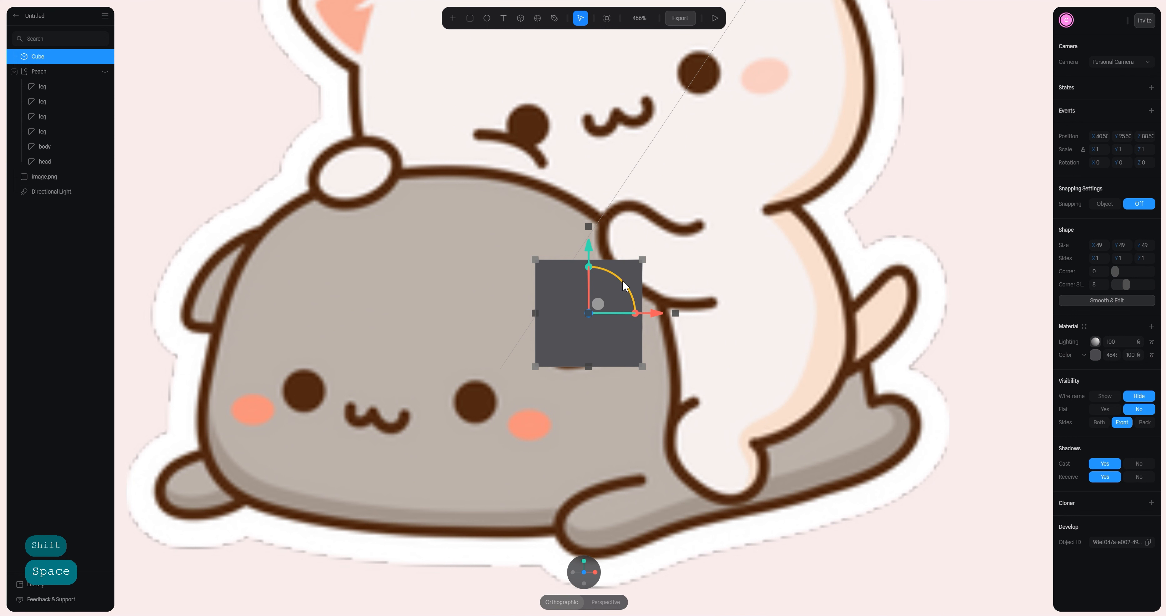
left_click_drag(625, 282, 640, 305)
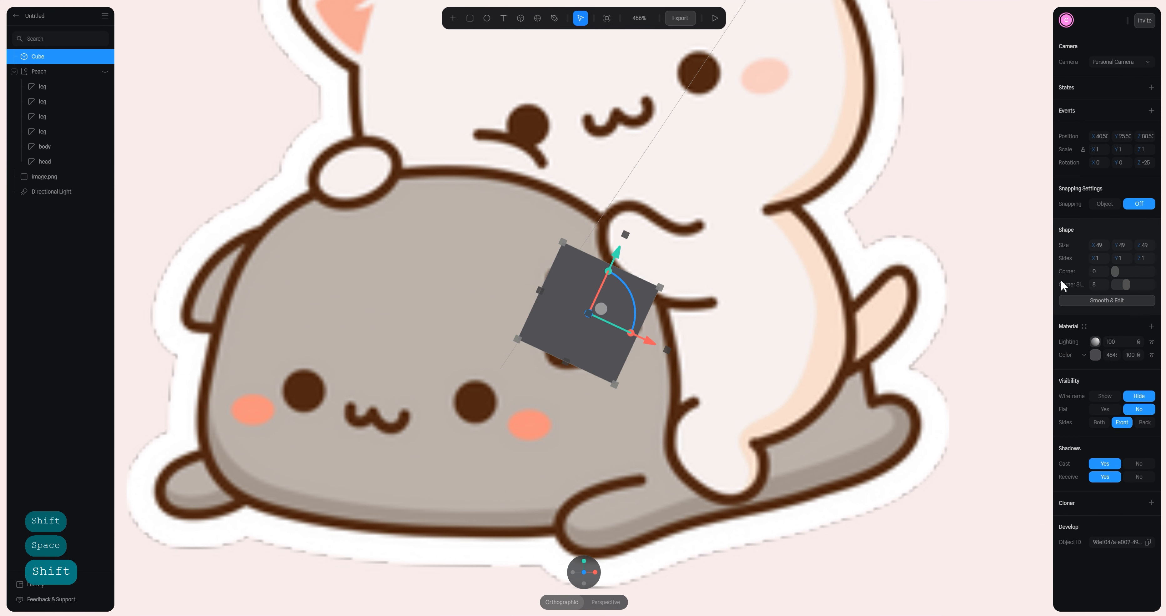
- Convert the ear cube to a smoothed editable mesh and add three loop cuts across its height
left_click(1104, 299)
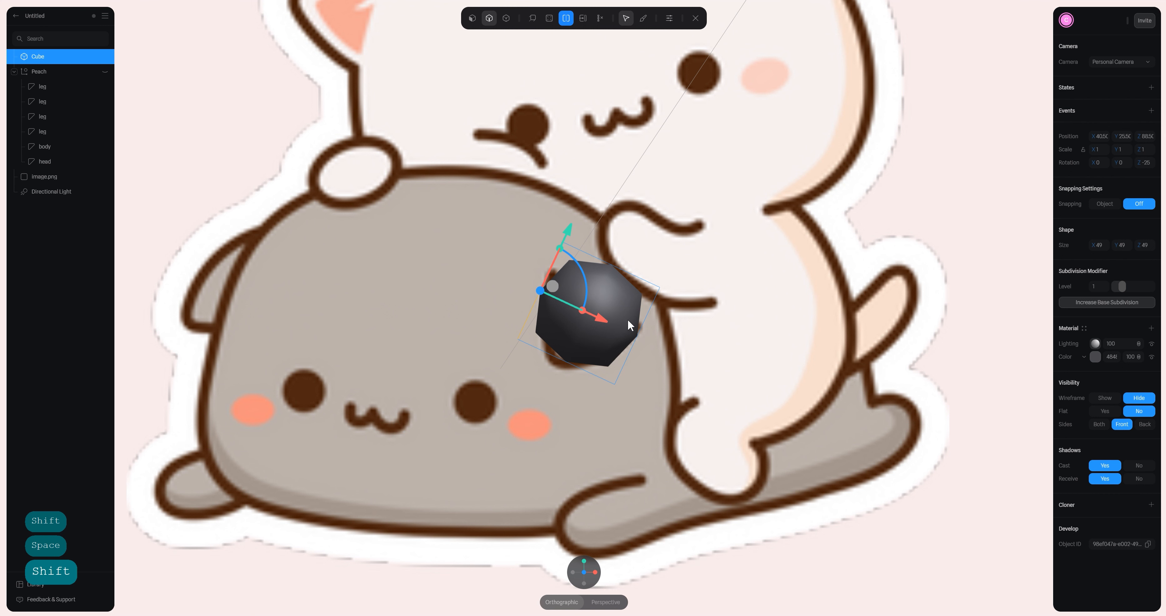
left_click(620, 334)
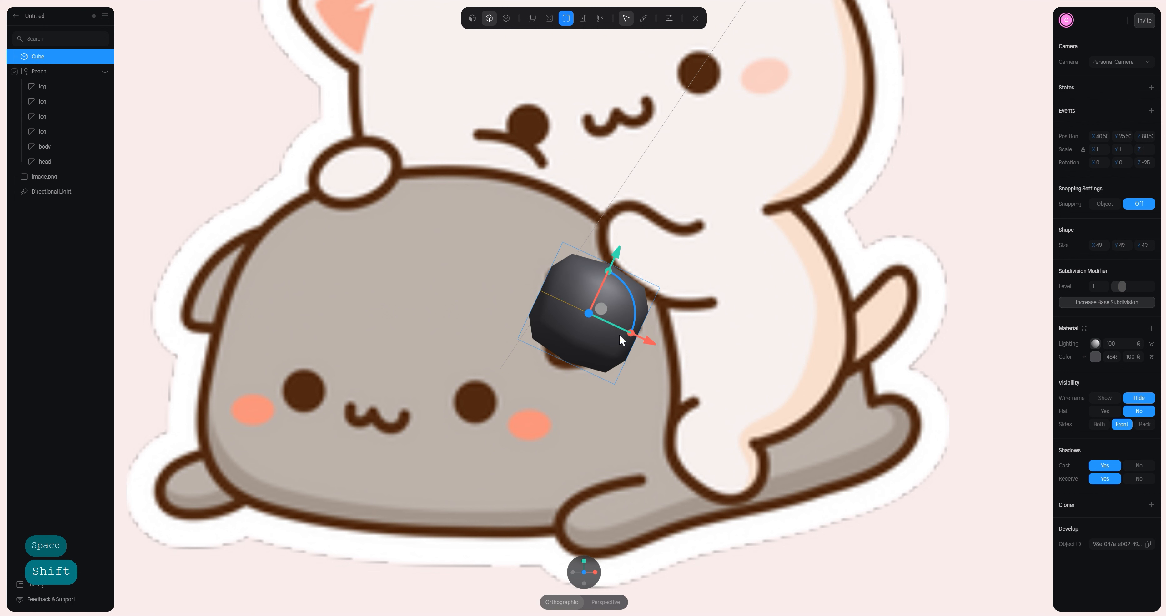
left_click(562, 271, "shift")
left_click(533, 316, "shift")
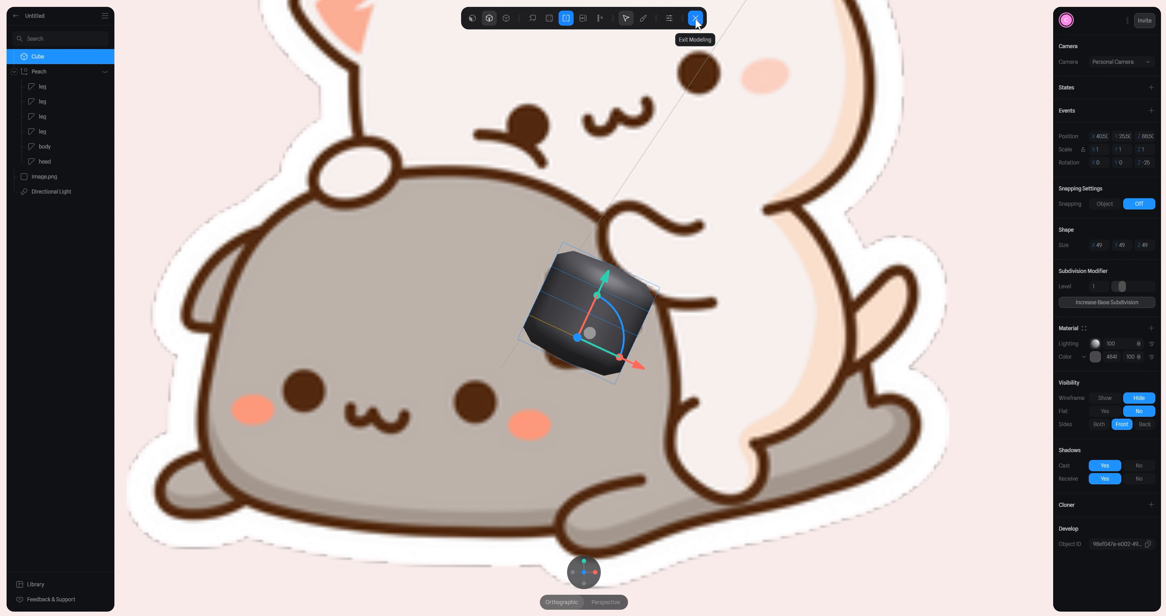
- Select the bottom face of the ear cube and scale it narrower to taper the ear tip
left_click(472, 18)
left_click_drag(662, 207, 677, 177, "alt")
left_click(561, 341)
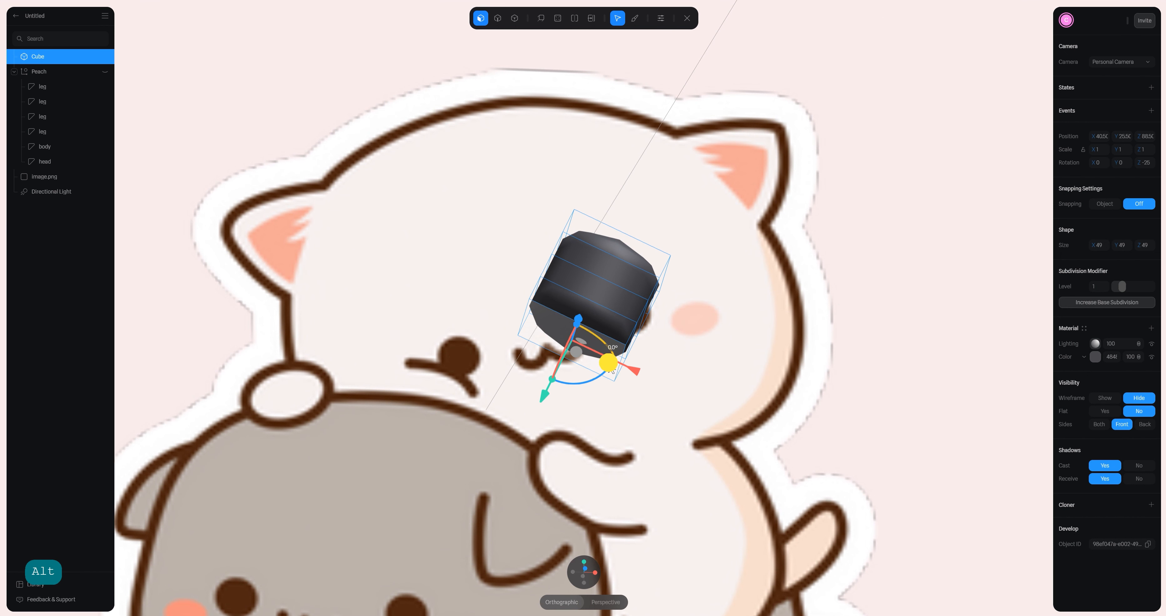
left_click_drag(609, 362, 596, 353)
key("ctrl+z")
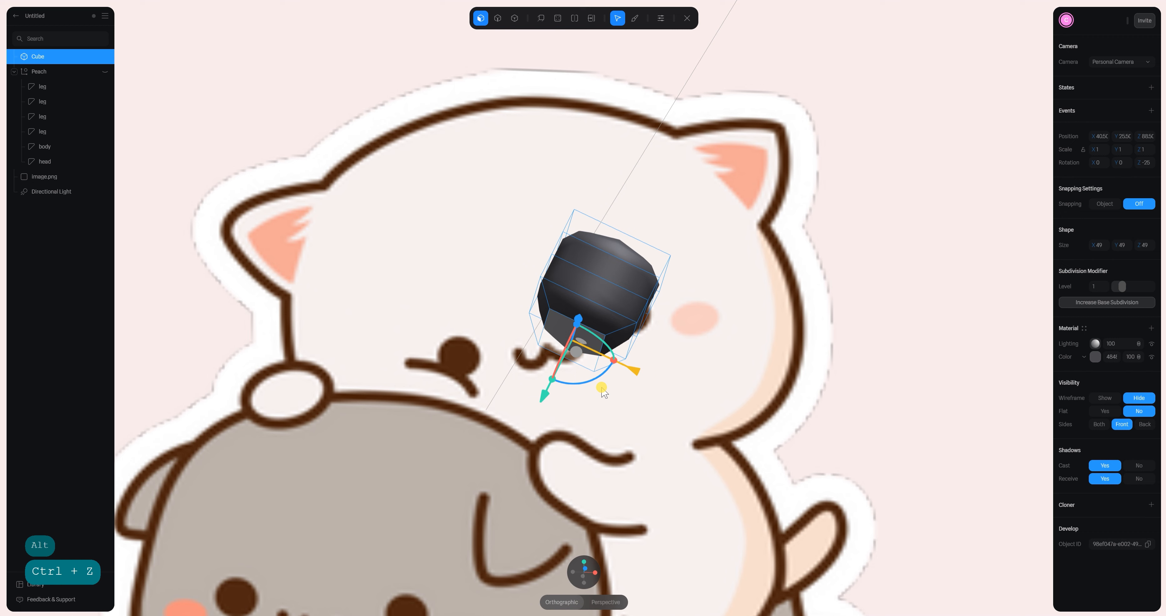
left_click(586, 569)
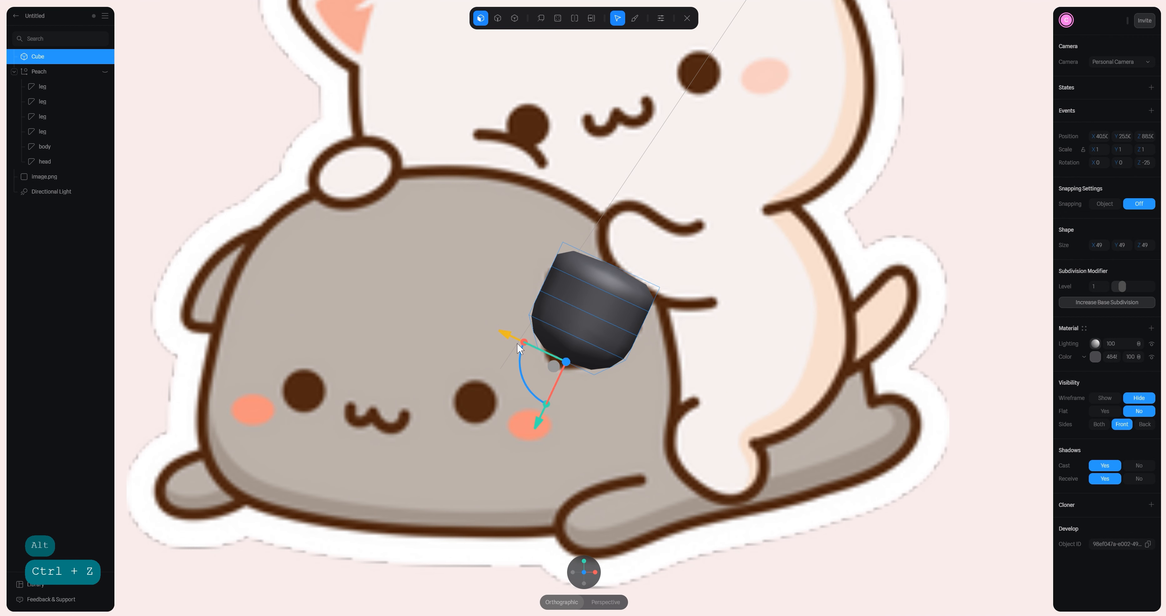
left_click_drag(524, 343, 537, 347)
- Select the four stacked front faces of the ear mesh and push them backward to make the ear thinner
left_click_drag(665, 357, 561, 353, "alt")
left_click(488, 269)
left_click(487, 297, "shift")
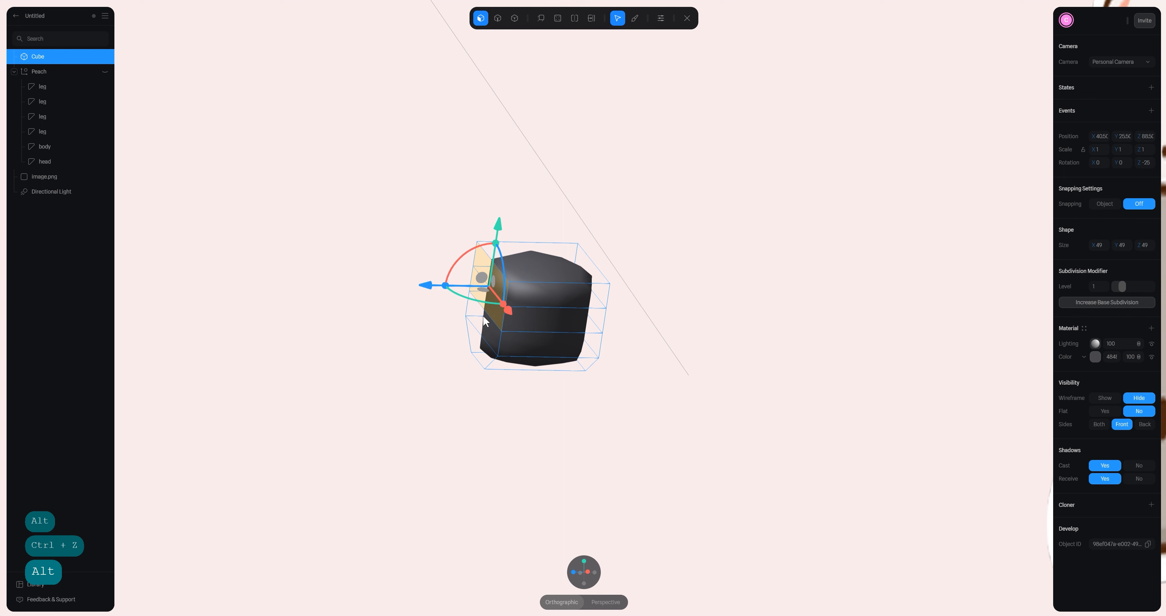
left_click(488, 320, "shift")
left_click(484, 346, "shift")
left_click_drag(424, 313, 477, 313)
left_click(577, 578)
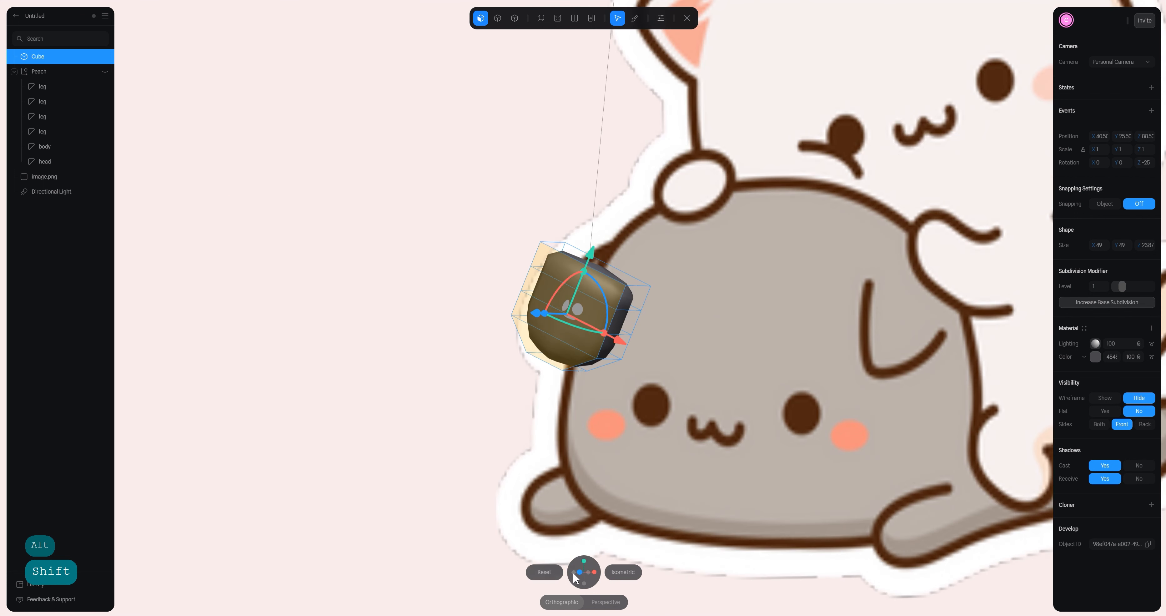
- Select the vertices just above the ear's tip and scale them inward to narrow the lower part of the ear
left_click(514, 18)
left_click(538, 344)
left_click(635, 381)
left_click(624, 360, "shift")
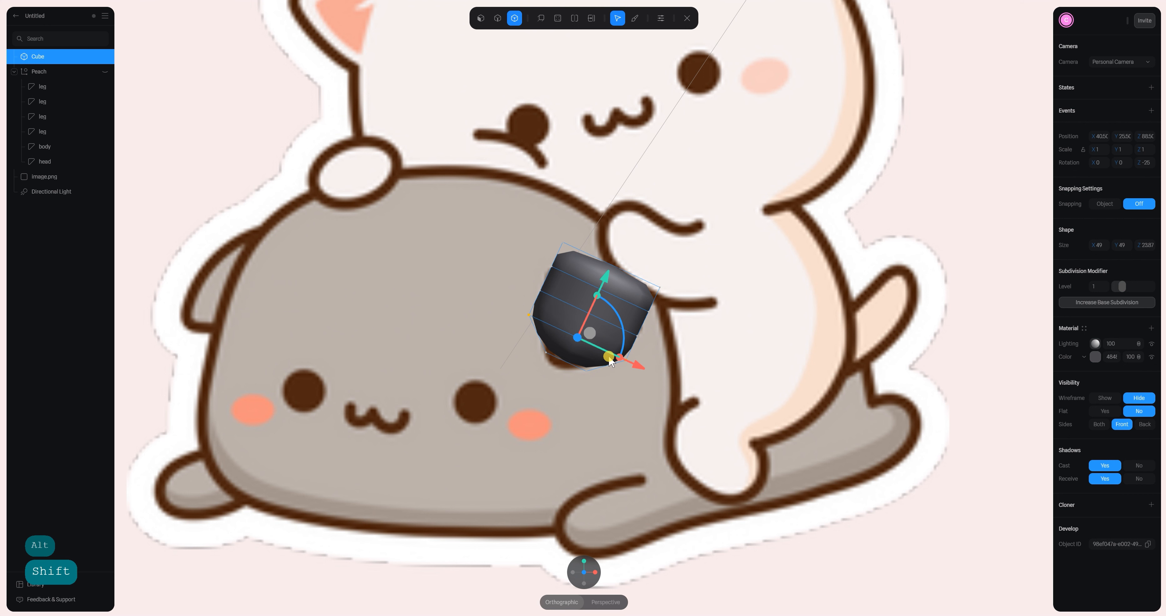
left_click_drag(619, 357, 609, 354, "shift")
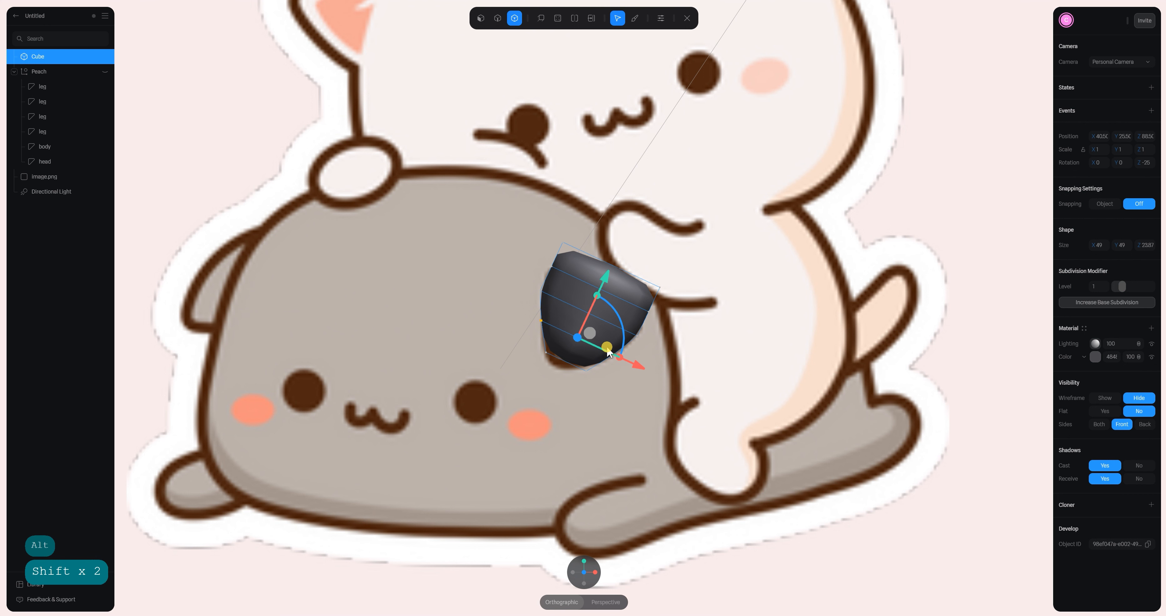
- Reposition the vertices at the ear's base and lower sides to follow the reference ear outline, and finish mesh editing
left_click_drag(572, 246, 594, 269)
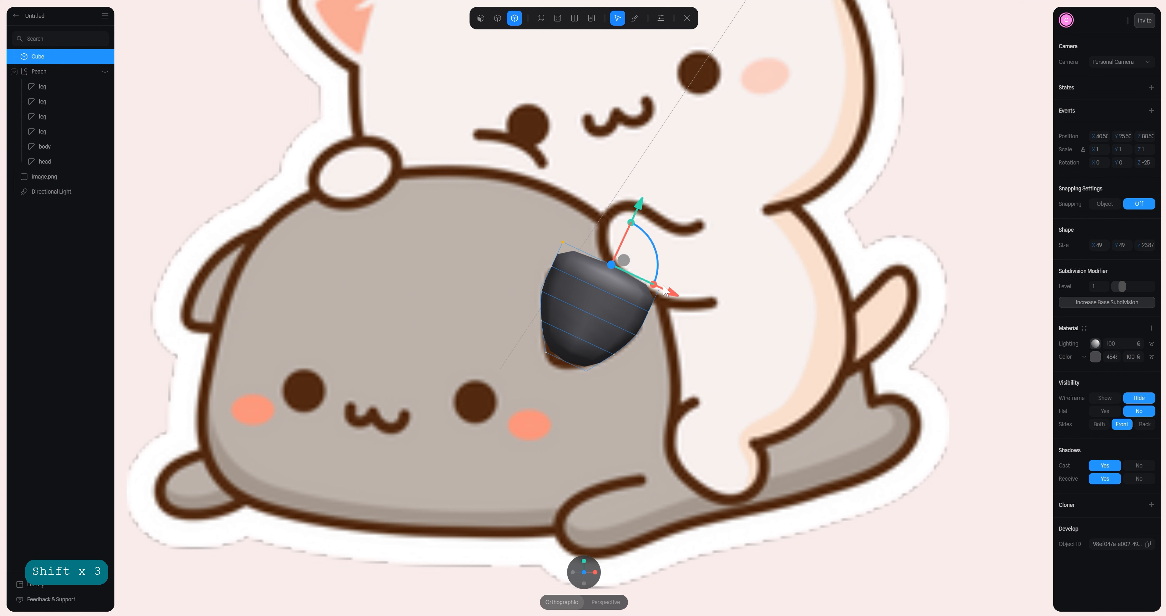
scroll(571, 256, "down", 3)
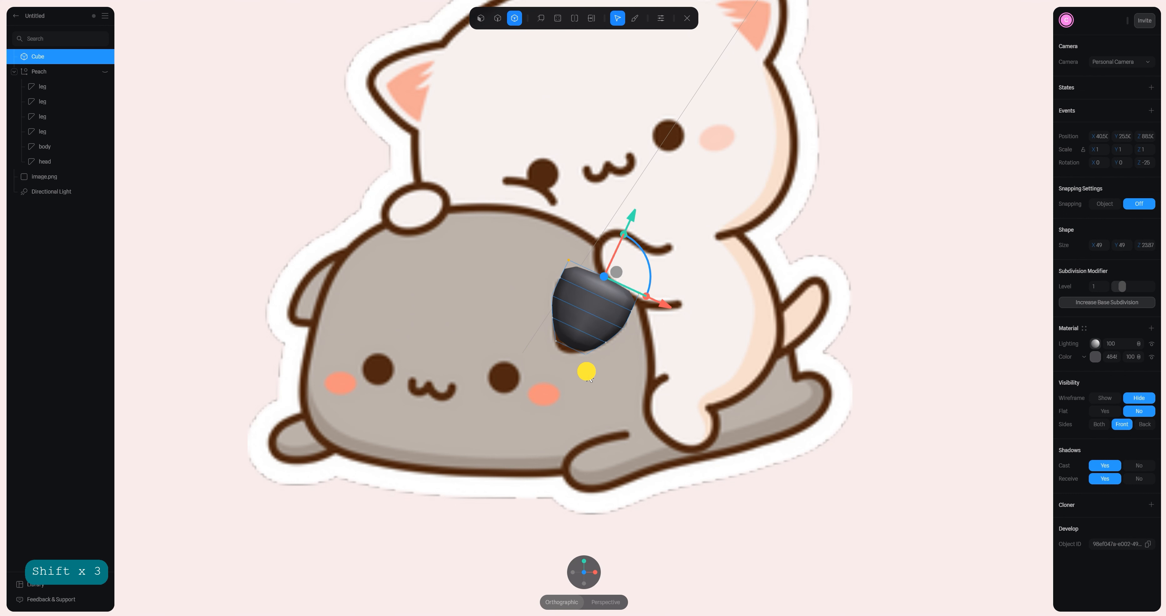
left_click_drag(587, 372, 545, 340)
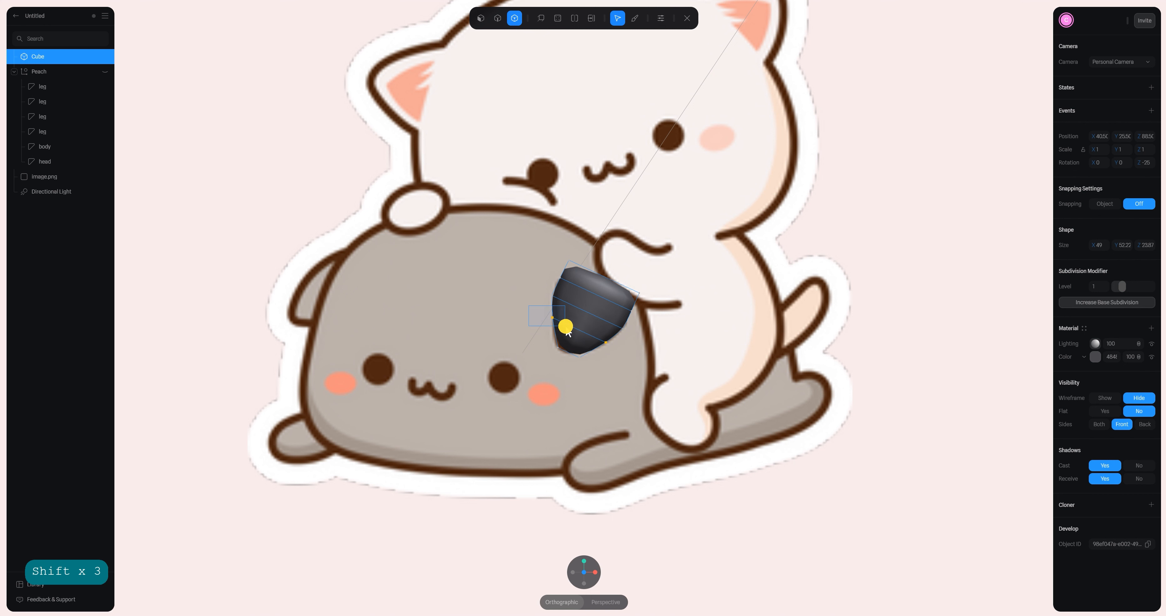
left_click_drag(610, 278, 607, 309)
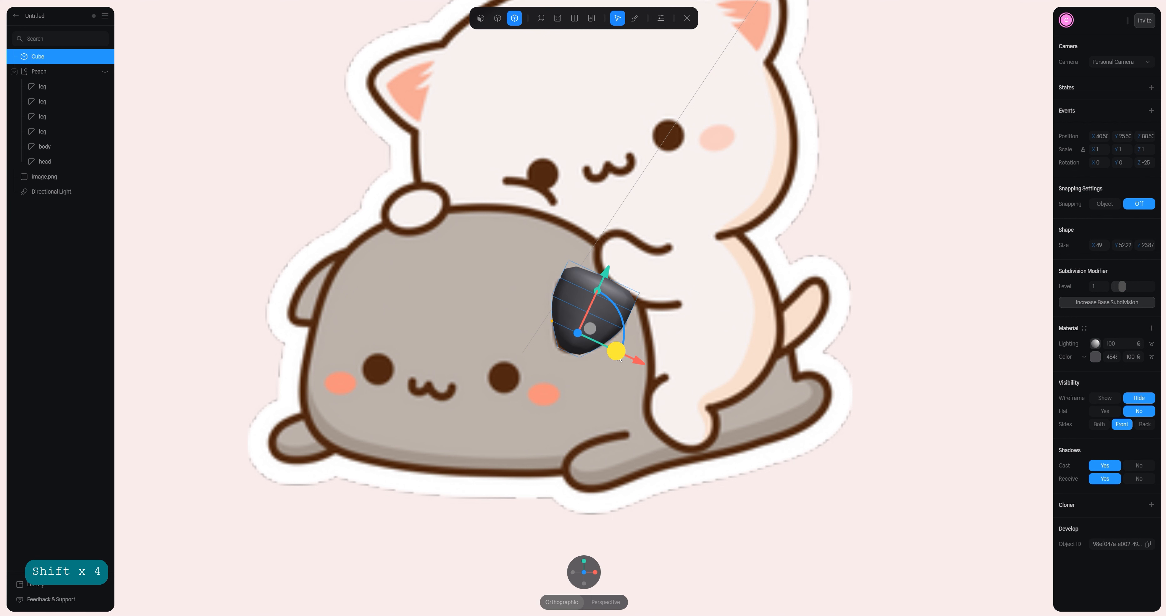
left_click(999, 175)
left_click(920, 198)
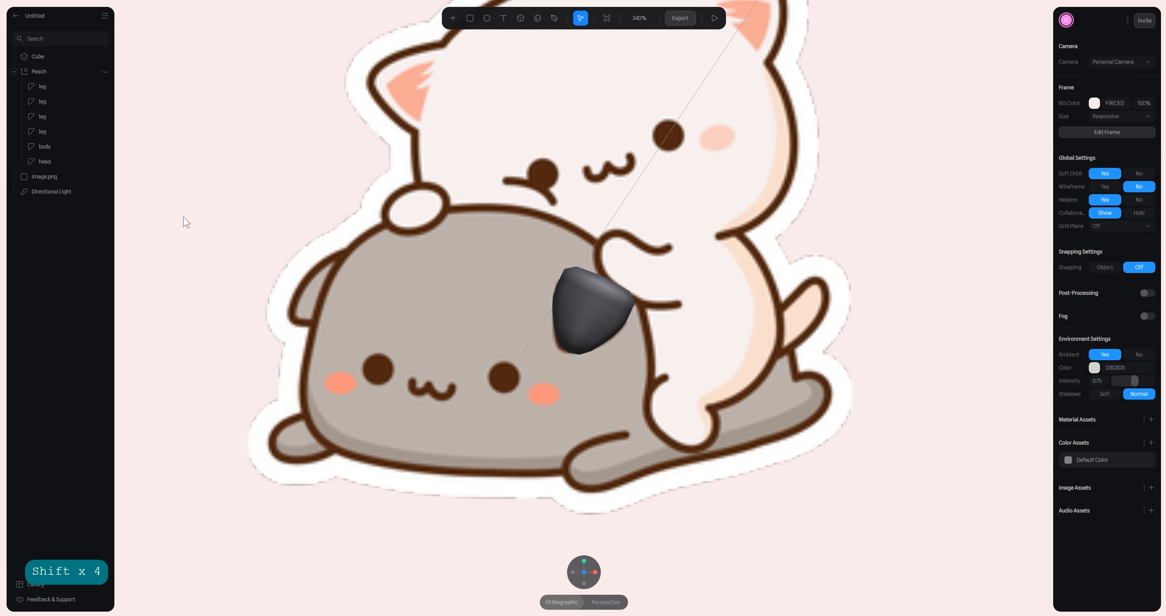
- Move the ear back along its depth axis onto the head and rotate it to lie against the head's curved side
scroll(564, 321, "down", 3)
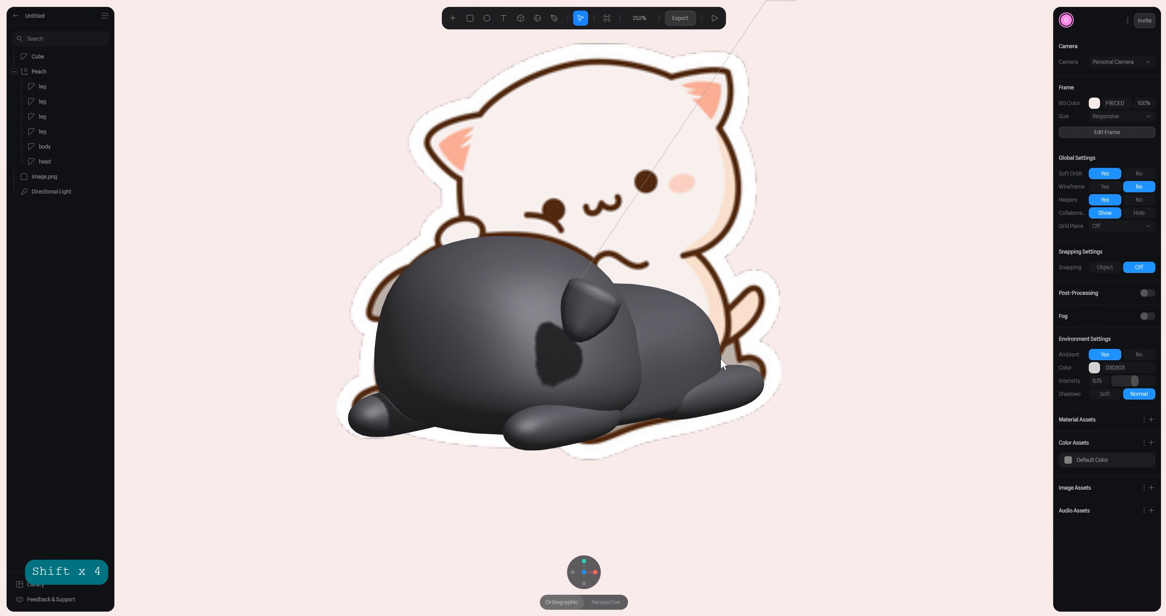
left_click(559, 314)
left_click(595, 303)
left_click_drag(808, 261, 924, 278, "alt")
left_click_drag(665, 321, 598, 319)
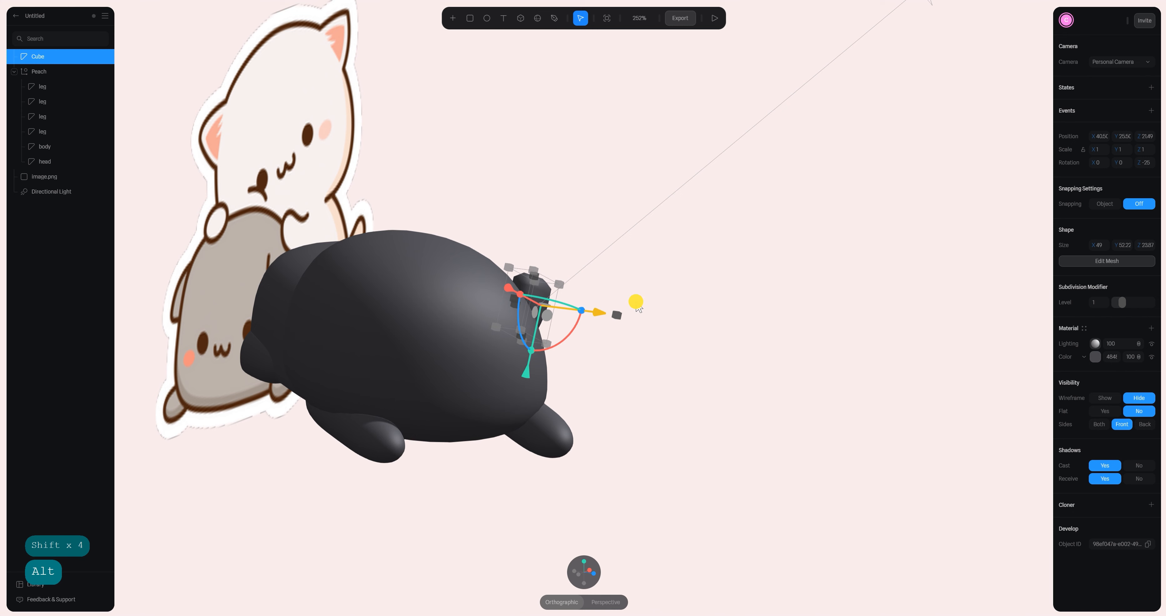
left_click_drag(733, 278, 579, 277, "alt")
scroll(707, 318, "up", 5)
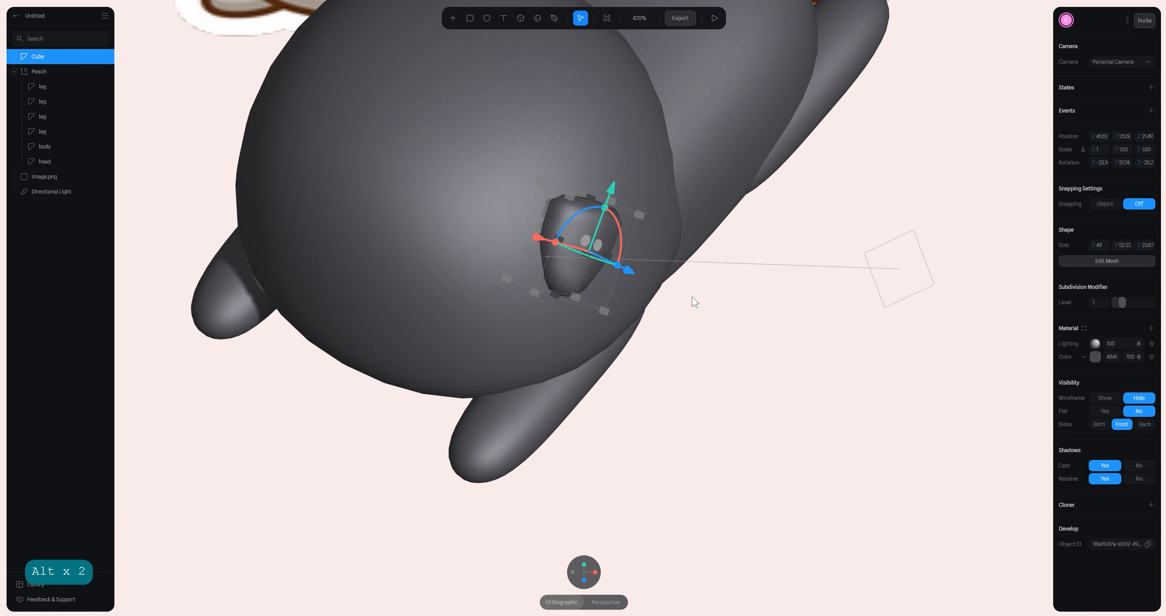
left_click_drag(695, 303, 1015, 277, "alt")
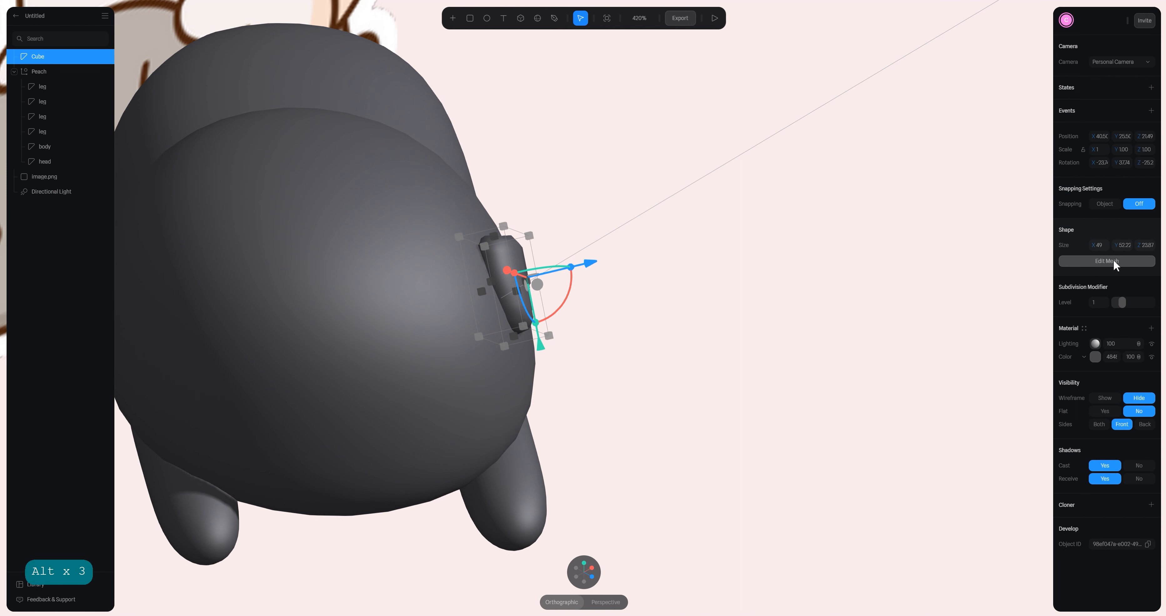
left_click(1106, 261)
left_click_drag(631, 286, 447, 293, "alt")
left_click_drag(670, 320, 690, 330, "alt")
left_click_drag(643, 372, 537, 310)
left_click_drag(489, 282, 489, 282)
double_click(611, 365)
double_click(481, 300)
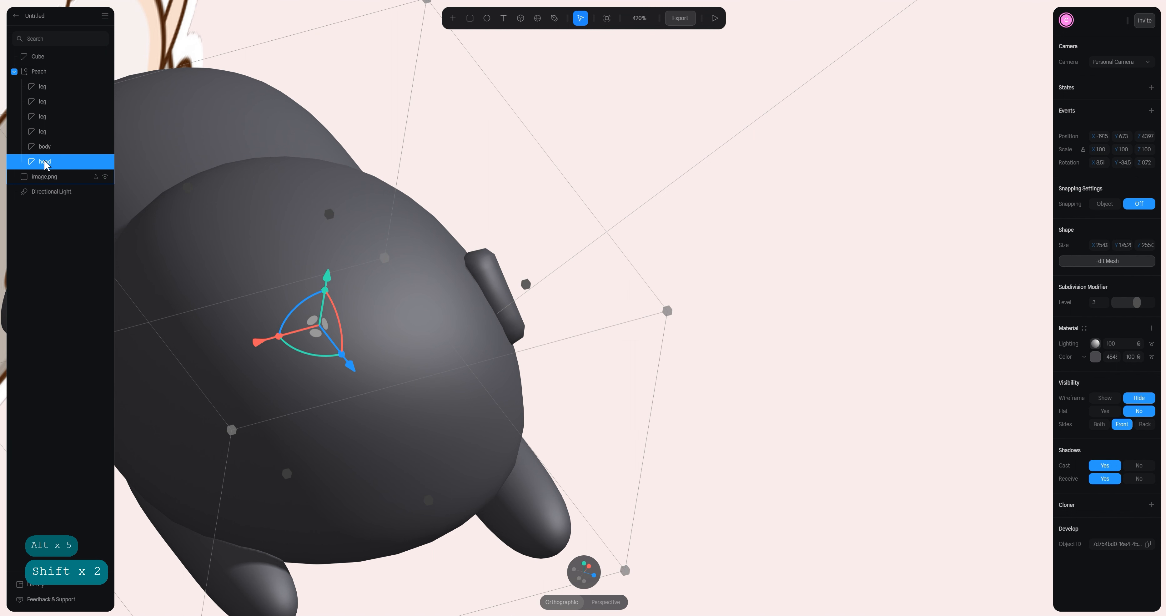
- Edit the ear mesh and tilt its lower and upper vertex rows so the ear bends along the head's surface
left_click(45, 56)
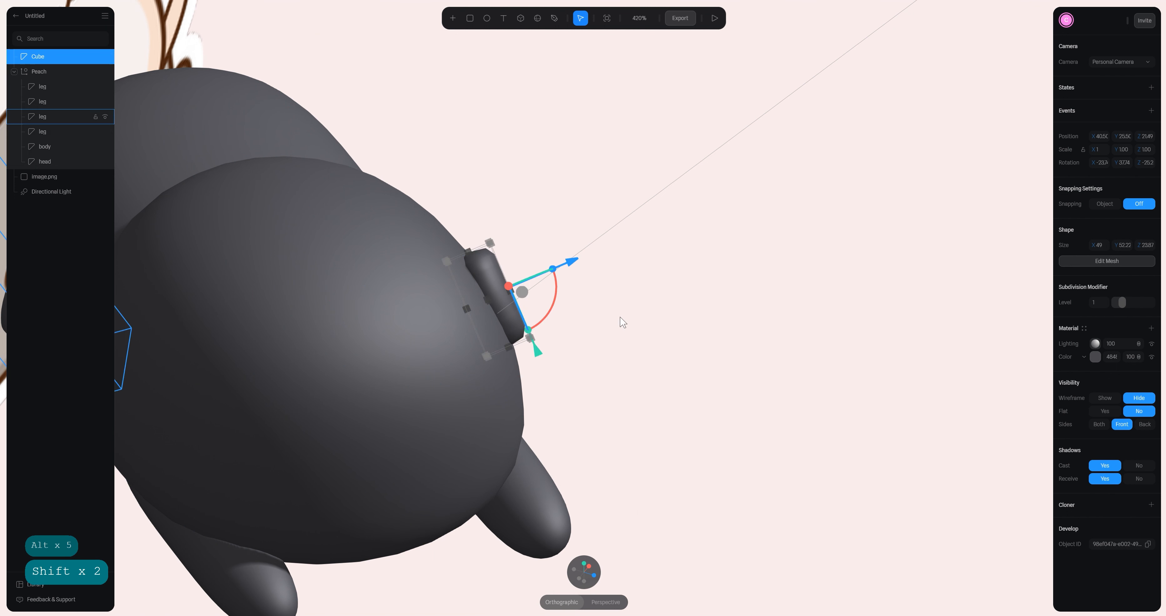
left_click(1119, 267)
left_click_drag(458, 286, 459, 286)
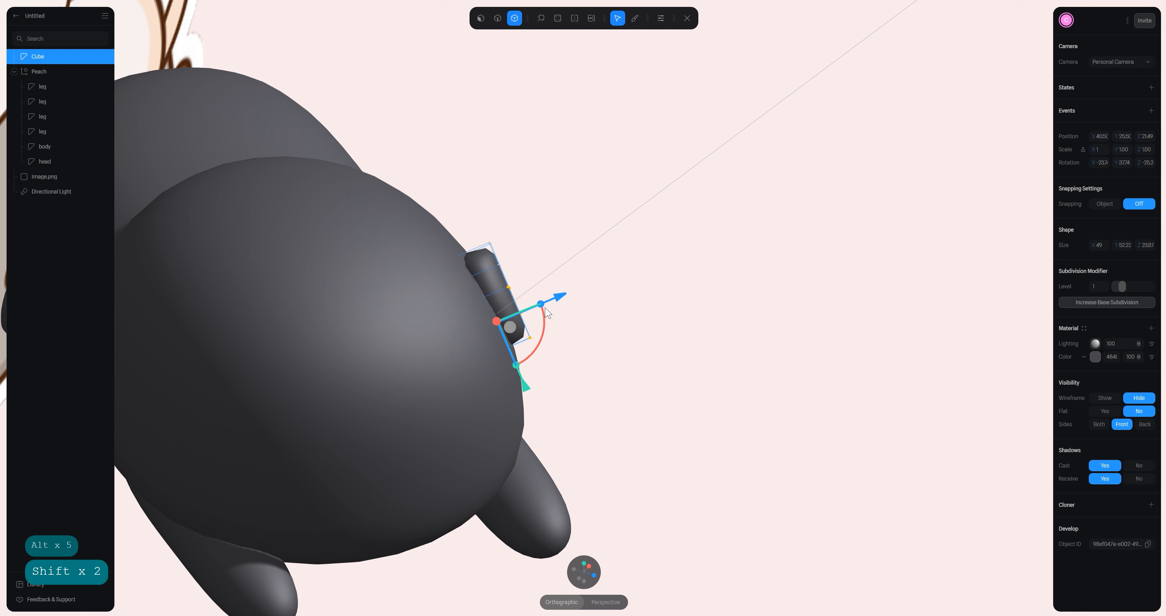
left_click_drag(545, 326, 542, 332)
left_click_drag(522, 215, 443, 284)
left_click_drag(516, 262, 520, 270)
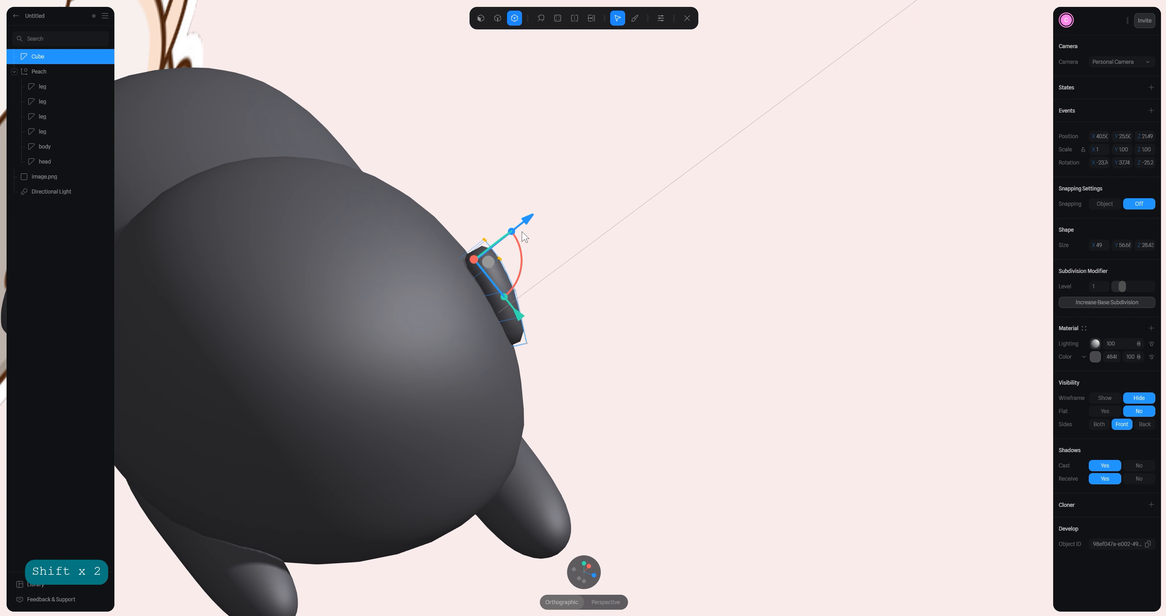
left_click(603, 234)
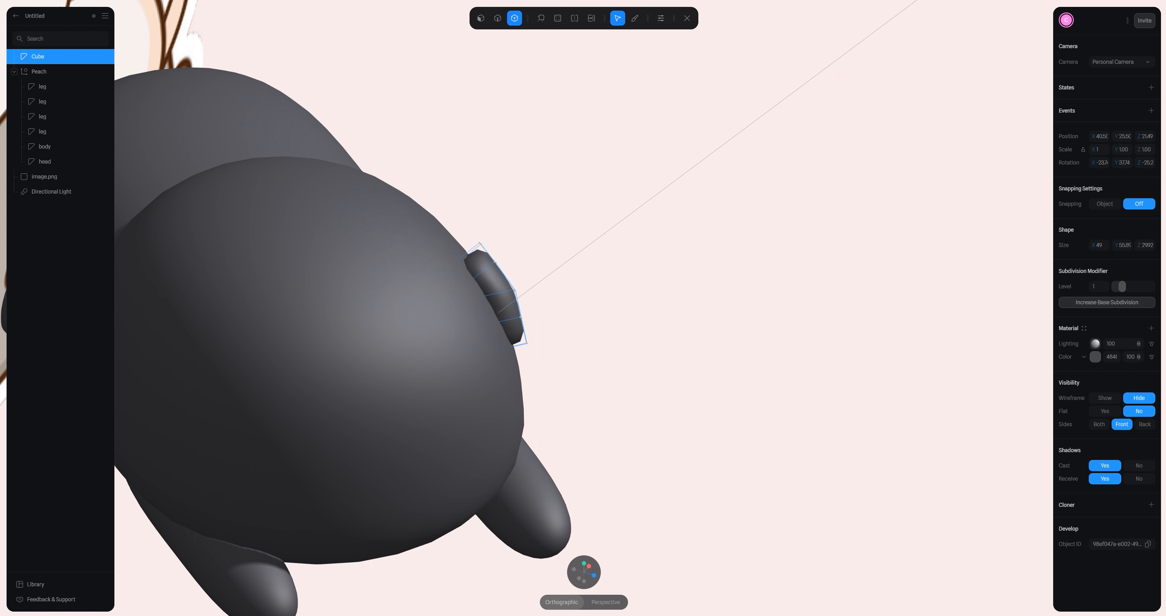
- Push a middle edge of the ear mesh outward to give it a rounded bulge, and finish mesh editing
left_click(503, 298)
left_click_drag(535, 305, 542, 298)
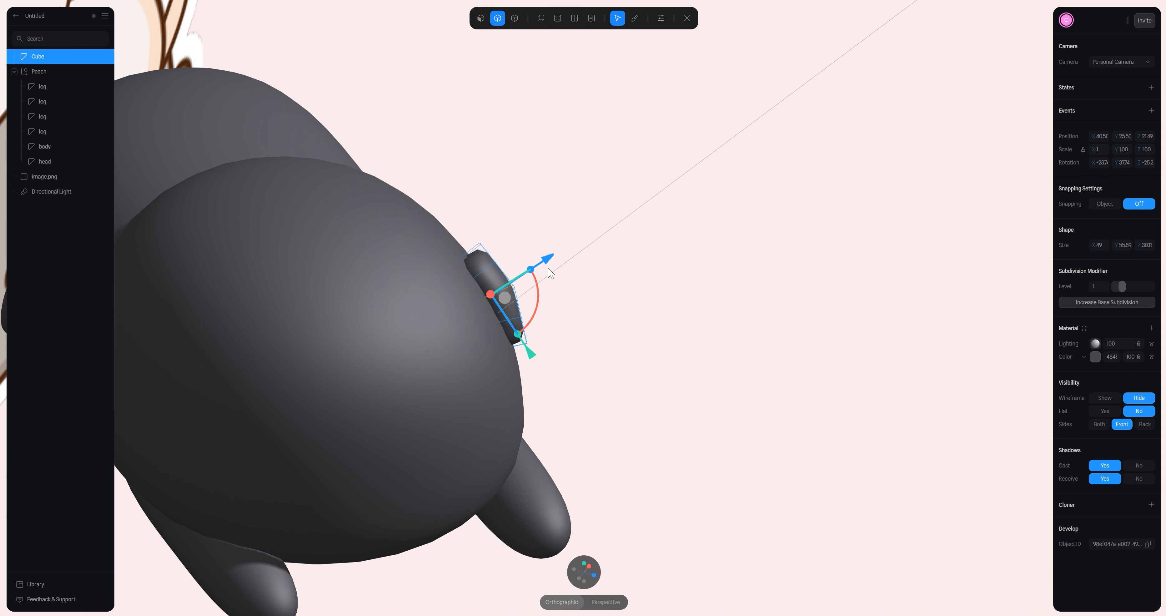
left_click(644, 257)
left_click(684, 279)
left_click(684, 279)
left_click_drag(684, 278, 668, 293, "alt")
left_click(583, 571)
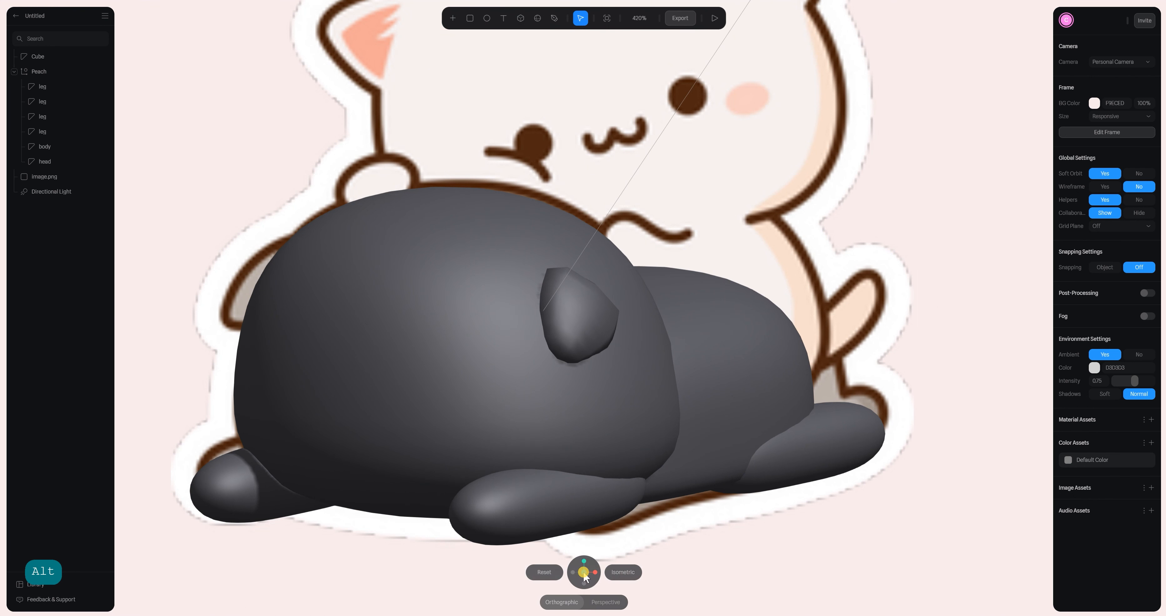
- Rename the ear mesh as ear and, with the Peach group temporarily hidden, move and rotate it over the reference ear
left_click(579, 323)
left_click(45, 55)
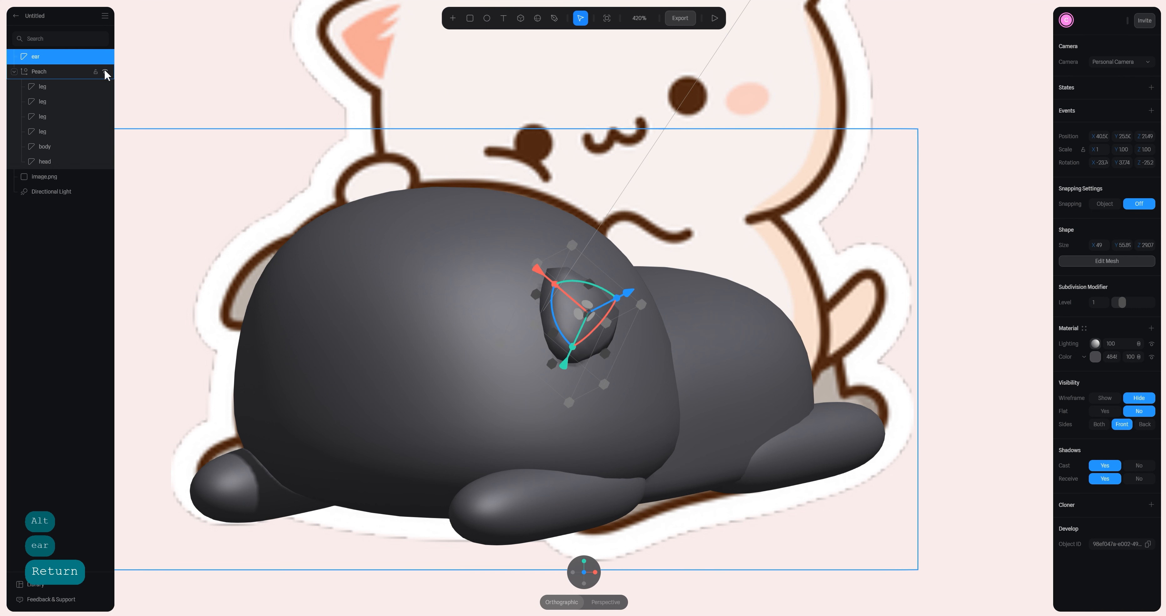
left_click(105, 71)
left_click_drag(554, 317, 589, 310)
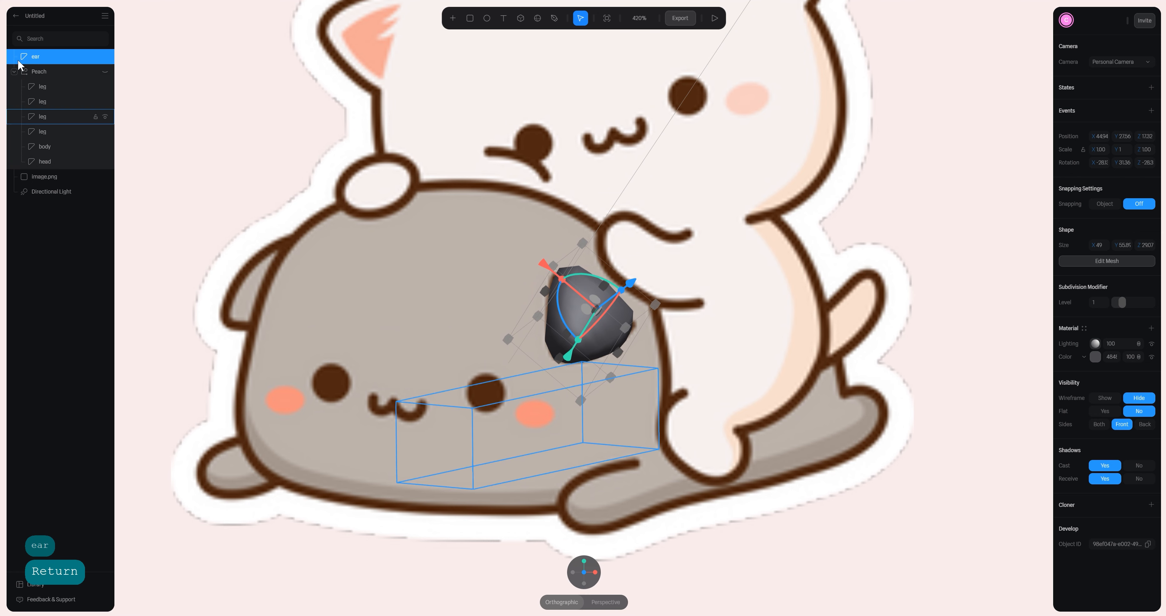
left_click(105, 72)
- Set the ear's subdivision level to 3
mouse_move(799, 349)
left_mouse_down("alt")
mouse_move(802, 411)
mouse_move(786, 349)
mouse_move(792, 357)
left_mouse_up("alt")
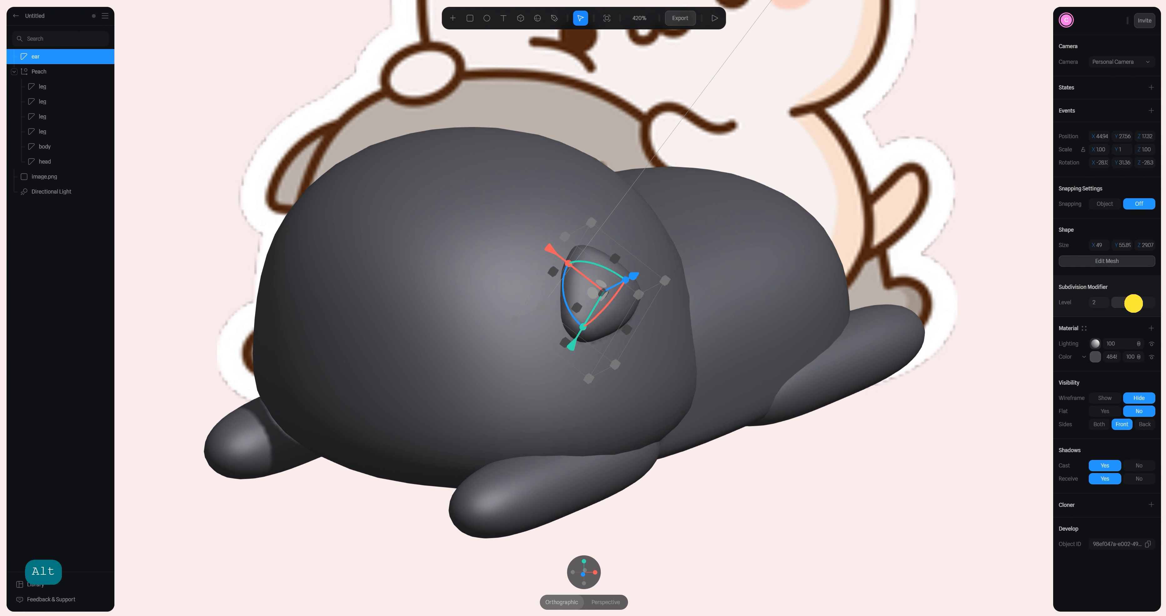
left_click(928, 434)
scroll(872, 406, "down", 9)
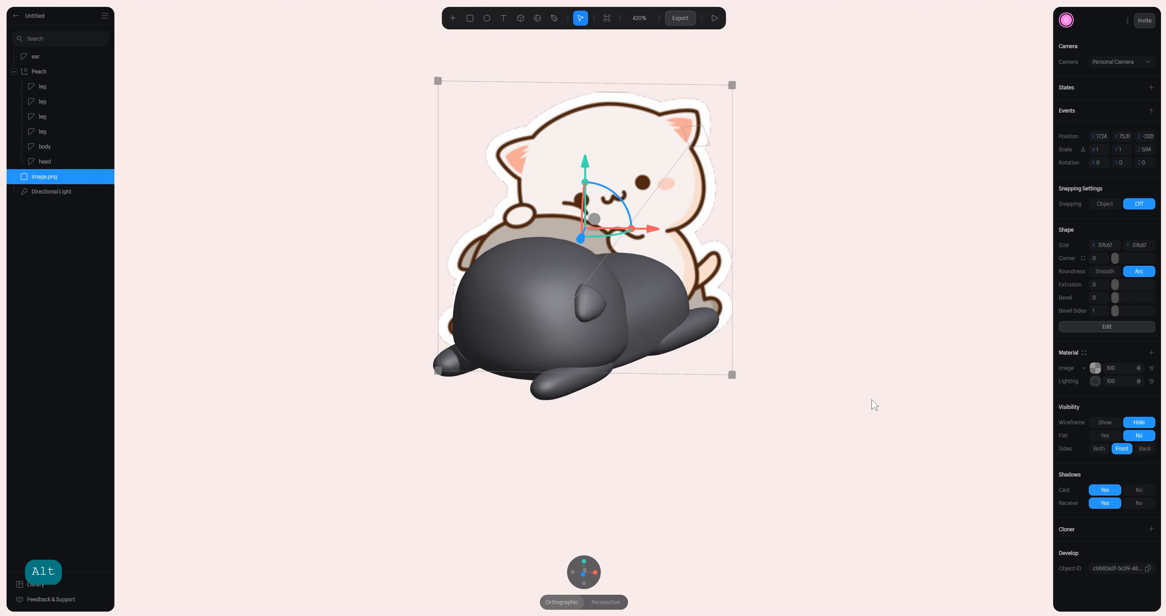
scroll(725, 332, "up", 2)
left_click(872, 239)
- Duplicate the ear and move and rotate the copy to the opposite side of the head
double_click(597, 294)
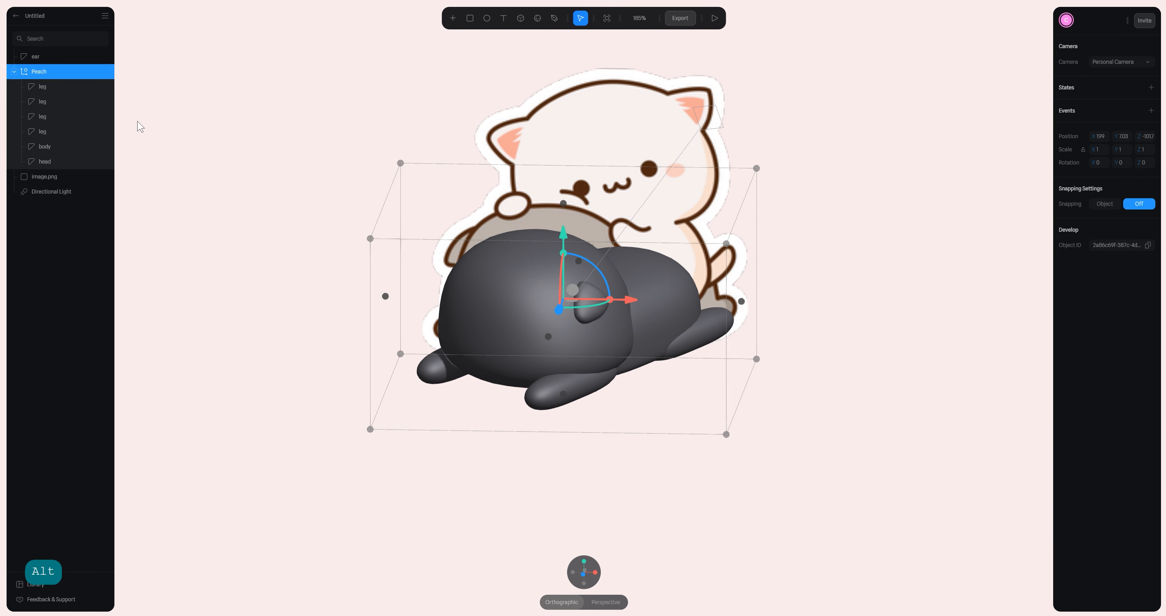
left_click(47, 55)
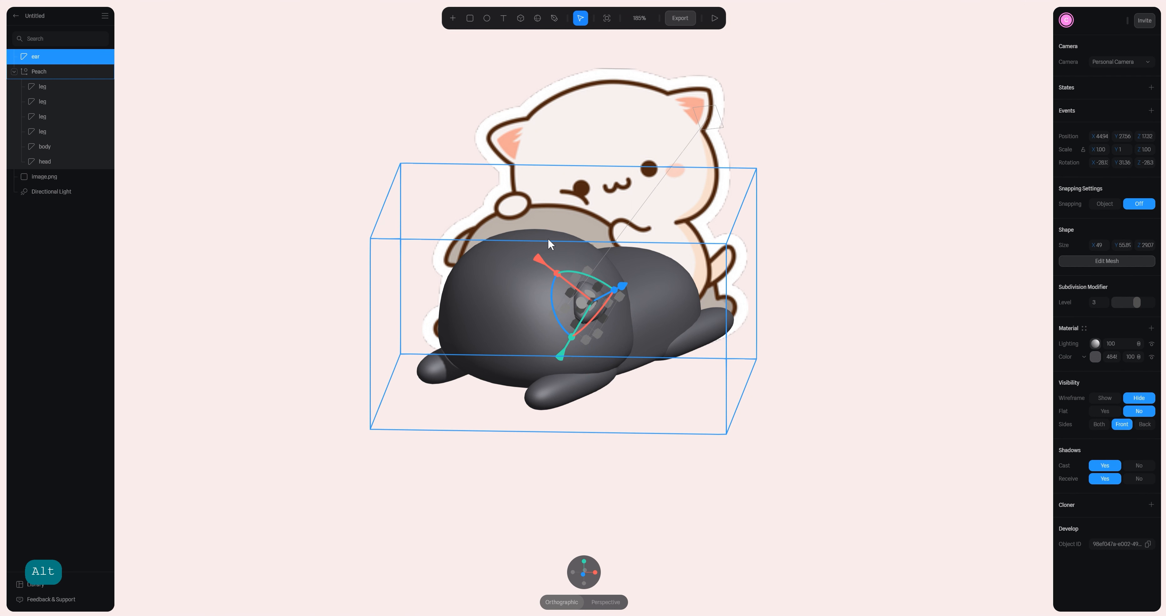
key("ctrl+d")
left_click_drag(559, 273, 437, 322)
left_click_drag(610, 328, 422, 301)
left_click(583, 574)
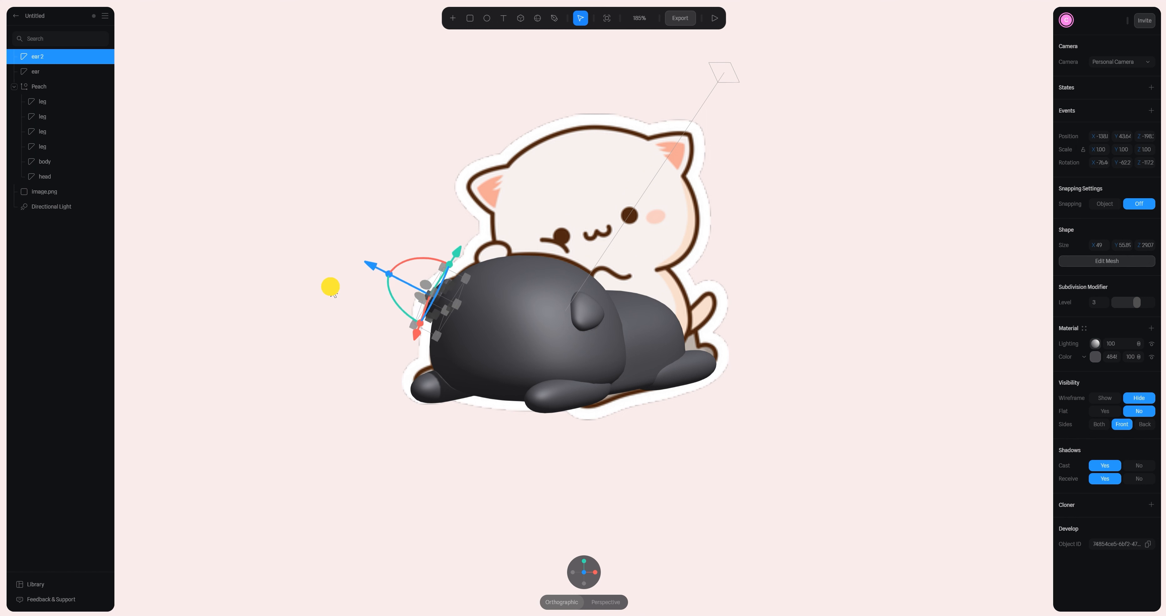
- Nudge the duplicated ear in the front view to line it up with the reference's other ear
left_click(331, 288)
scroll(511, 278, "up", 5)
key("alt")
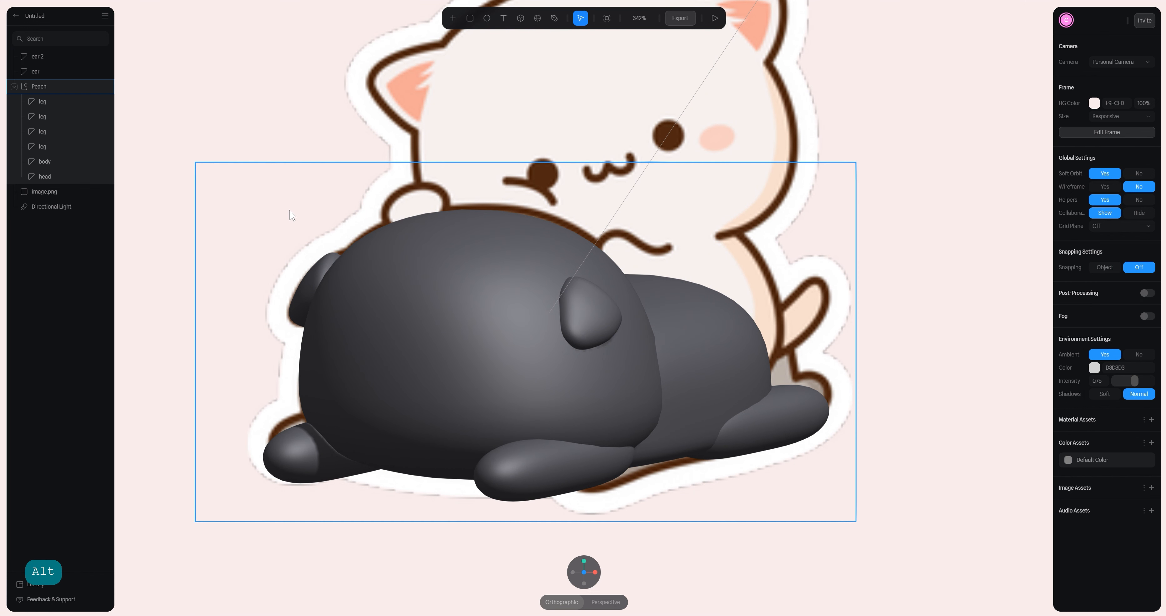
left_click(317, 260)
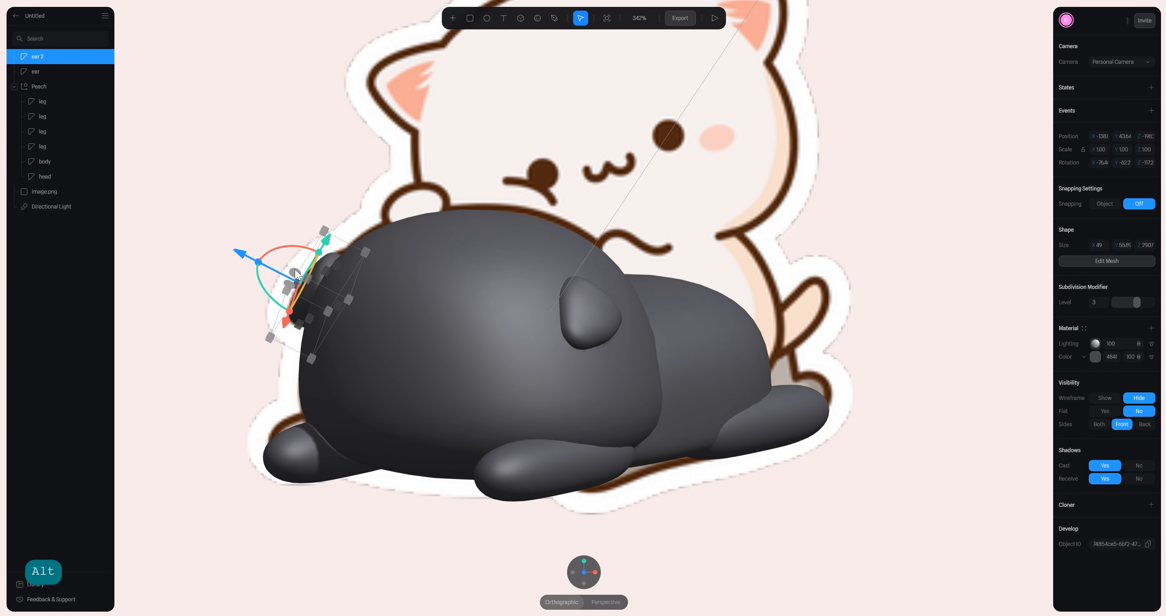
left_click_drag(296, 275, 298, 273)
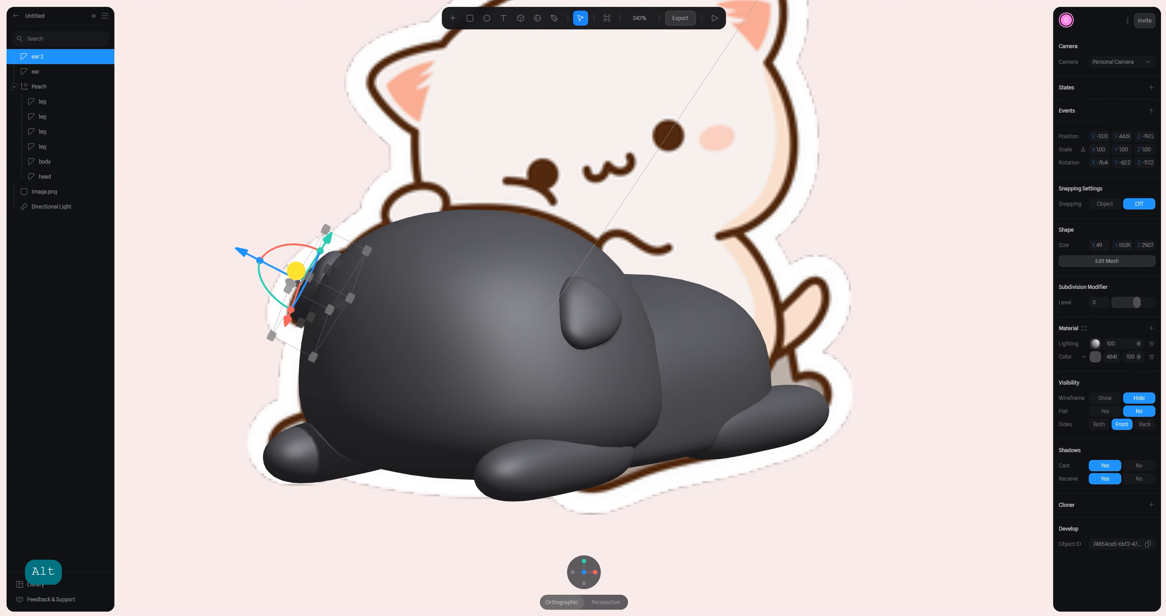
left_click(280, 190)
- Bring the duplicated ear forward from the reference image plane until it meets the side of the head
scroll(584, 309, "down", 5)
left_click_drag(796, 246, 791, 274, "alt")
left_click_drag(838, 234, 836, 294, "alt")
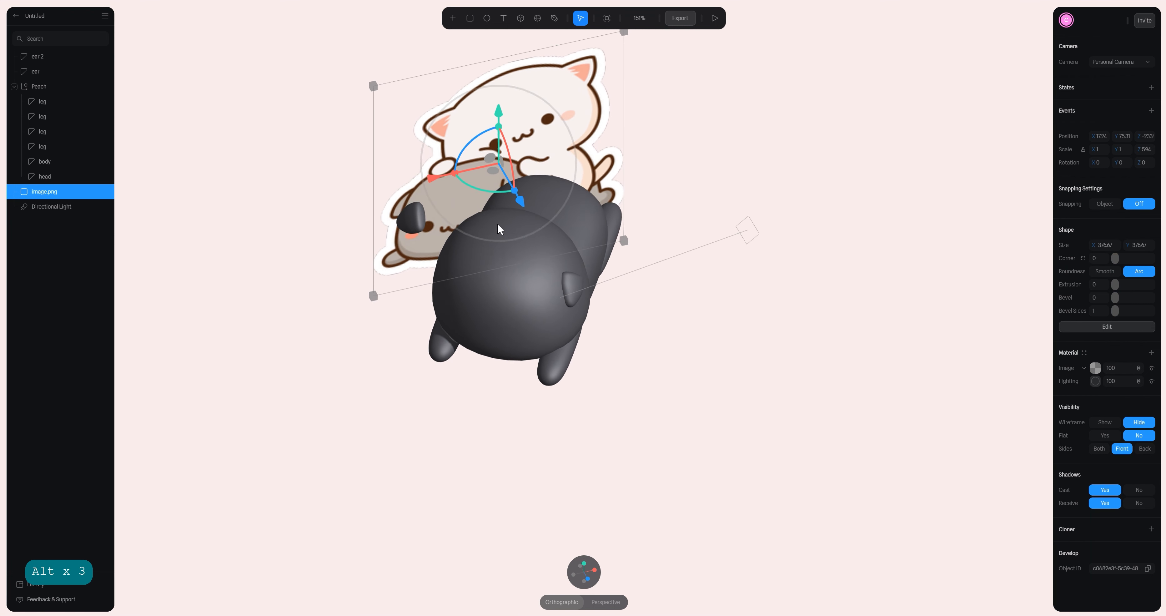
left_click(415, 221)
left_click_drag(822, 203, 422, 260, "alt")
scroll(658, 203, "up", 5)
key("space")
left_click_drag(840, 236, 988, 312)
left_click_drag(690, 234, 760, 149, "alt")
left_click_drag(594, 144, 482, 243)
left_click_drag(393, 193, 453, 265)
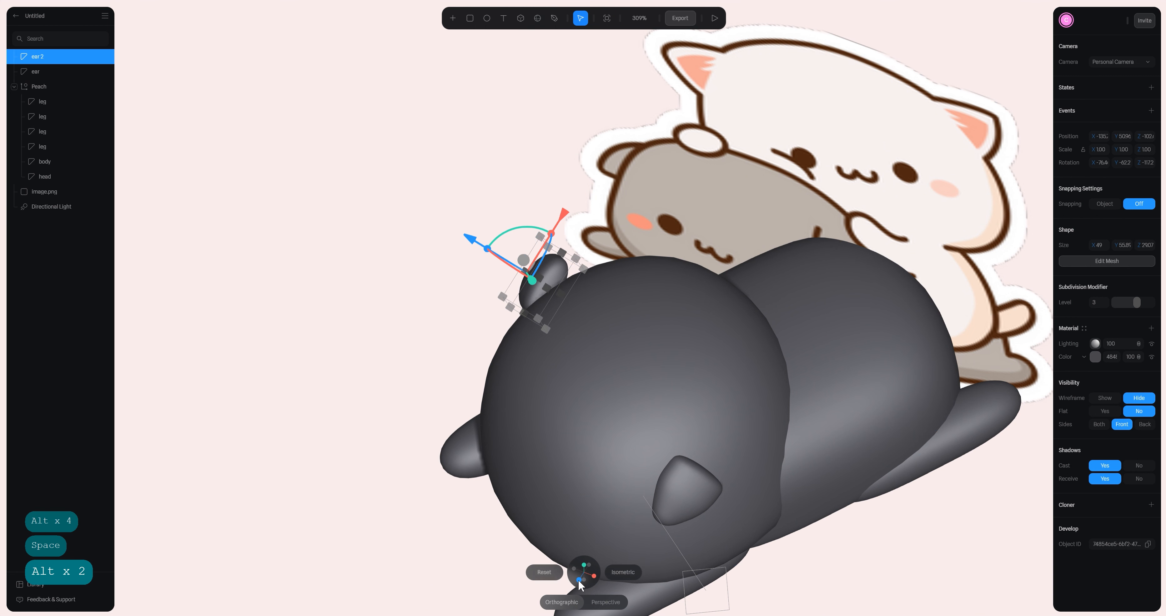
- Rotate the duplicated ear in the top view so it points outward from the side of the head
left_click(579, 579)
left_click_drag(492, 306, 543, 244)
left_click(580, 241)
left_click_drag(716, 269, 720, 353, "alt")
- Move the duplicated ear closer into the head and refine its rotation to mirror the first ear
left_click(521, 332)
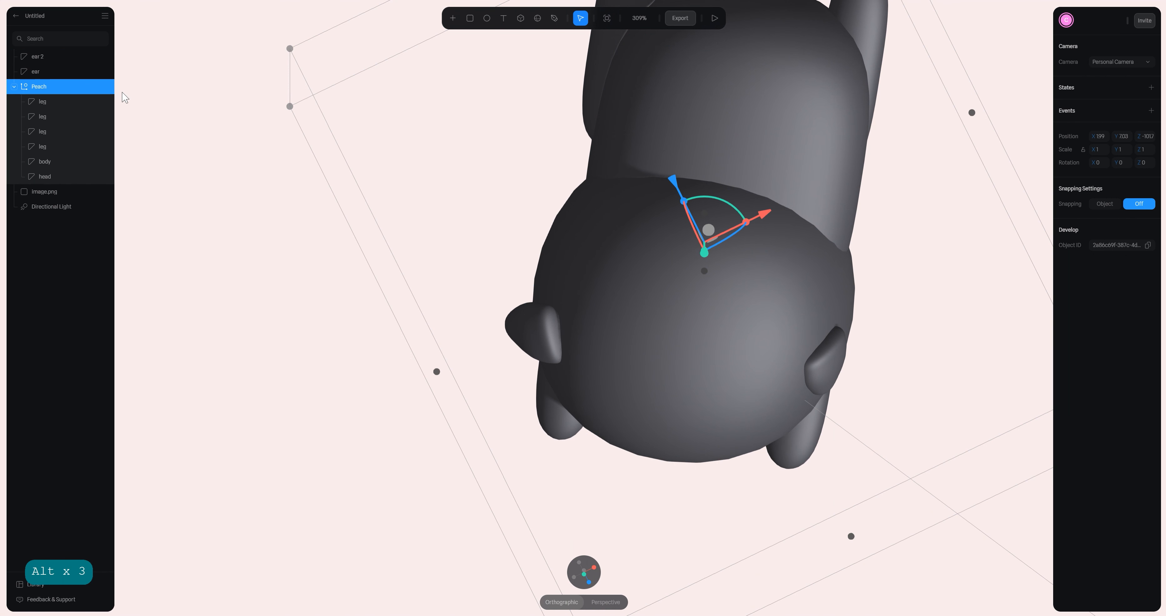
left_click(525, 324)
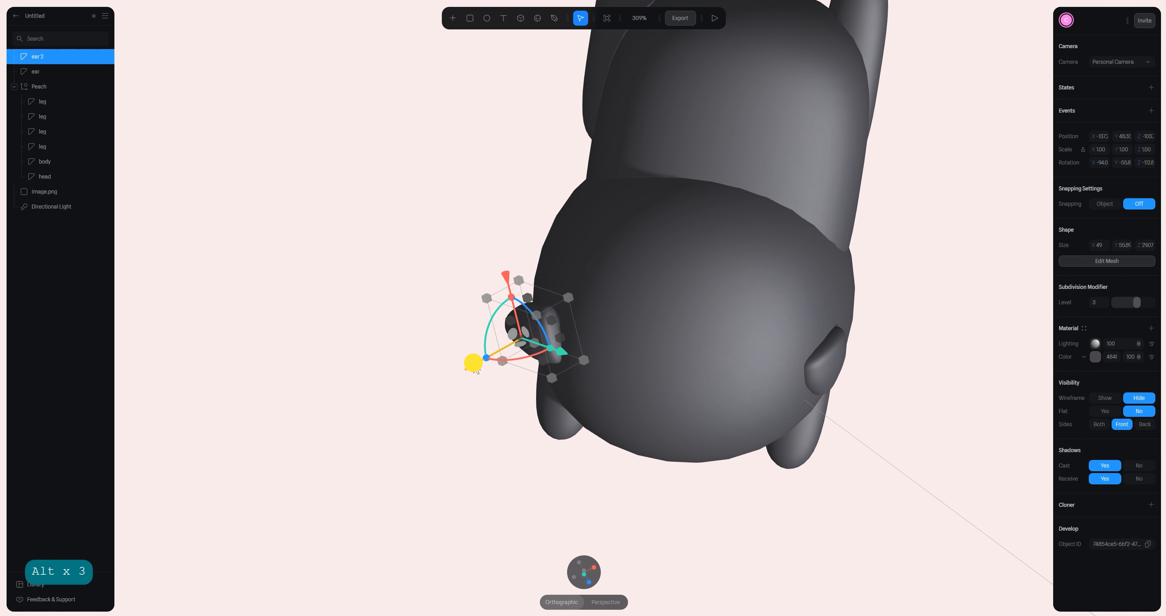
left_click_drag(477, 372, 479, 370)
left_click_drag(490, 324, 503, 305)
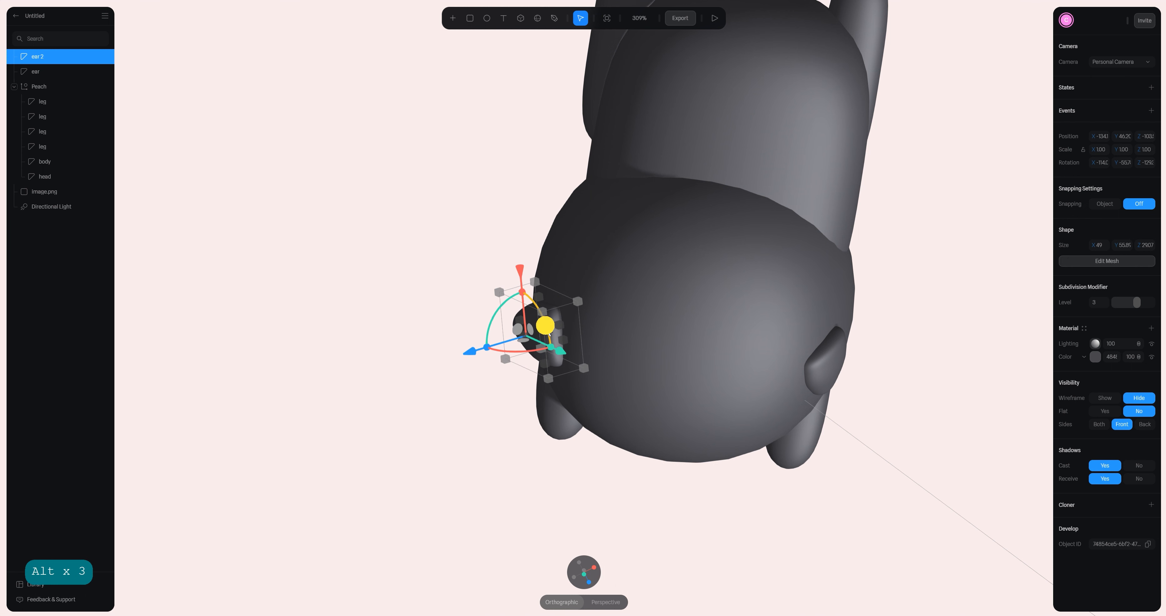
left_click_drag(549, 334, 543, 320)
- Make a small final position correction to the duplicated ear in the front view and deselect it
left_click(592, 583)
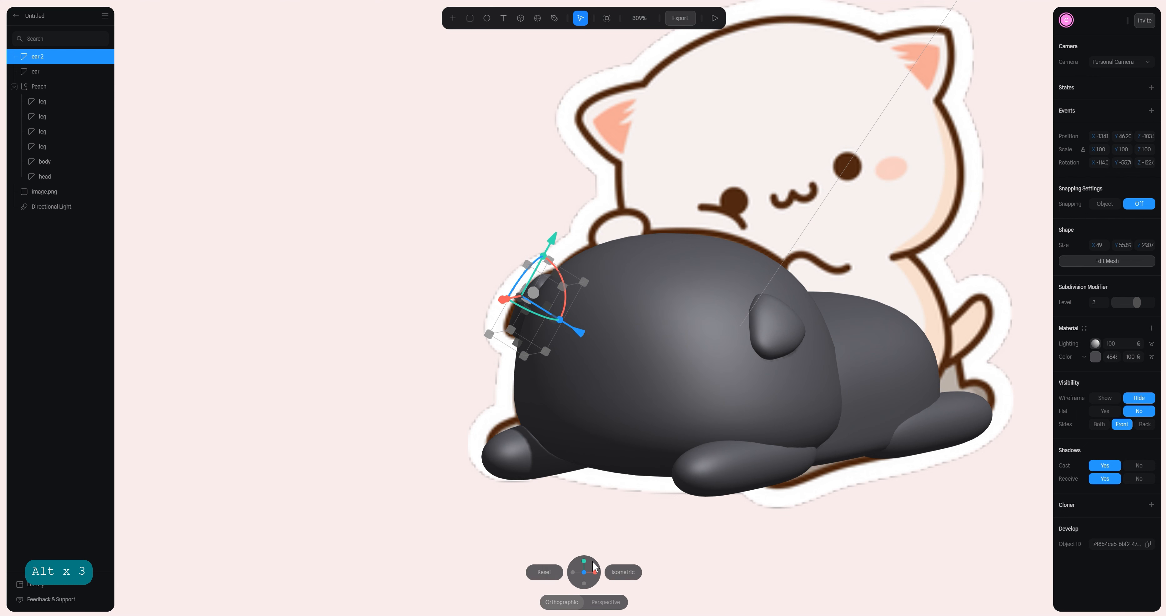
left_click_drag(538, 299, 535, 298)
left_click(459, 205)
scroll(631, 286, "down", 6)
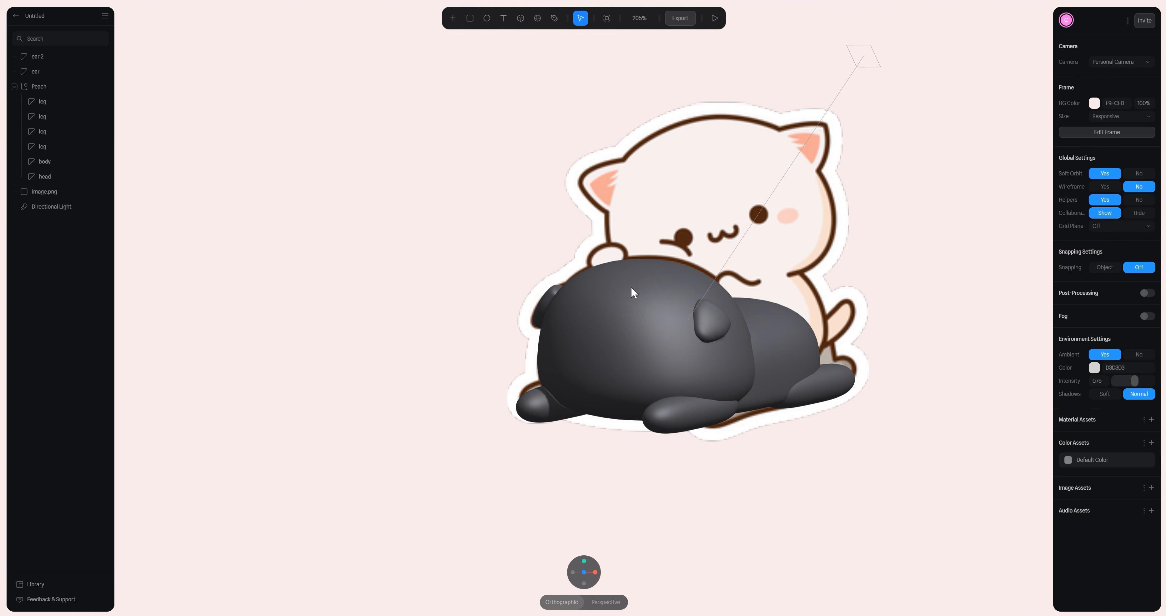
- Hide the reference image so that only the cat model shows in the scene
left_click(91, 194)
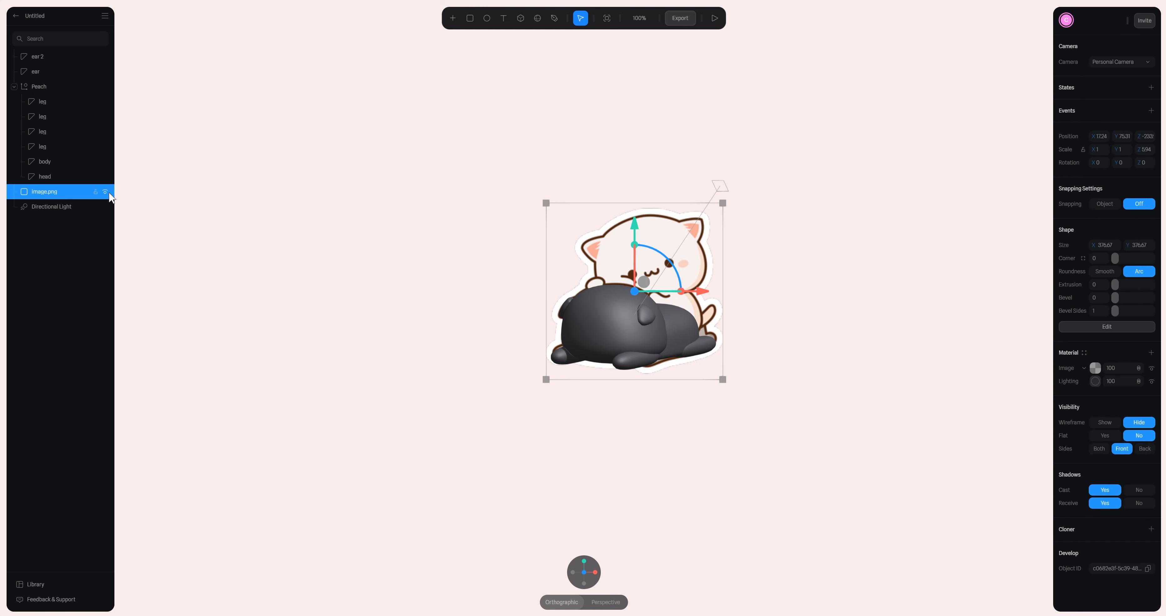
left_click(105, 192)
left_click_drag(745, 234, 859, 198)
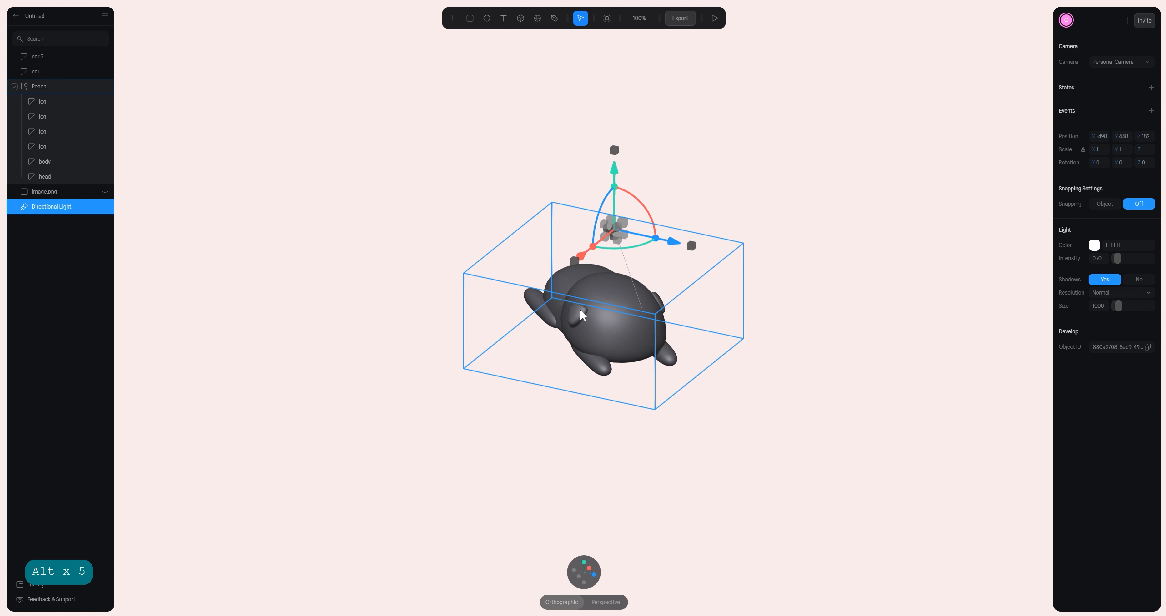
- Nudge ear 2 slightly closer into the side of the head
left_click(45, 57)
scroll(652, 314, "up", 5)
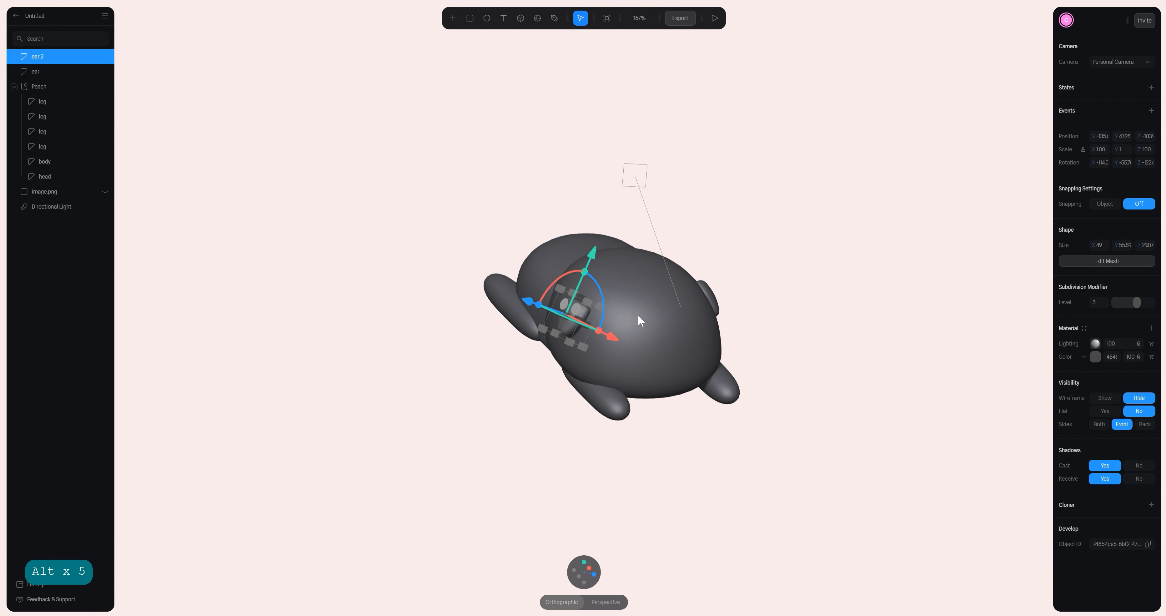
left_click(533, 304)
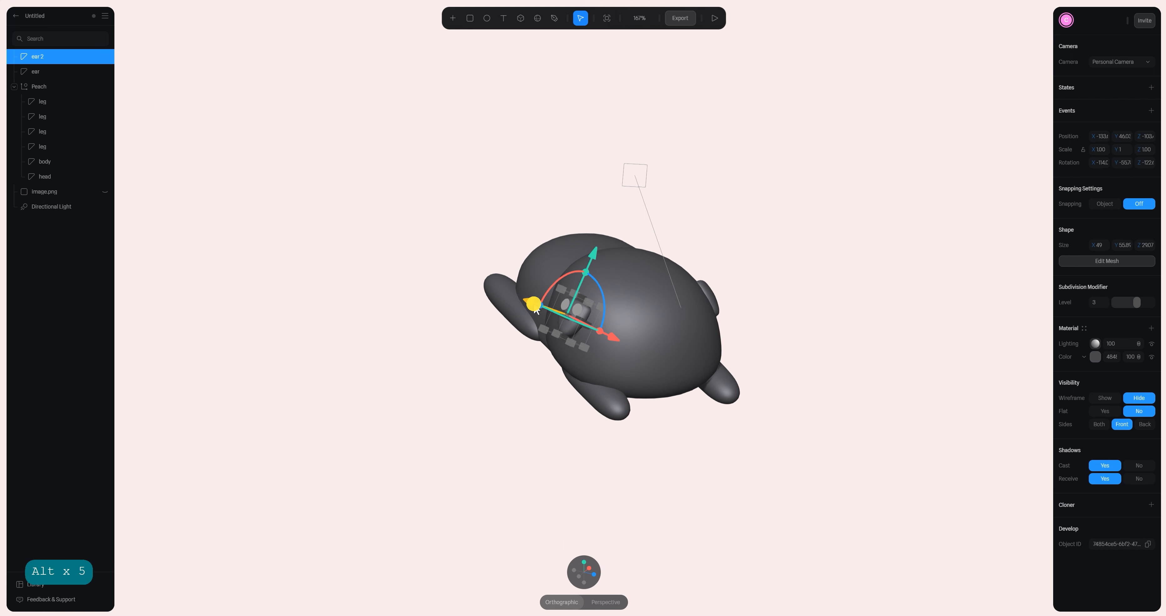
left_click(850, 202)
left_click_drag(850, 201, 805, 253, "alt")
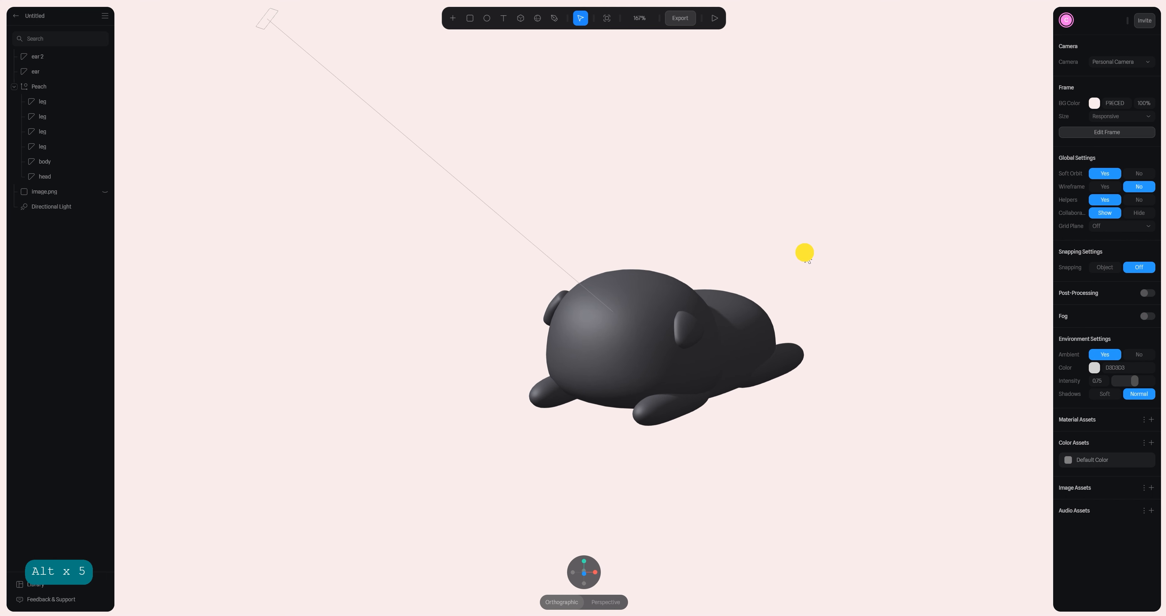
- Show the reference image again and move it along the X axis until it stands beside the cat model
scroll(707, 299, "down", 6)
scroll(709, 305, "down", 8)
left_click(104, 192)
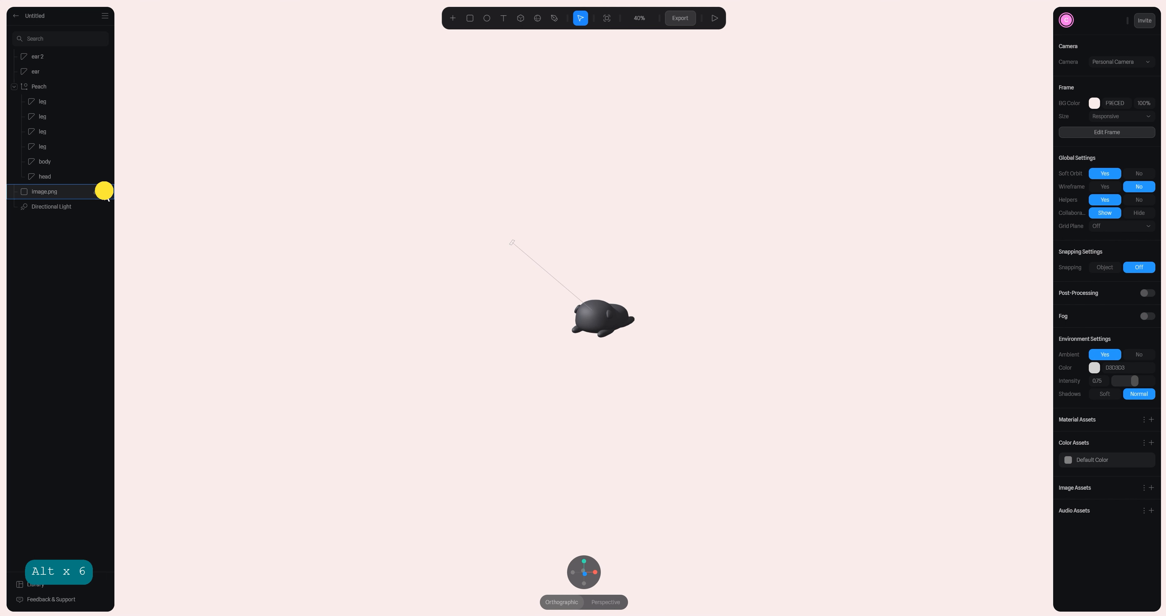
left_click(666, 254)
scroll(668, 260, "up", 8)
key("space")
left_click(734, 248)
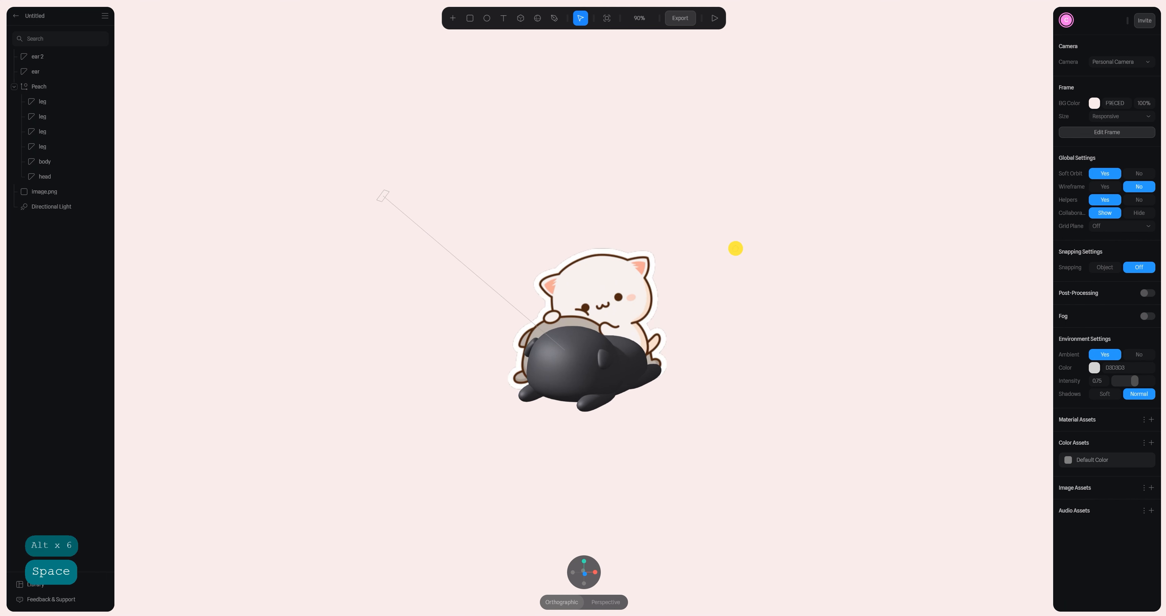
left_click(582, 312)
left_click_drag(582, 312, 752, 313)
- Take the head out of the Peach group and set its X, Y and Z position to 0
left_click(574, 401)
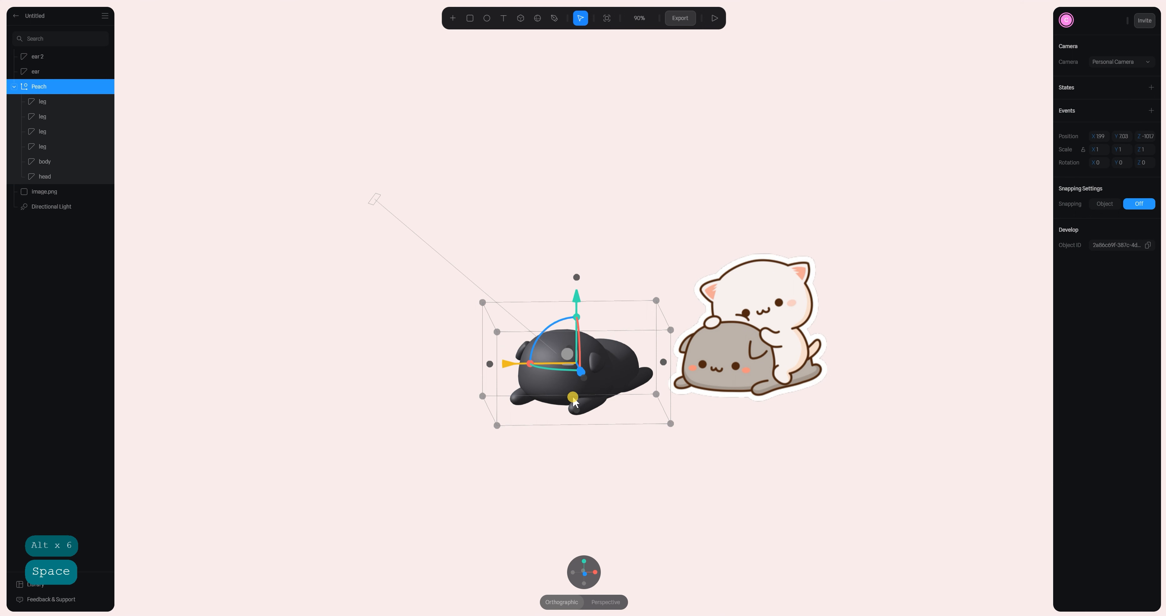
left_click(586, 580)
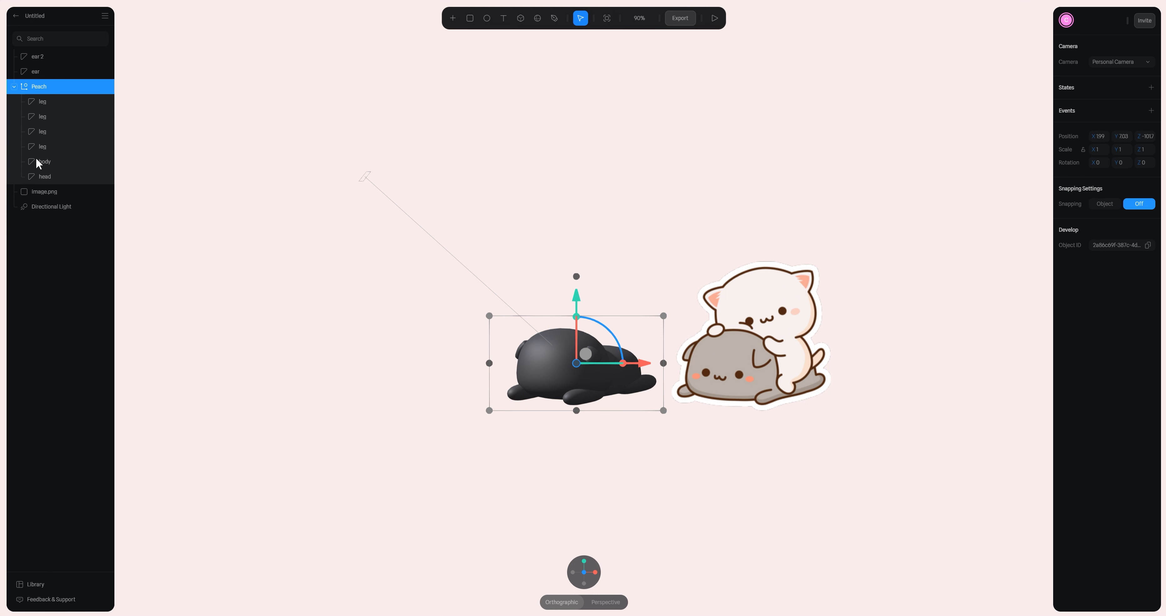
left_click(54, 177)
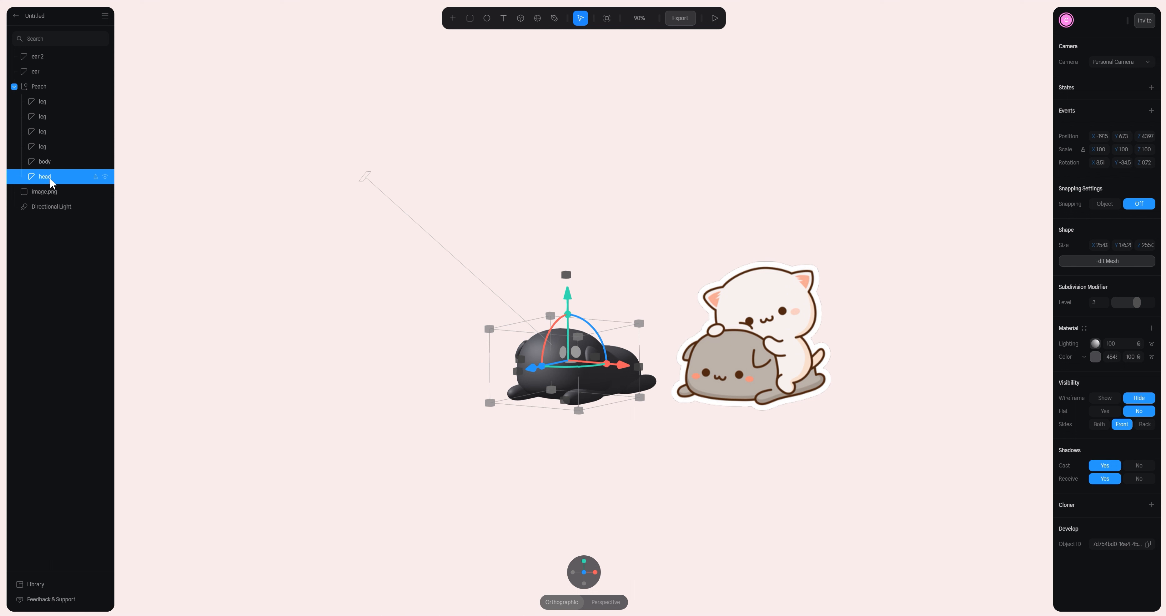
left_click_drag(46, 166, 35, 86)
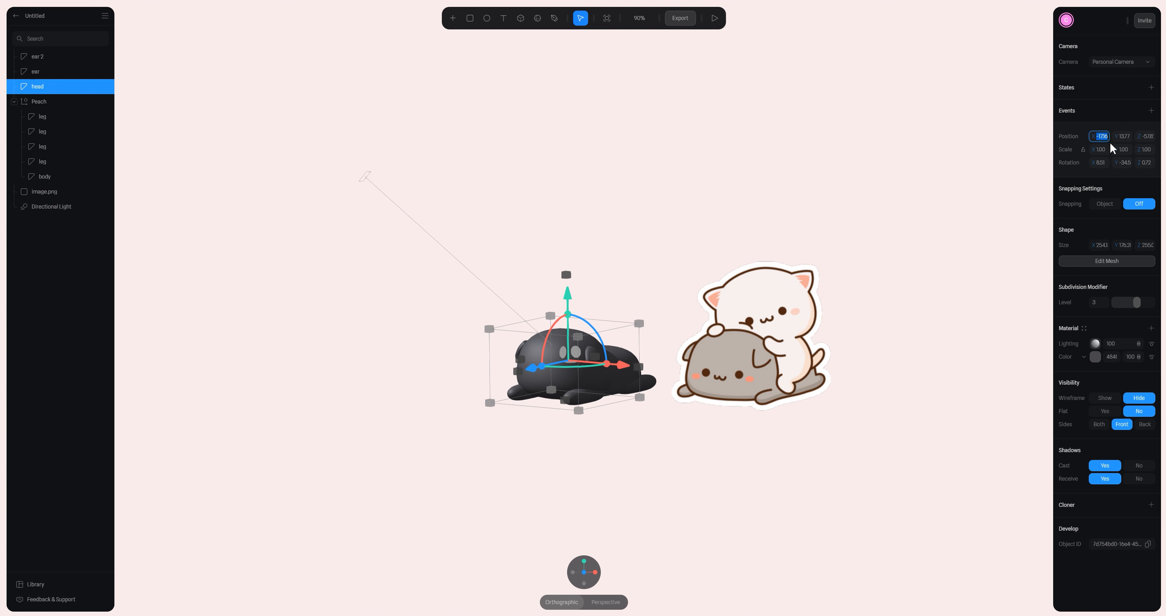
left_click(1122, 136)
type("0")
left_click(1155, 137)
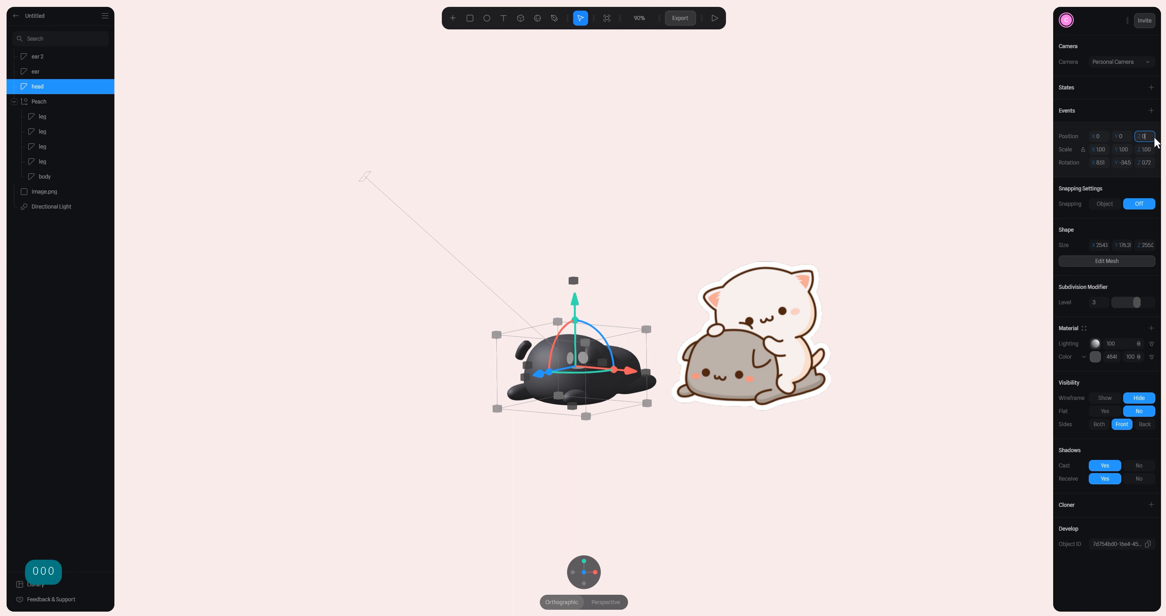
type("0")
key("Return")
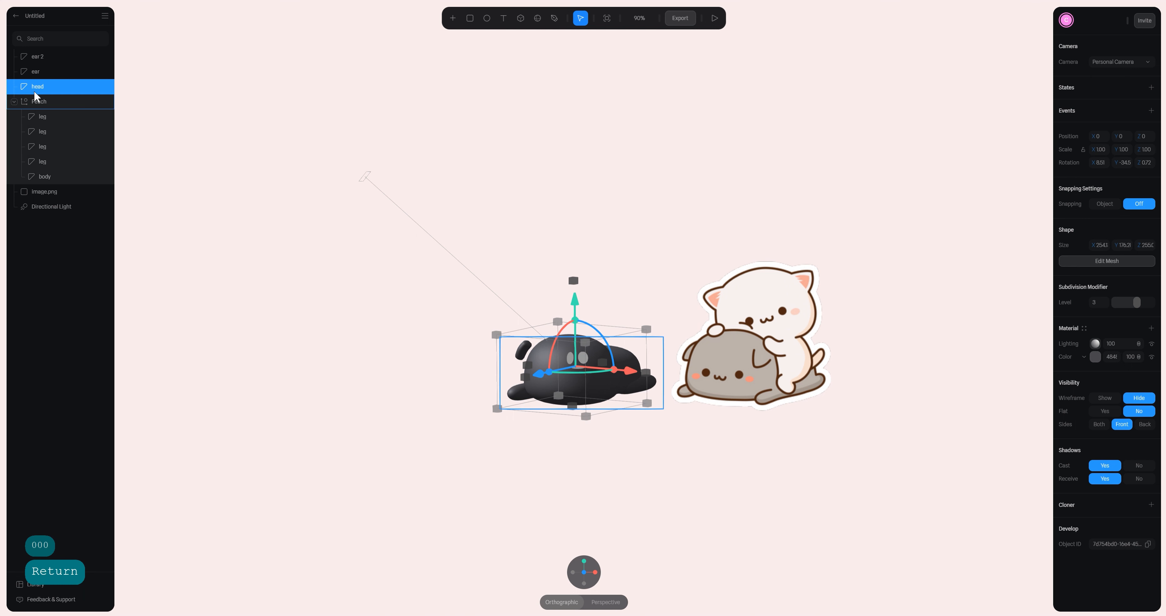
- Place ear 2 and ear together inside the Peach group
left_click(39, 101)
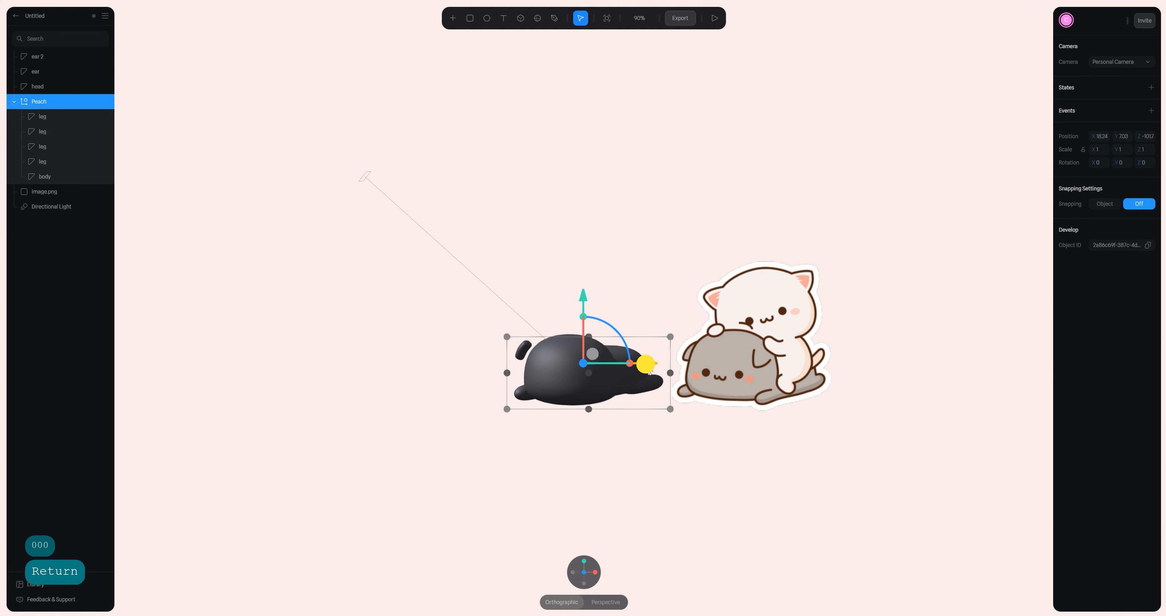
key("ctrl+z")
left_click(38, 58)
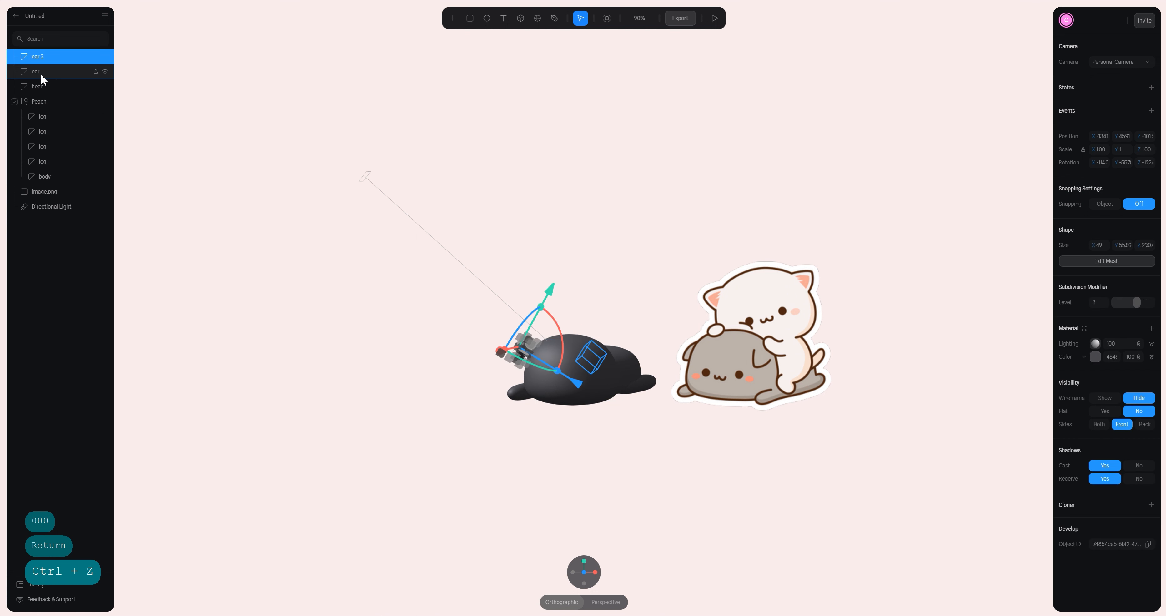
left_click(38, 71, "ctrl")
left_click_drag(38, 71, 38, 102)
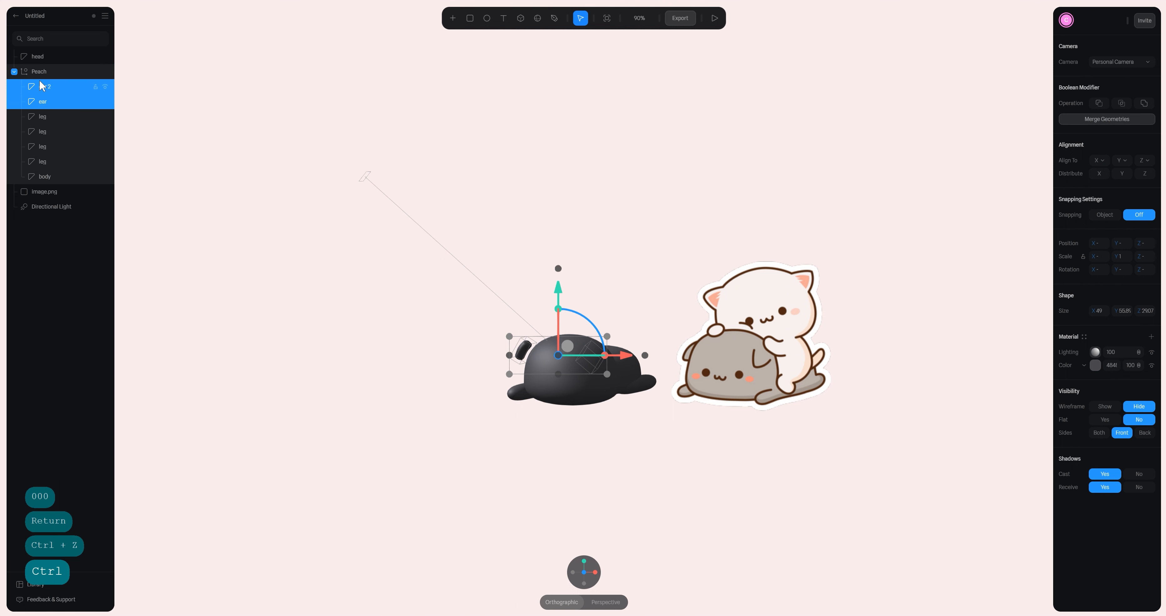
- Move the Peach group along the X and Z axes until the body, legs and ears line up with the separated head
left_click_drag(648, 367, 659, 372)
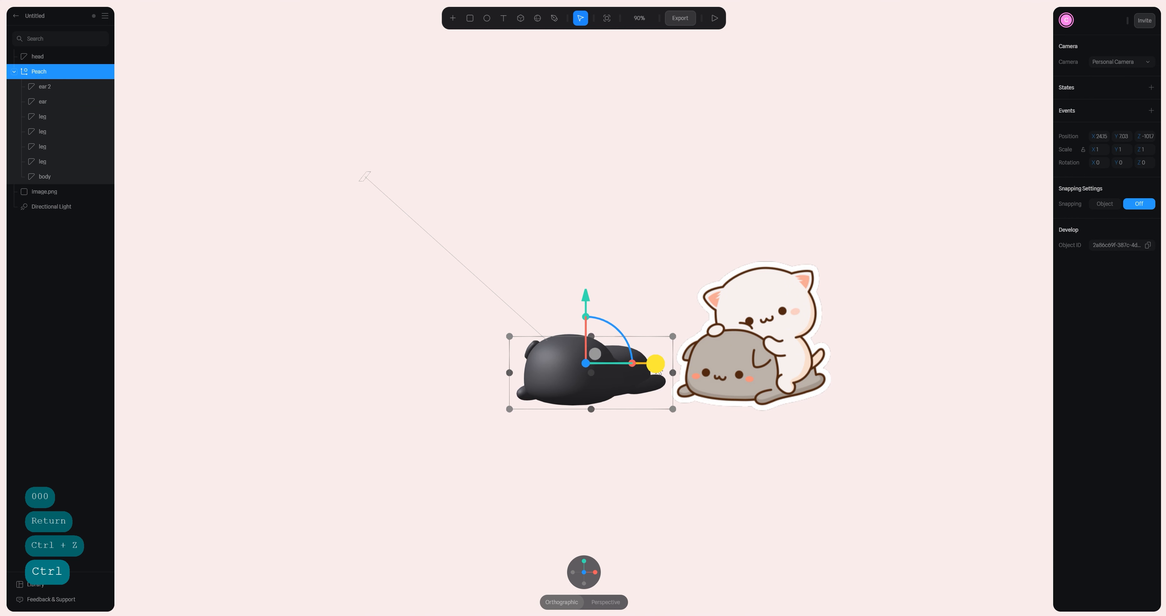
left_click_drag(657, 281, 592, 419, "alt")
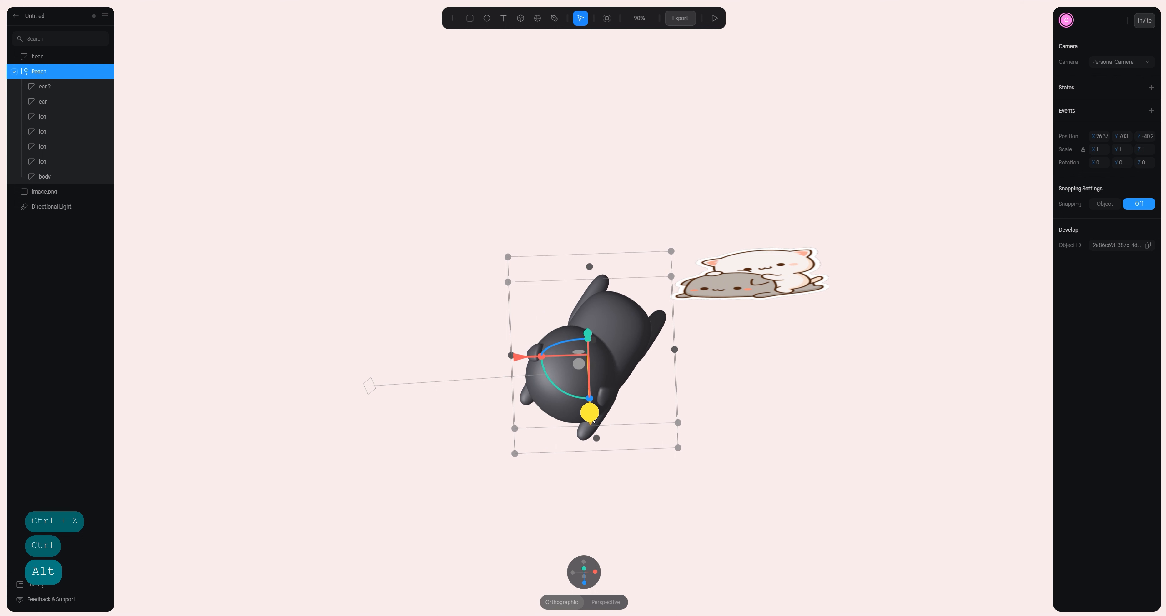
left_click_drag(528, 358, 527, 362)
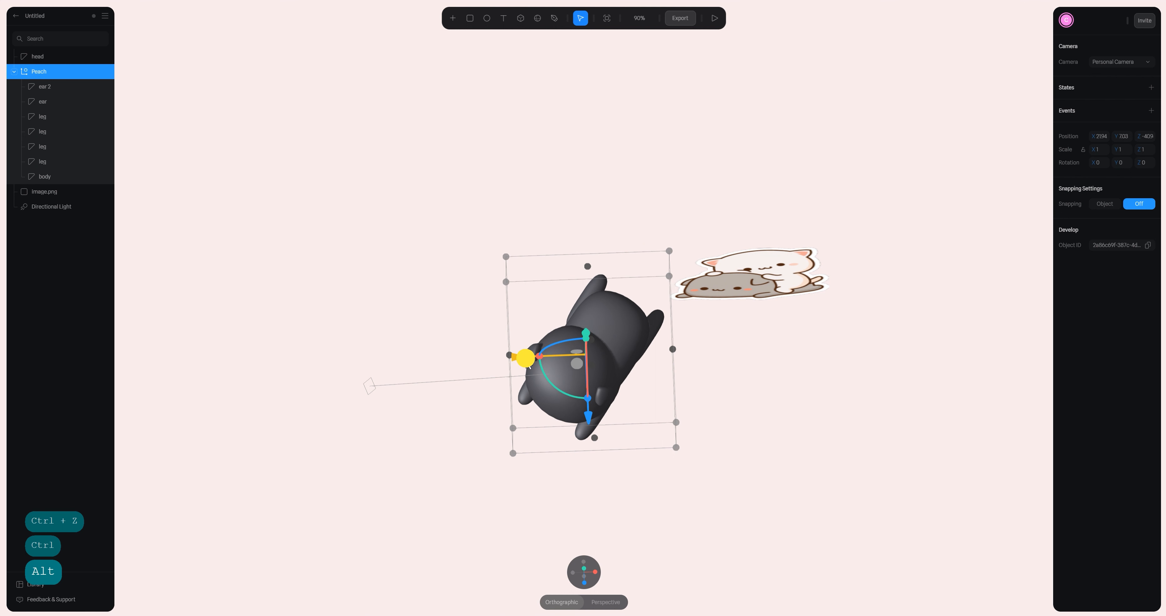
left_click(726, 374)
left_click_drag(670, 334, 668, 323, "ctrl+alt")
left_click(603, 278)
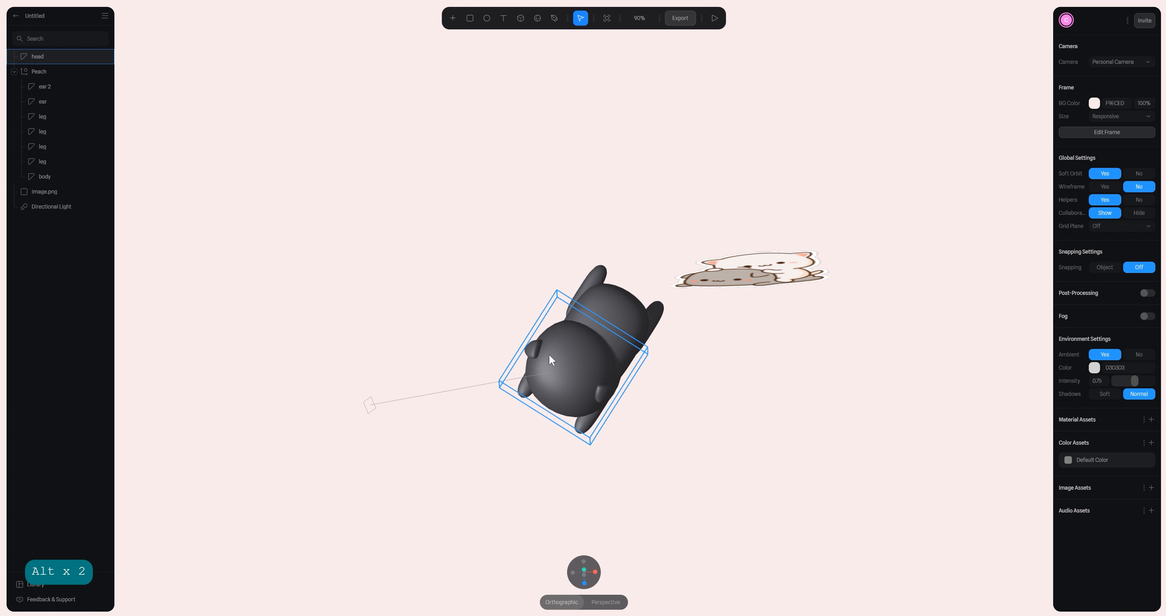
left_click(45, 75)
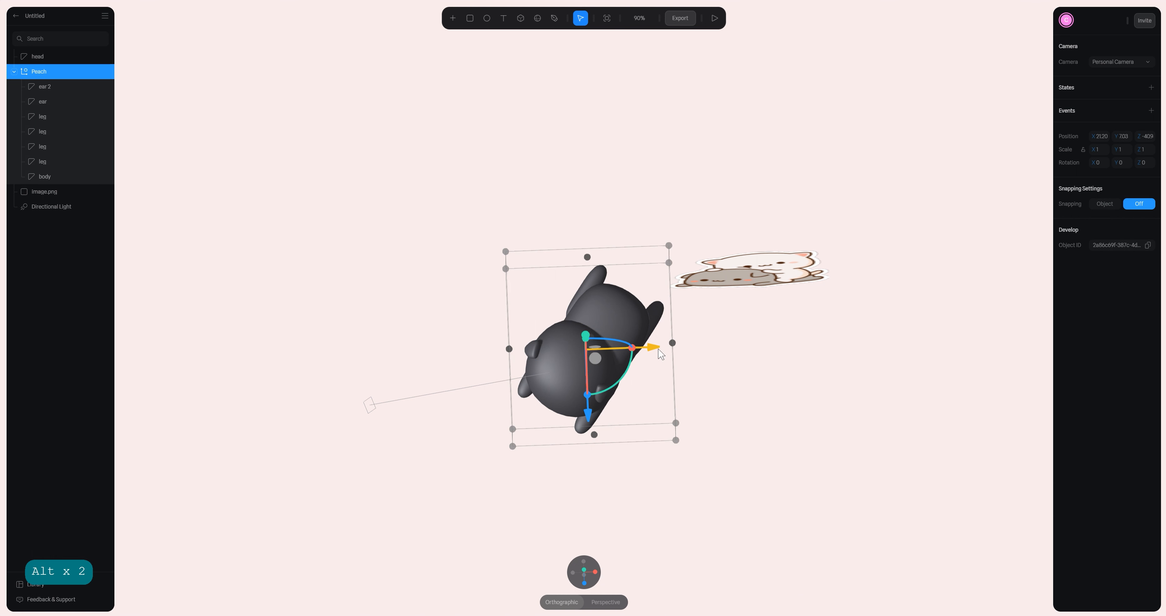
left_click_drag(653, 347, 658, 349)
left_click(708, 373)
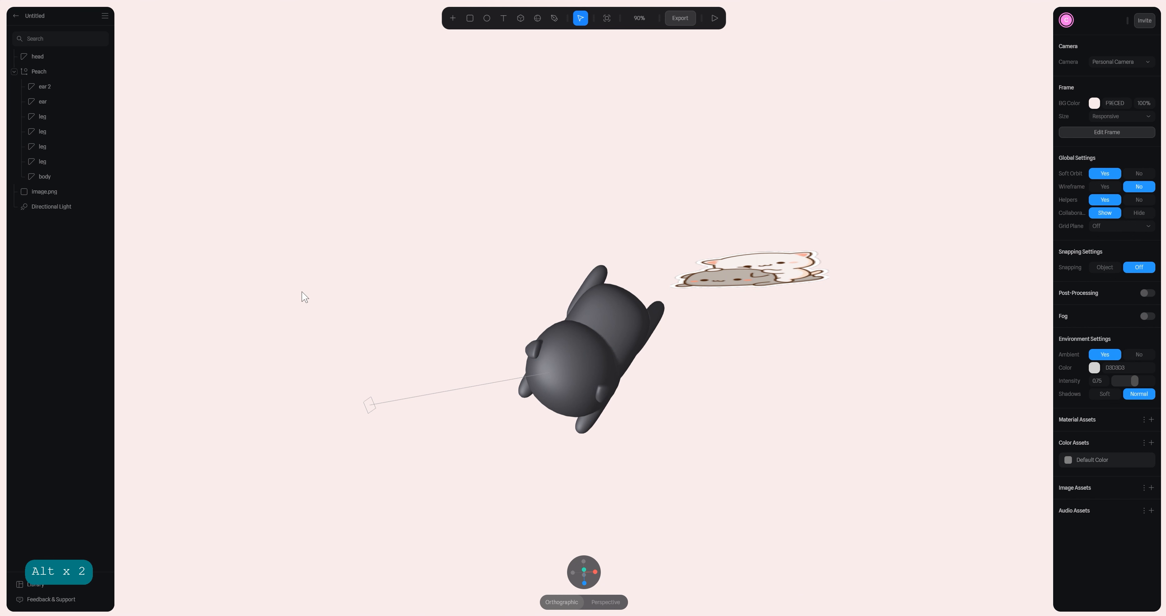
- Move the front and hind legs on the ear 2 side together slightly inward toward the body
left_click(38, 160)
left_click(43, 145, "shift")
left_click(45, 131, "shift")
left_click(44, 116, "shift")
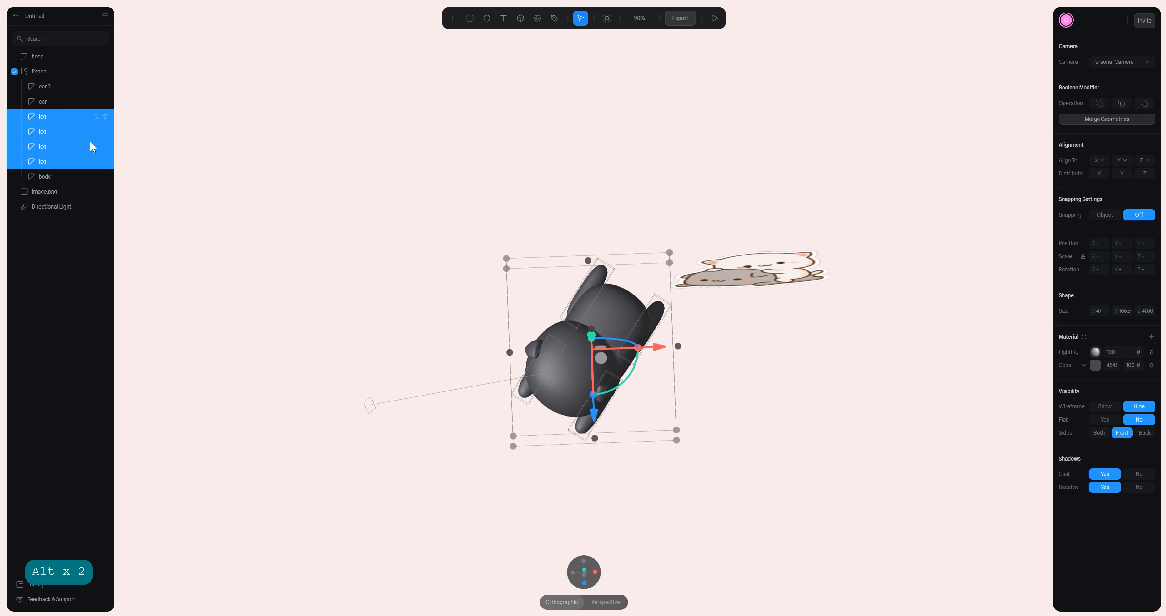
scroll(592, 336, "up", 6, "ctrl")
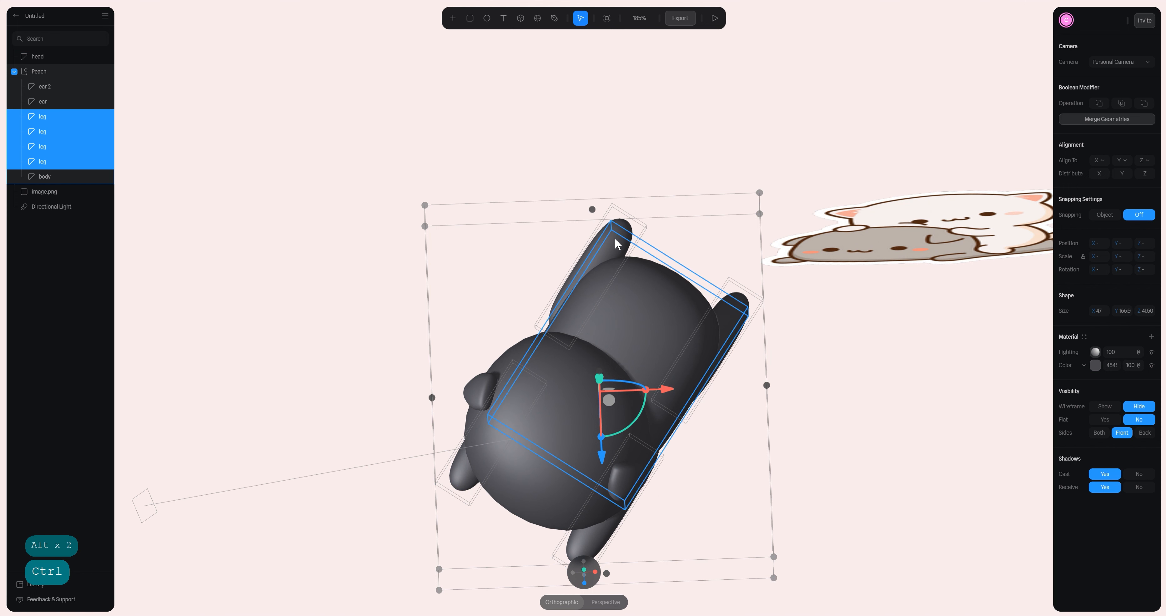
left_click(63, 117)
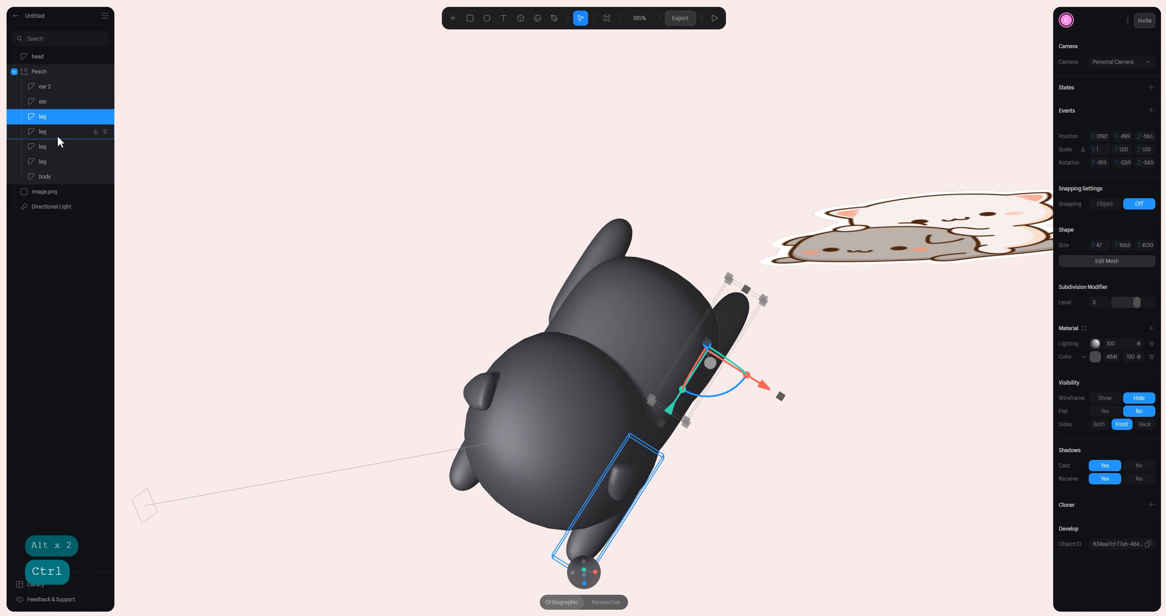
left_click(55, 132)
left_click(56, 147)
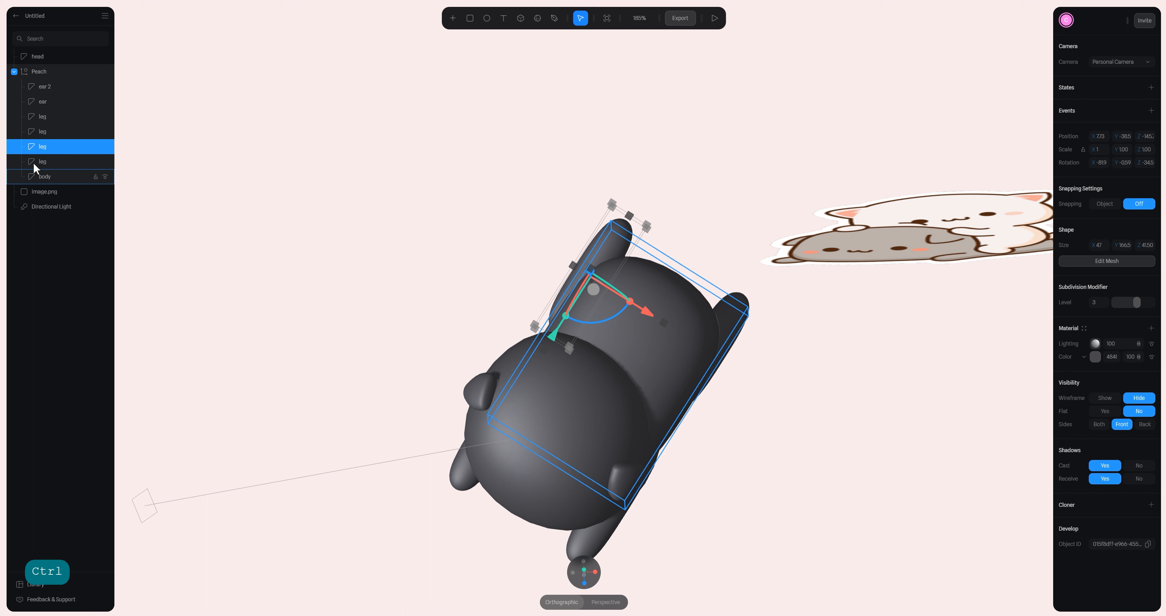
left_click(55, 166, "ctrl")
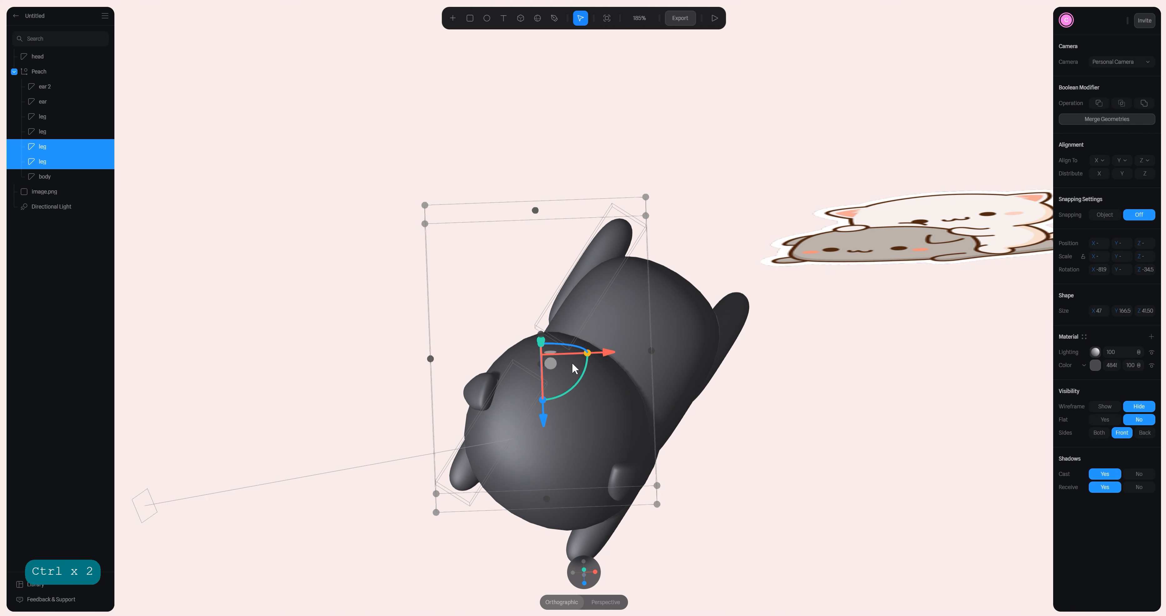
left_click(552, 362)
left_click_drag(552, 362, 556, 367)
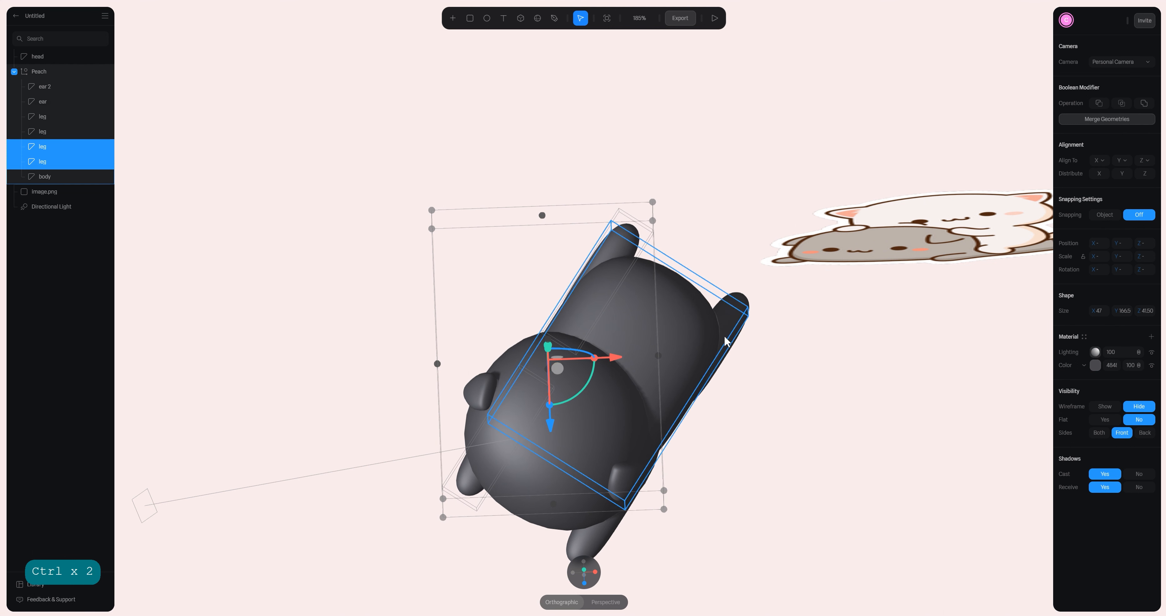
- Move the front and hind legs on the opposite side together slightly inward toward the body
left_click(54, 116)
left_click(54, 132, "ctrl")
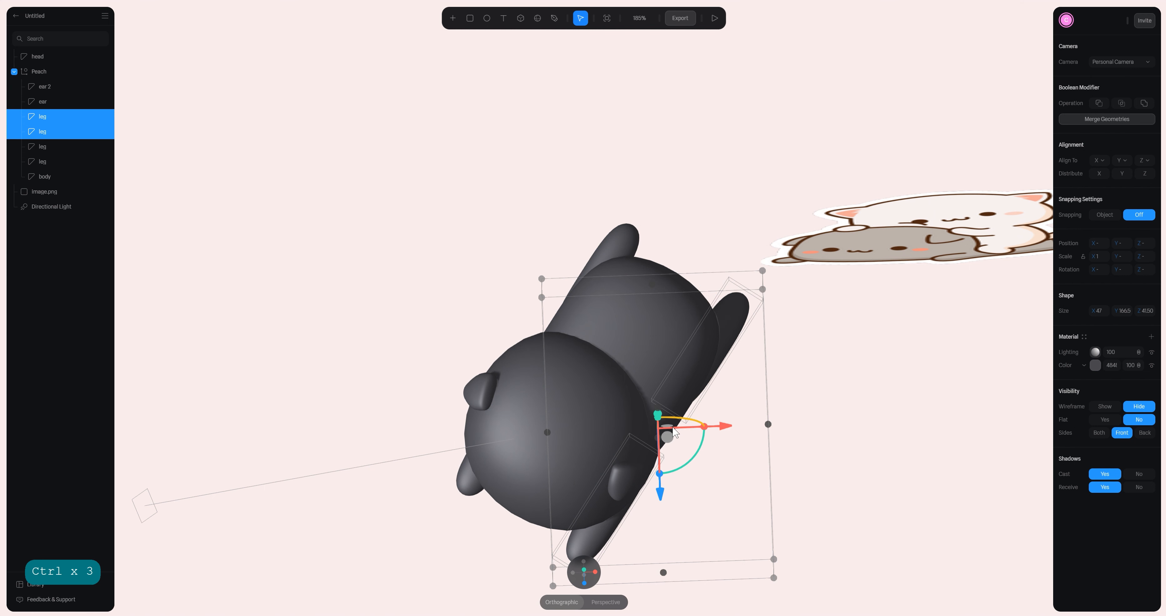
left_click_drag(670, 441, 668, 439)
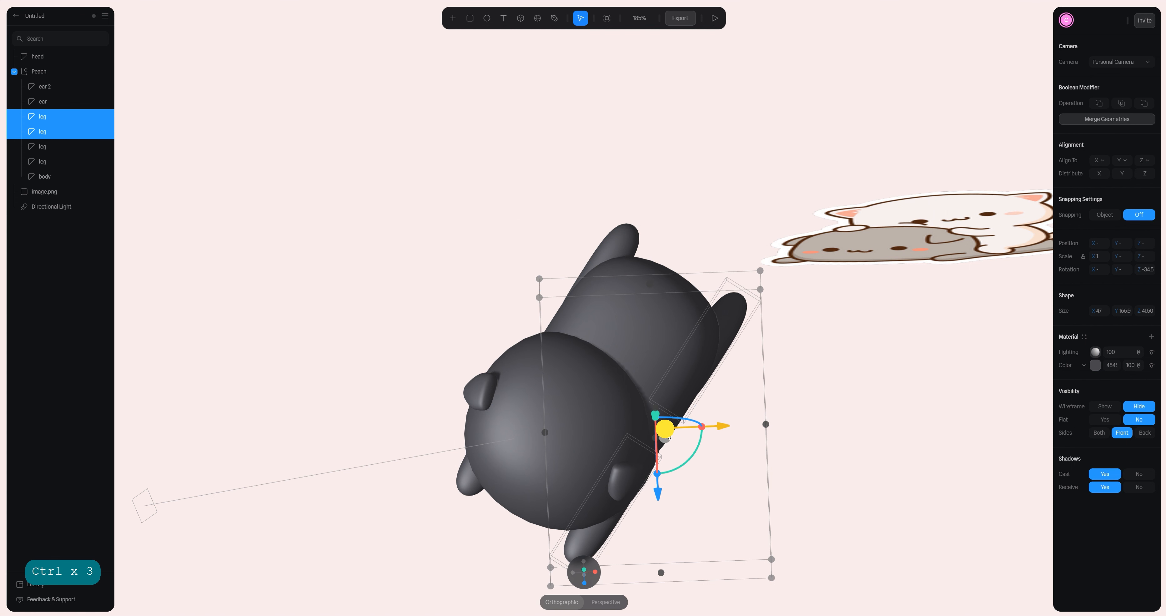
left_click(653, 156)
- Push ear 2 slightly further into the side of the head and check the fit of both ears from several angles
scroll(643, 176, "down", 3)
left_click_drag(648, 190, 648, 130, "alt")
left_click(45, 86)
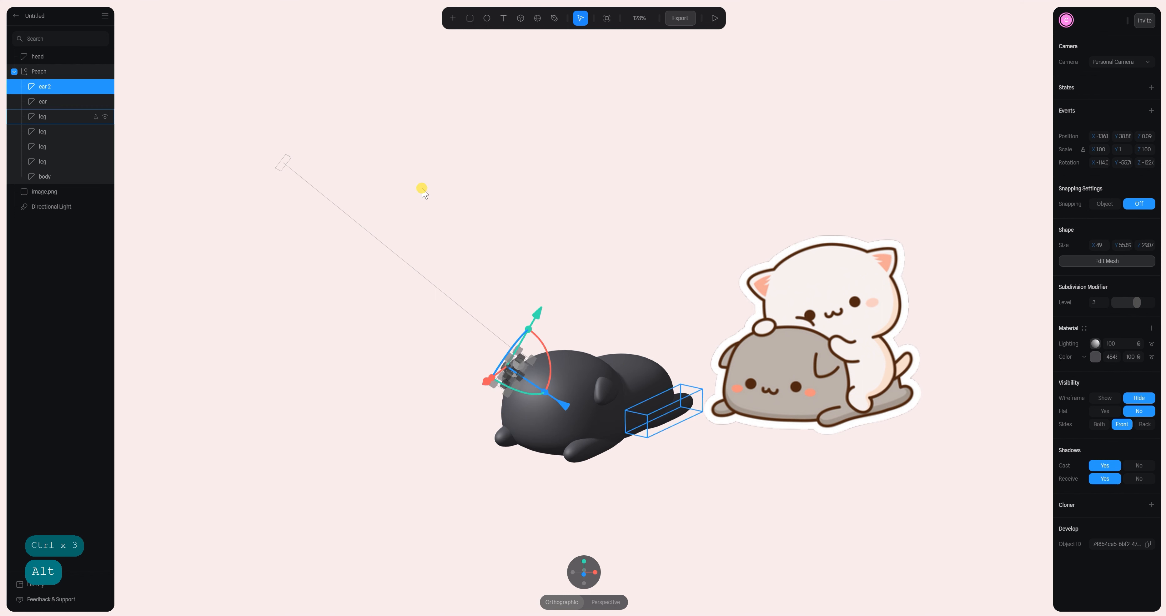
left_click_drag(643, 189, 660, 259, "alt")
left_click_drag(461, 357, 465, 359)
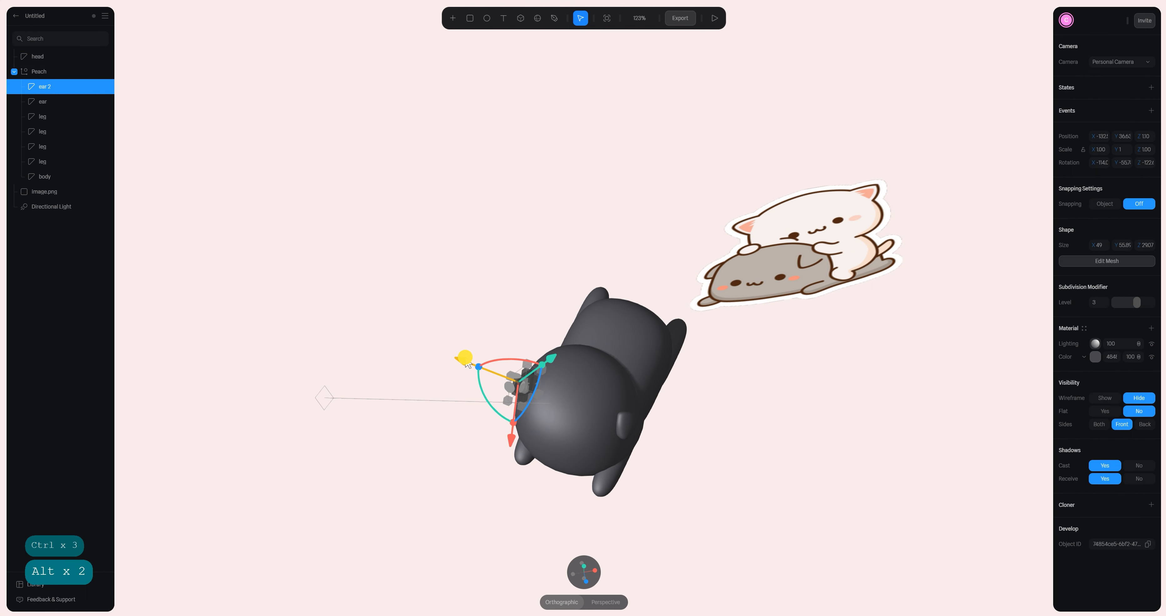
left_click(643, 222)
left_click_drag(643, 221, 693, 179, "alt")
left_click(45, 101)
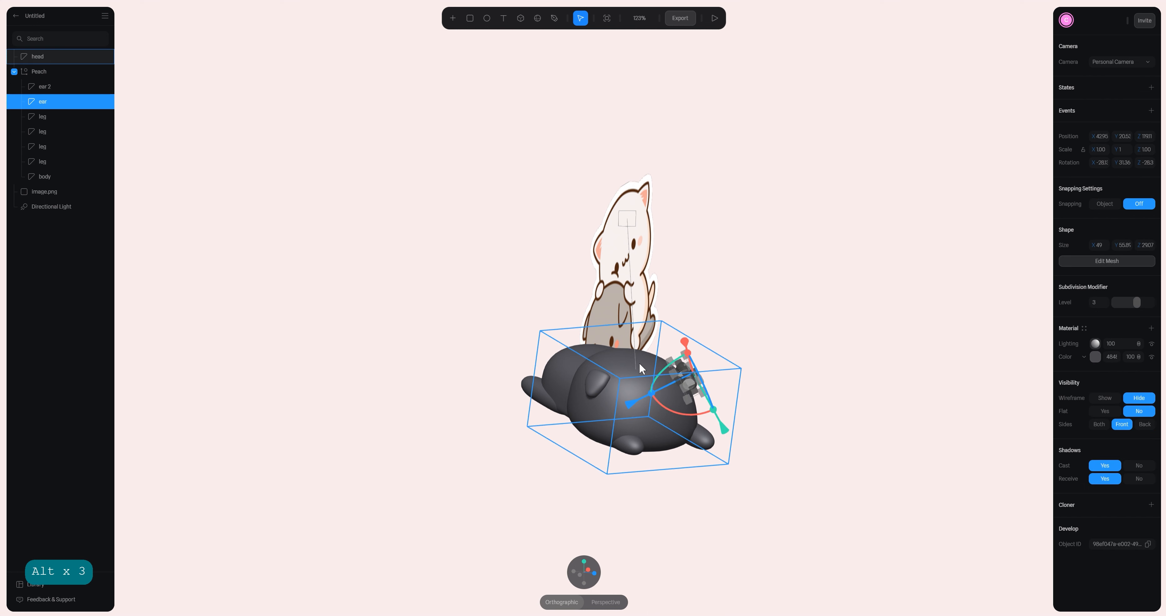
scroll(641, 368, "up", 4)
left_click(850, 327)
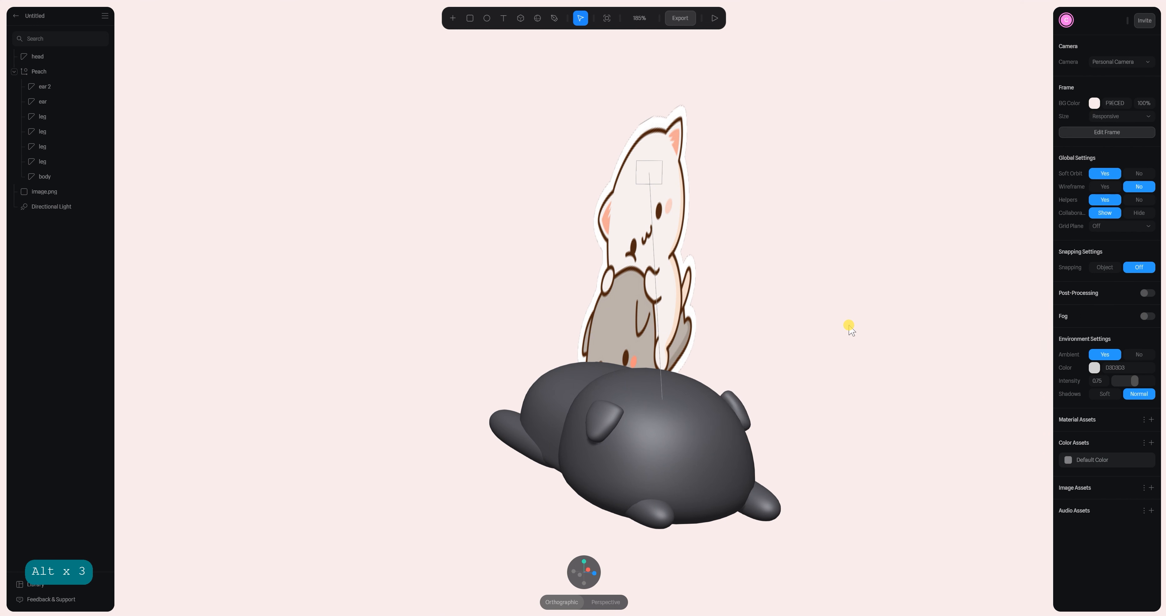
left_click_drag(850, 327, 747, 335, "alt")
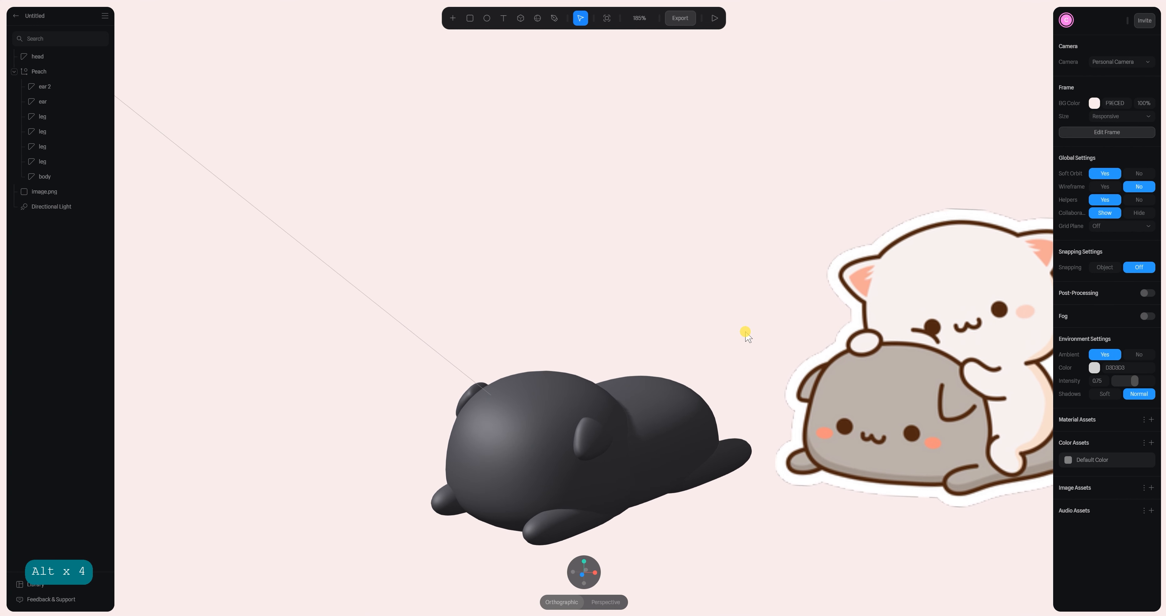
- Move the head into the Peach group, above ear 2
left_click(583, 575)
key("space")
left_click_drag(633, 304, 632, 192)
scroll(683, 291, "down", 4)
left_click_drag(818, 287, 880, 200)
left_click(829, 334)
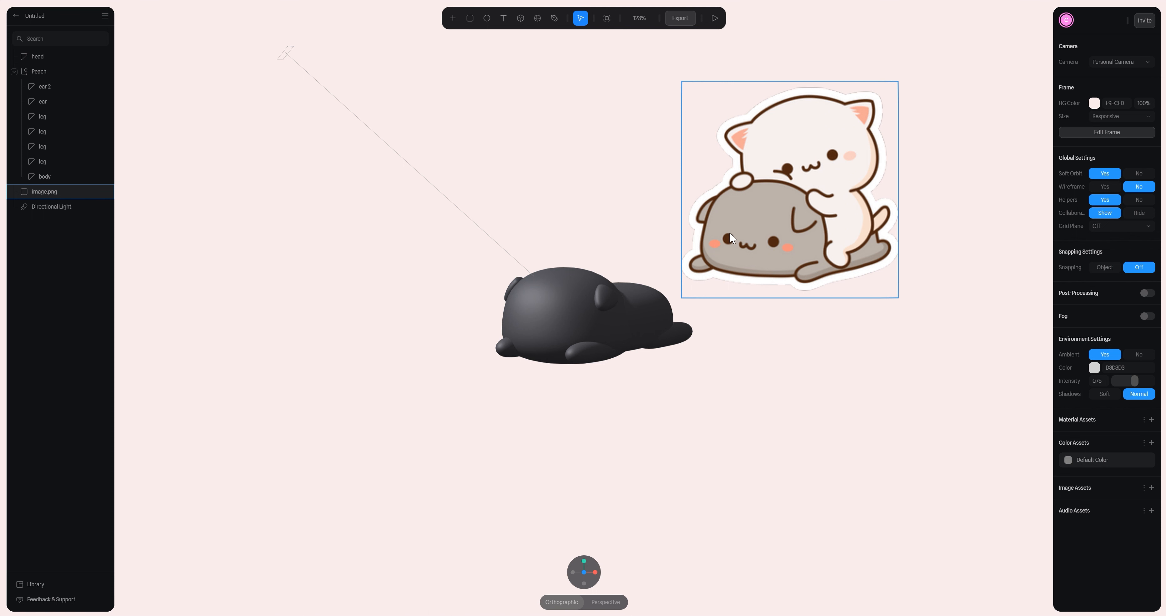
key("space")
left_click_drag(598, 203, 605, 248)
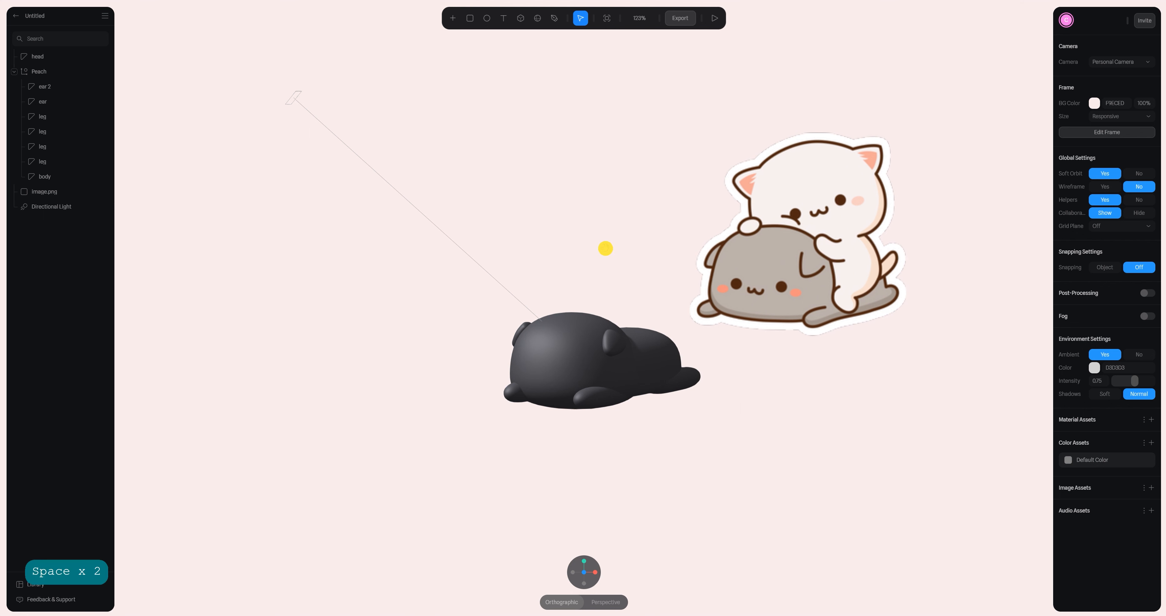
left_click(61, 90)
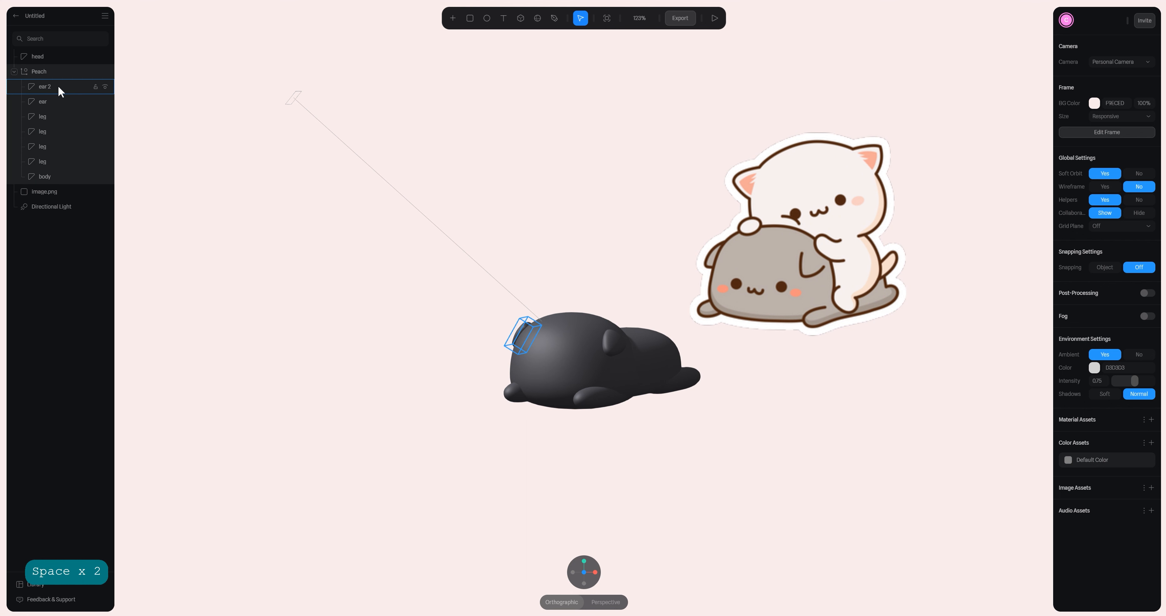
left_click_drag(39, 60, 41, 72)
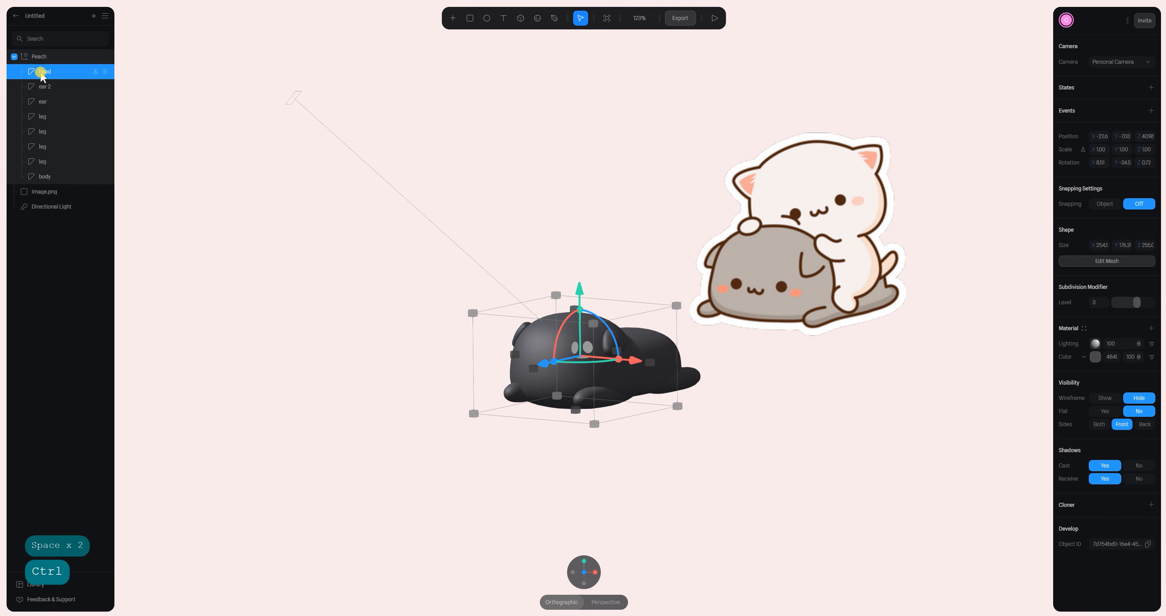
- Select every part of the Peach group from head to body and create a shared material asset named toon
left_click(43, 73)
left_click(46, 175, "shift")
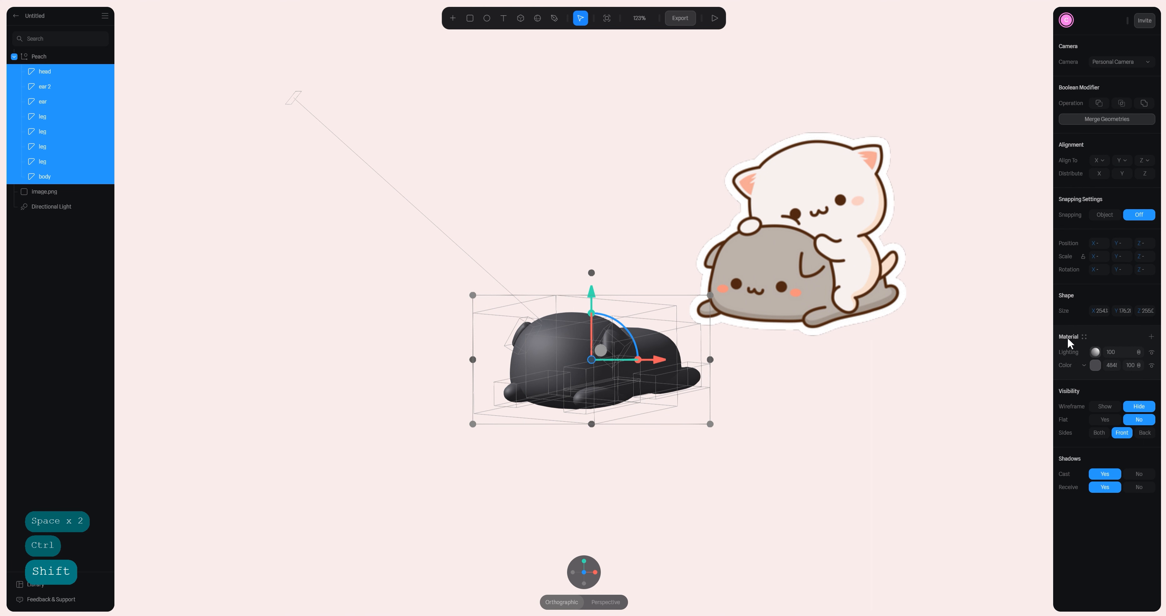
left_click(1084, 337)
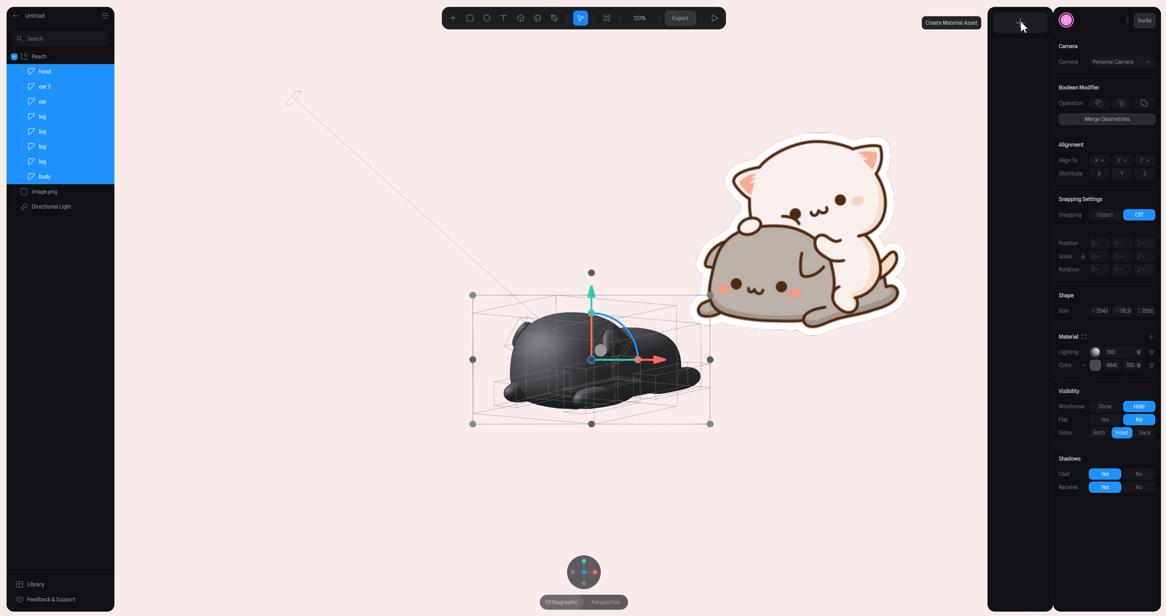
left_click(1021, 22)
double_click(1024, 56)
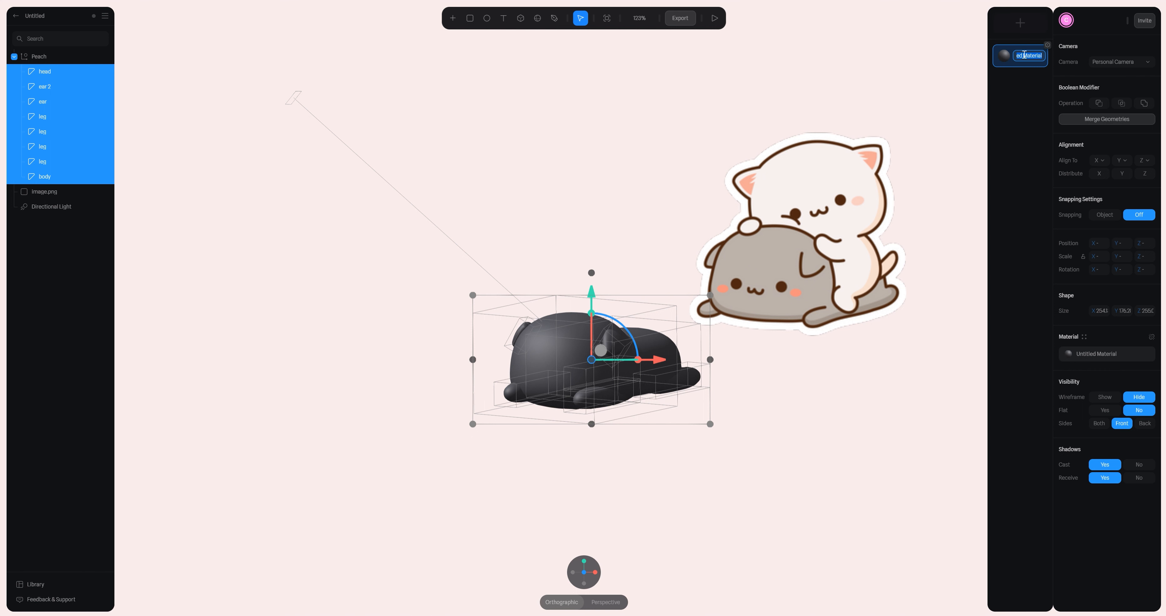
type("toon")
key("Return")
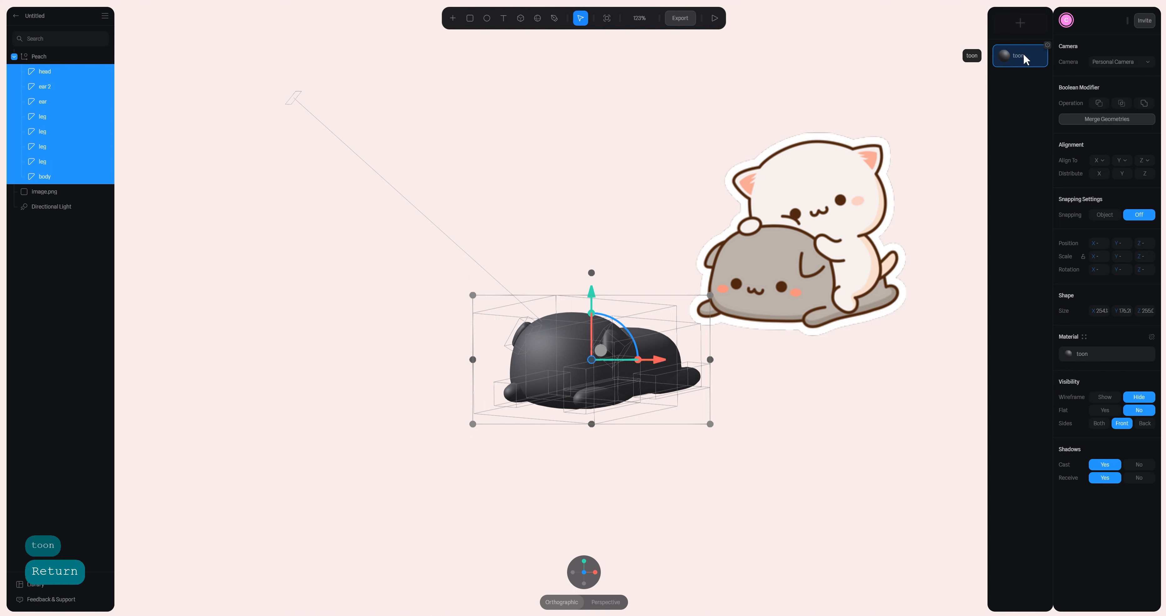
- Replace the Color layer of the toon material asset with a new Toon layer
left_click(1070, 350)
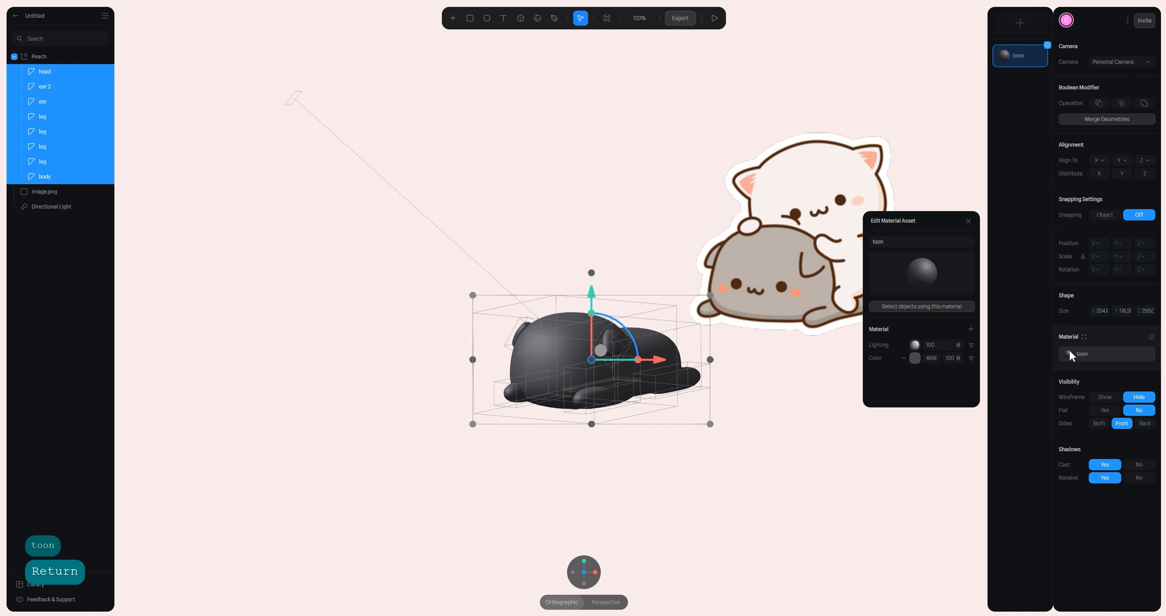
left_click_drag(935, 220, 822, 212)
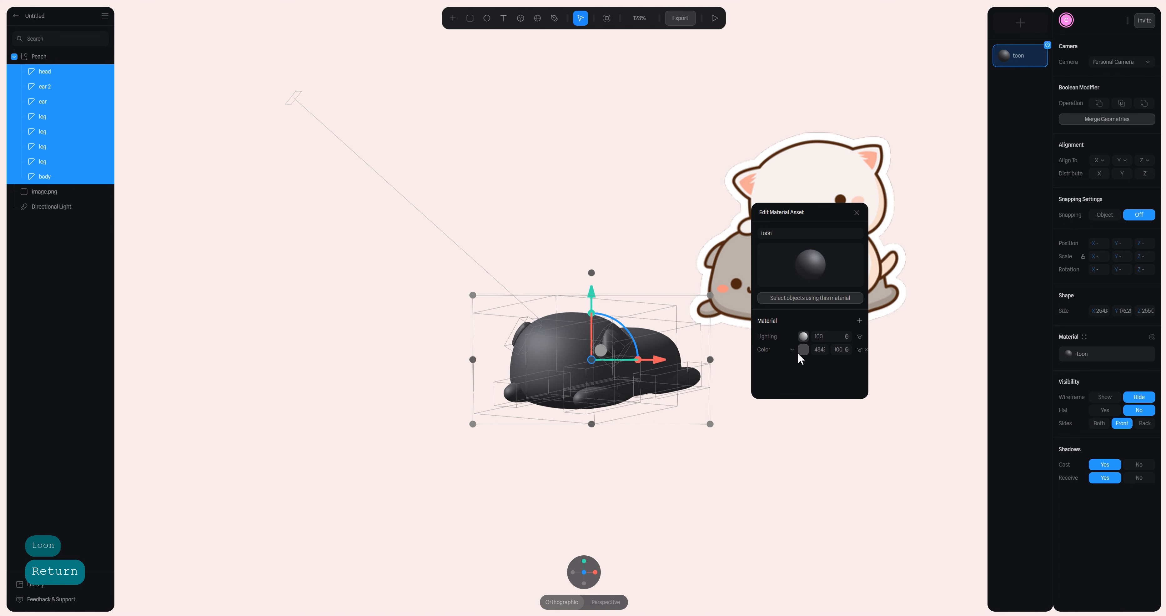
left_click(866, 349)
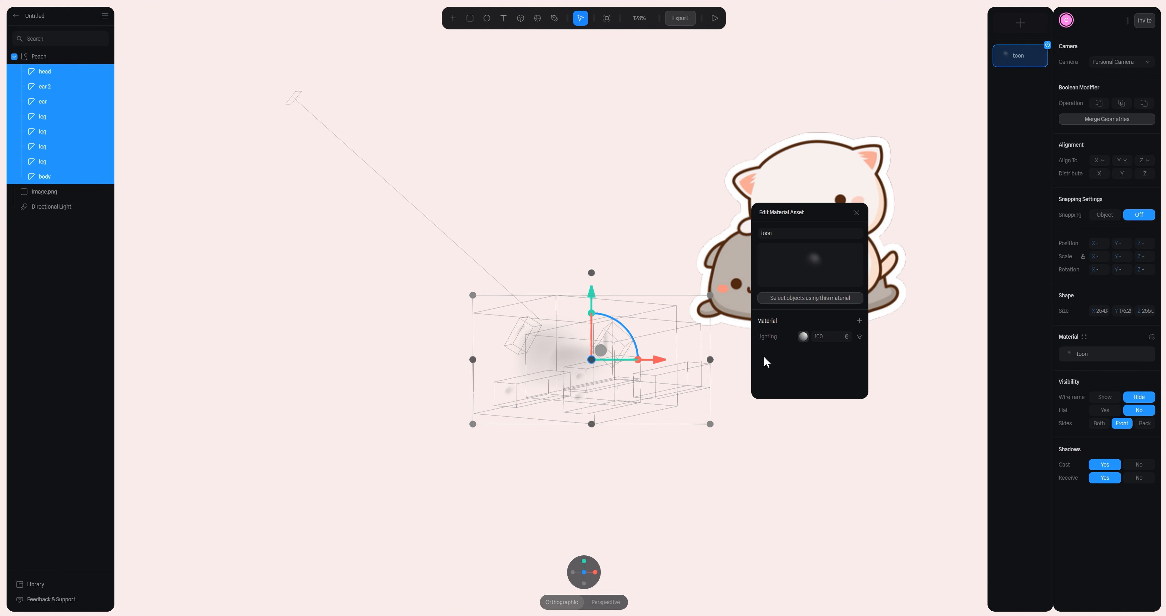
left_click(859, 321)
left_click(794, 336)
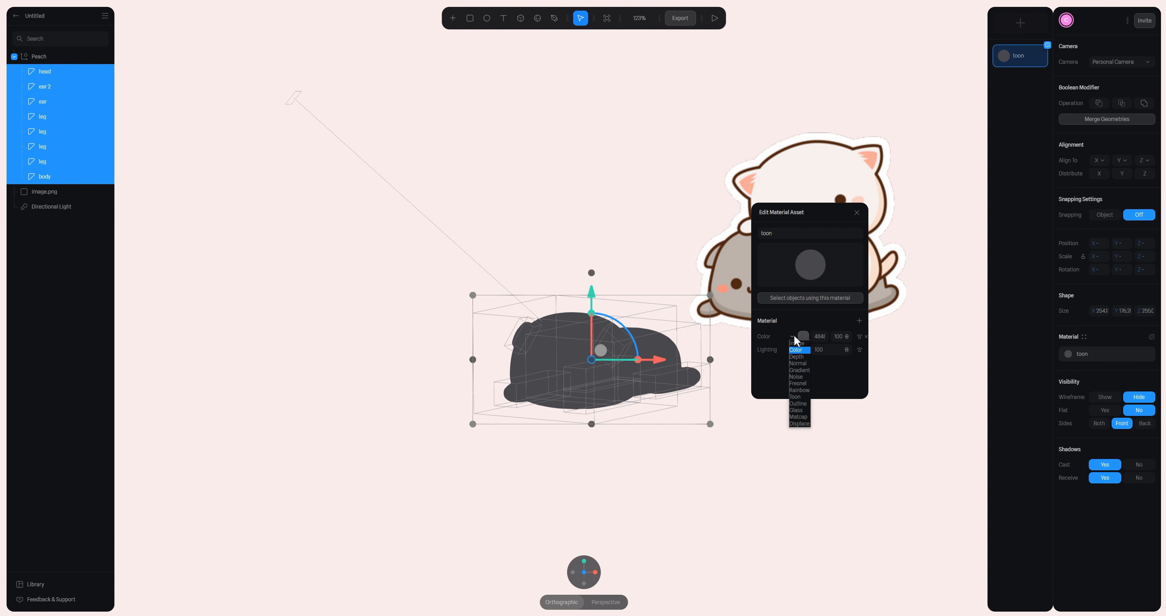
left_click(804, 397)
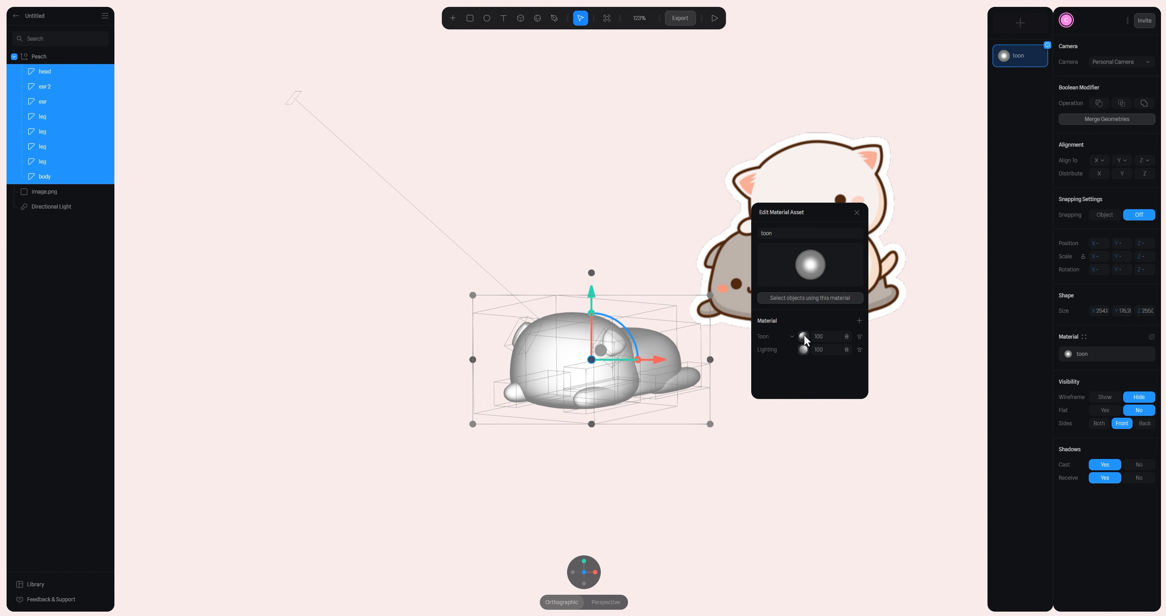
- Set the Toon layer's Position option to Lights
left_click(804, 336)
scroll(815, 369, "down", 1)
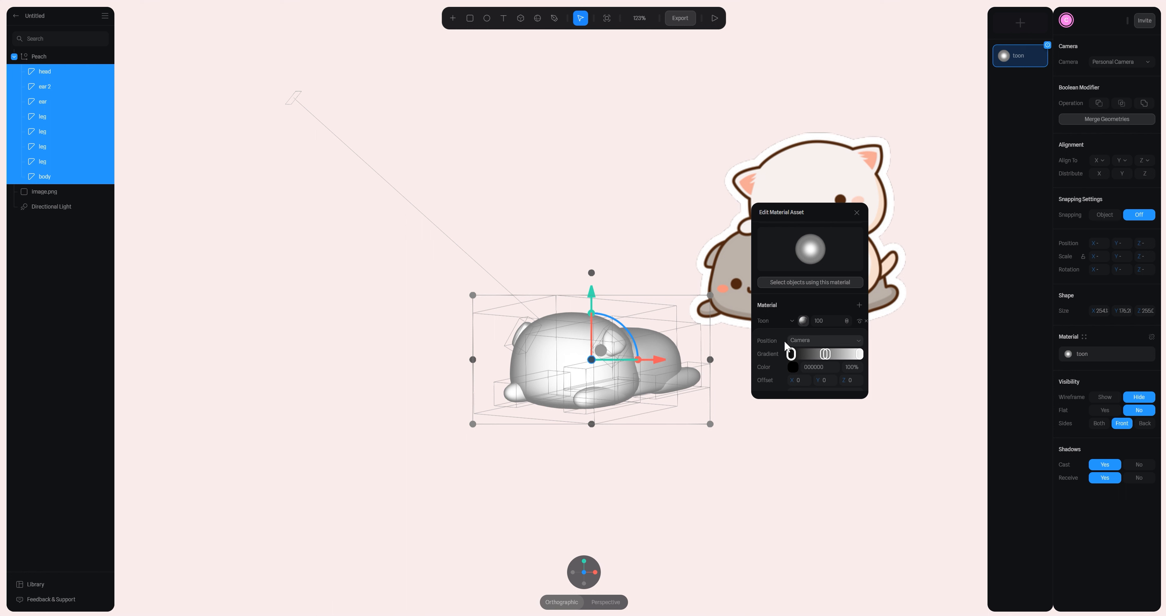
left_click(803, 344)
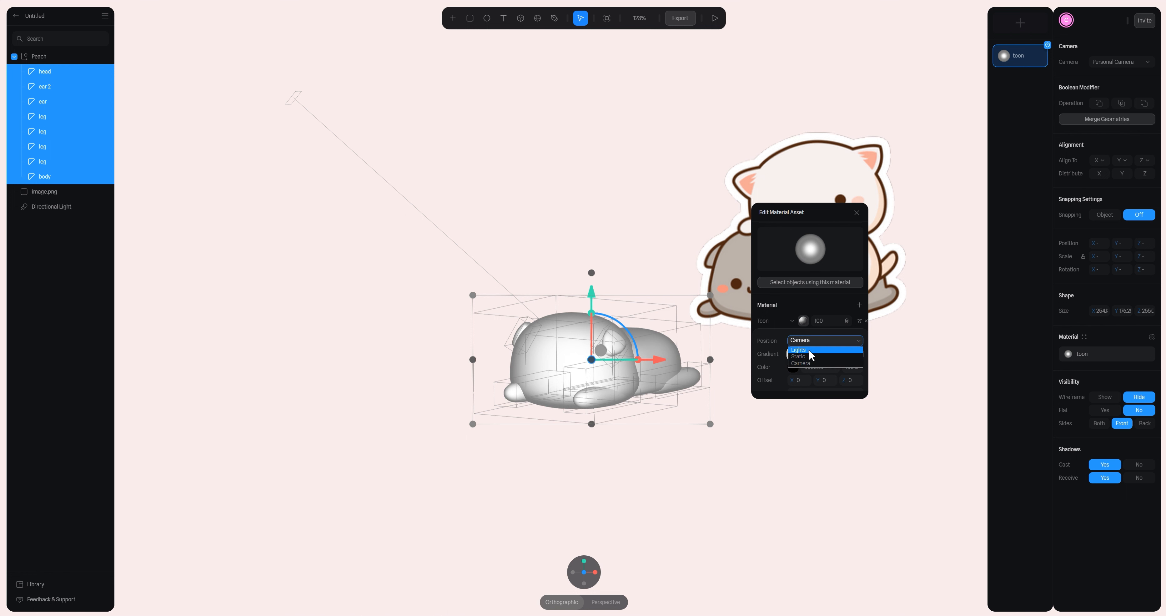
left_click(810, 352)
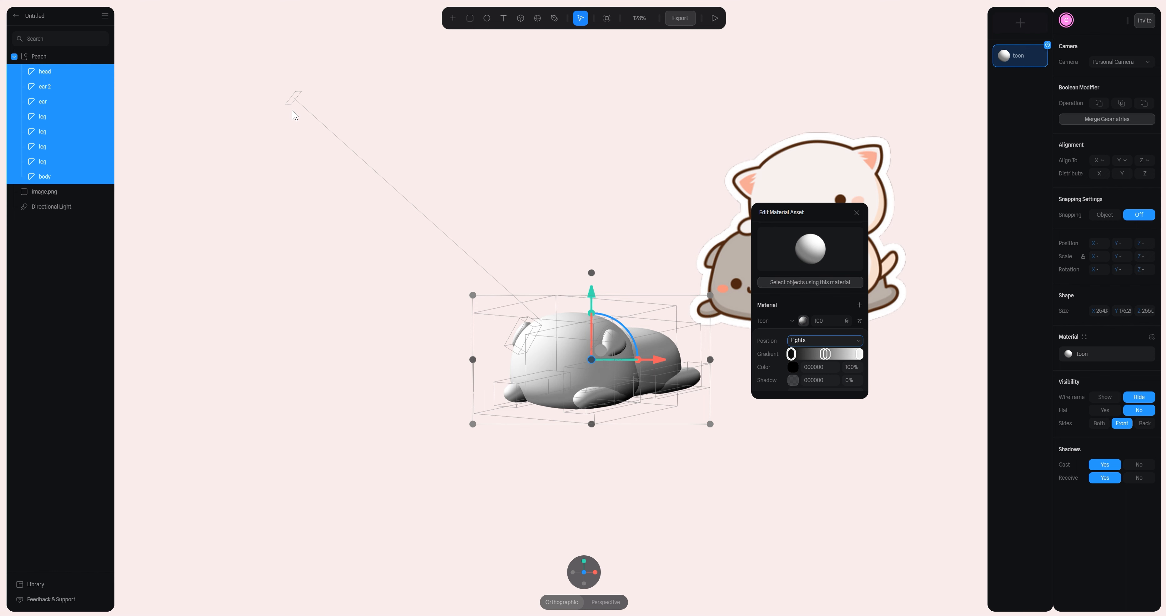
- Move the Directional Light closer to the cat model and keep the Toon layer's position on Lights
left_click(293, 99)
mouse_move(302, 143)
left_mouse_down()
mouse_move(684, 183)
mouse_move(385, 84)
mouse_move(325, 268)
mouse_move(695, 239)
mouse_move(745, 216)
mouse_move(743, 126)
mouse_move(794, 138)
mouse_move(495, 151)
mouse_move(421, 130)
left_mouse_up()
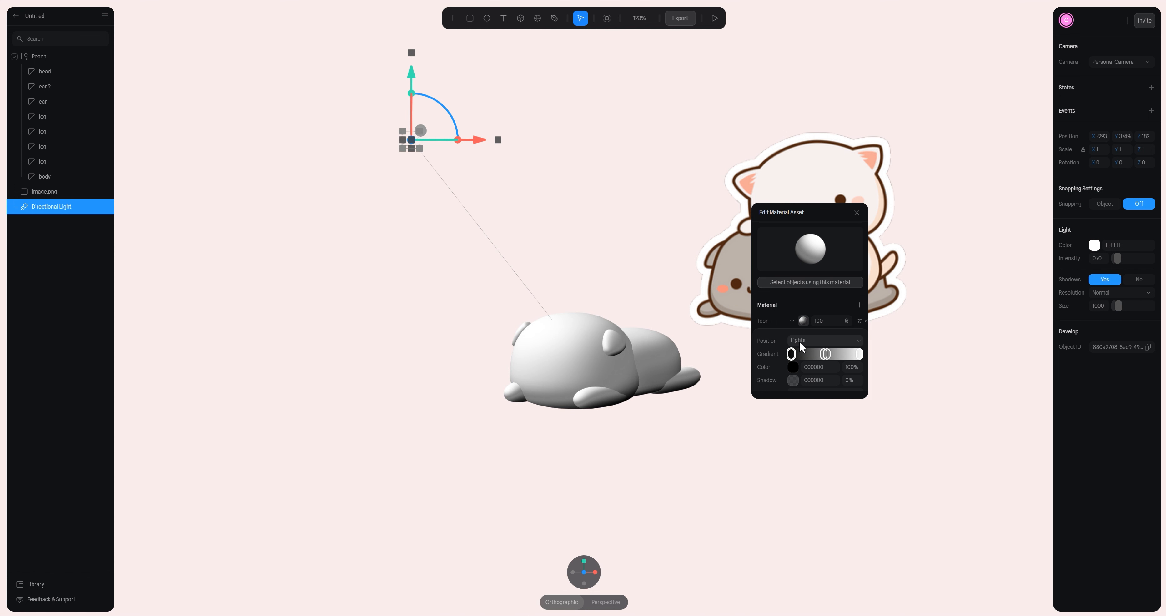
left_click(799, 341)
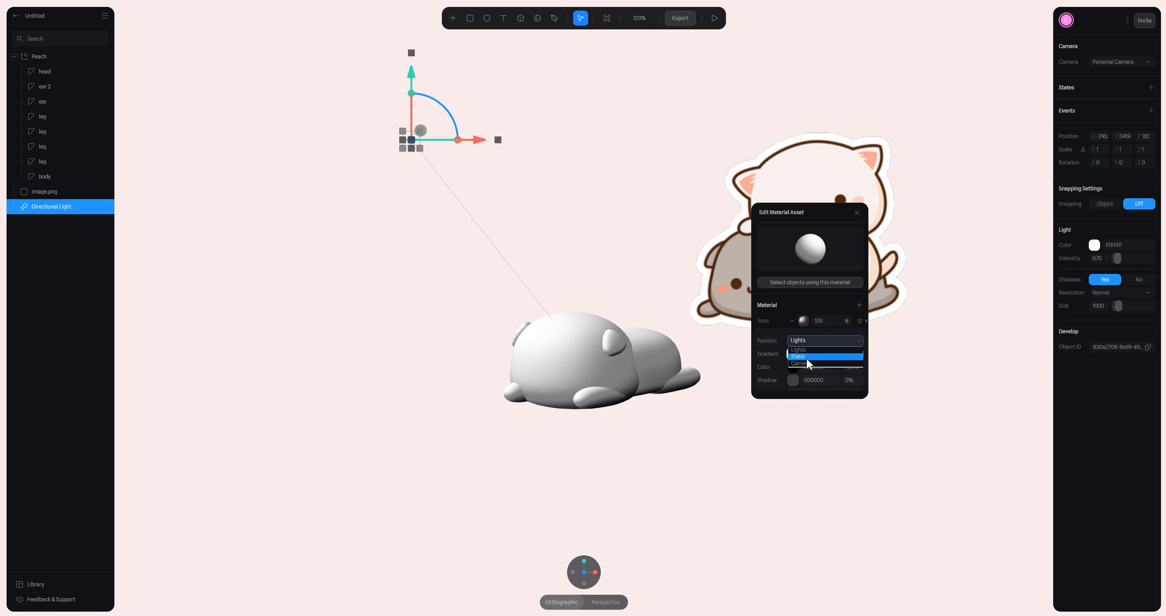
left_click(789, 340)
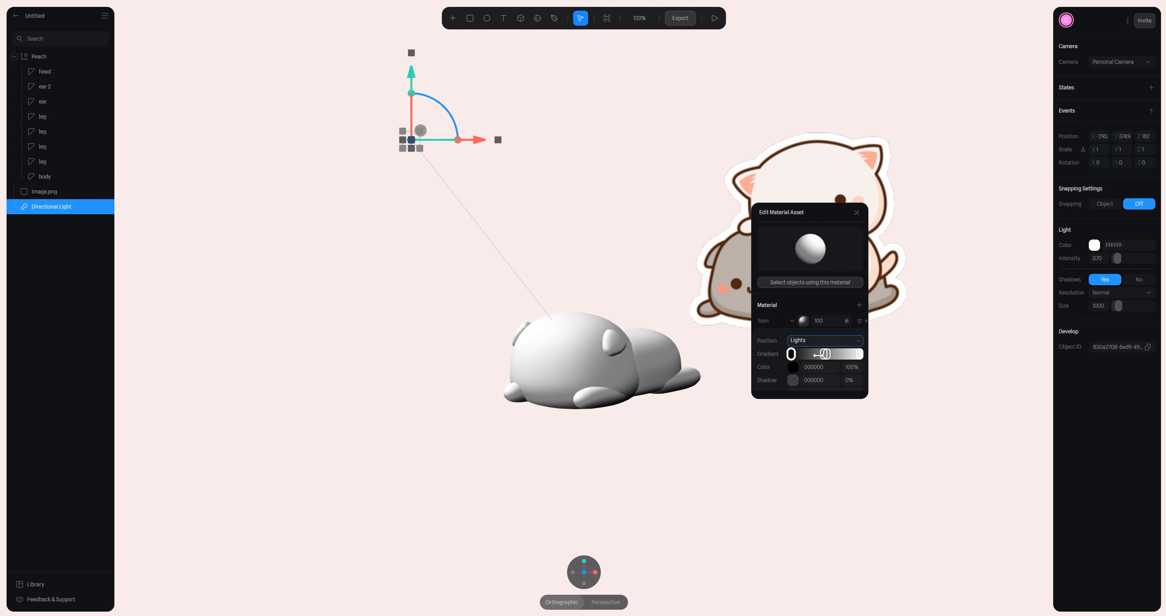
- Set the dark end of the Toon gradient to the shaded grey sampled from the grey cat's lower edge in the reference image
left_click_drag(792, 220, 760, 347)
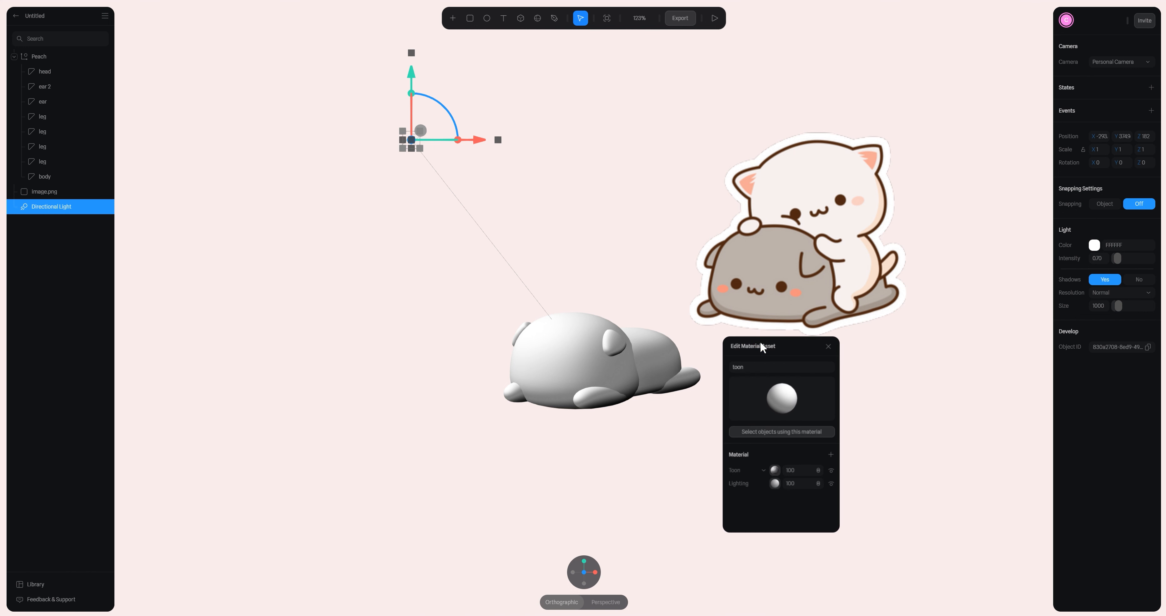
left_click(775, 470)
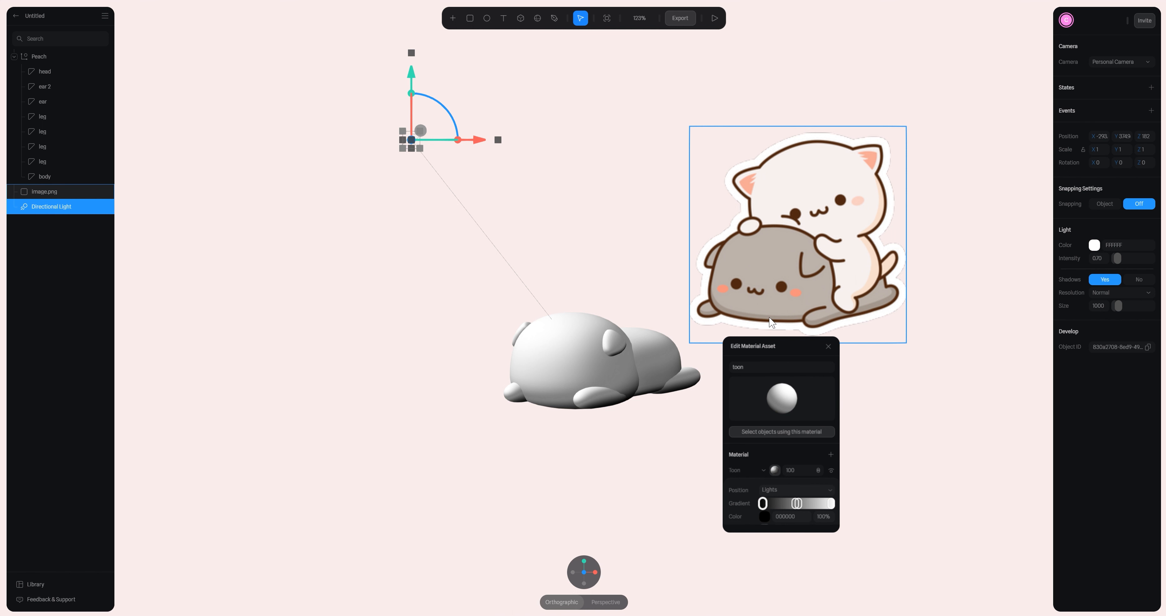
left_click(763, 502)
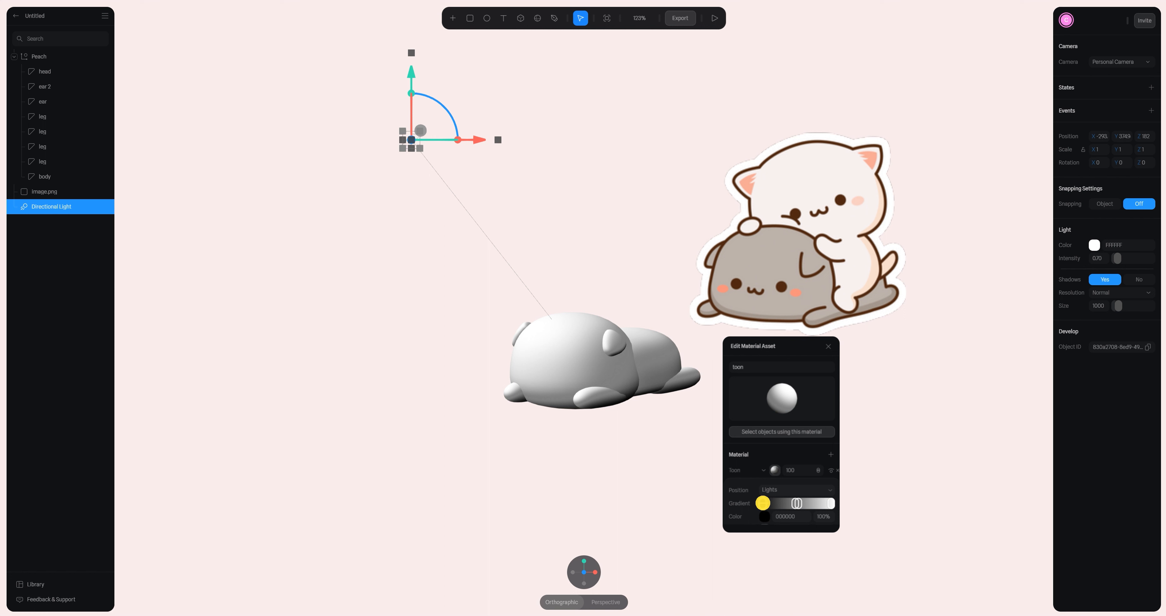
scroll(766, 490, "down", 1)
left_click(764, 477)
scroll(766, 492, "down", 5)
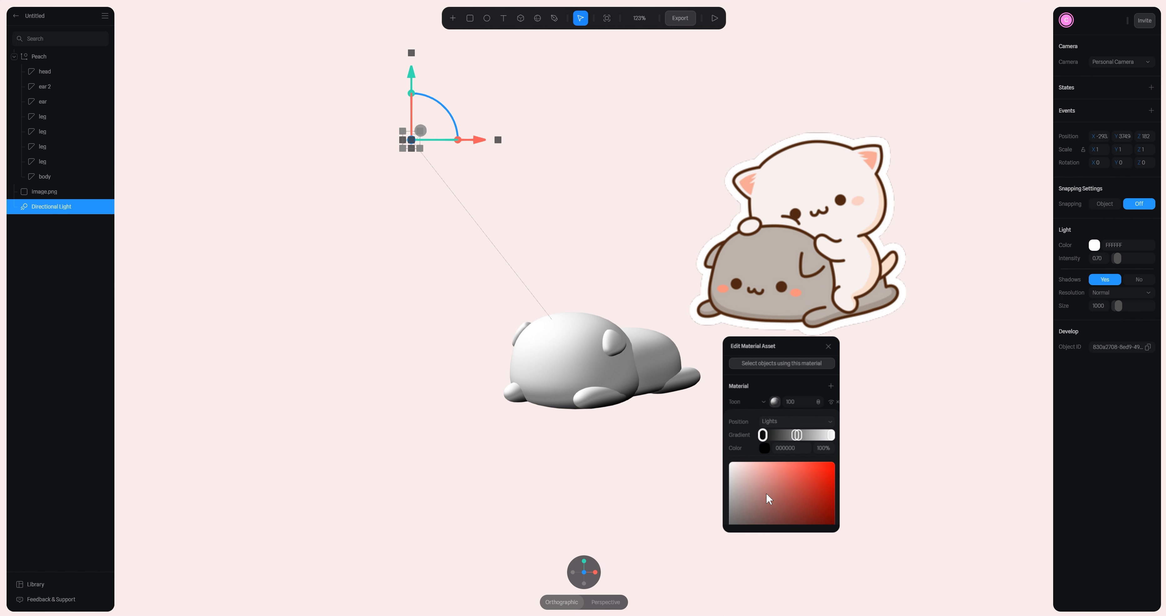
scroll(737, 528, "down", 1)
left_click(735, 512)
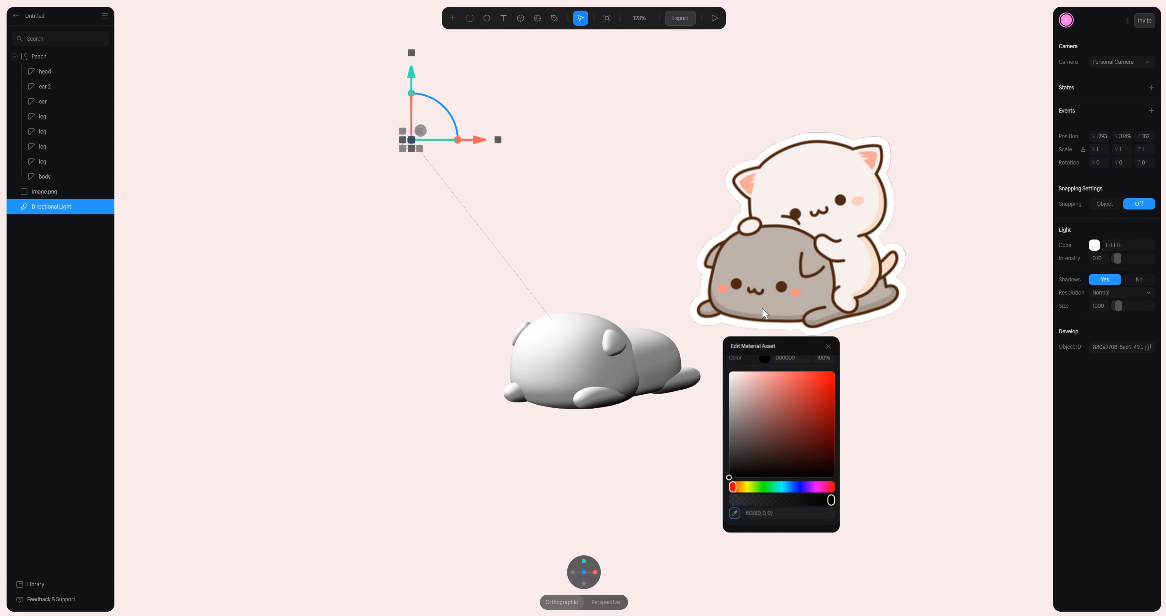
left_click(749, 316)
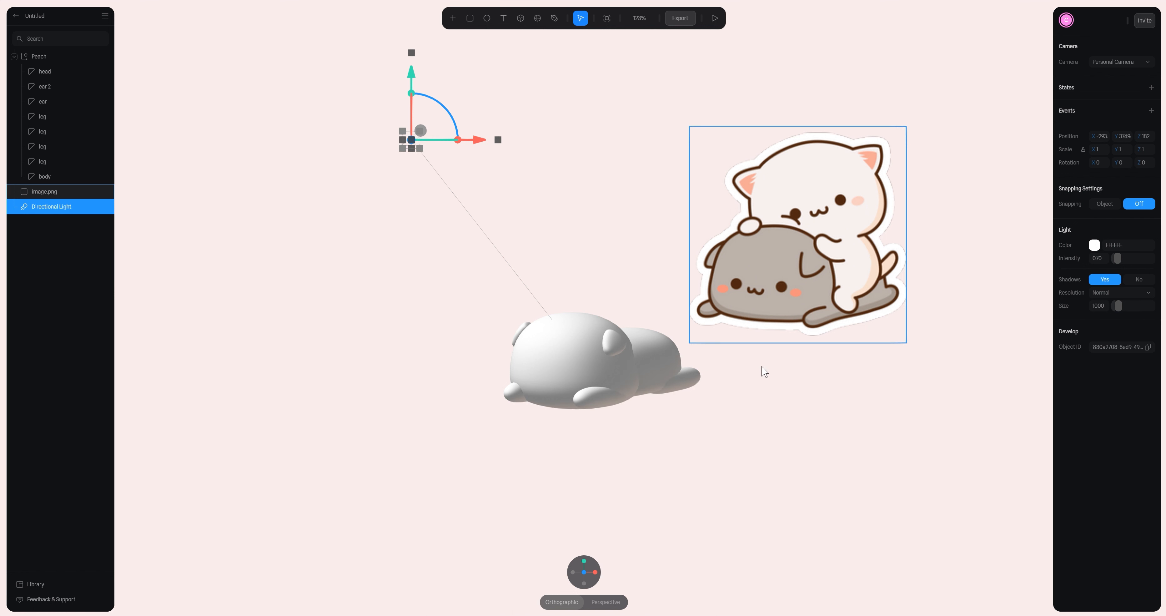
- Reopen the toon material through one leg and set the gradient's white end to the lighter grey sampled from the grey cat's head
left_click(634, 369)
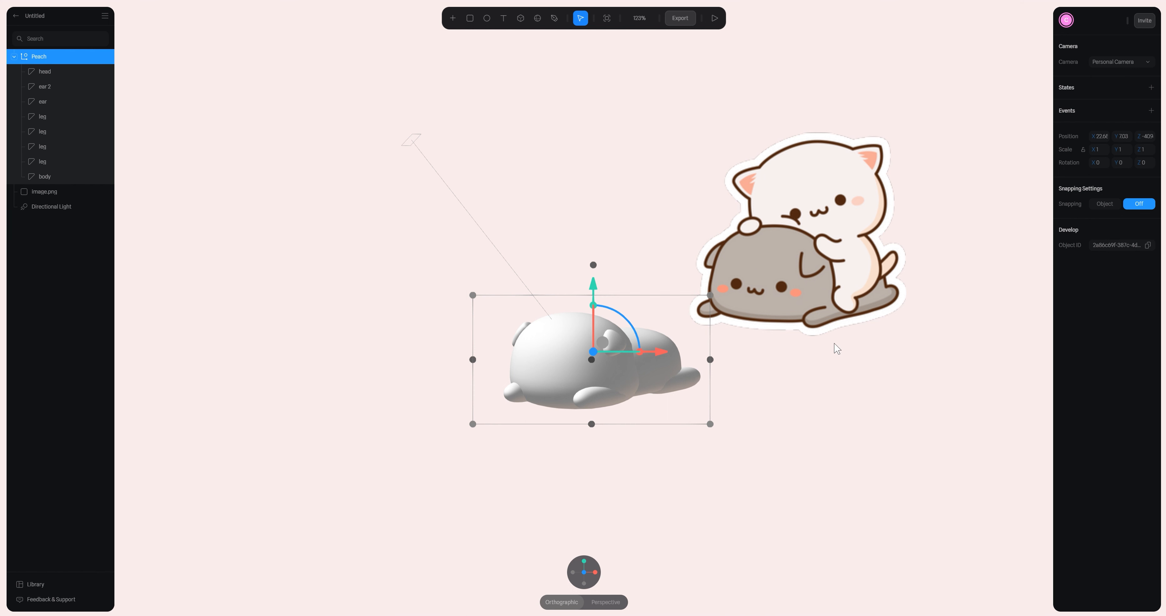
left_click(32, 119)
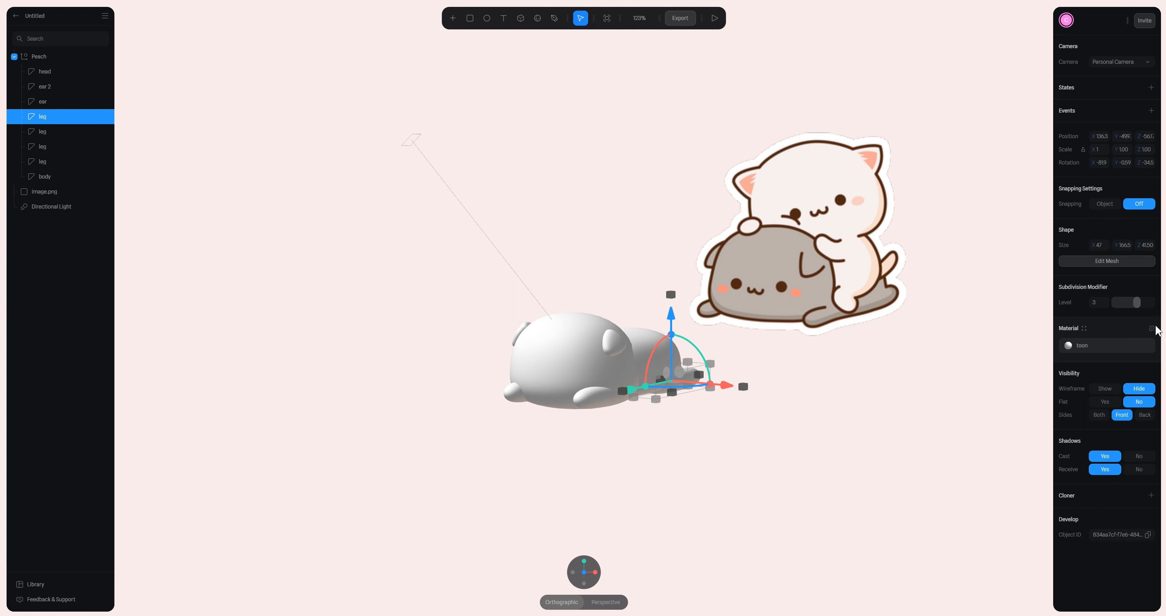
left_click(1069, 346)
left_click_drag(983, 217, 766, 247)
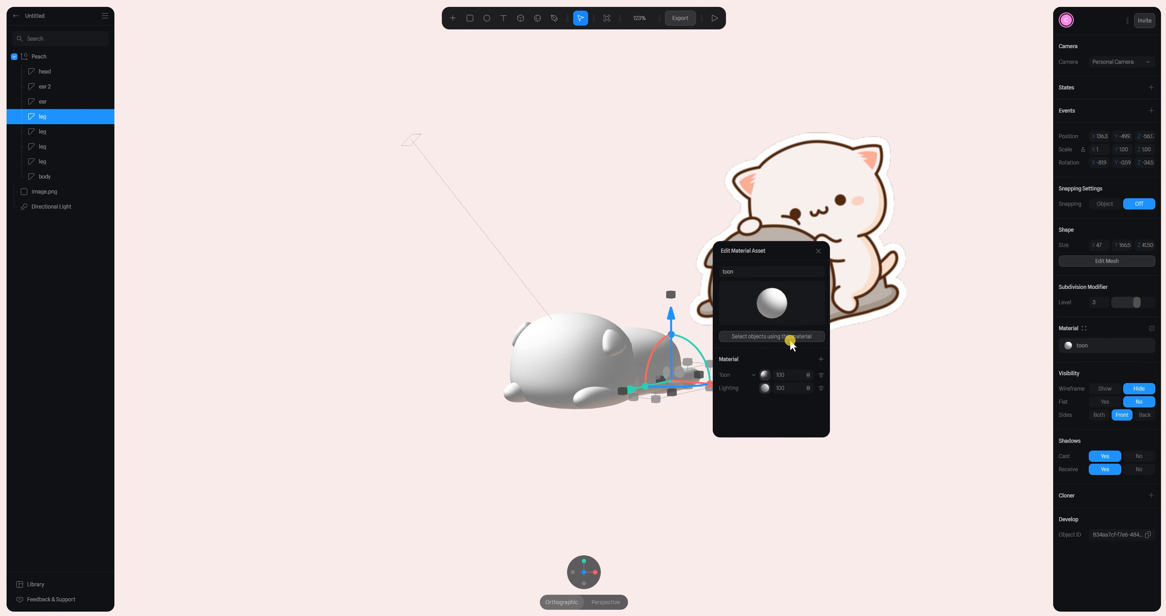
left_click(766, 388)
left_click(822, 406)
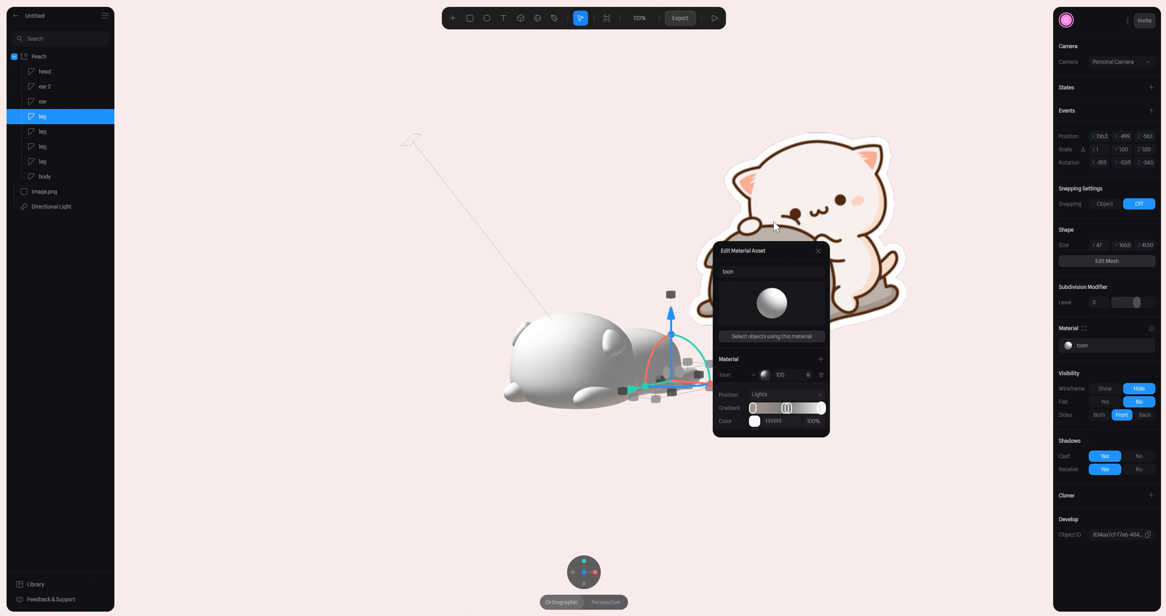
left_click_drag(769, 254, 750, 347)
left_click(765, 481)
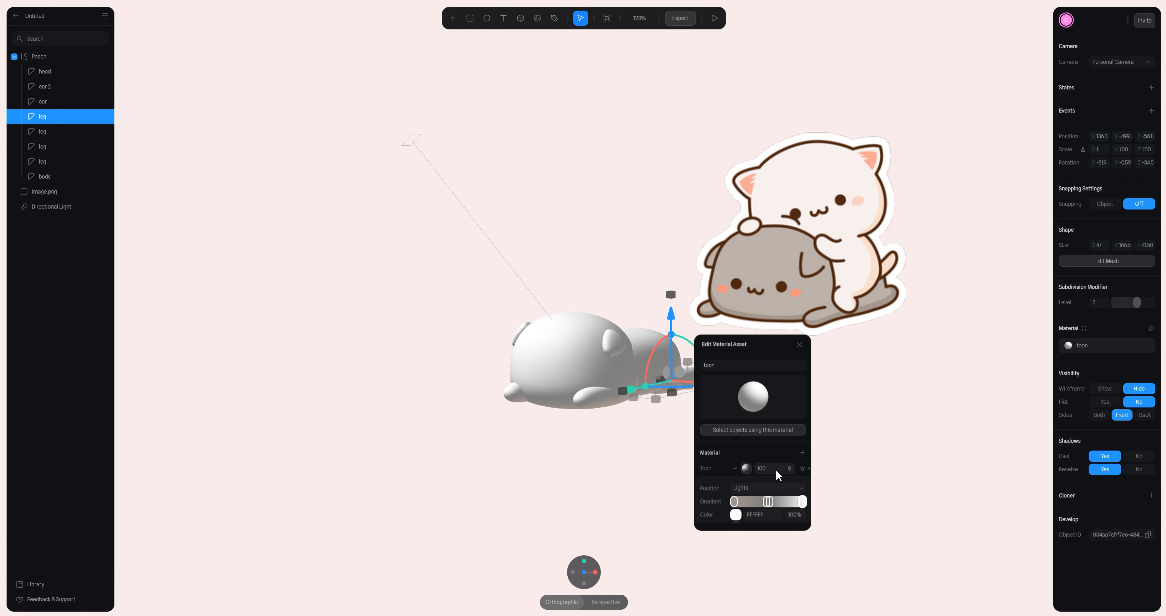
scroll(779, 494, "down", 1)
left_click(737, 471)
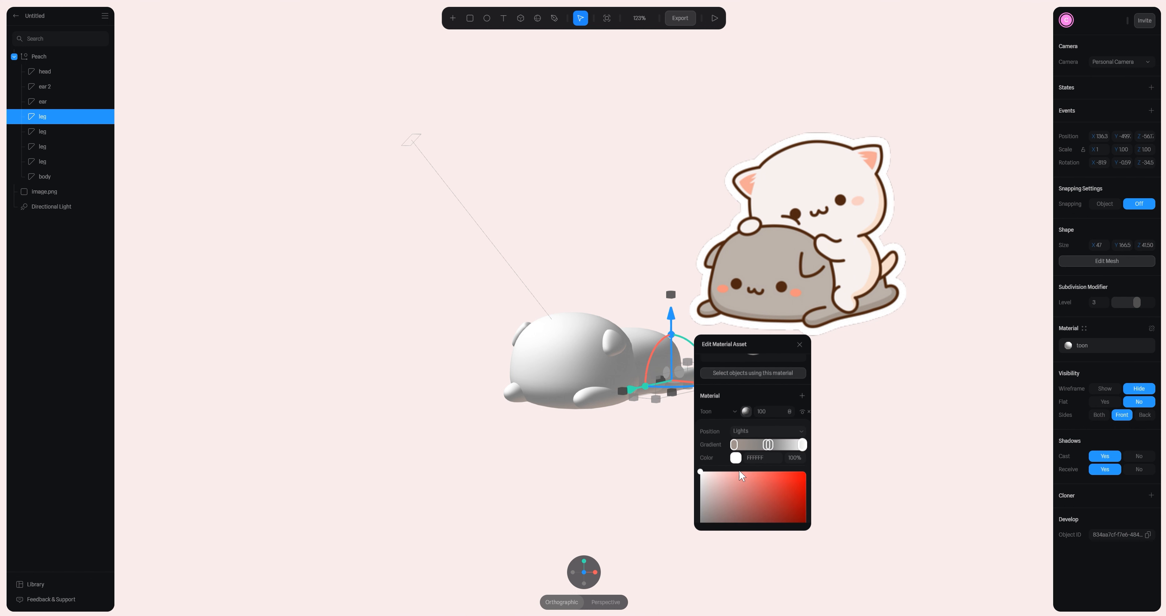
scroll(716, 494, "down", 3)
left_click(706, 511)
left_click(773, 256)
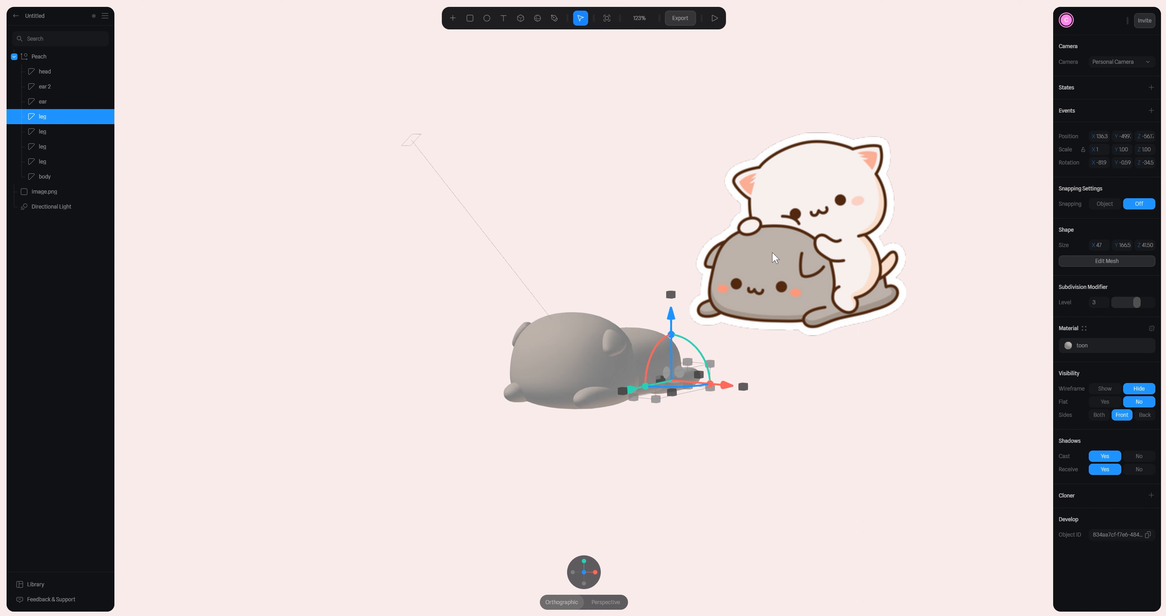
- Remove the middle stop from the toon material's gradient and bring its dark and light stops together near the centre for a hard-edged shadow
left_click(1074, 347)
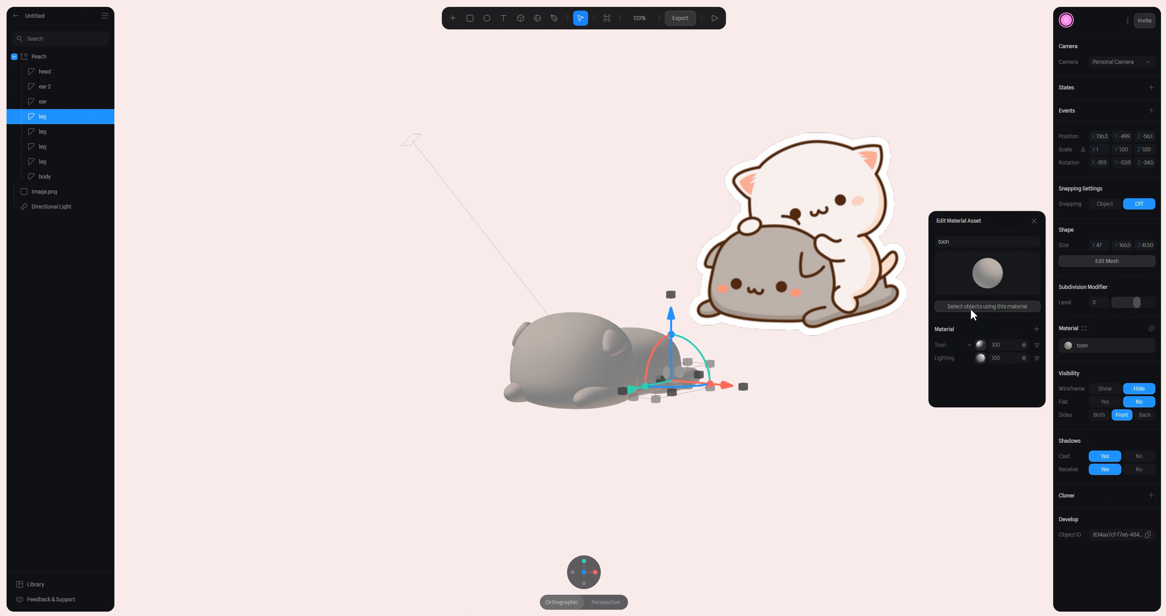
left_click_drag(1007, 226, 846, 286)
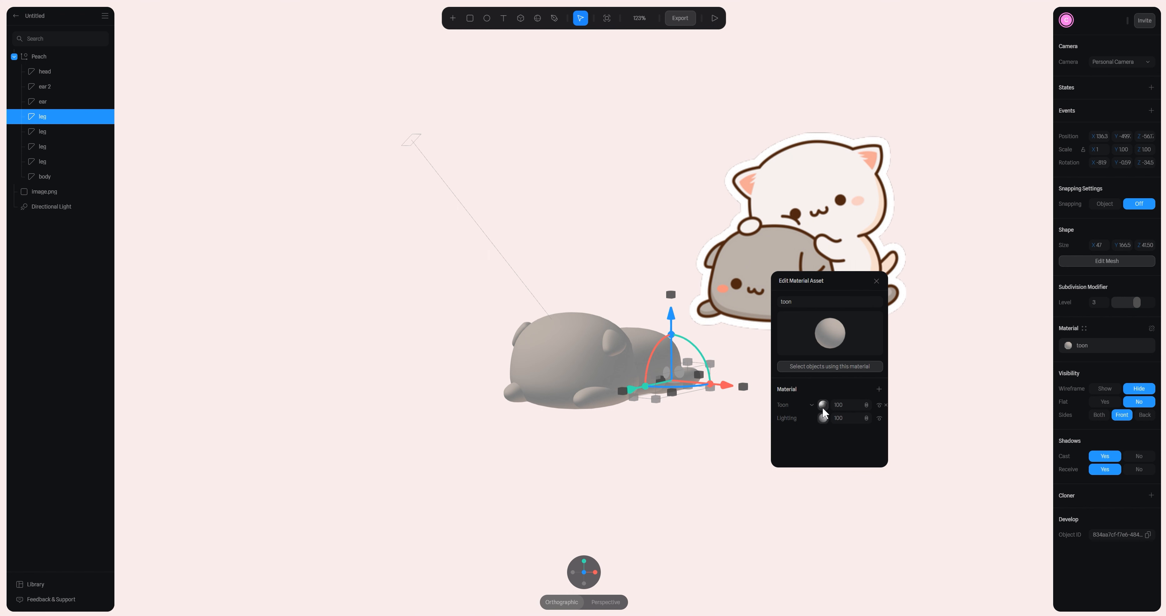
left_click(823, 408)
scroll(847, 408, "down", 1)
left_click(845, 394)
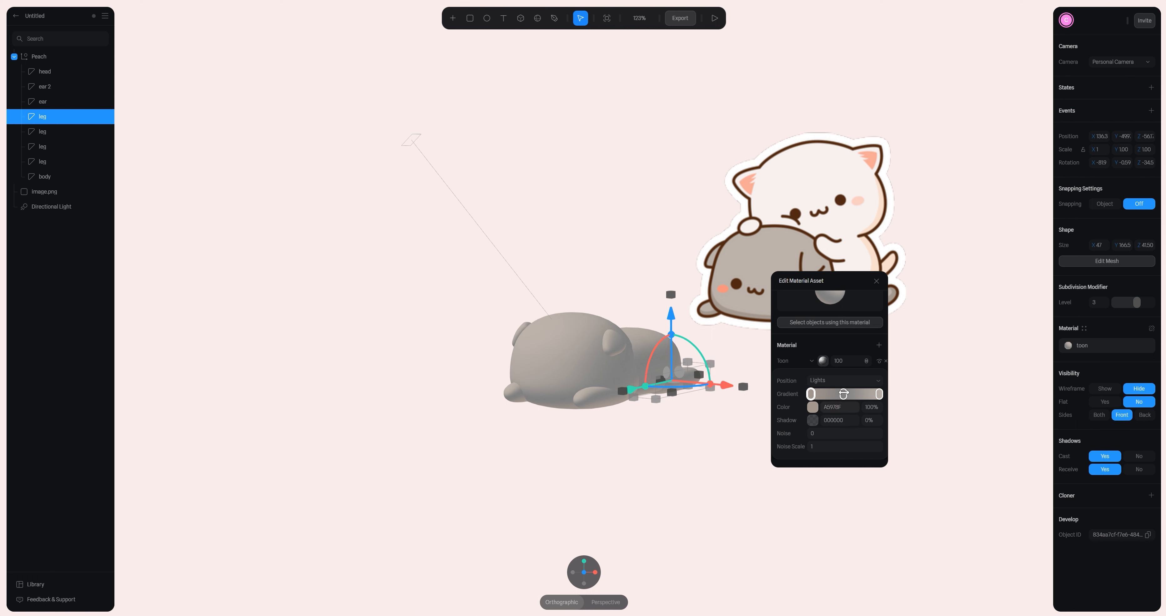
left_click_drag(844, 394, 843, 413)
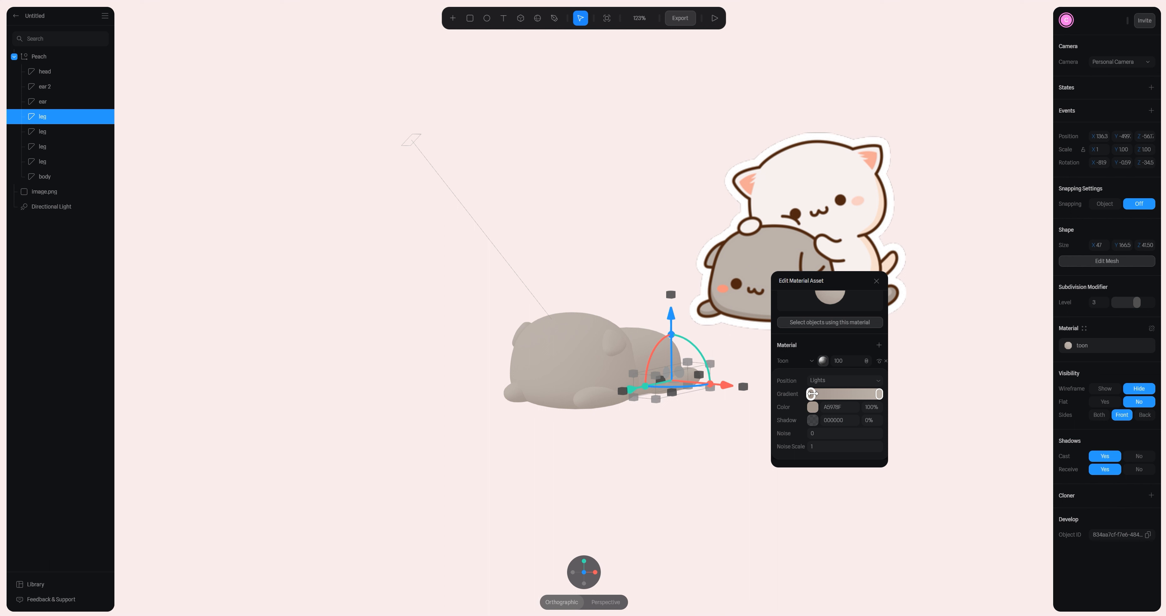
mouse_move(812, 394)
left_mouse_down()
mouse_move(874, 393)
mouse_move(838, 395)
left_mouse_up()
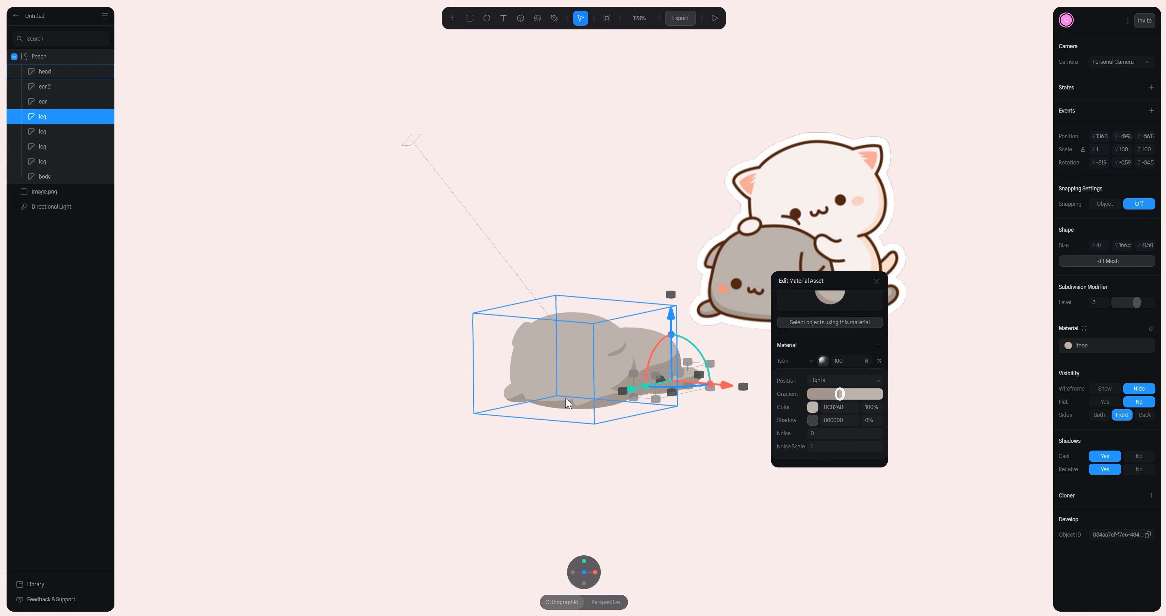
- Add a new layer to the toon material and set its type to Outline
left_click_drag(831, 278, 819, 333)
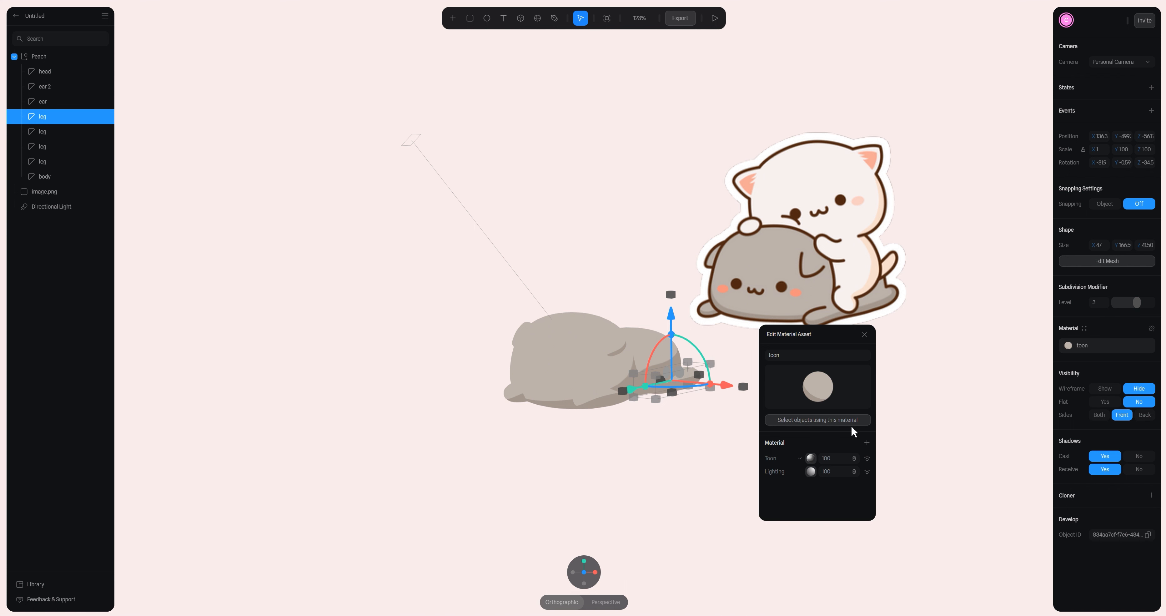
left_click(867, 443)
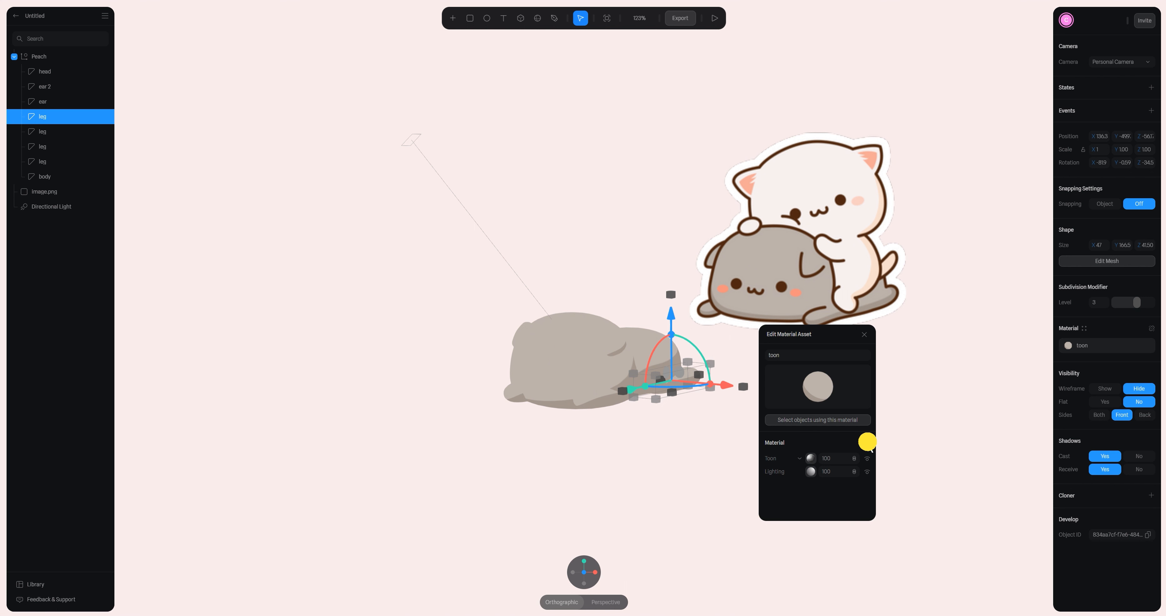
left_click(800, 458)
left_click(814, 442)
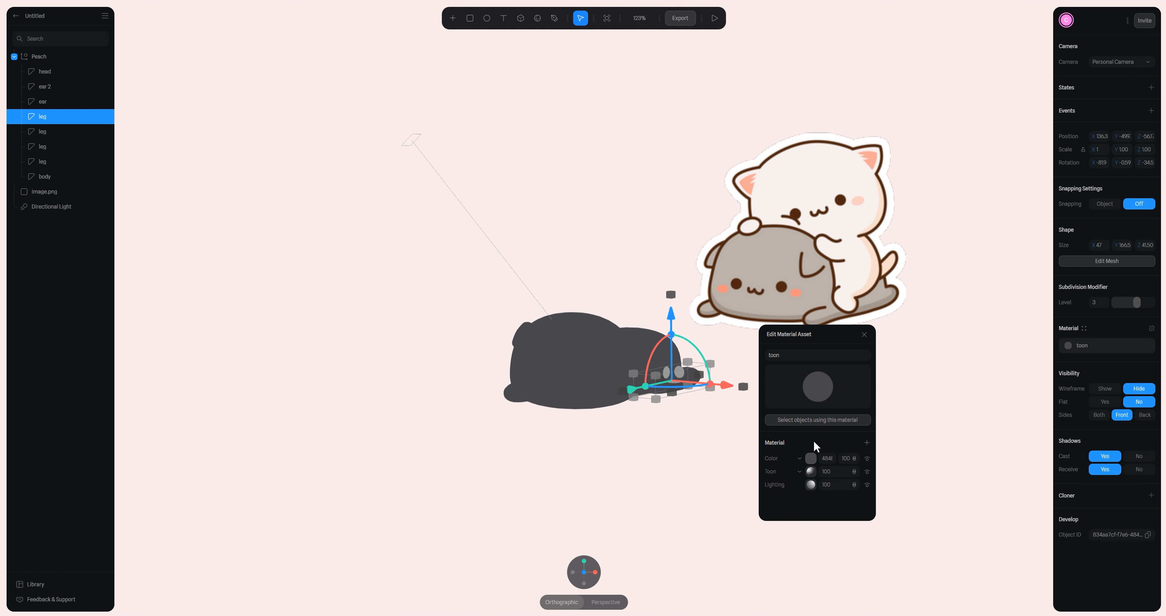
left_click(799, 458)
left_click(810, 532)
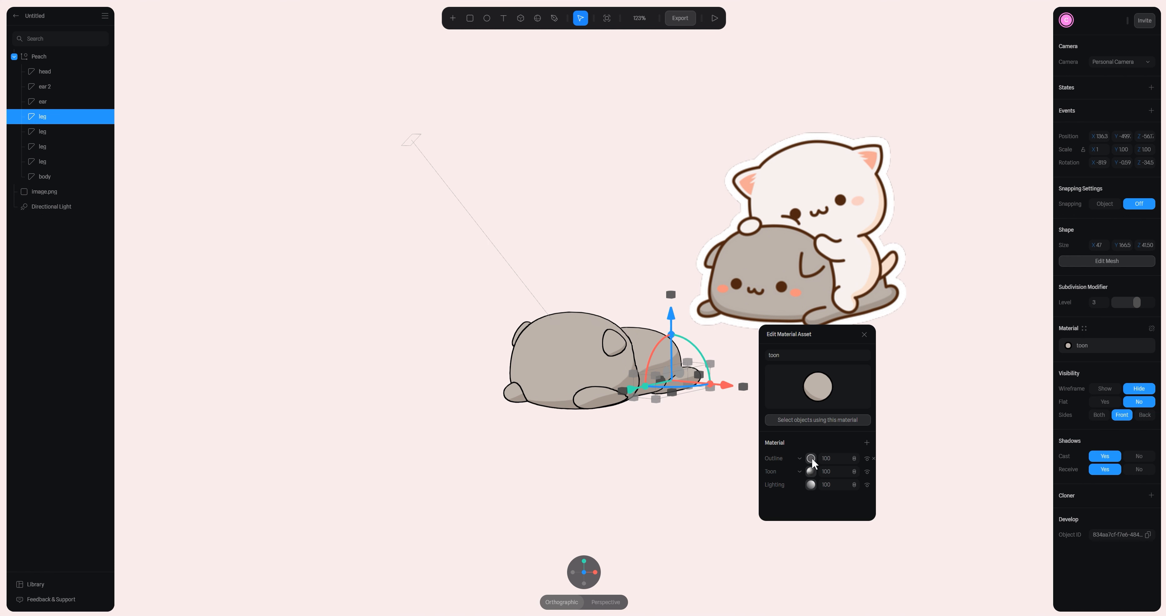
- Set the Outline layer's outline colour to the dark brown sampled from the grey cat's outline in the reference image
left_click(811, 459)
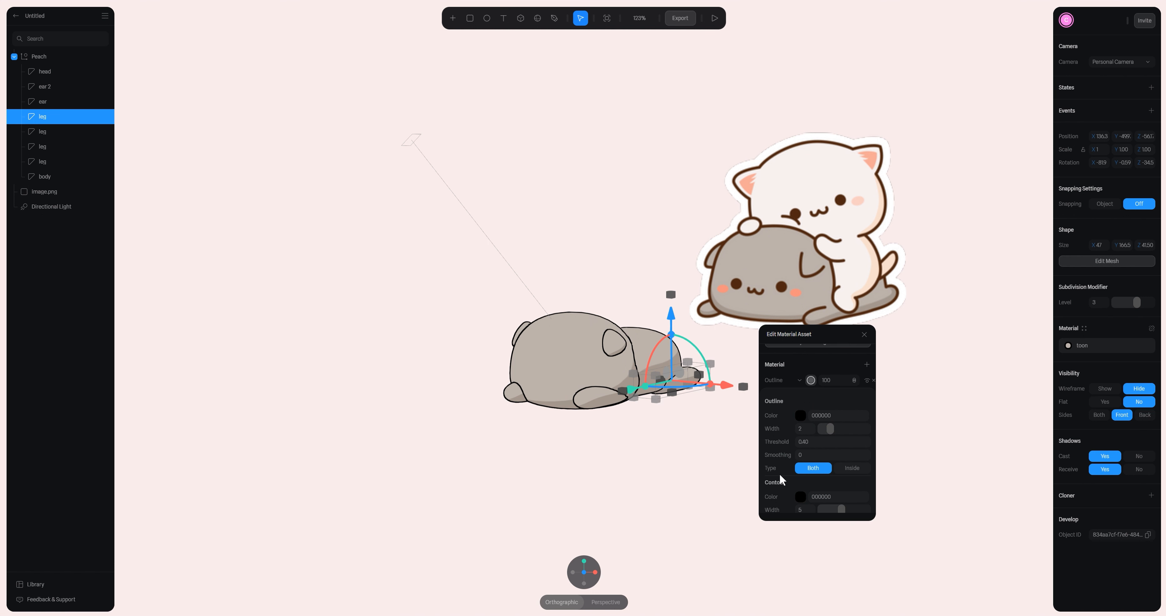
left_click(801, 415)
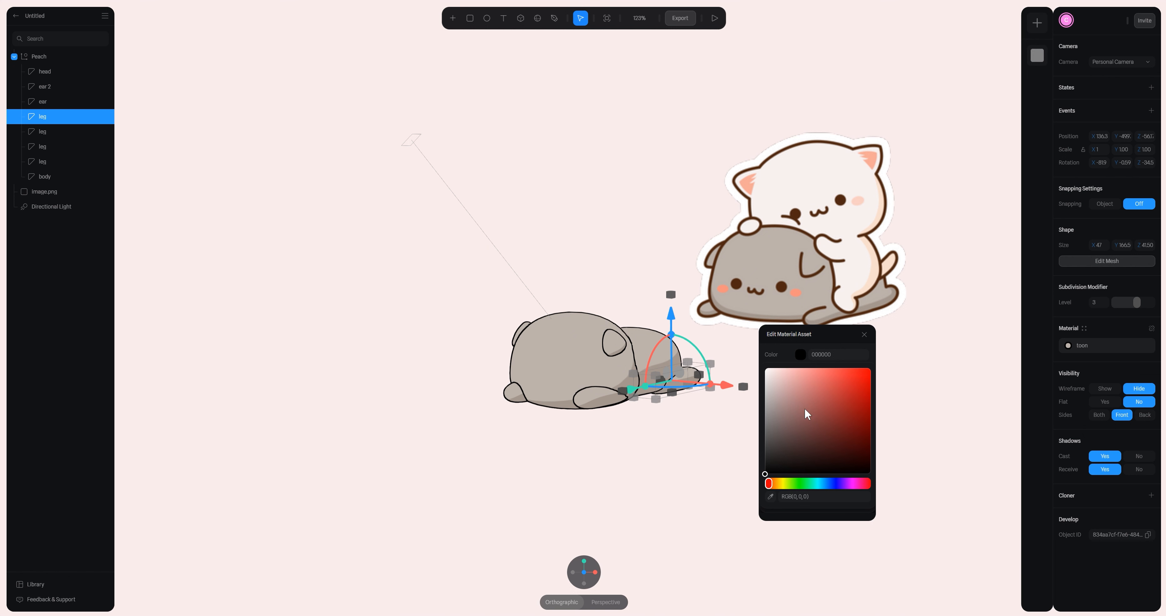
left_click(771, 497)
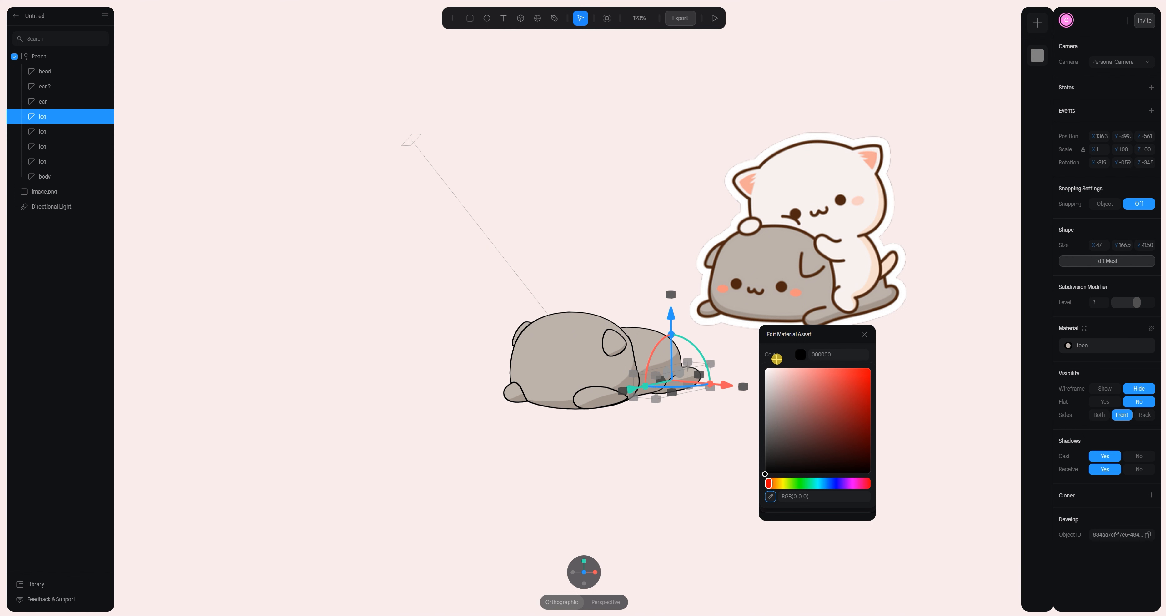
left_click(786, 227)
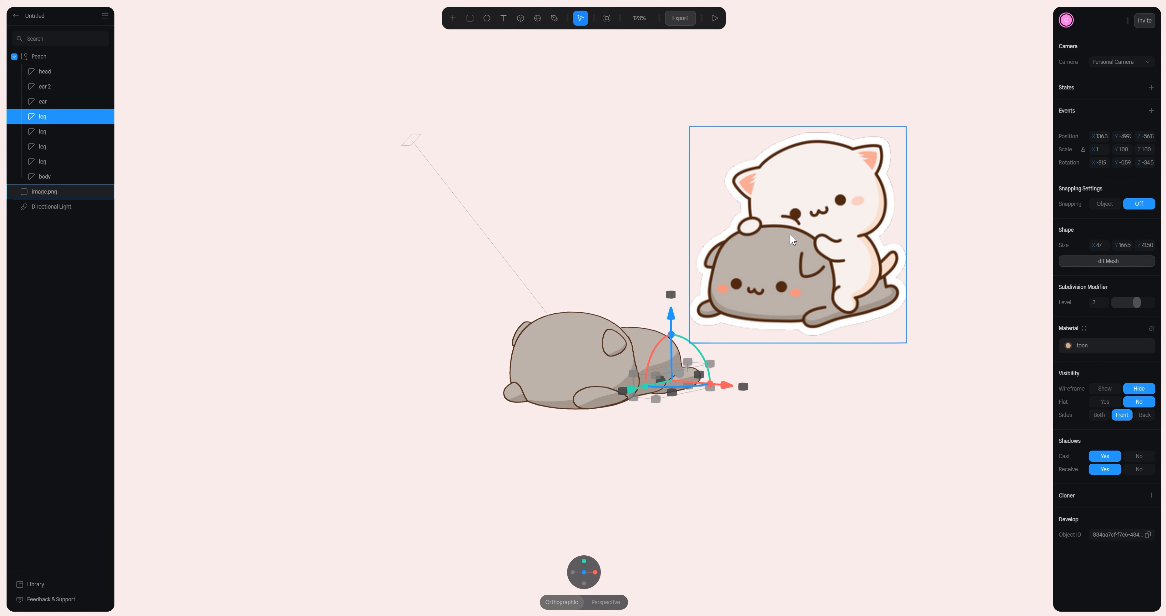
- Reopen the toon material's Outline layer and set the outline width to 5
left_click(1070, 347)
left_click(981, 345)
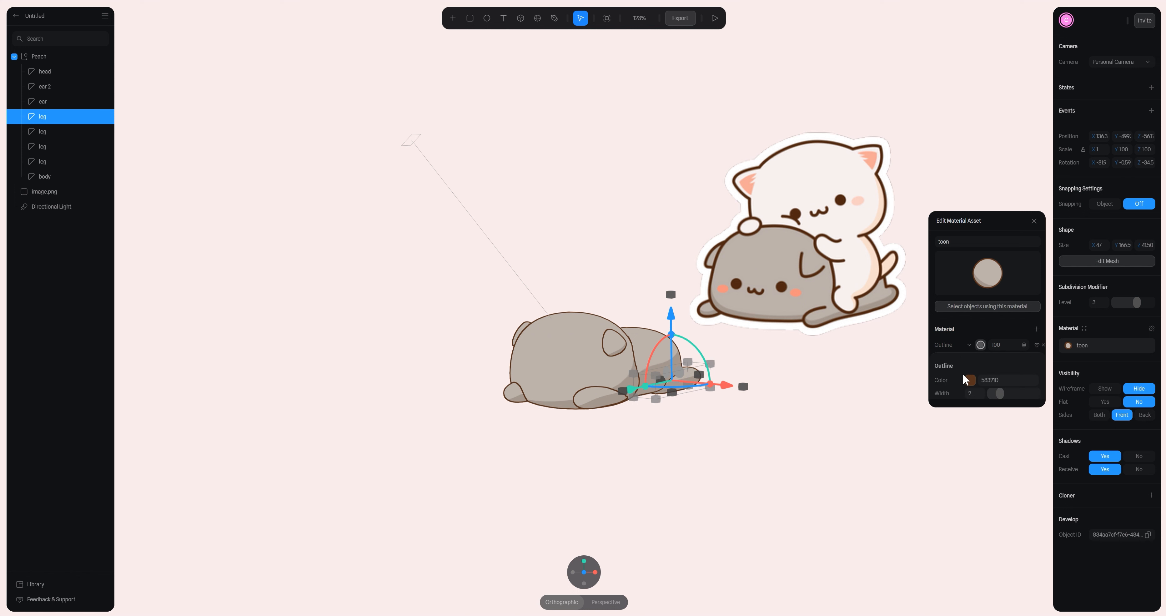
scroll(989, 364, "down", 2)
left_click(971, 331)
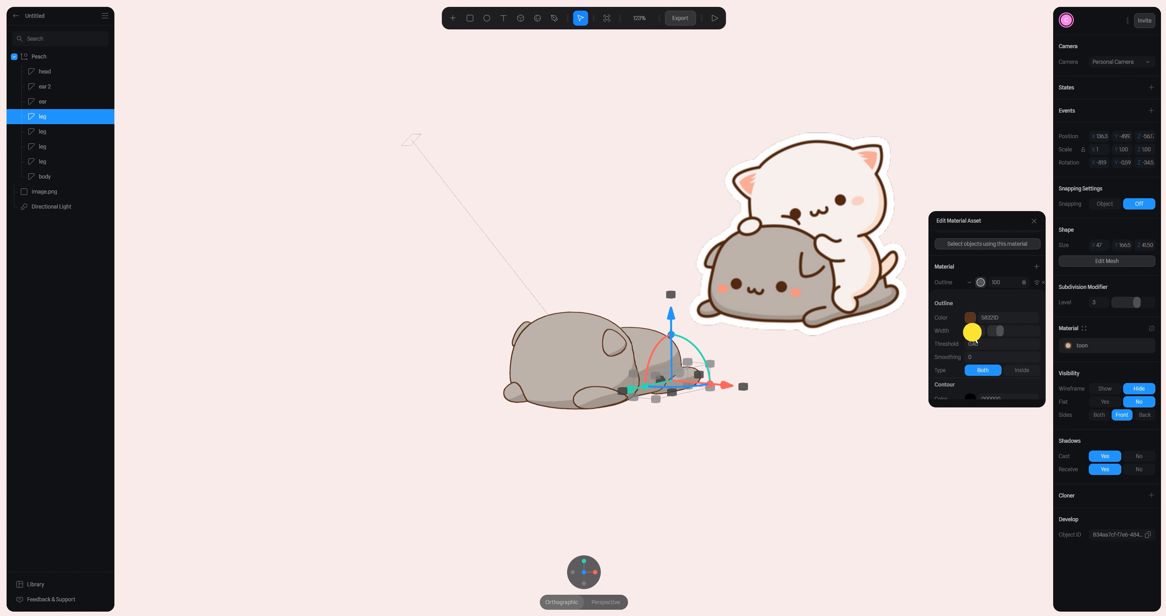
type("5")
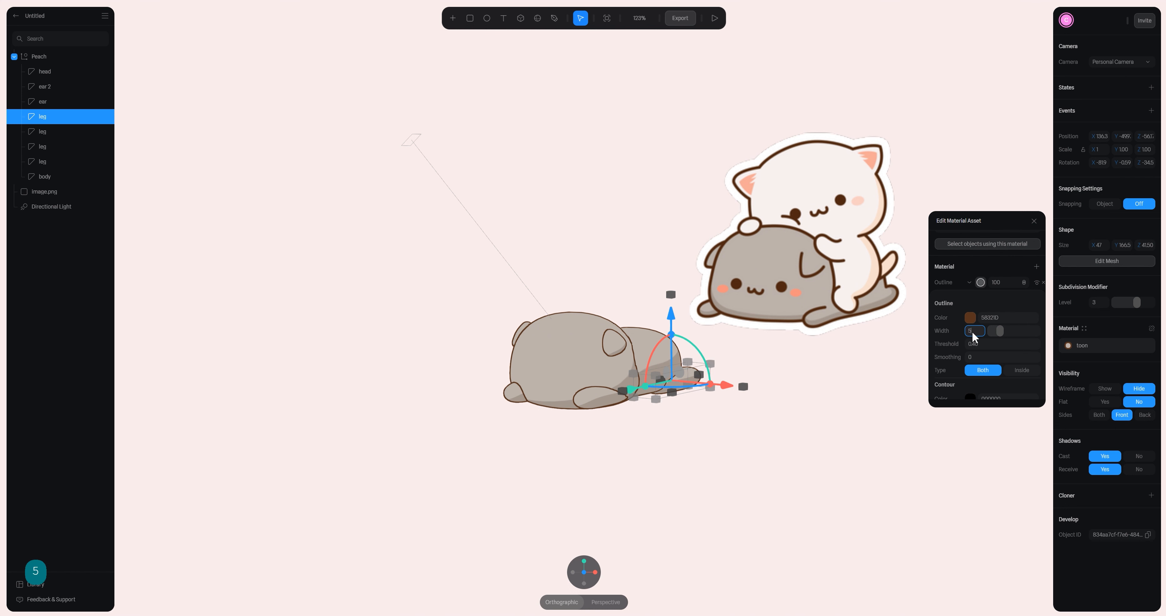
key("Return")
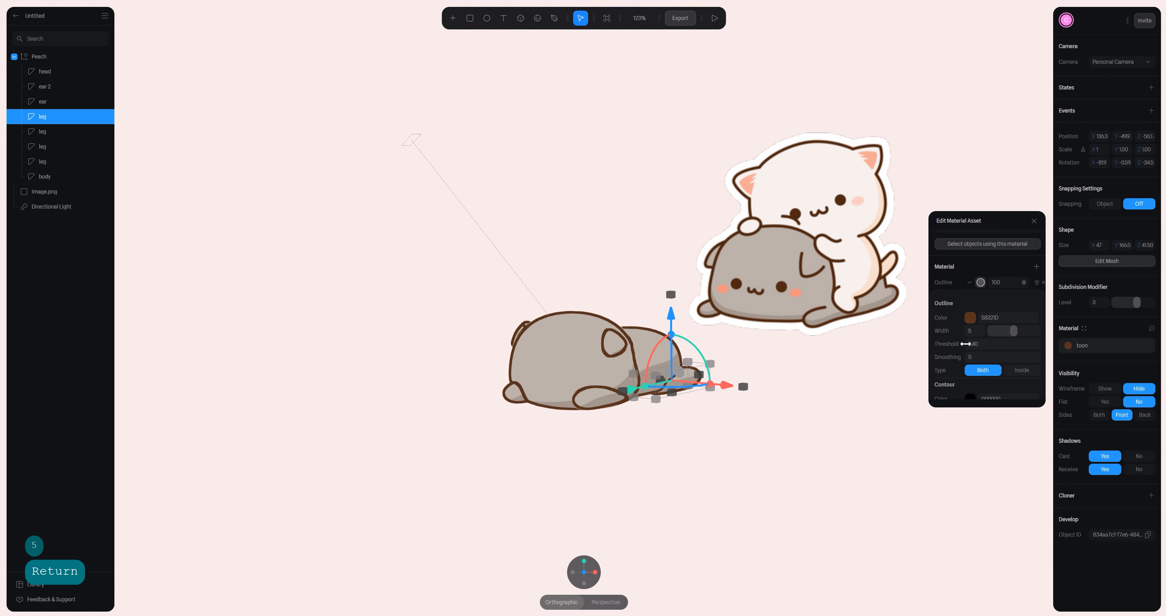
- Move the reference image down so that it sits level with the cat model
left_click(799, 390)
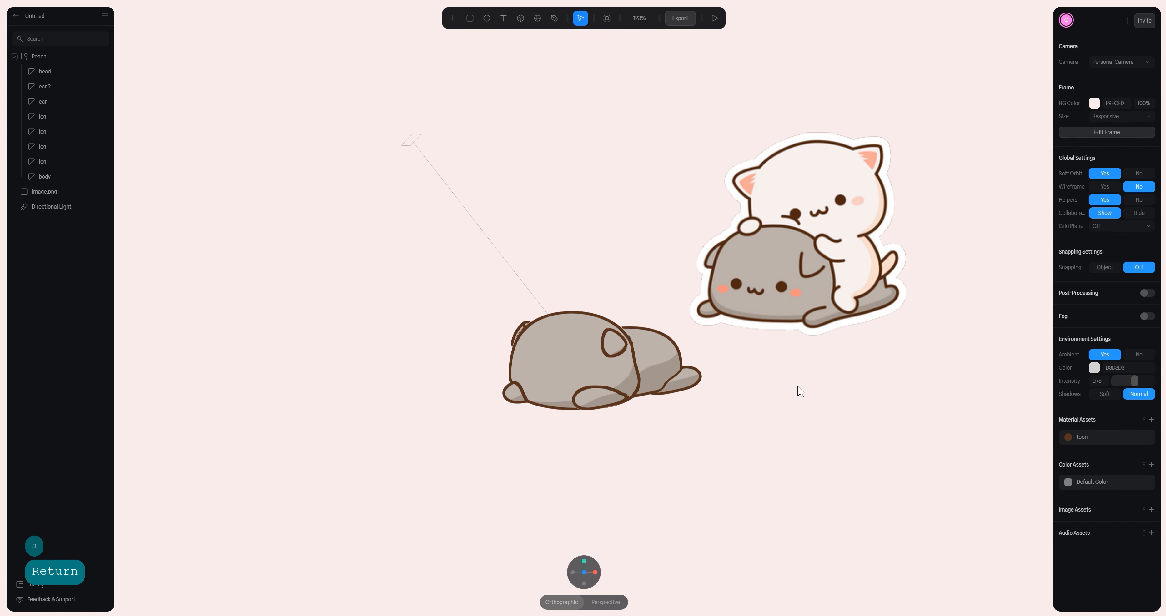
left_click(782, 300)
left_click_drag(782, 300, 779, 343)
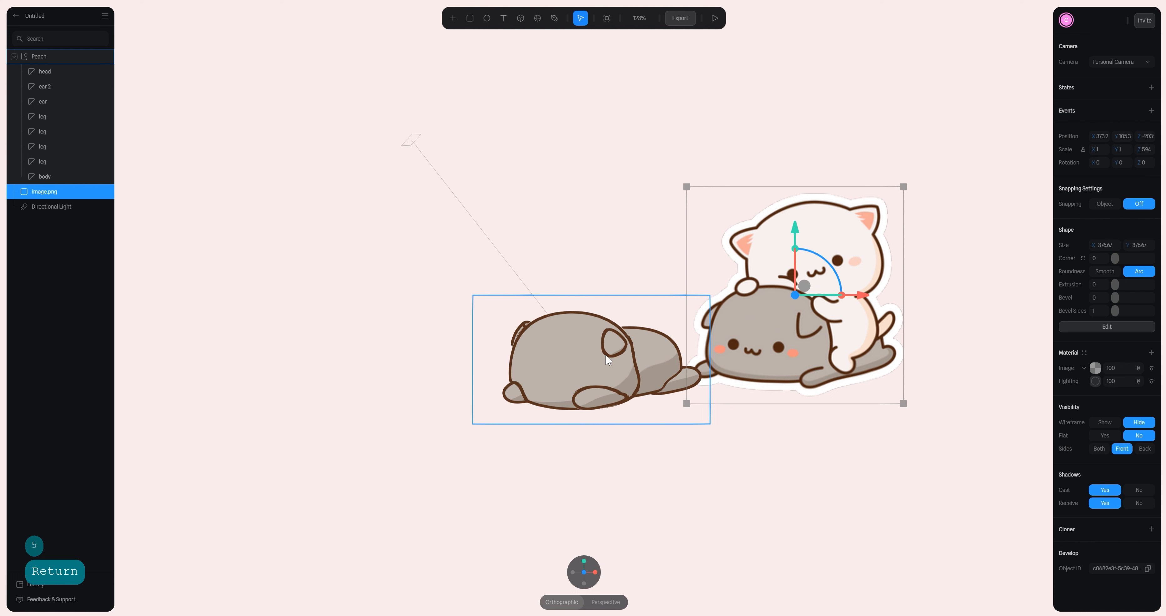
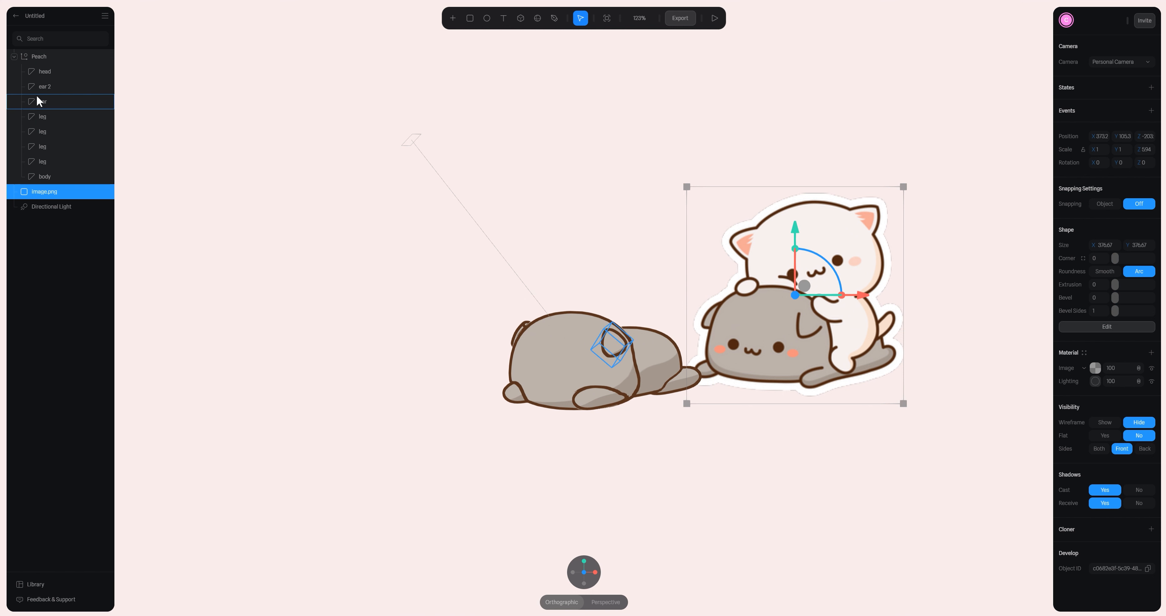
- Combine the head, both ears, all four legs and the body with a Boolean Union
left_click(45, 74)
left_click(45, 175, "shift")
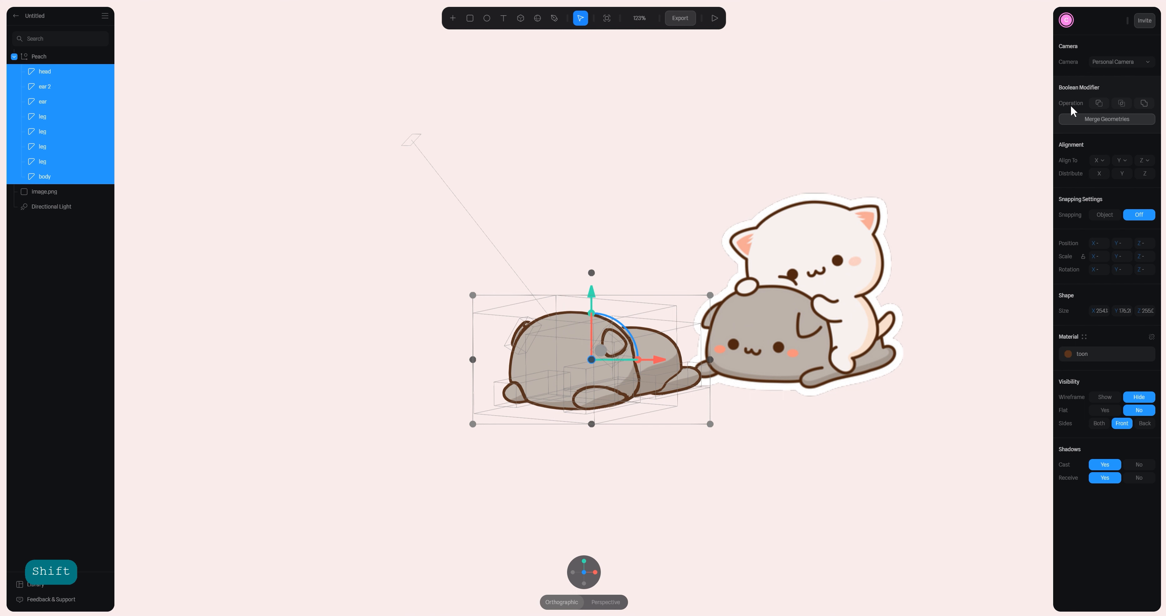
left_click(1144, 105)
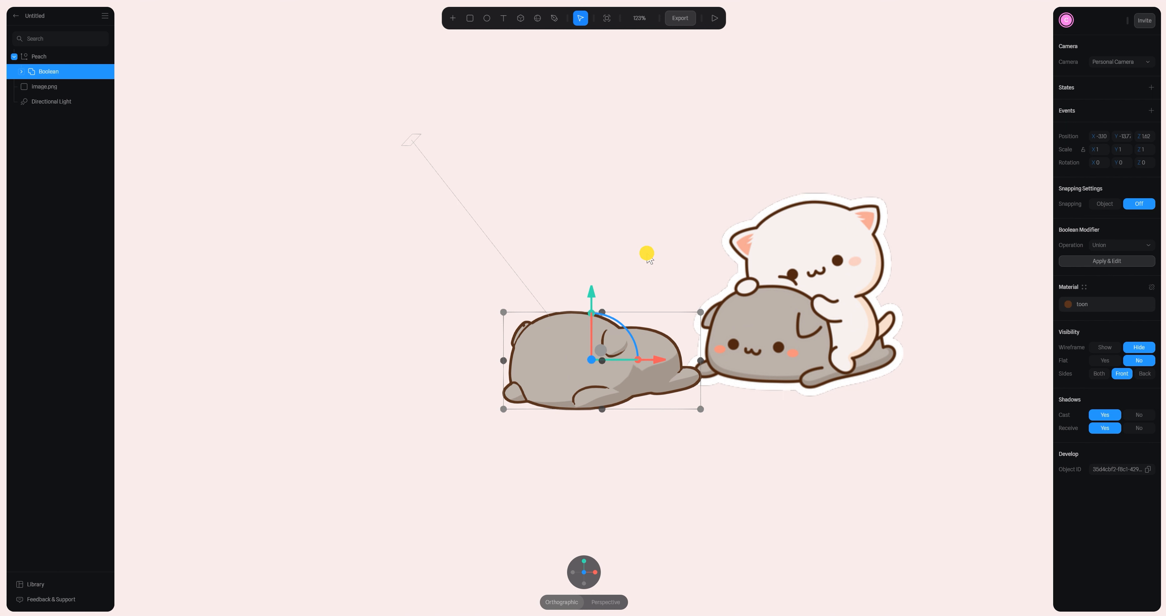
left_click(648, 255)
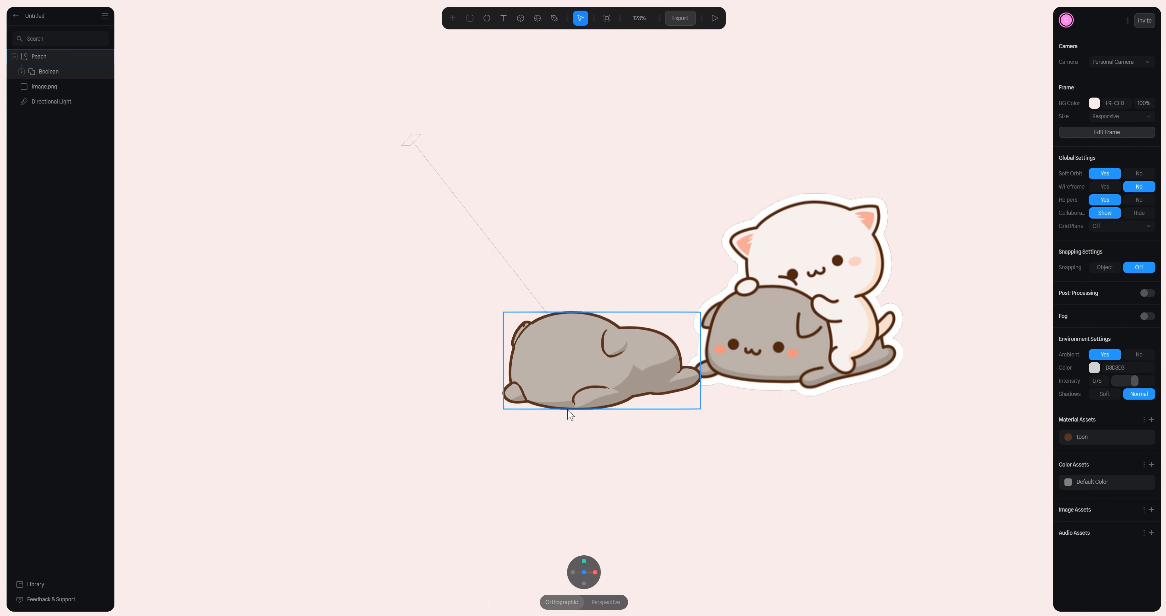
- Edit the mesh of the body inside the Boolean and shift its edge near the head slightly further toward the head
left_click_drag(671, 380, 539, 353)
left_click(539, 353)
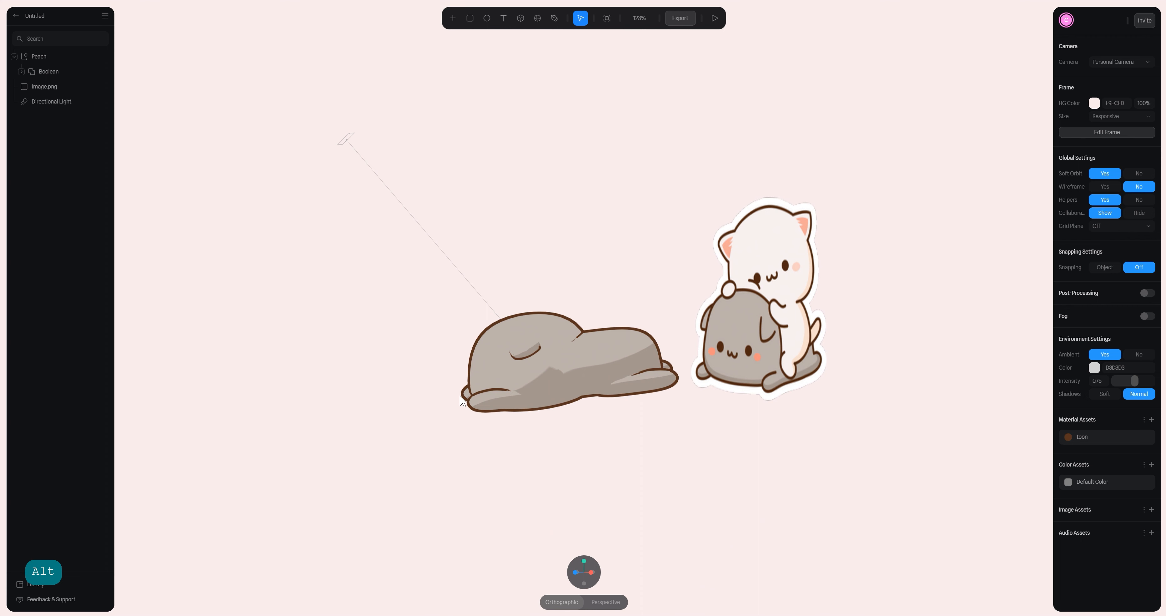
left_click_drag(624, 331, 629, 391, "alt")
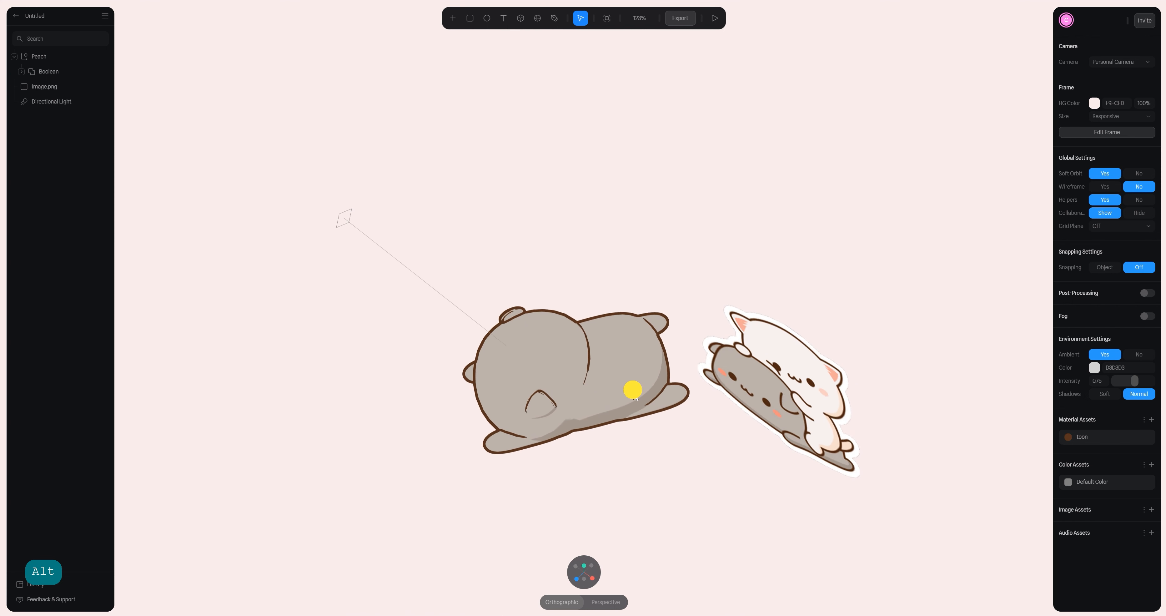
left_click(21, 72)
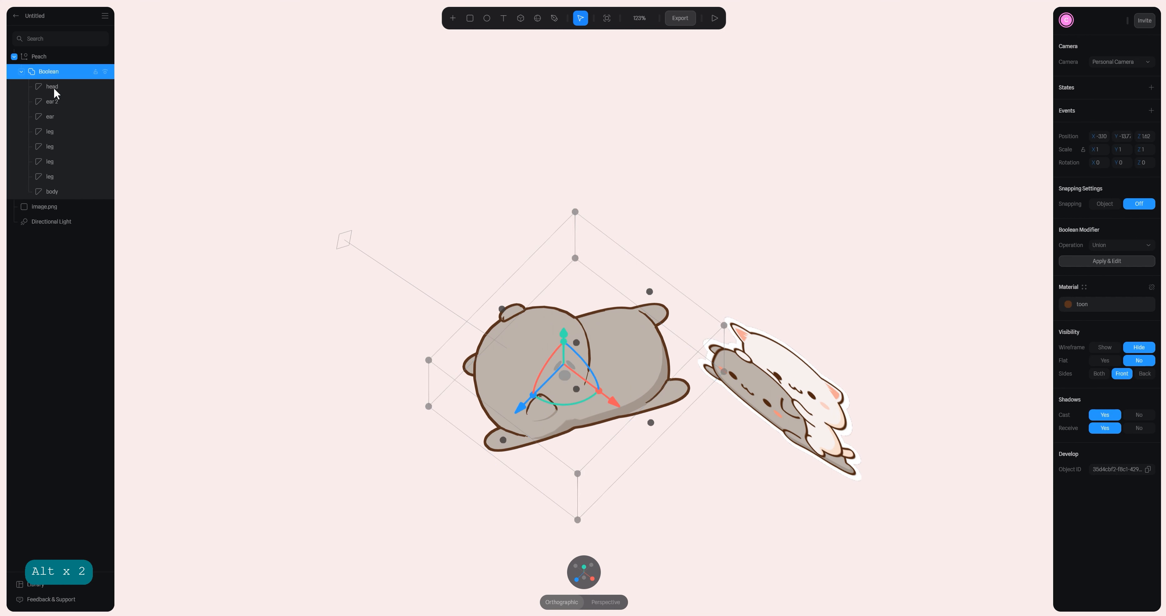
left_click(52, 191)
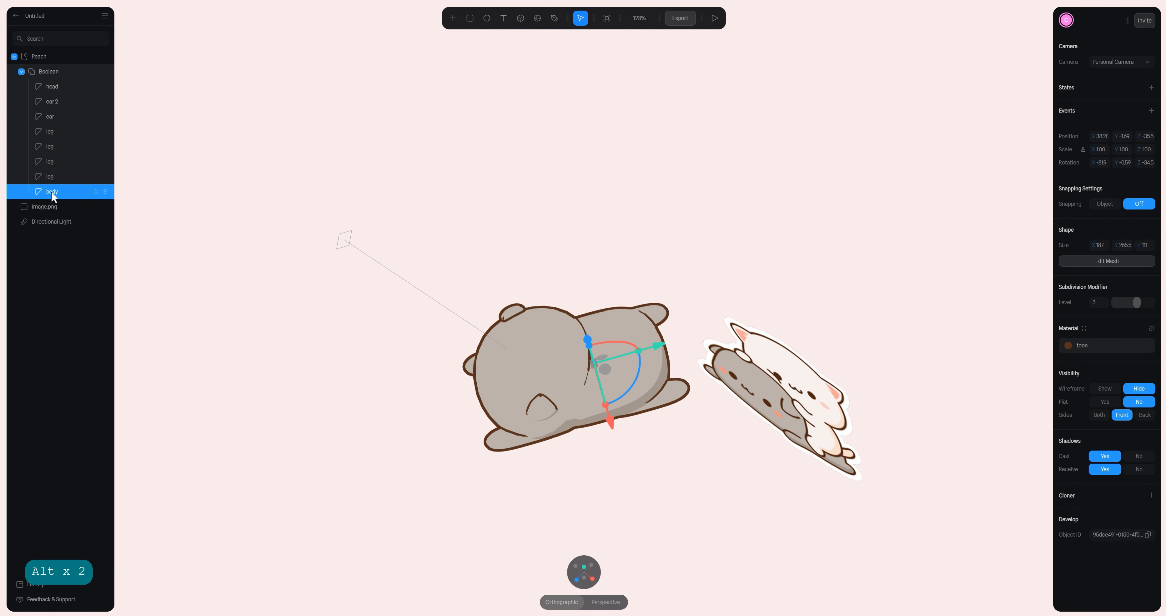
left_click(1117, 261)
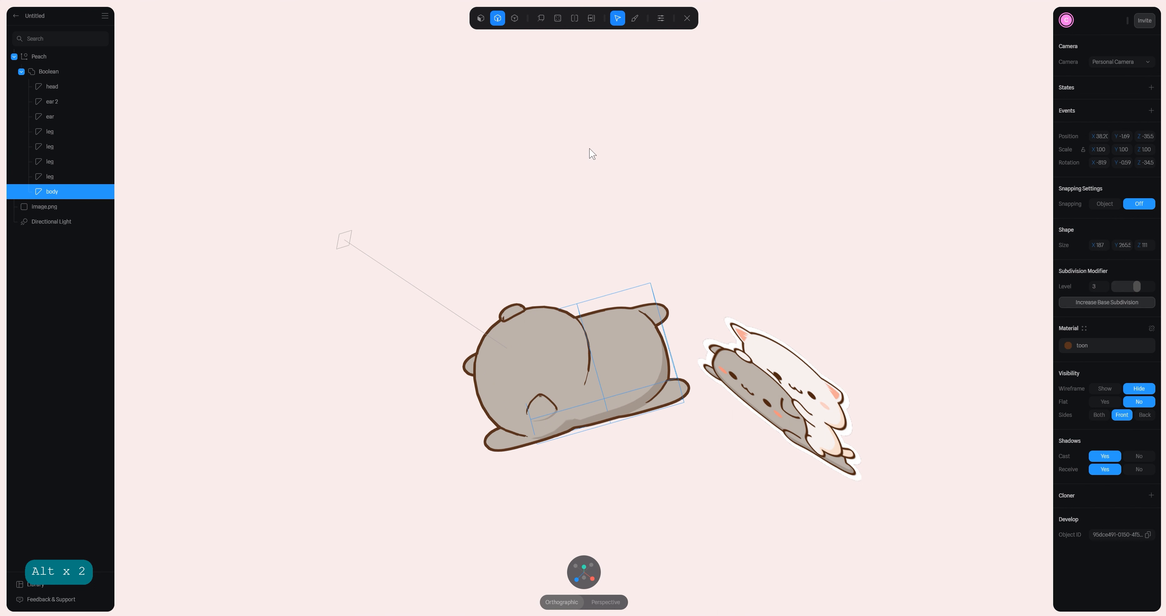
left_click(589, 350)
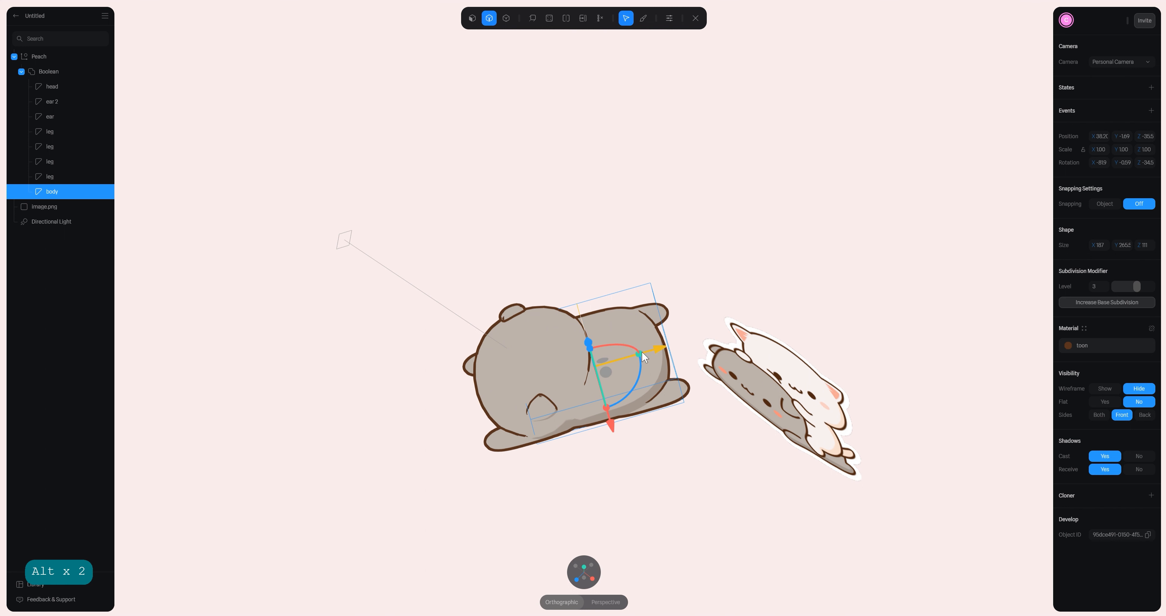
left_click_drag(659, 350, 646, 354)
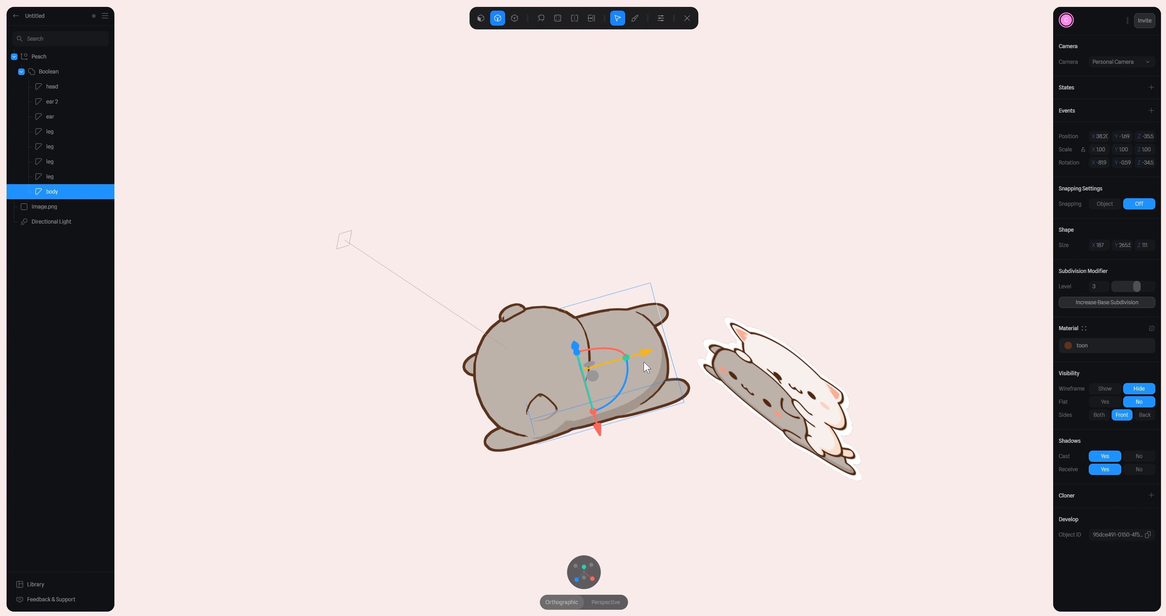
left_click_drag(671, 320, 758, 258, "alt")
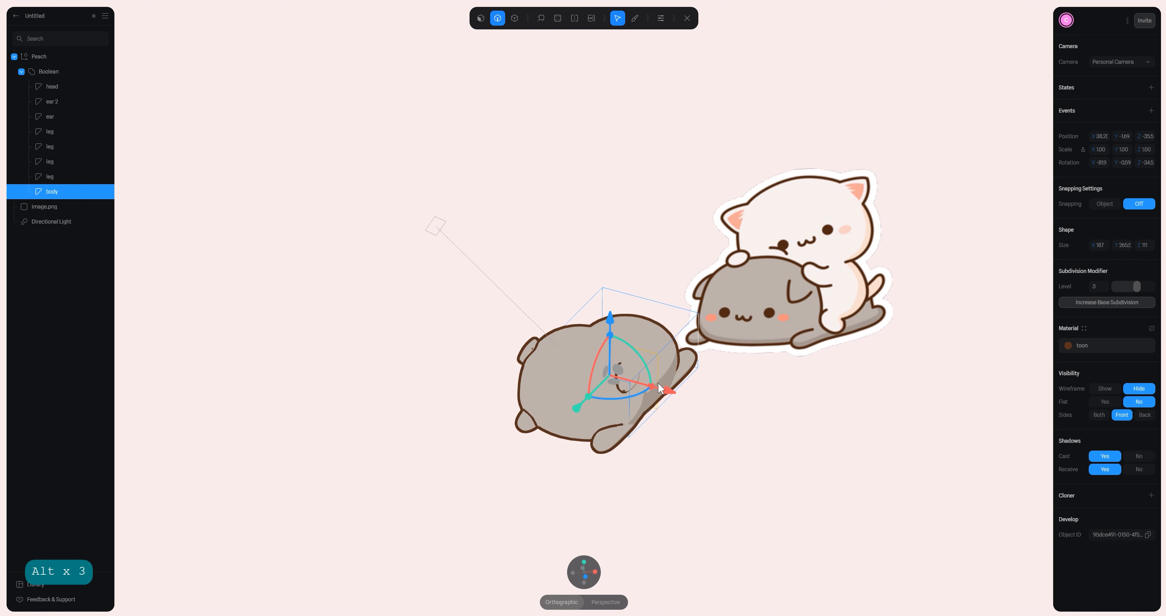
left_click(666, 240)
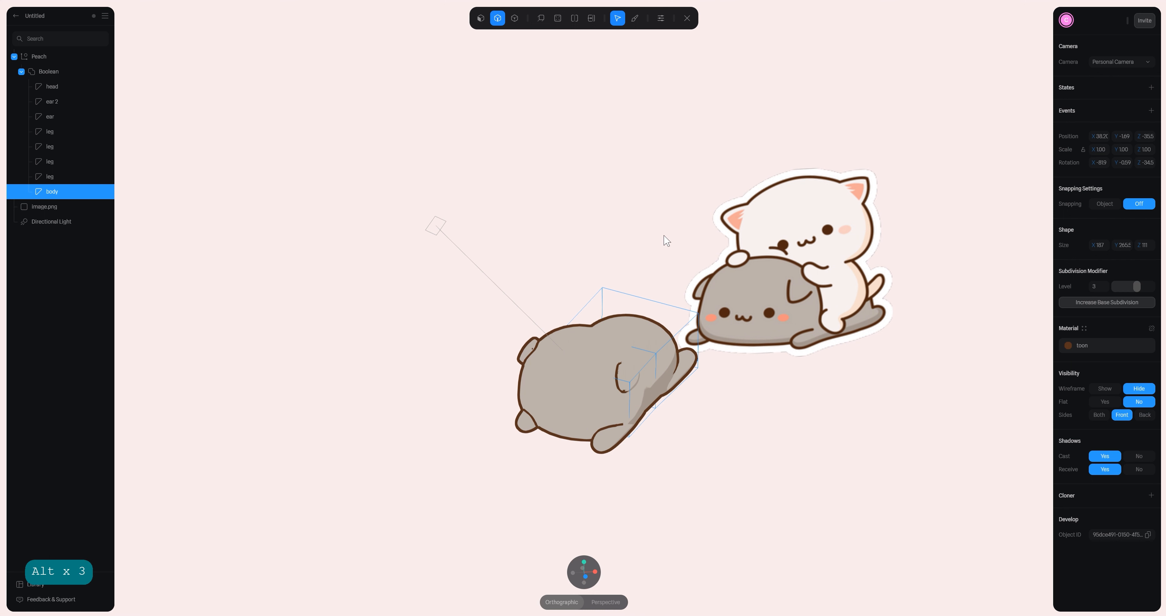
double_click(665, 209)
- Take both ears out of the Boolean and place them directly in the Peach group
left_click_drag(693, 275, 714, 248, "alt")
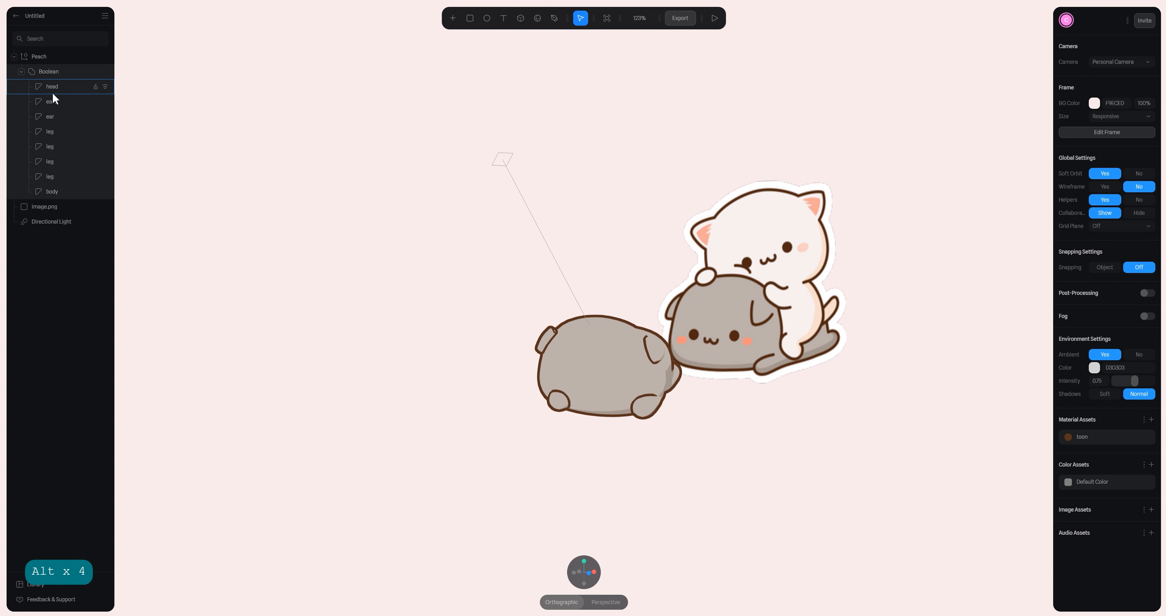
left_click(52, 114)
left_click_drag(52, 102, 44, 65, "ctrl")
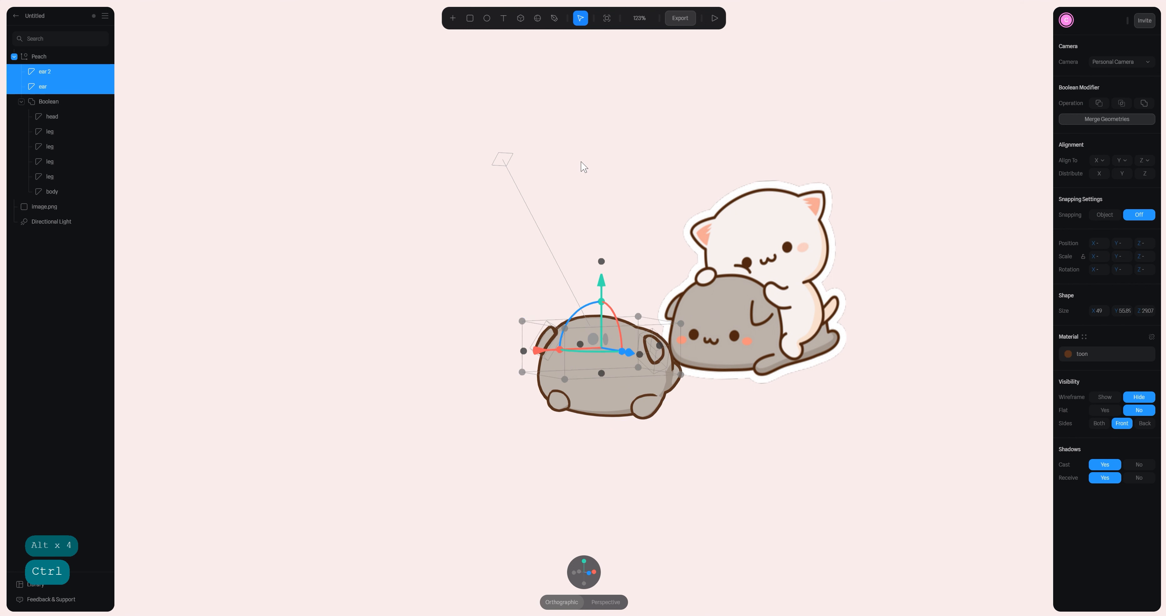
left_click(616, 192)
left_click_drag(616, 193, 588, 198, "alt")
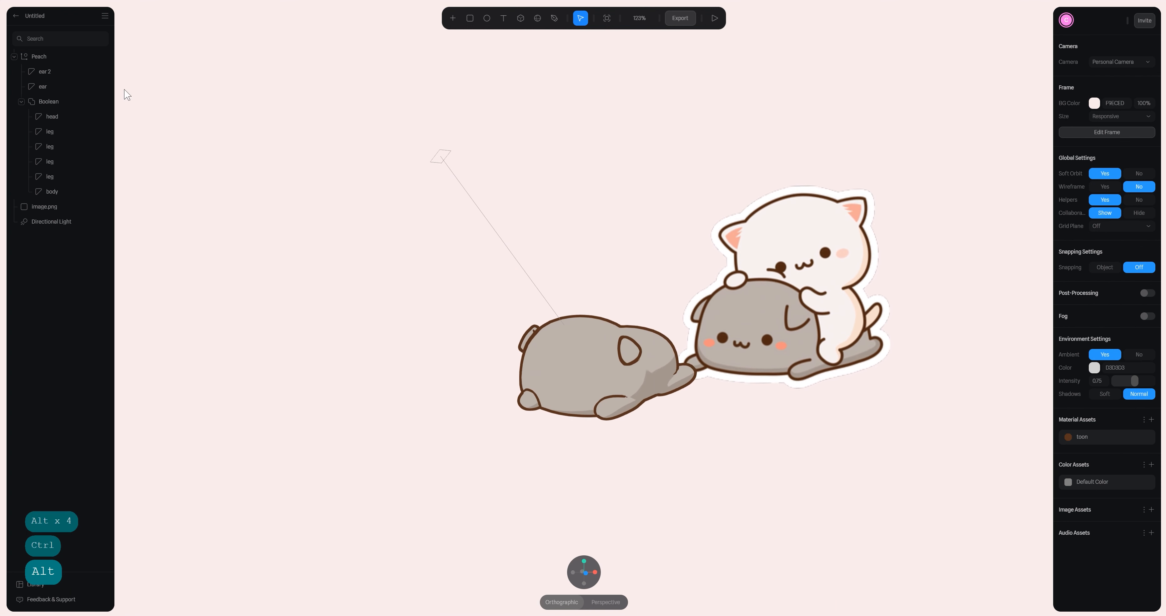
- Nudge each of the two ears slightly along its own axis to refine its placement on the cat's head
left_click(46, 73)
left_click_drag(581, 365, 585, 366)
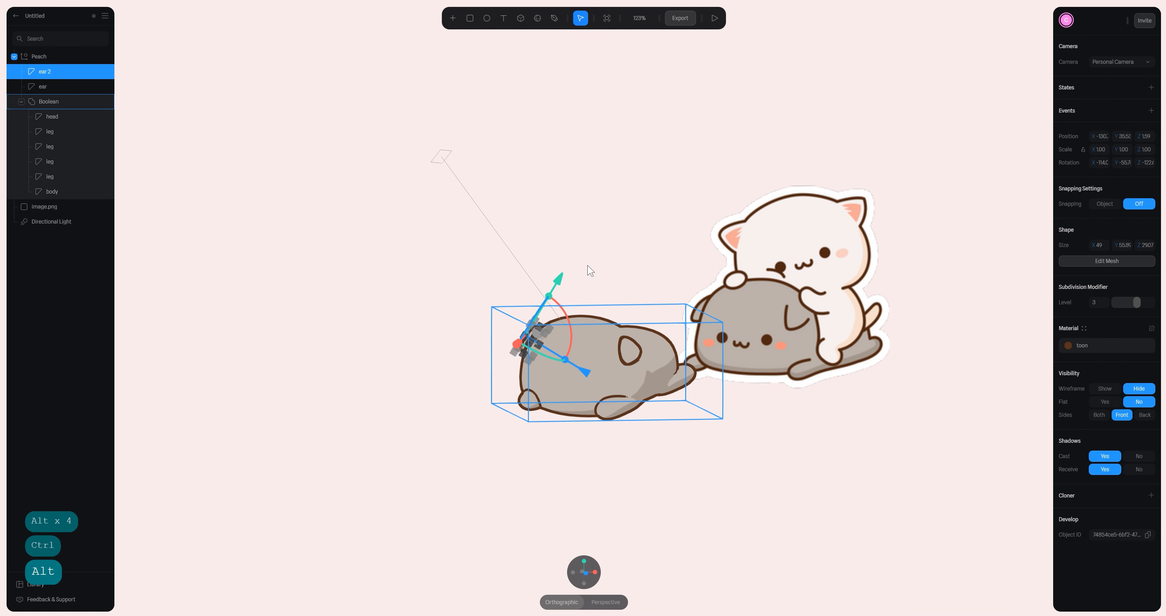
left_click(589, 271)
left_click(49, 83)
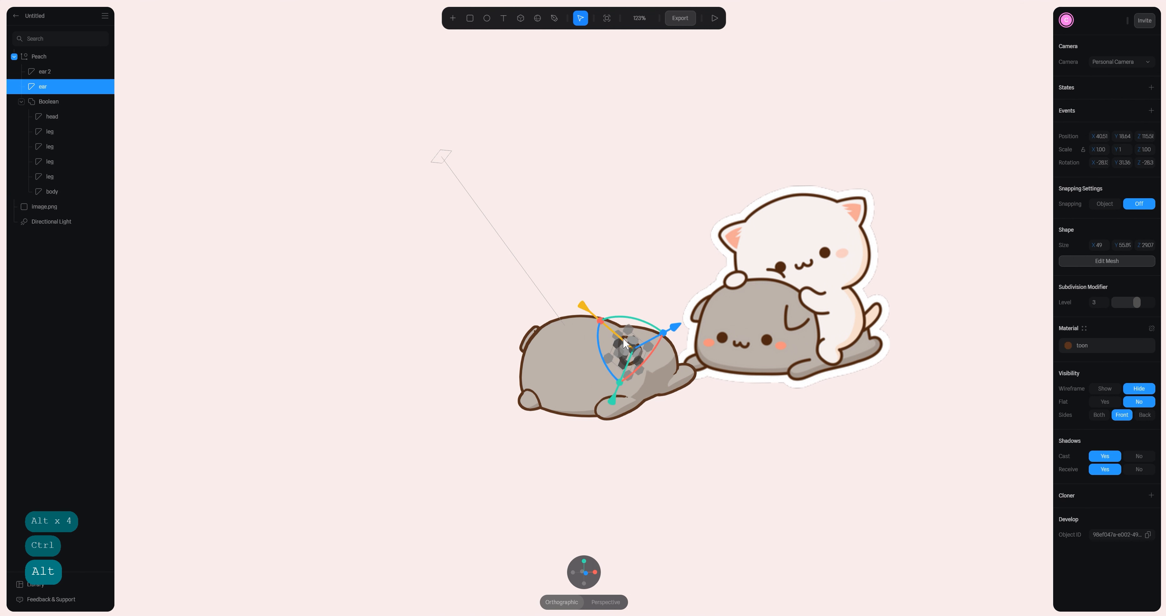
left_click_drag(672, 327, 652, 269)
left_click(619, 278)
- Move all four legs inside the Boolean down slightly together
left_click(584, 572)
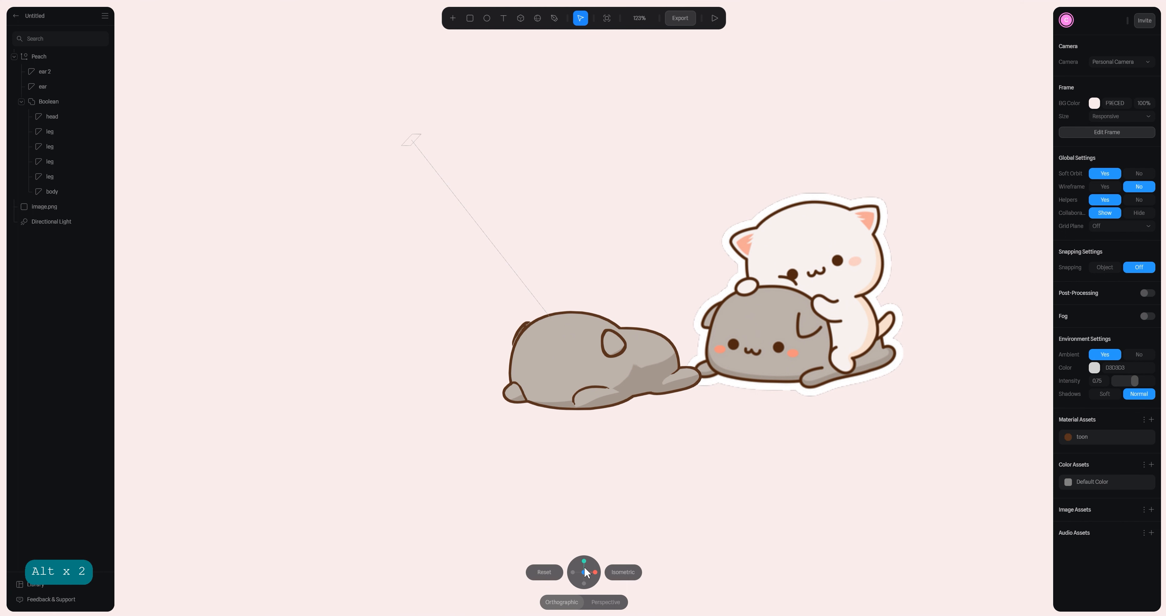
left_click(53, 133)
left_click(53, 147, "shift")
left_click(52, 158, "shift")
left_click(65, 178, "ctrl")
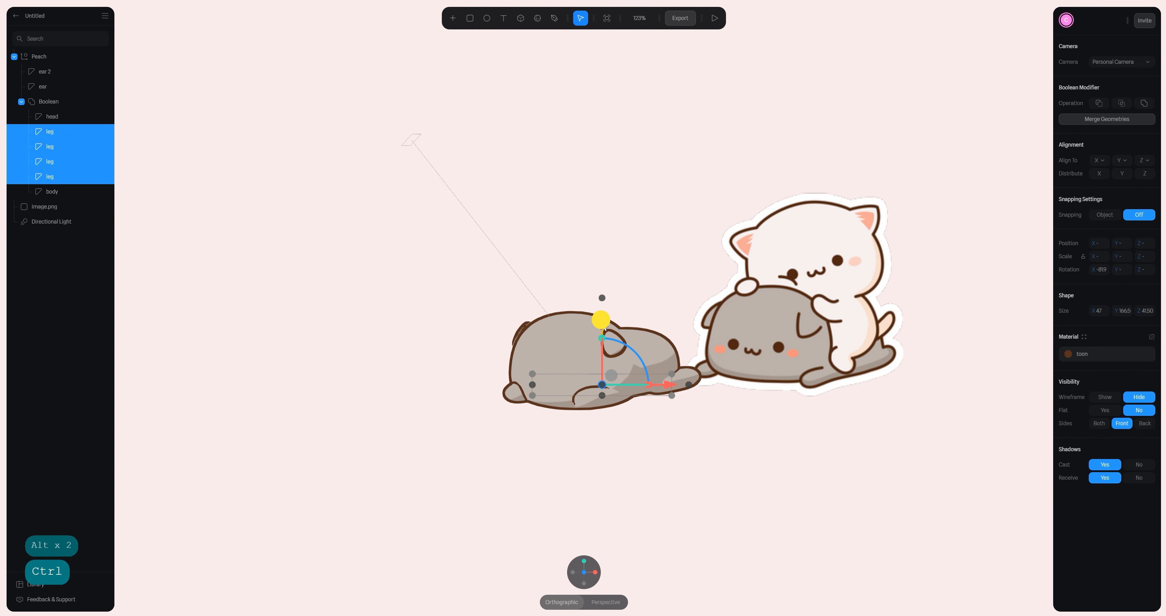
left_click_drag(605, 328, 601, 320)
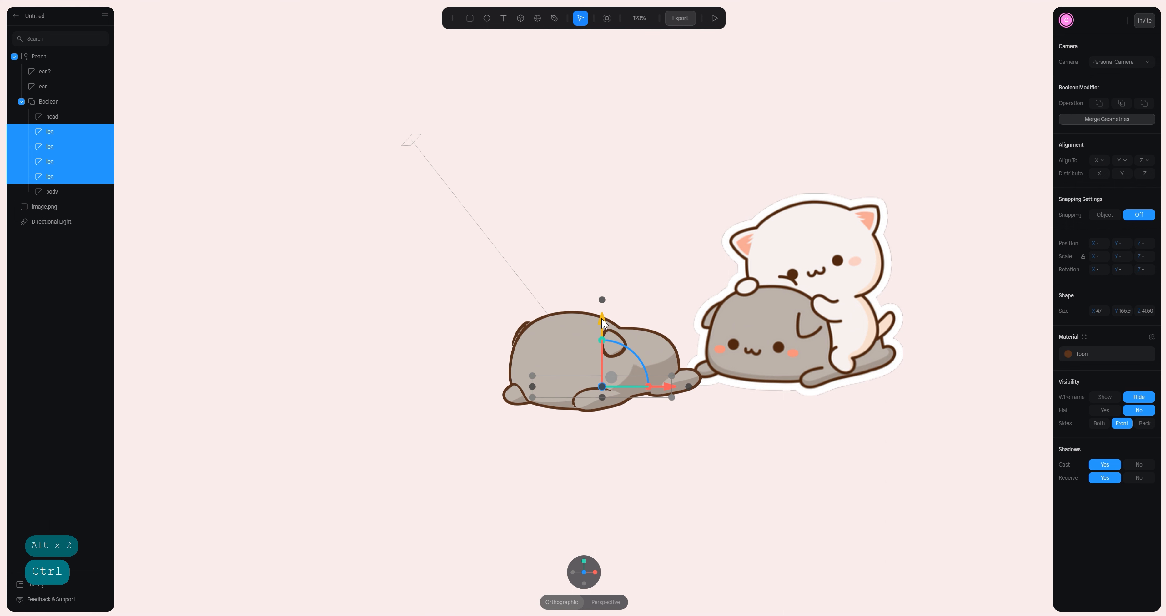
left_click(639, 254)
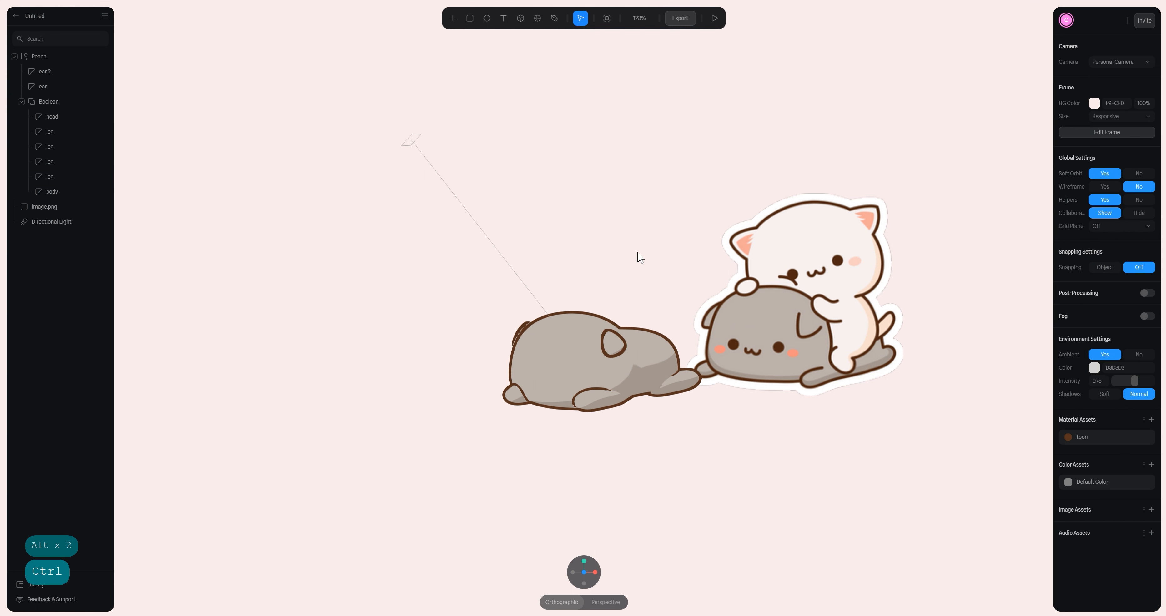
- Lower the body inside the Boolean slightly so its back sits further down behind the head
left_click(658, 257)
left_click_drag(657, 258, 592, 259, "alt")
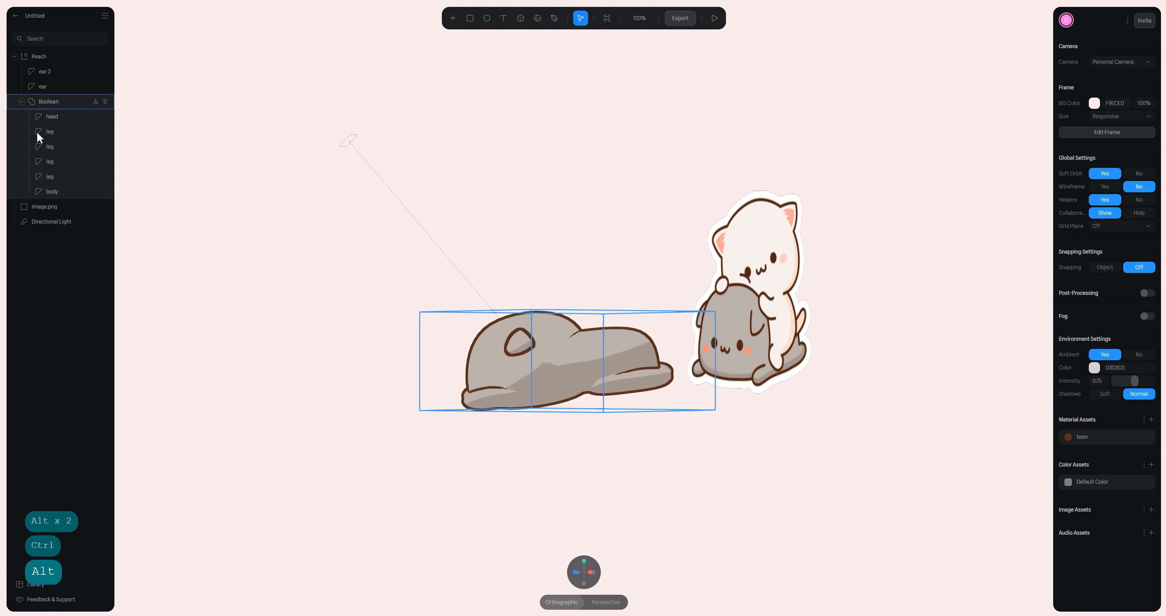
left_click(57, 192)
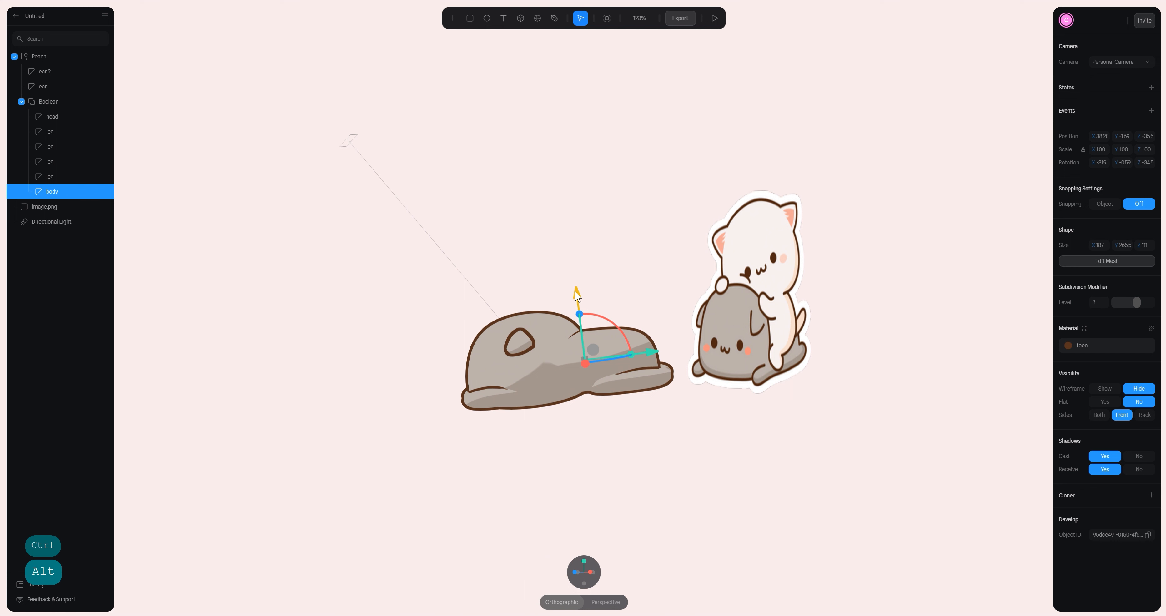
left_click_drag(577, 298, 576, 295)
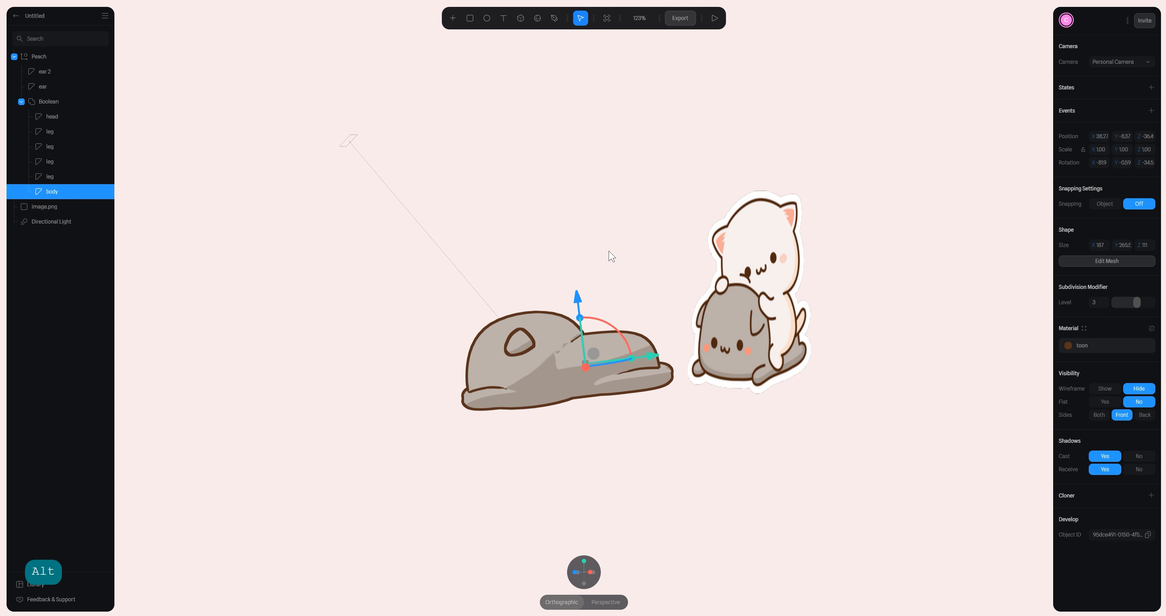
mouse_move(612, 256)
left_mouse_down("alt")
mouse_move(645, 226)
mouse_move(600, 240)
left_mouse_up("alt")
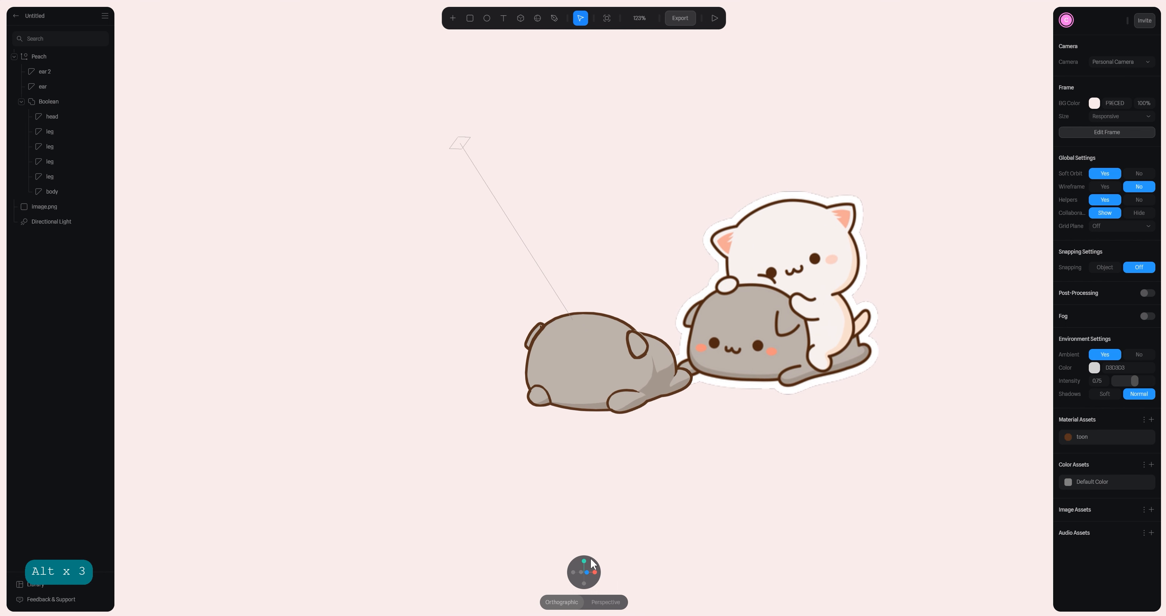
- Add a cube about 6 units wide at the start of the grey cat's mouth in the reference image and convert it to a smoothed mesh
left_click(587, 573)
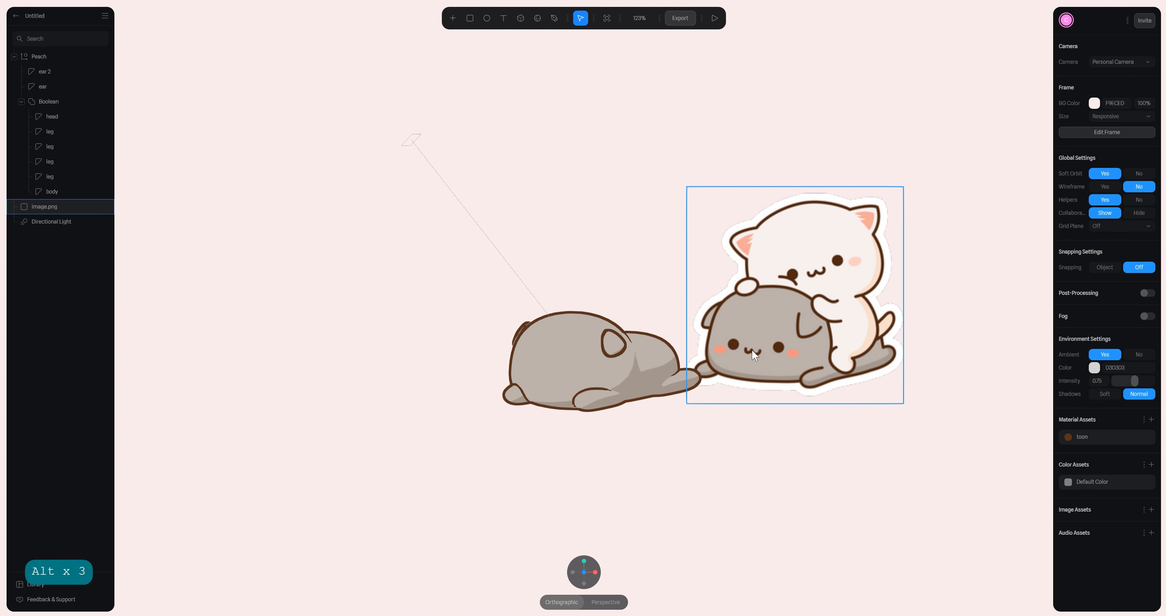
left_click(521, 18)
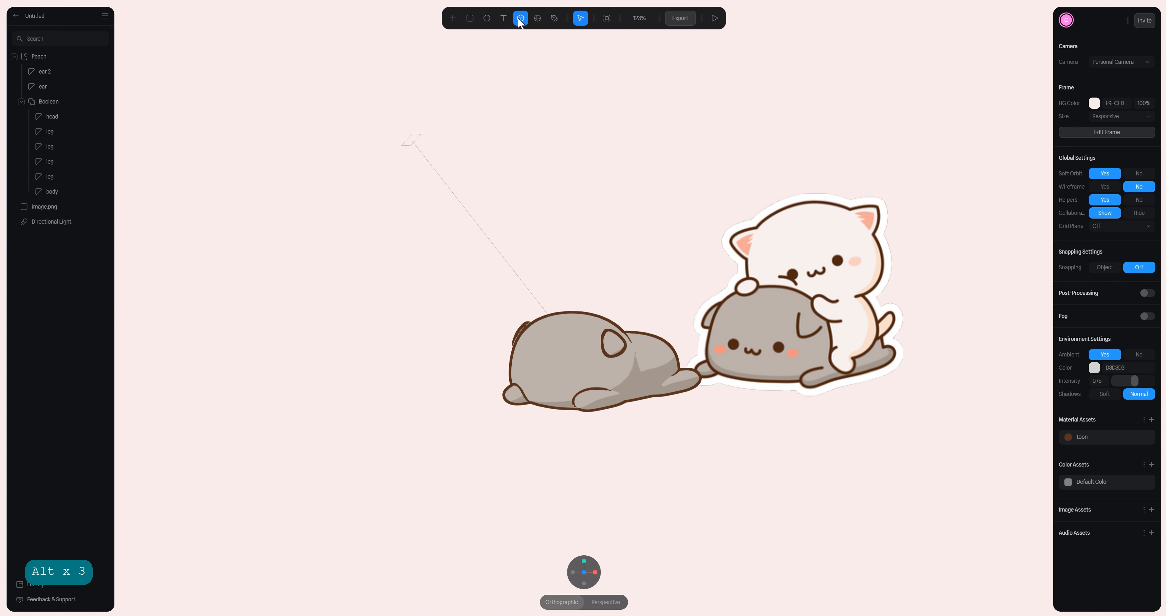
left_click(740, 353)
left_click(791, 482)
scroll(779, 380, "up", 5)
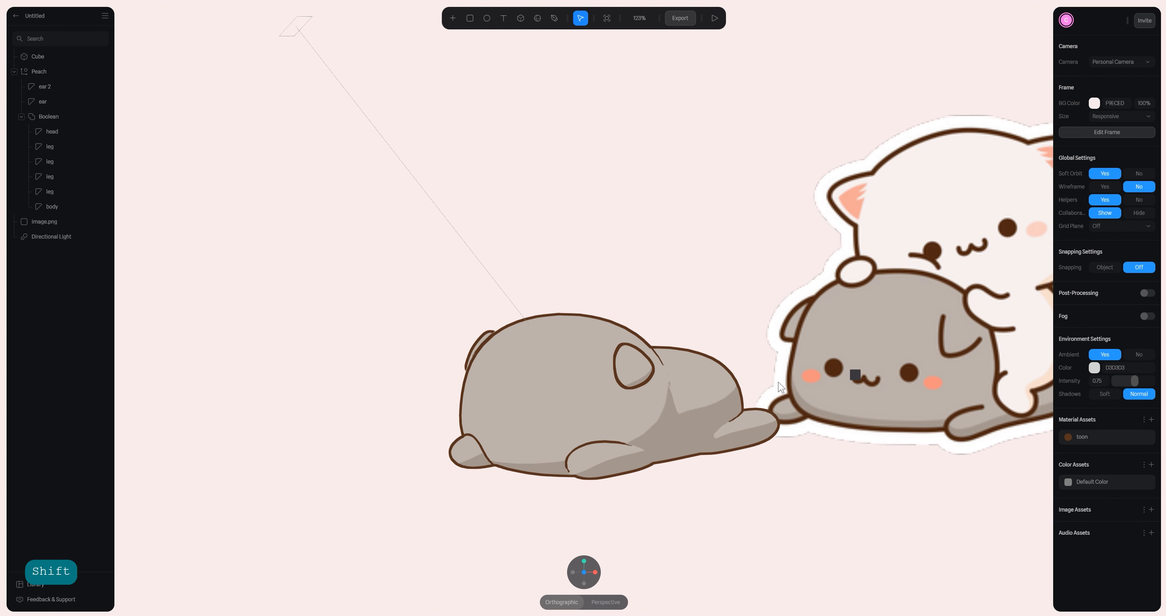
left_click_drag(473, 270, 45, 240)
scroll(614, 382, "up", 5)
left_click_drag(584, 344, 563, 179)
left_click(502, 289)
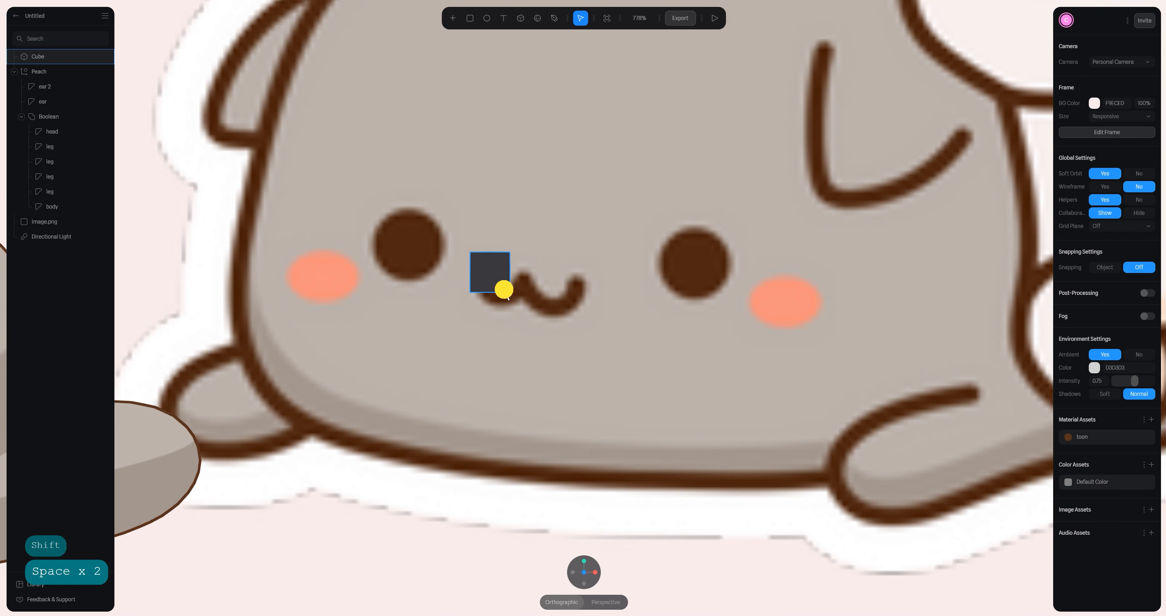
scroll(500, 272, "up", 5)
left_click_drag(441, 269, 436, 226)
left_click(1100, 300)
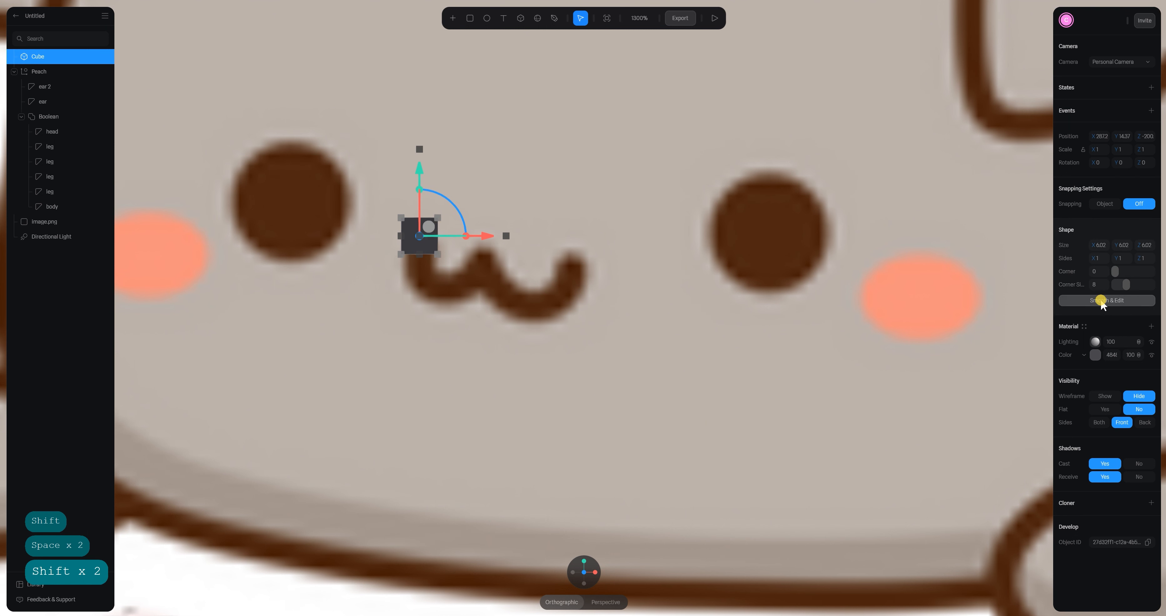
left_click(688, 18)
- Edit the cube's mesh and extrude its bottom face a short way down along the start of the mouth line
key("space")
left_click_drag(502, 141, 579, 163)
key("s")
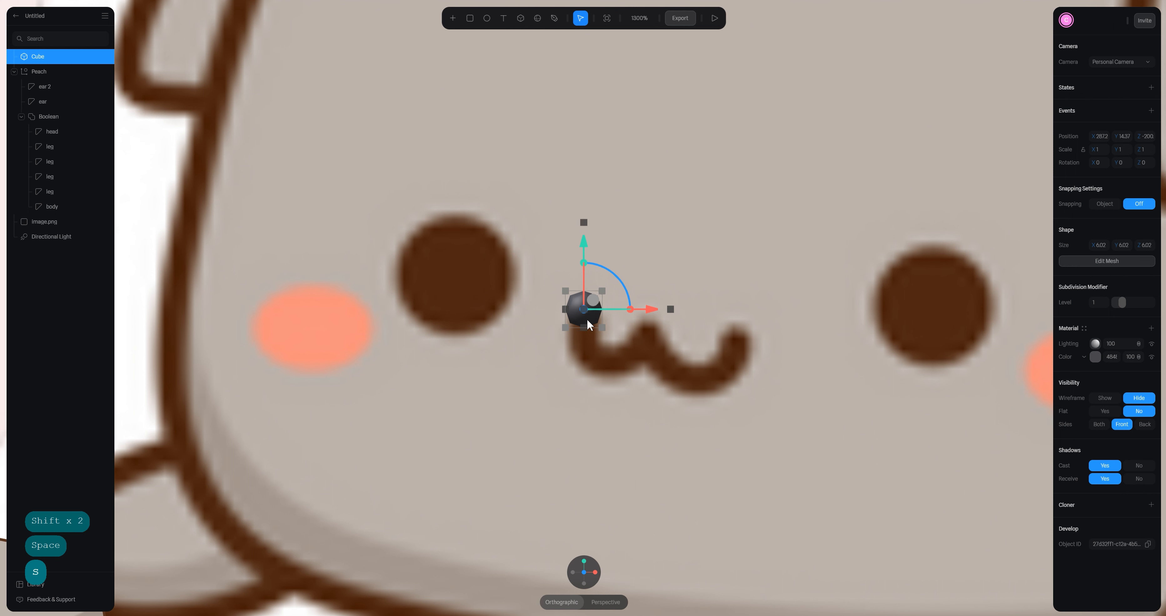
middle_click_drag(667, 279, 667, 264)
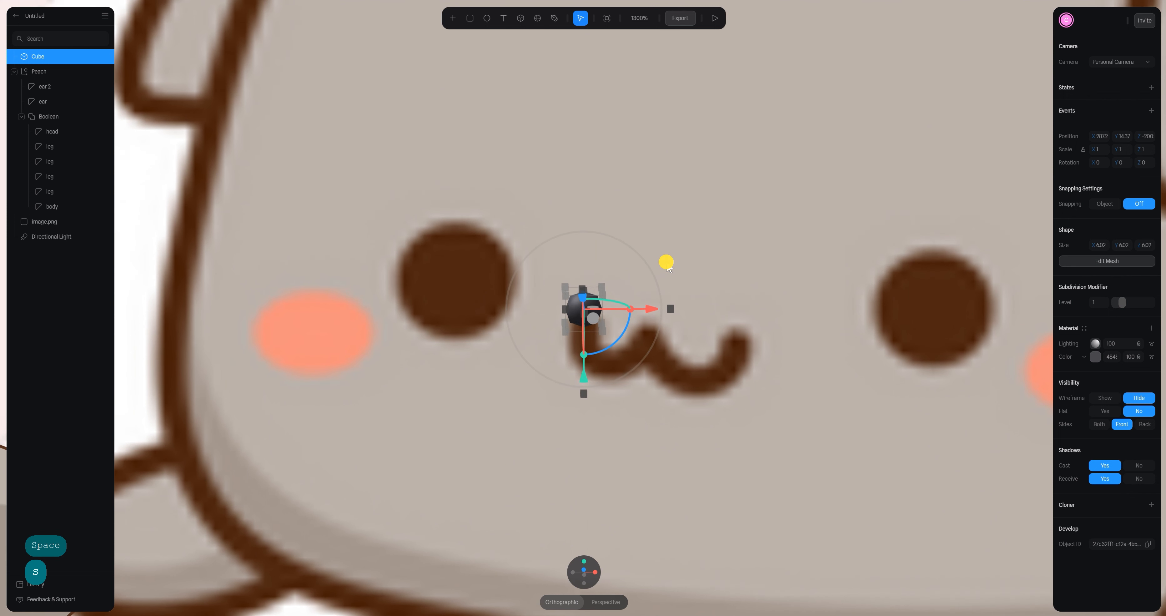
key("alt")
left_click(1114, 262)
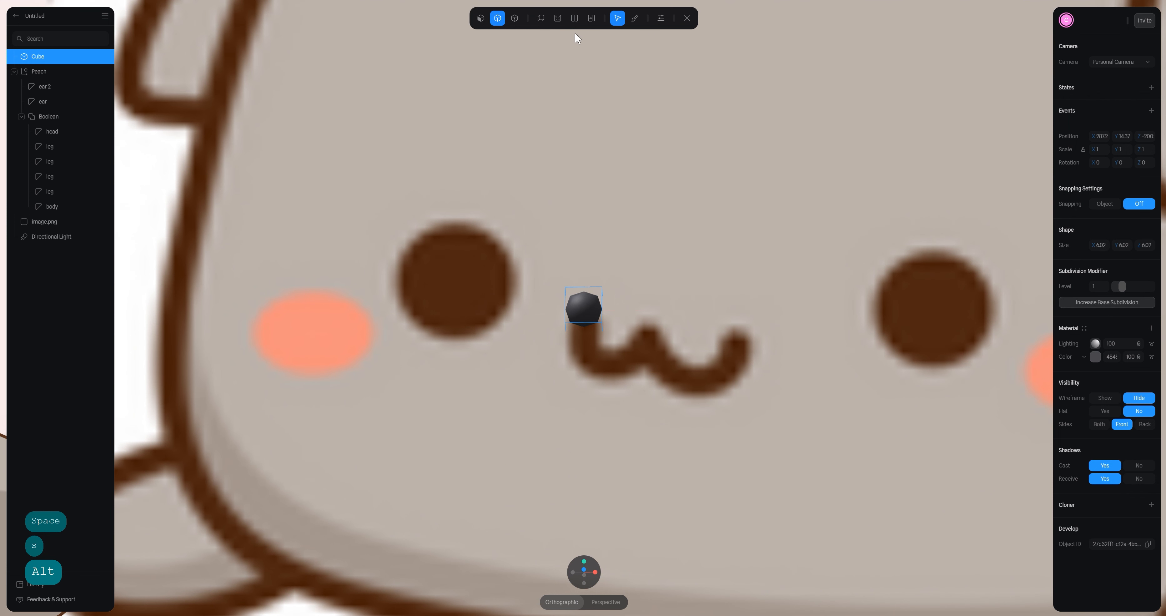
left_click(481, 19)
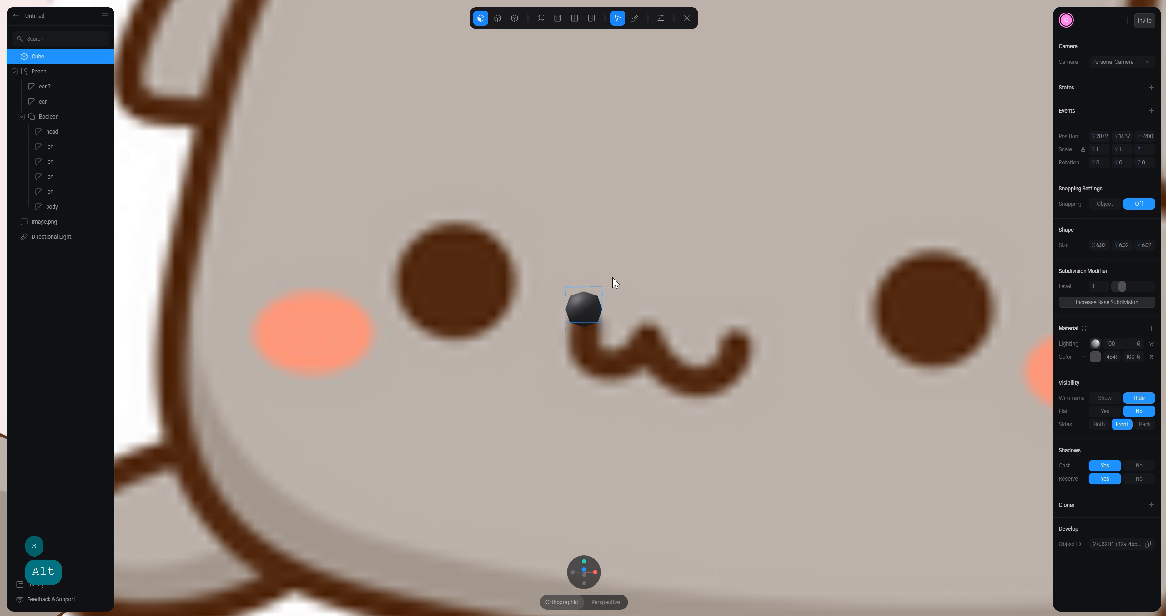
left_click(587, 335)
left_click(540, 18)
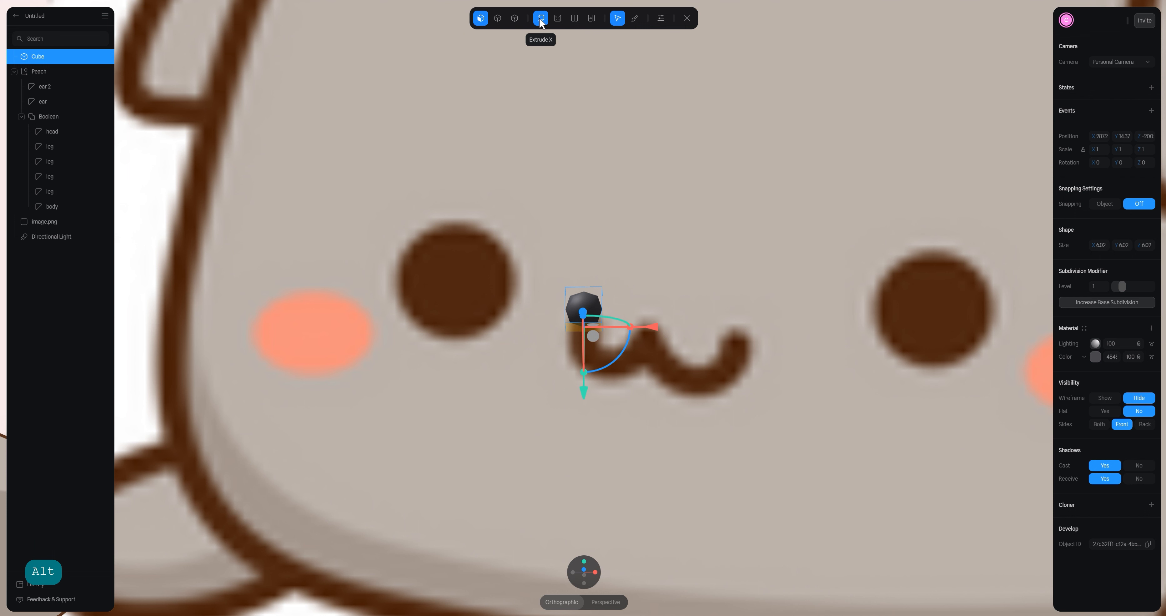
left_click(541, 18)
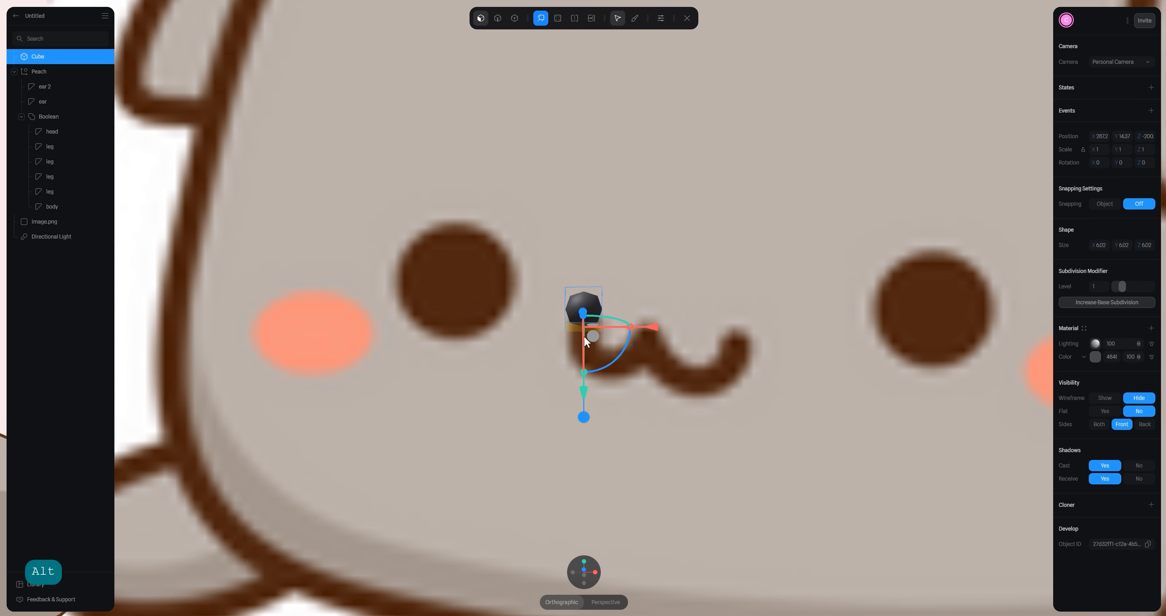
left_click_drag(584, 416, 584, 429)
- Rotate and extrude the end face repeatedly to trace the mouth's first curve up to its middle peak
left_click(583, 570)
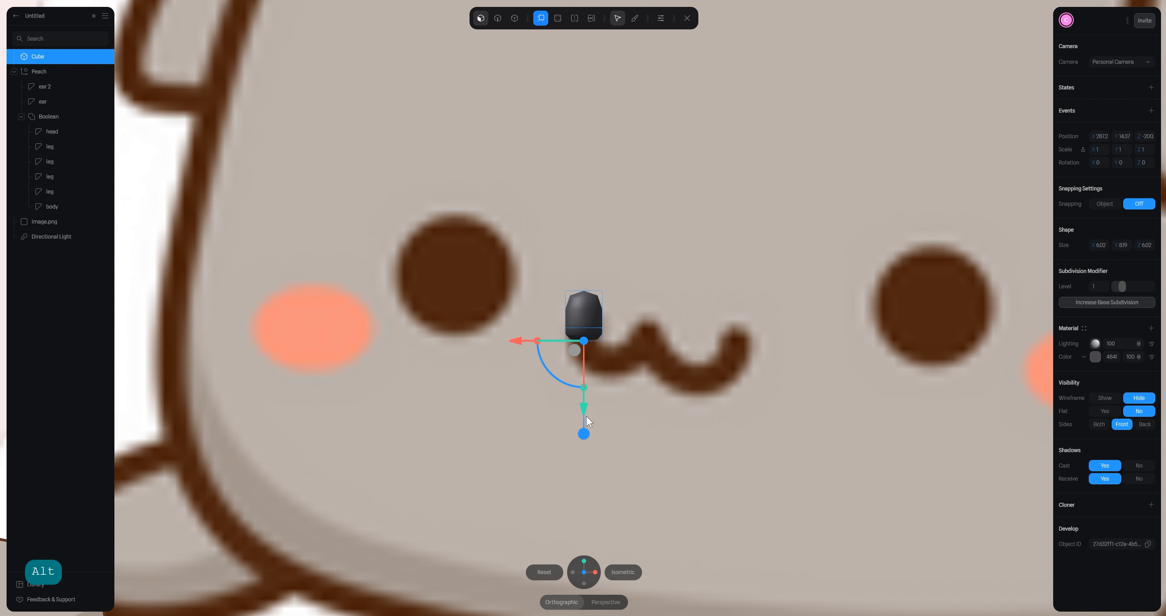
left_click_drag(560, 379, 582, 396)
left_click_drag(632, 434, 652, 456)
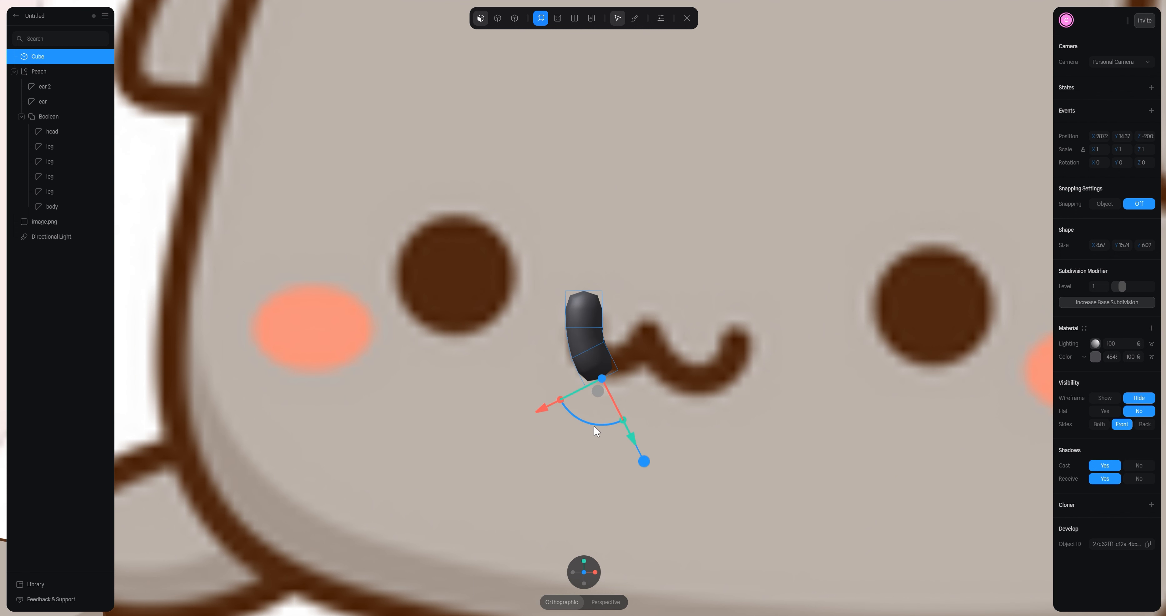
left_click_drag(597, 427, 682, 366)
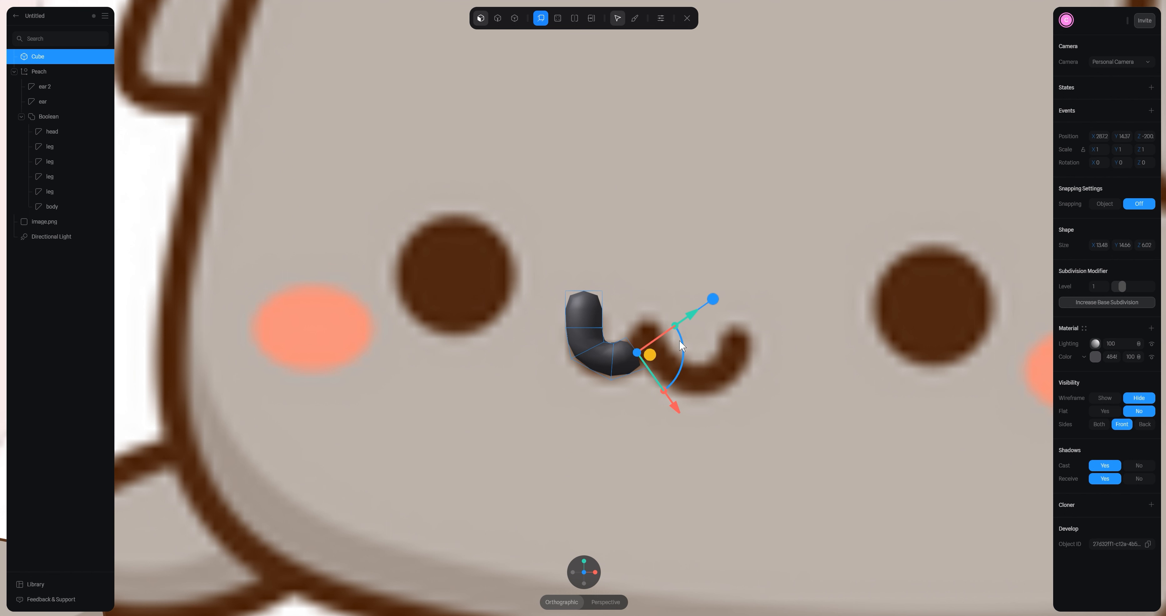
left_click_drag(713, 300, 727, 286)
left_click_drag(698, 339, 660, 336)
left_click_drag(727, 291, 739, 283)
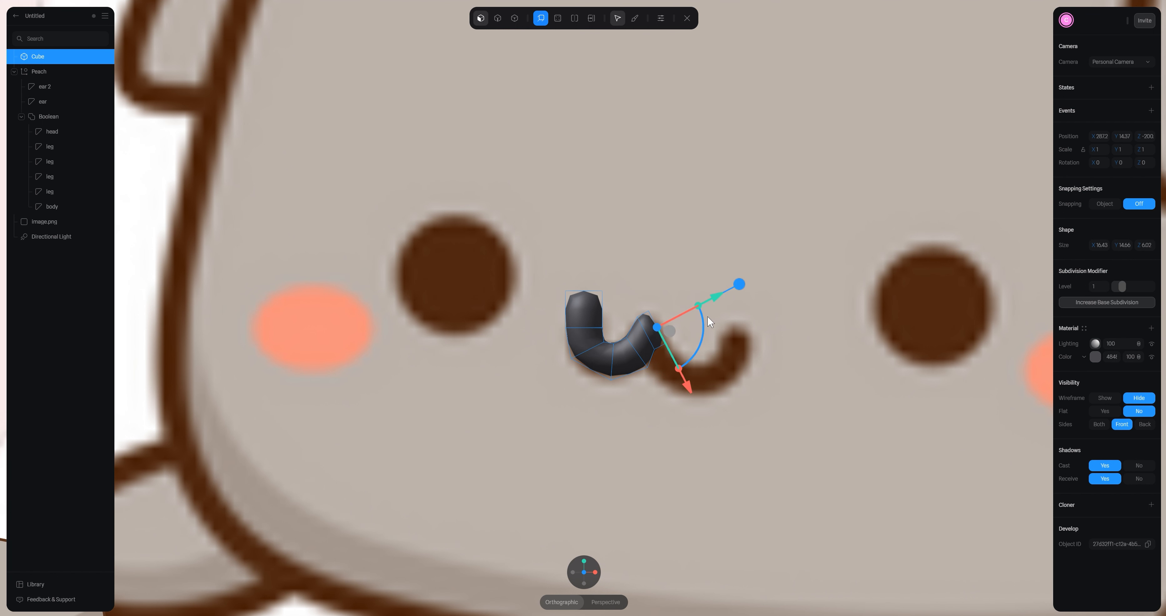
- Continue rotating and extruding the end face to trace the mouth's second curve up to its far end
left_click_drag(703, 320, 667, 362)
left_click_drag(747, 382, 773, 396)
left_click_drag(696, 370, 721, 381)
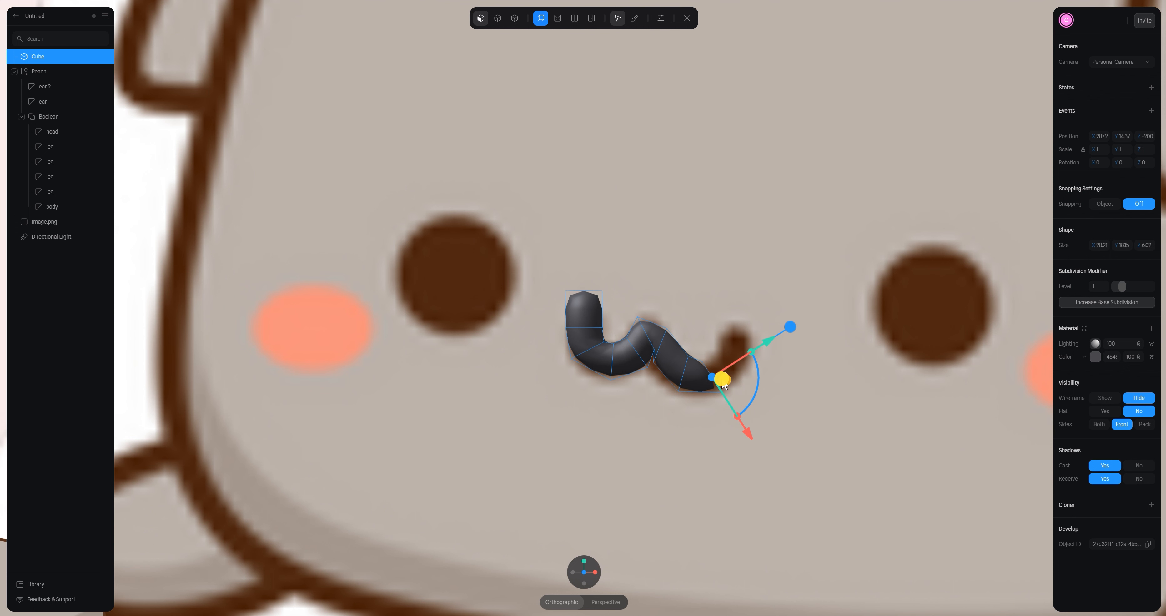
left_click_drag(793, 329, 821, 310)
left_click_drag(786, 376, 753, 352)
left_click_drag(781, 271, 794, 245)
left_click_drag(796, 308, 784, 300)
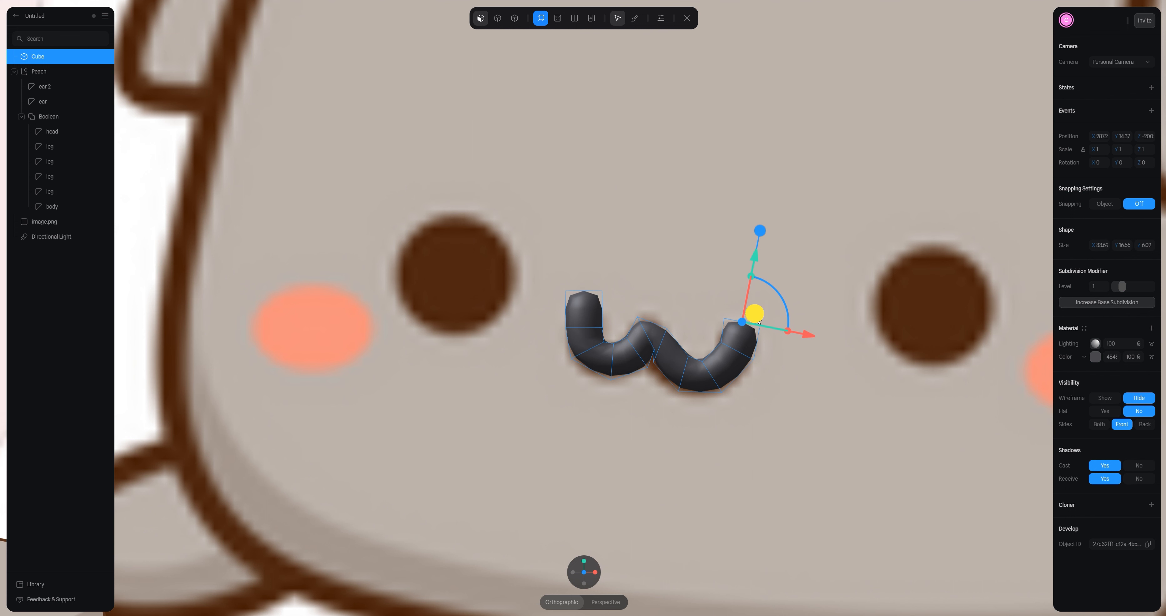
- Rotate and shift the edge loops of the mouth's first curve to make its bend smoother and wider
left_click(499, 21)
left_click(630, 351)
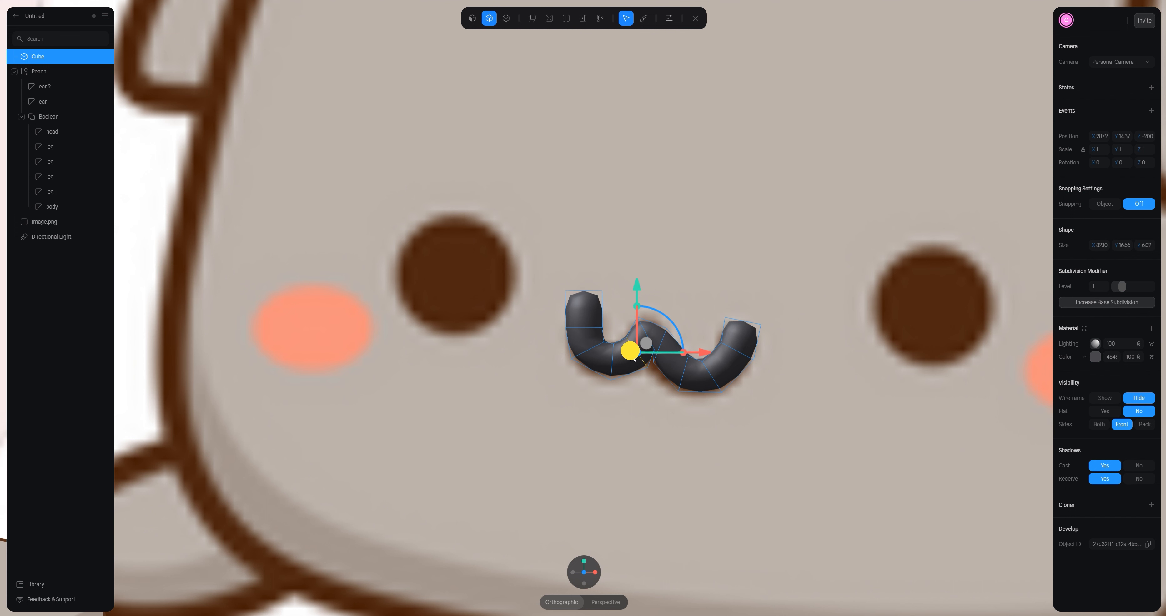
left_click_drag(657, 310, 669, 321)
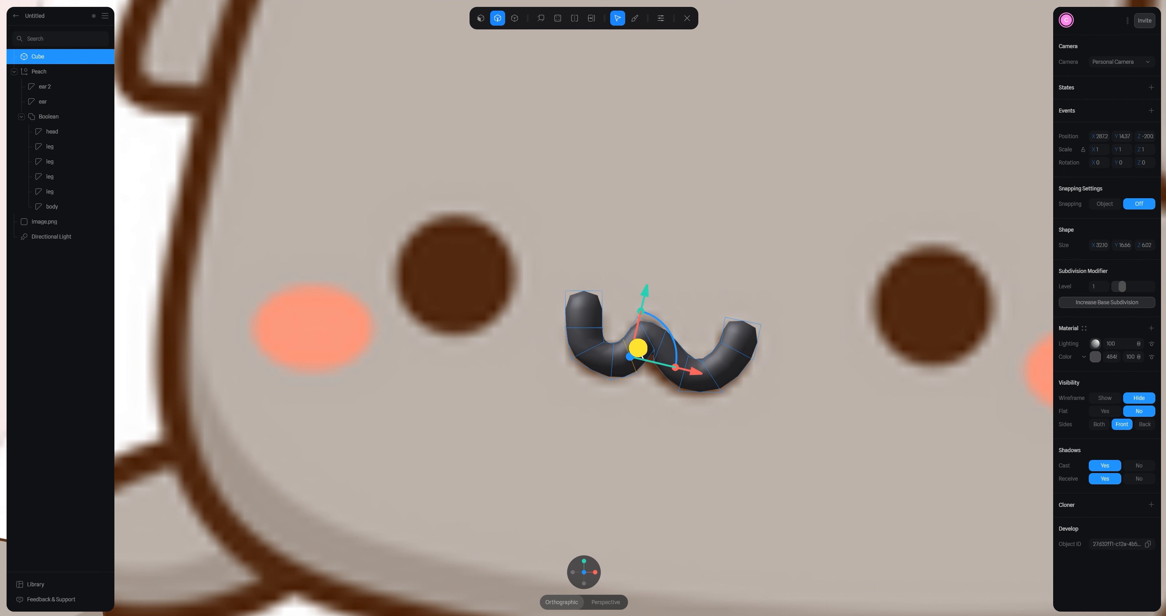
left_click(613, 363)
left_click(583, 326)
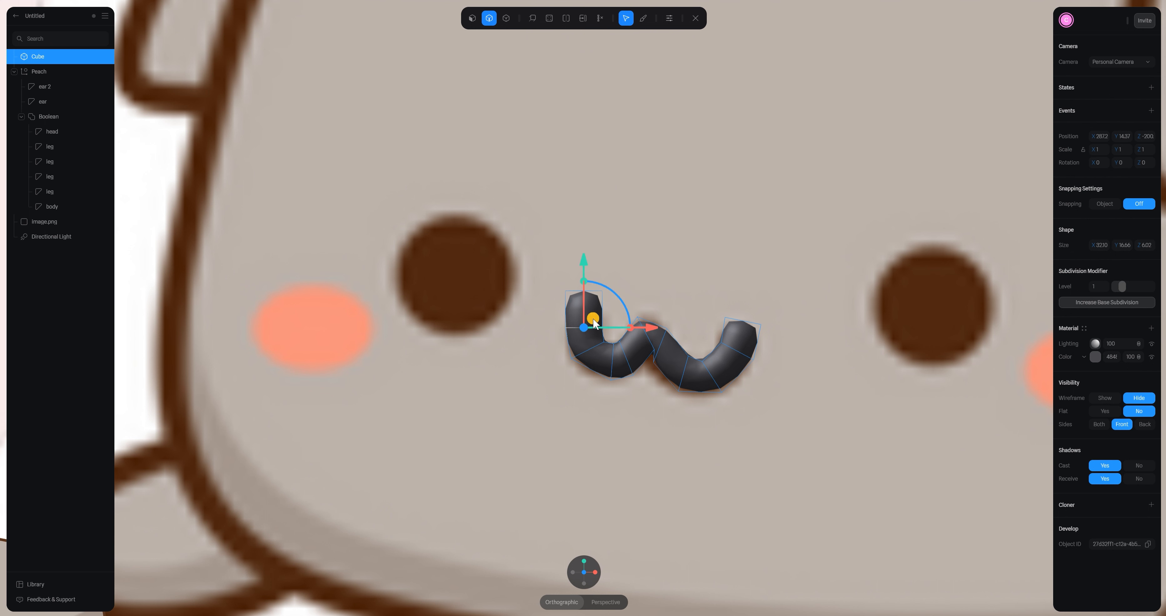
left_click_drag(594, 320, 624, 323)
left_click(591, 347)
left_click_drag(612, 353, 630, 349)
left_click(627, 349)
- Adjust the edge loops at the middle peak and second curve to even out the mouth, and finish editing the mesh
left_click(642, 330)
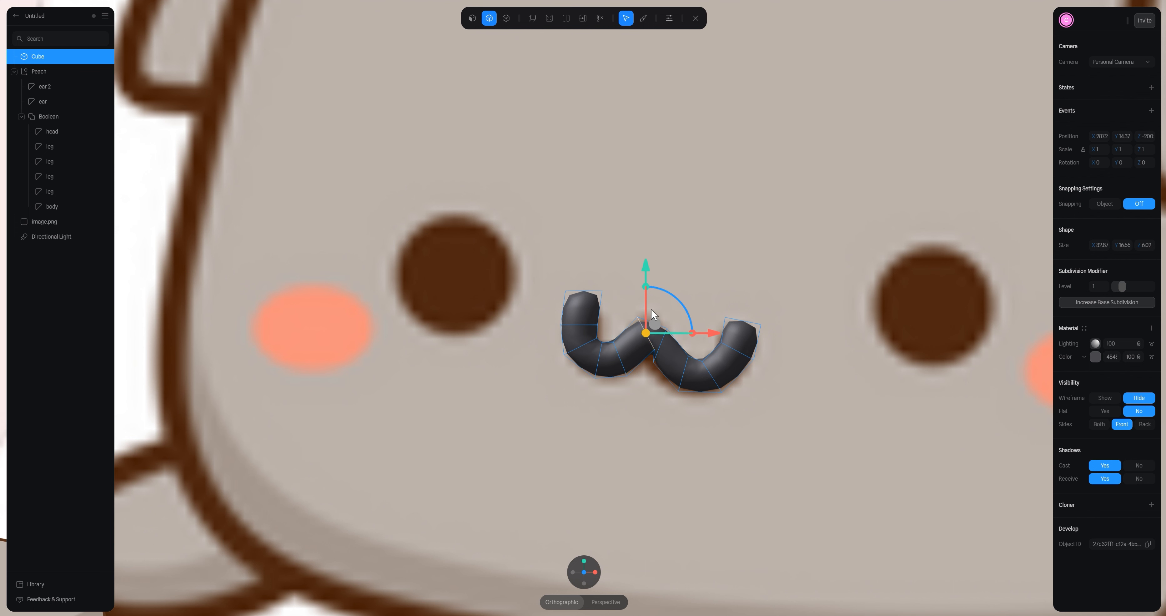
left_click_drag(659, 289, 723, 363)
left_click(659, 337)
left_click(686, 363)
left_click(715, 379)
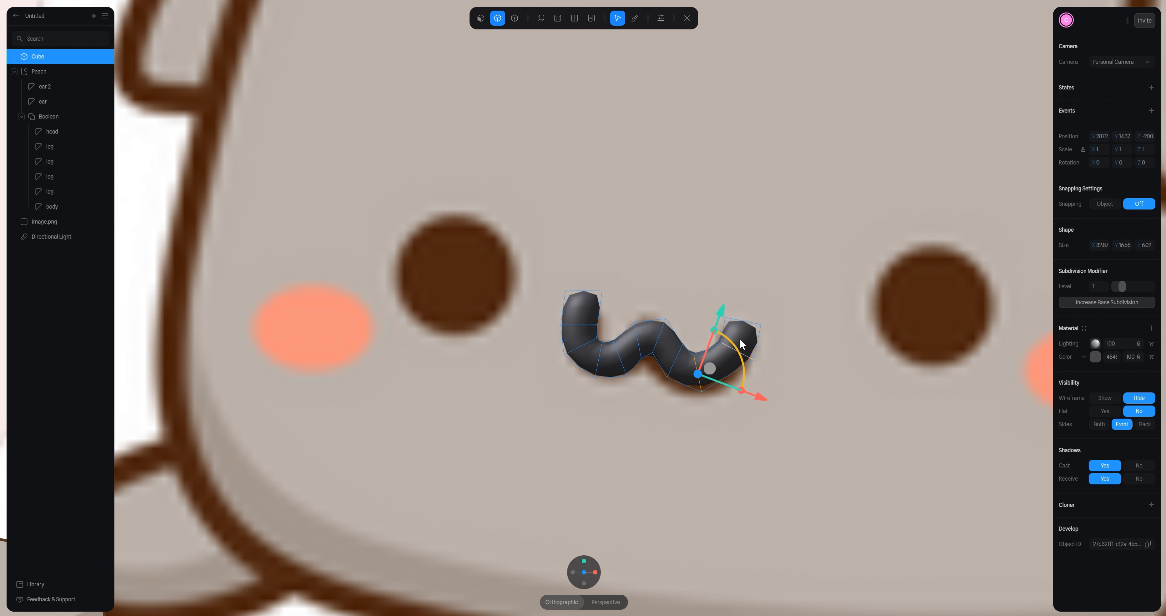
left_click(731, 350)
left_click_drag(764, 311, 746, 341)
left_click(680, 21)
left_click(690, 18)
- Create a new material asset for the mouth mesh and name it "mouth"
scroll(675, 254, "down", 10)
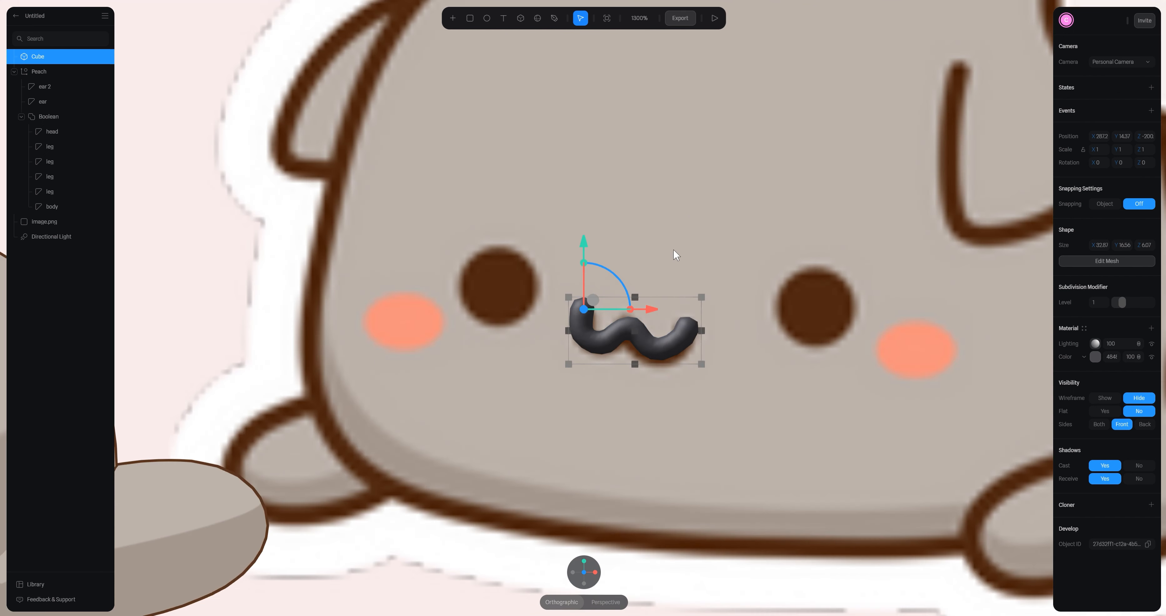
left_click(624, 424)
key("space")
left_click_drag(624, 424, 674, 381)
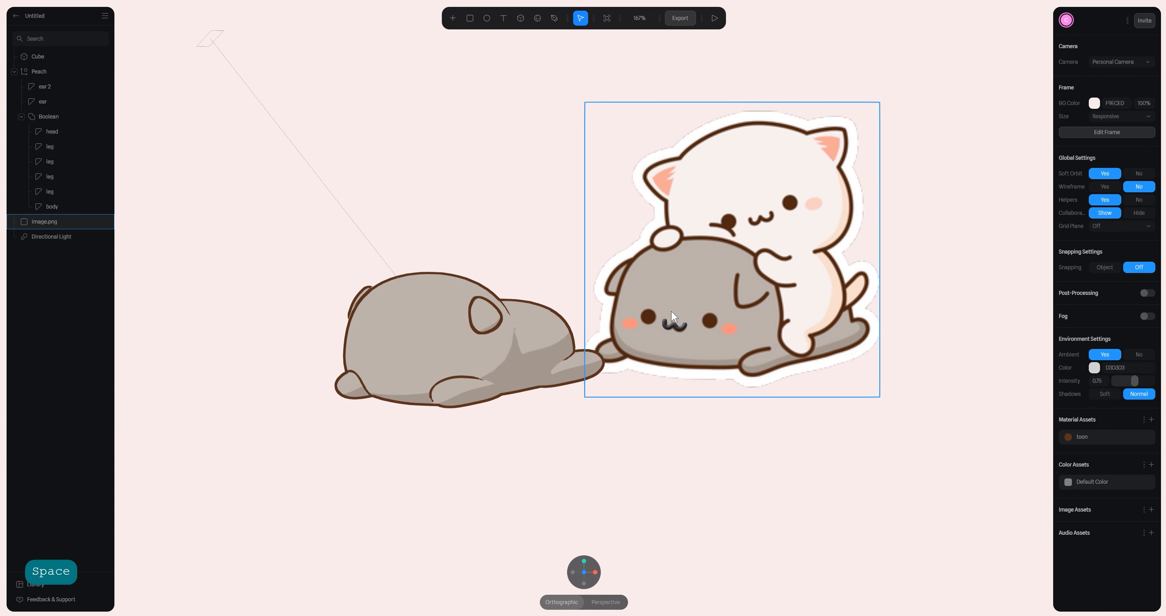
left_click(670, 325)
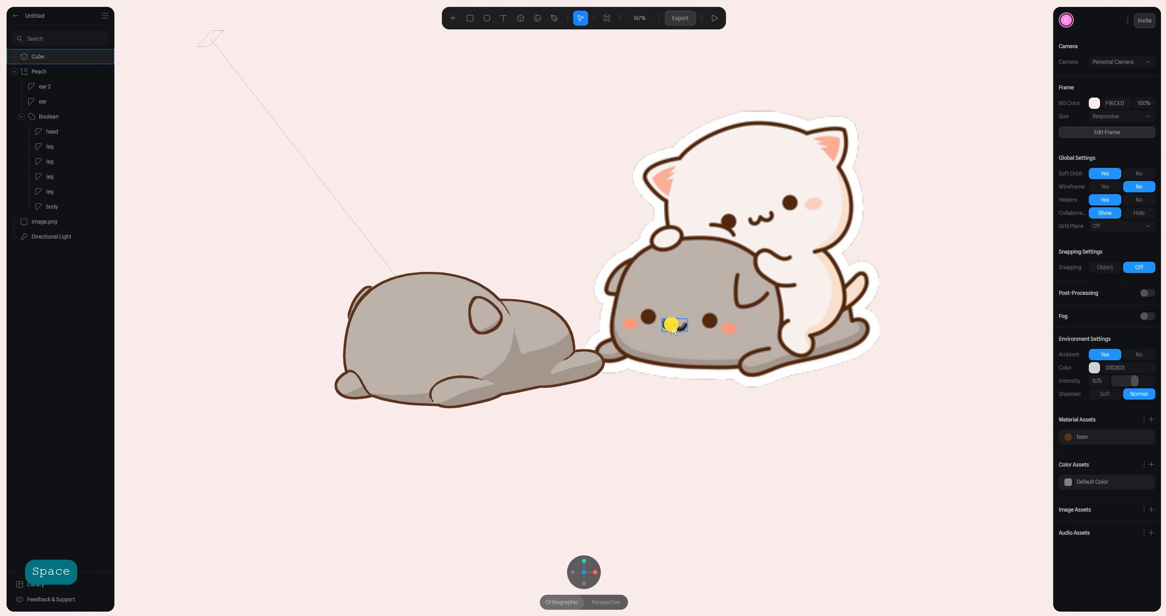
left_click(1085, 328)
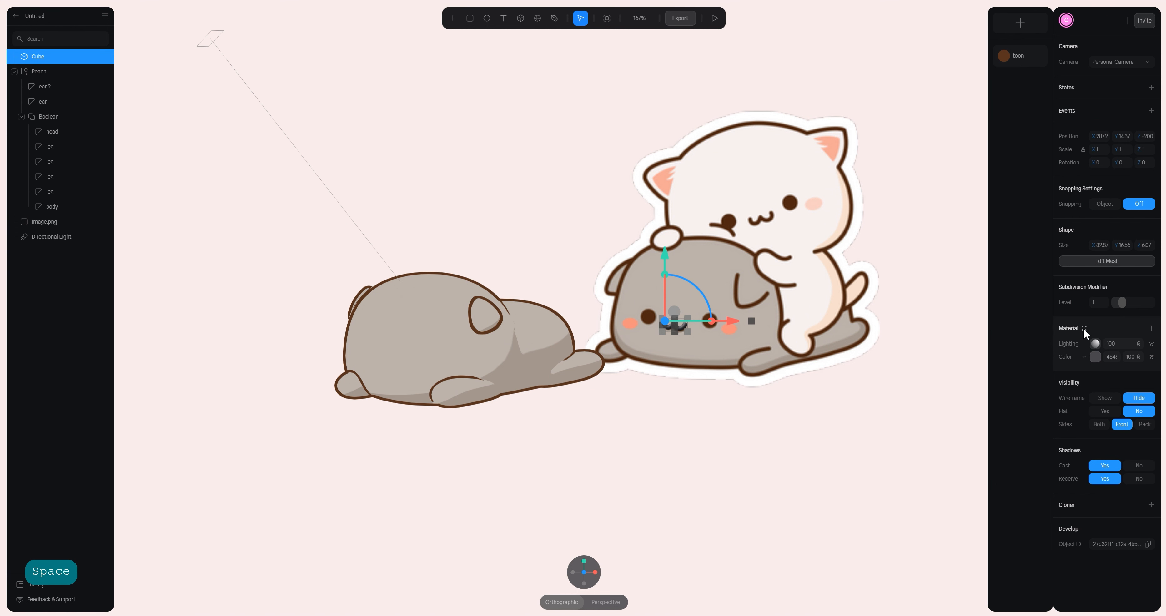
left_click(1018, 24)
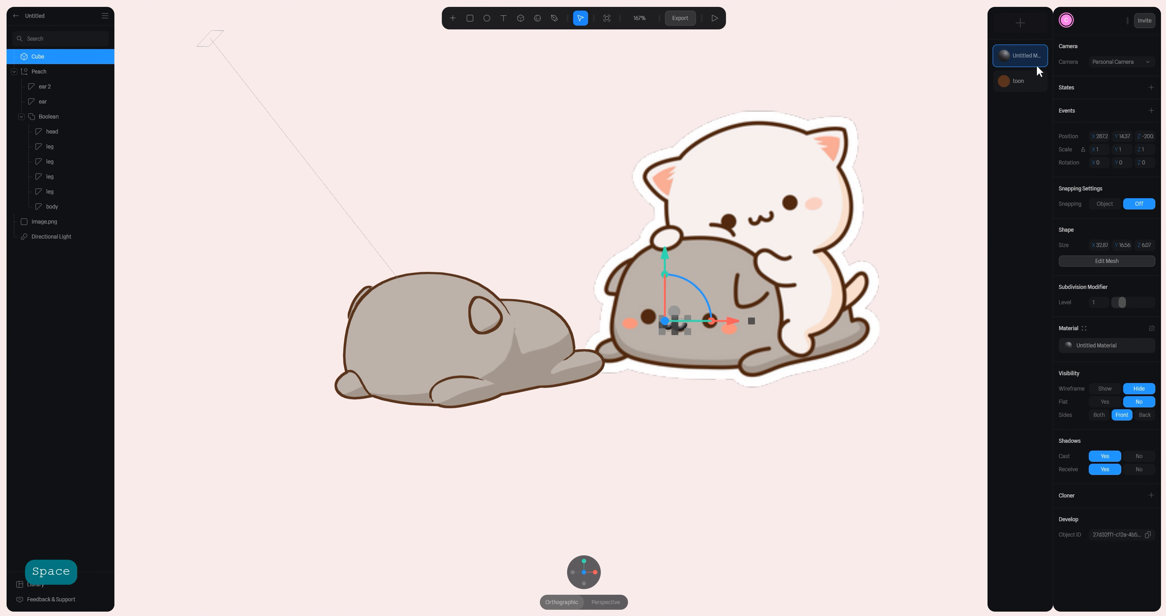
double_click(1023, 57)
type("mouth")
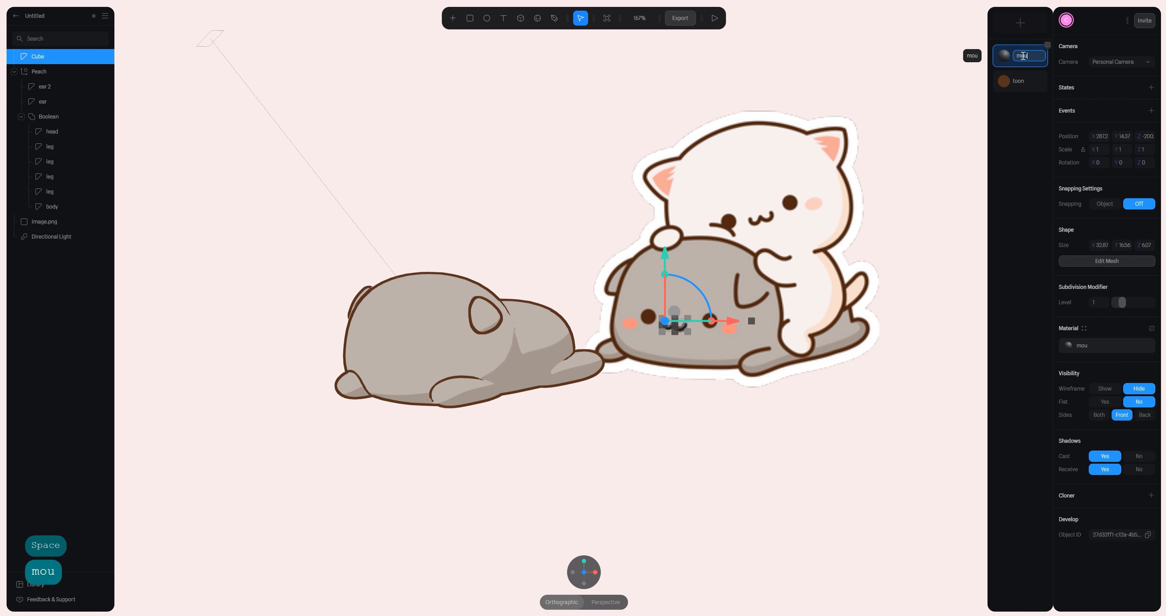
key("Return")
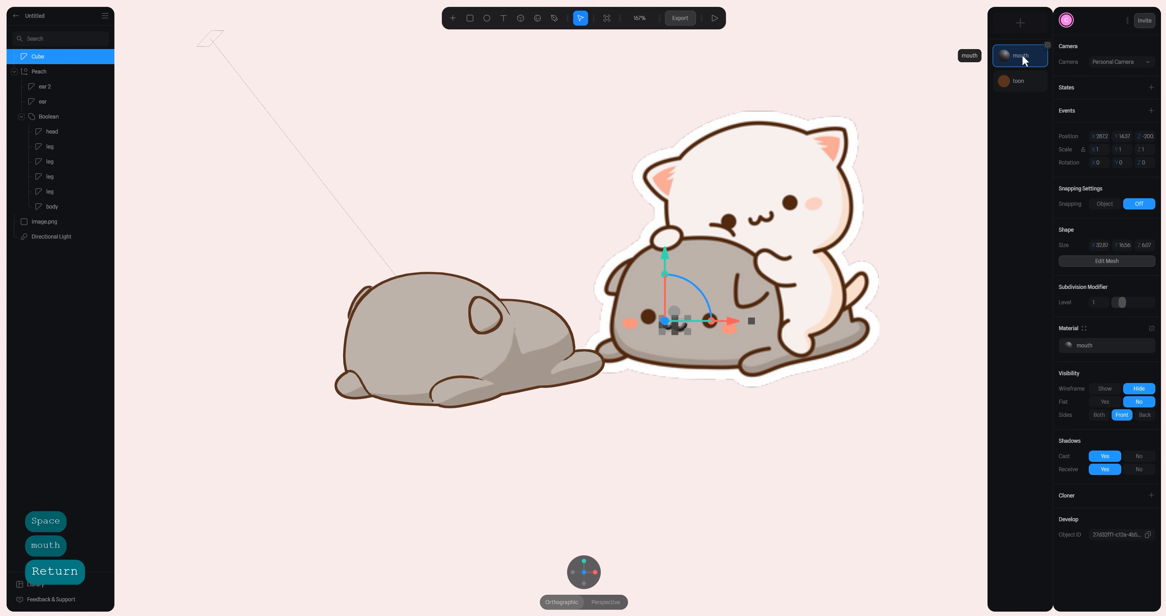
- Turn off the lighting in the mouth material and set its colour by sampling the reference image's dark brown outline
left_click(1083, 345)
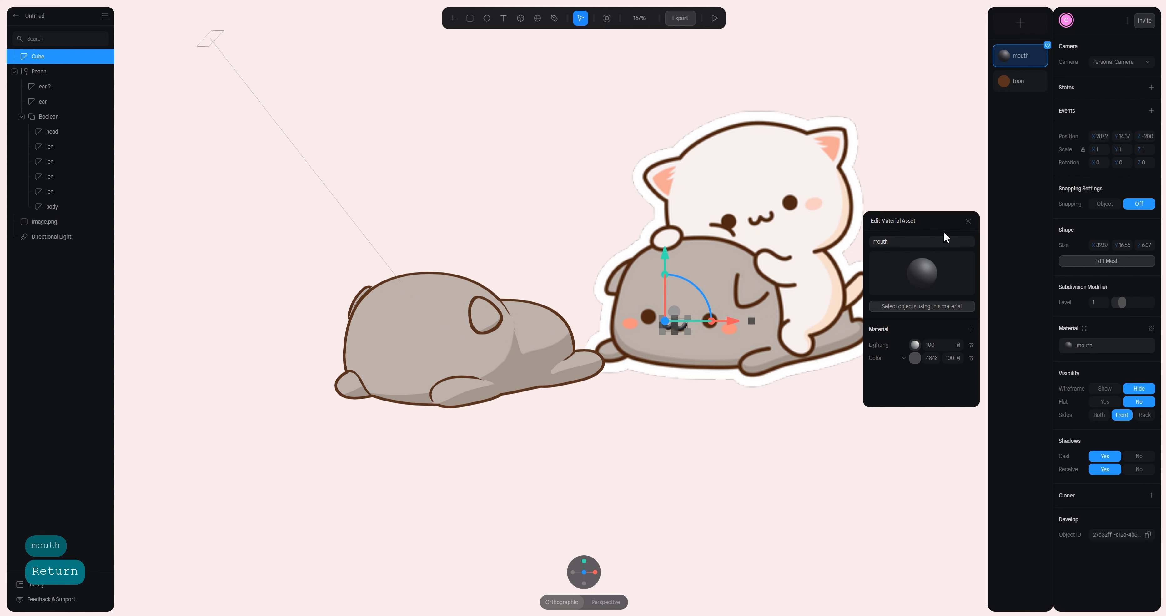
left_click_drag(898, 222, 827, 213)
mouse_move(801, 350)
left_mouse_down()
mouse_move(807, 323)
mouse_move(801, 335)
left_mouse_up()
left_click(842, 334)
scroll(838, 375, "down", 3)
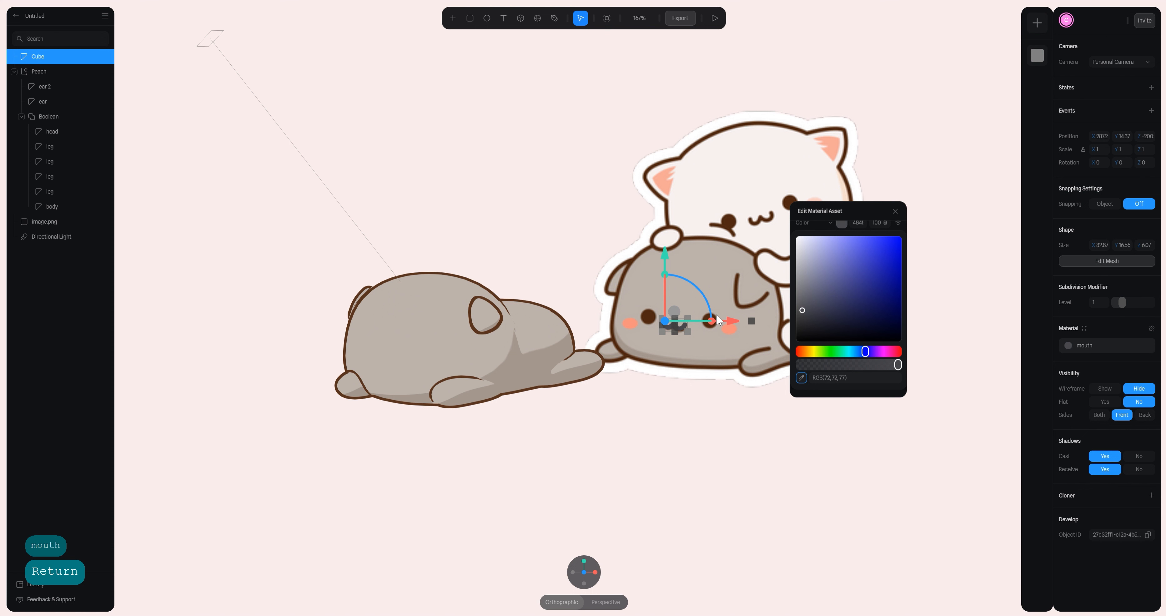
left_click(735, 285)
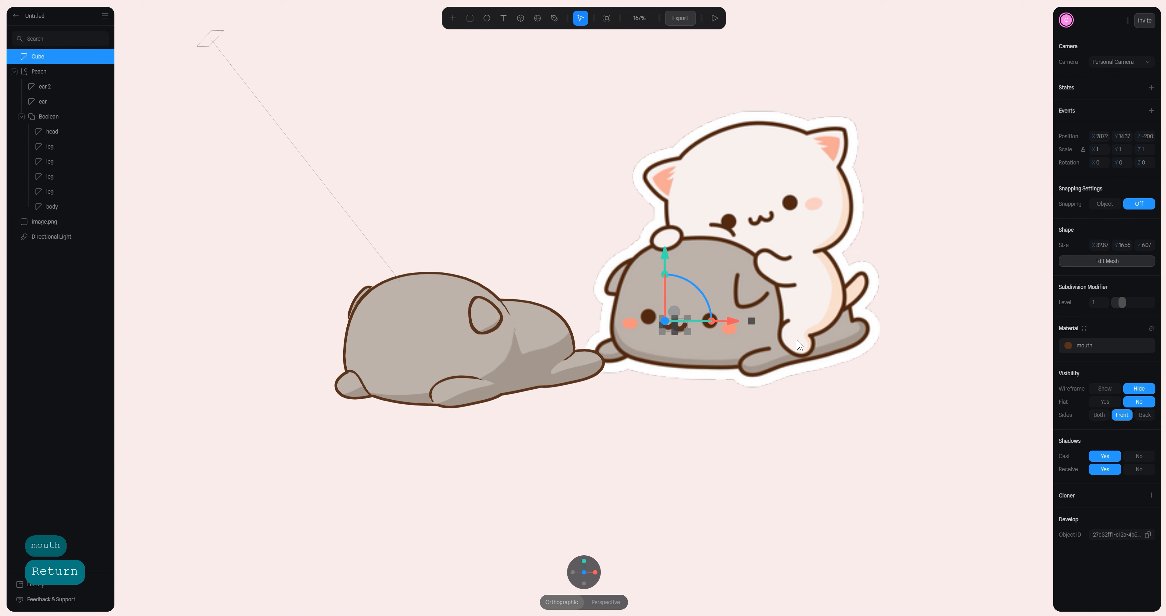
left_click(905, 365)
- Move the mouth onto the modelled cat's face and bring it forward in depth until it sits in front of the head
left_click_drag(678, 328, 415, 361)
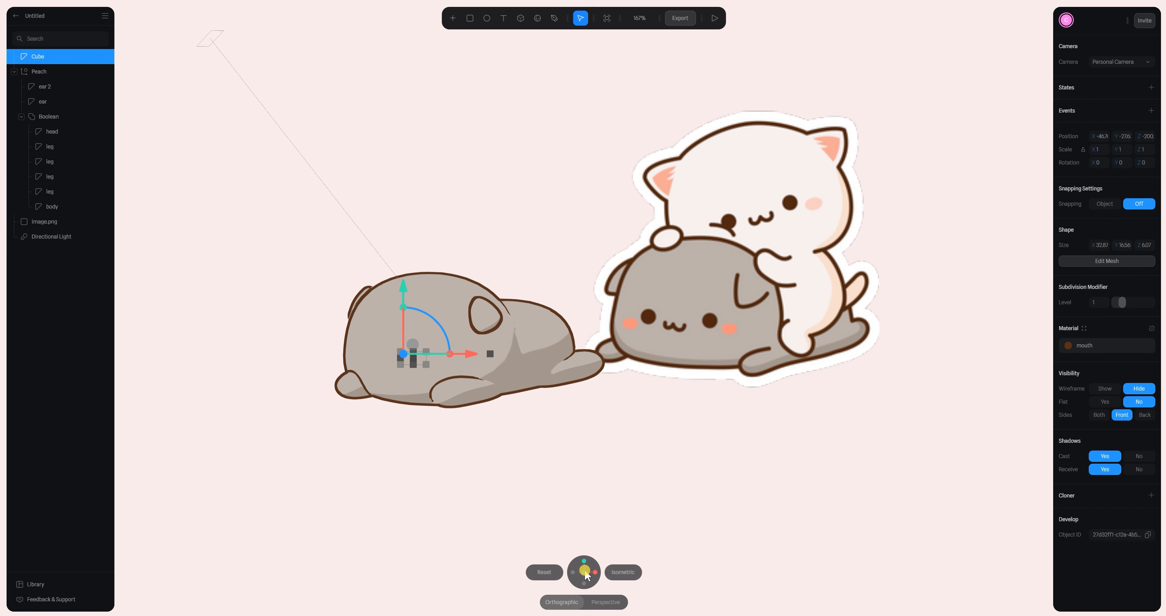
left_click(585, 561)
key("space")
left_click_drag(625, 363, 785, 228)
left_click_drag(563, 241, 567, 480)
left_click(586, 578)
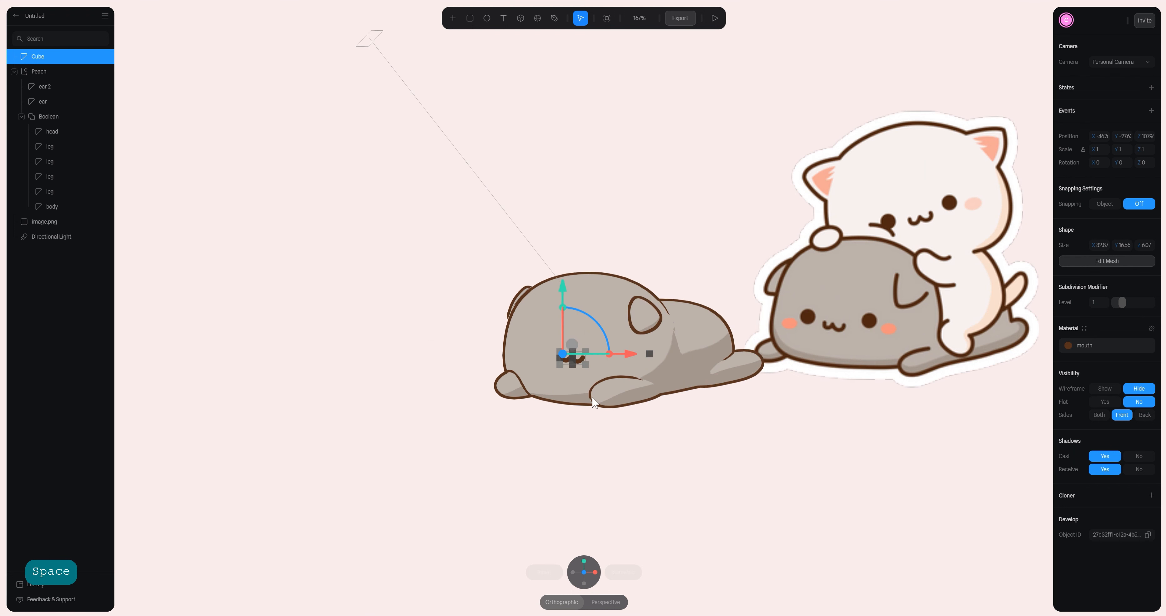
- Place the reference image directly behind the cat model and hide the Toon and Lighting layers of the toon material to see through it
left_click_drag(867, 333, 623, 360)
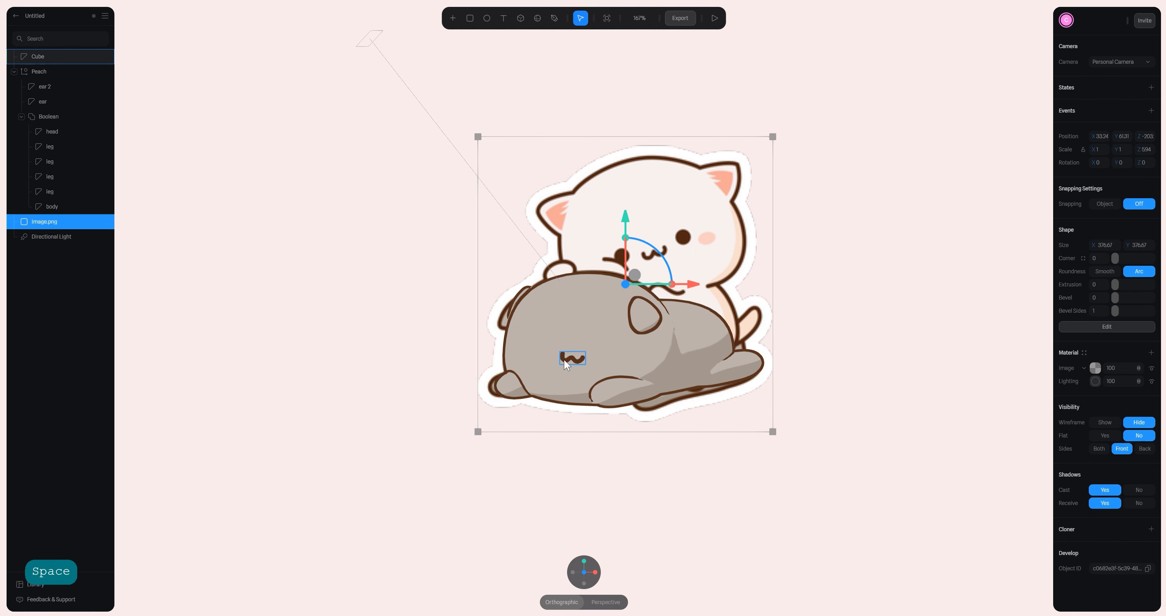
left_click(582, 356)
double_click(603, 322)
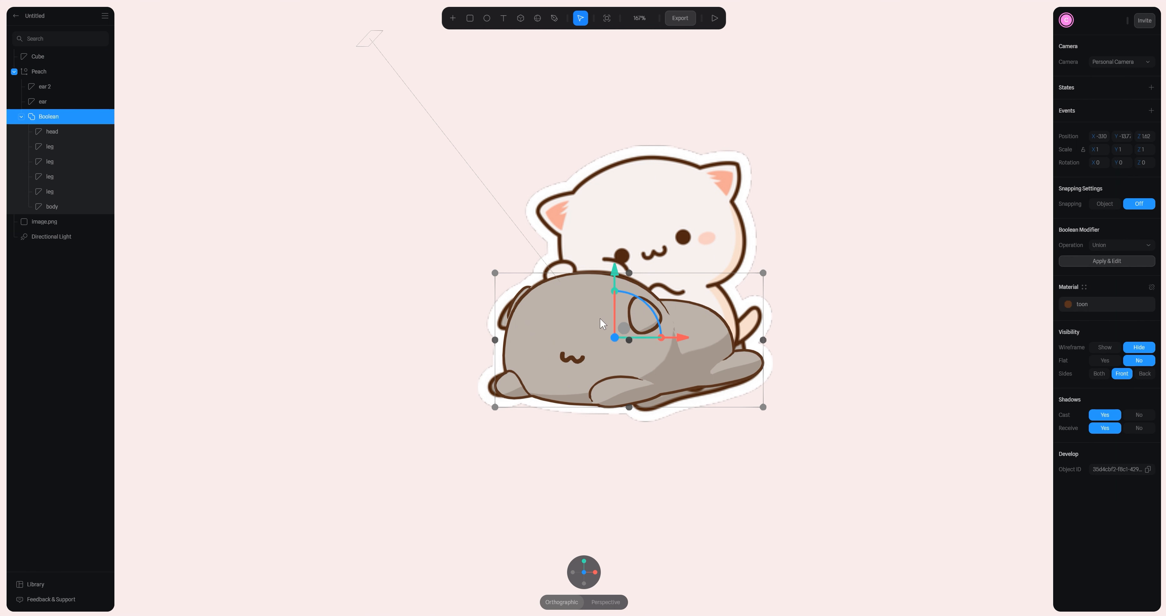
left_click(50, 132)
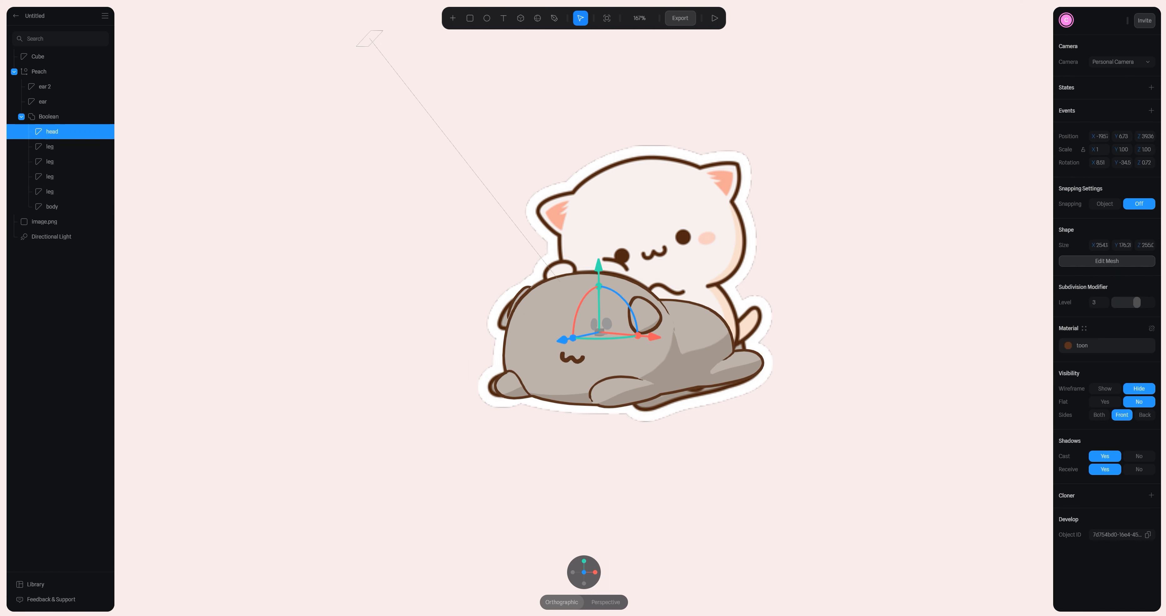
left_click(1079, 344)
left_click_drag(979, 220, 882, 198)
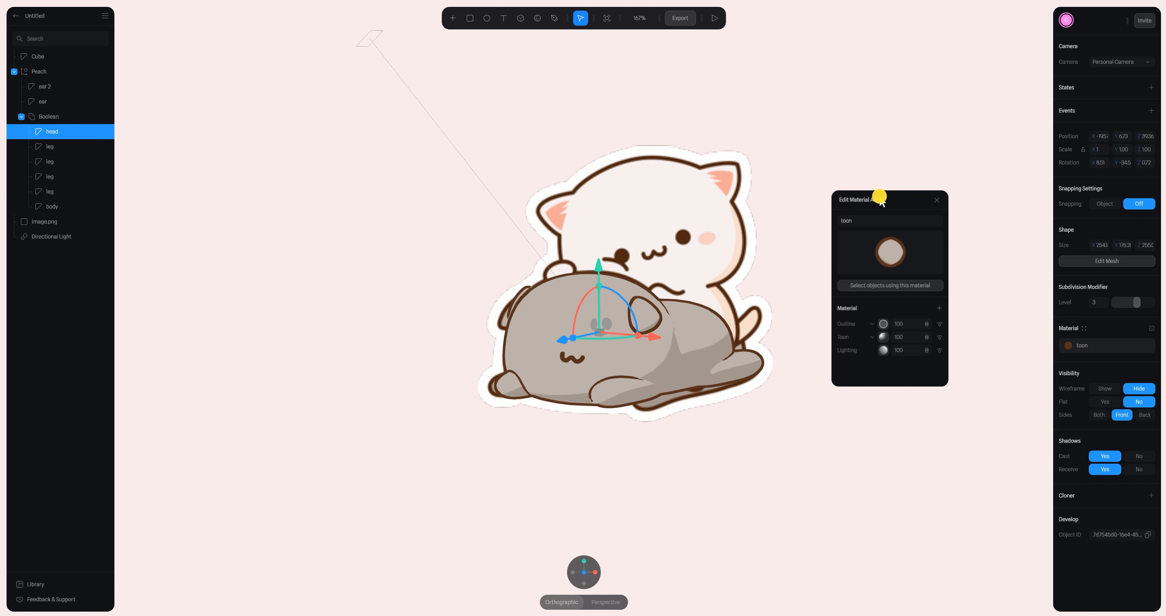
left_click(939, 338)
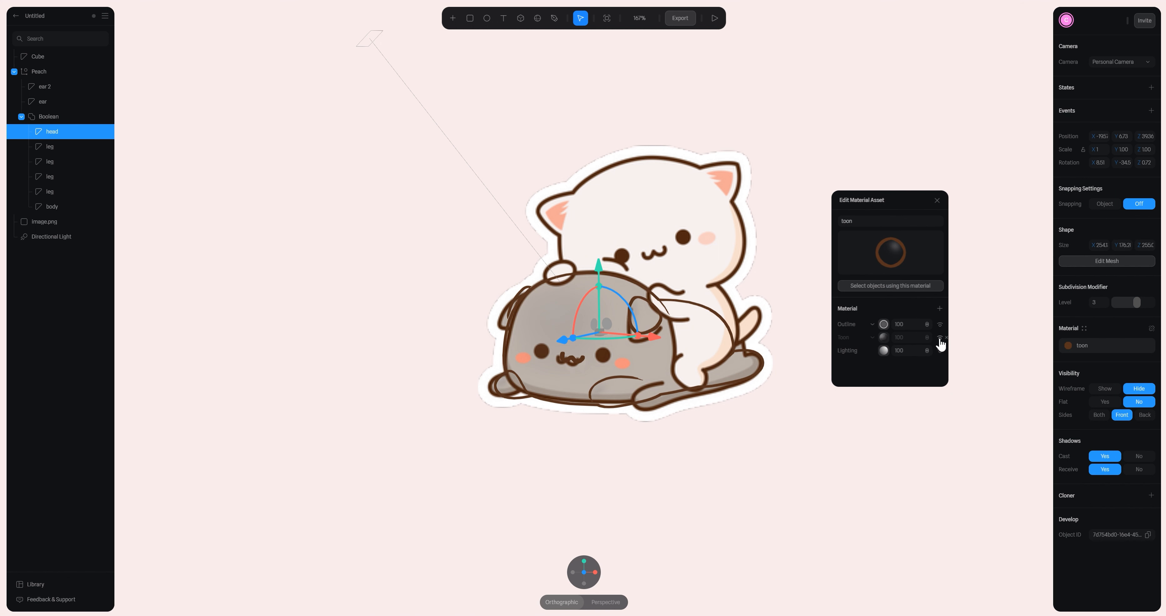
left_click(940, 351)
scroll(600, 381, "up", 8)
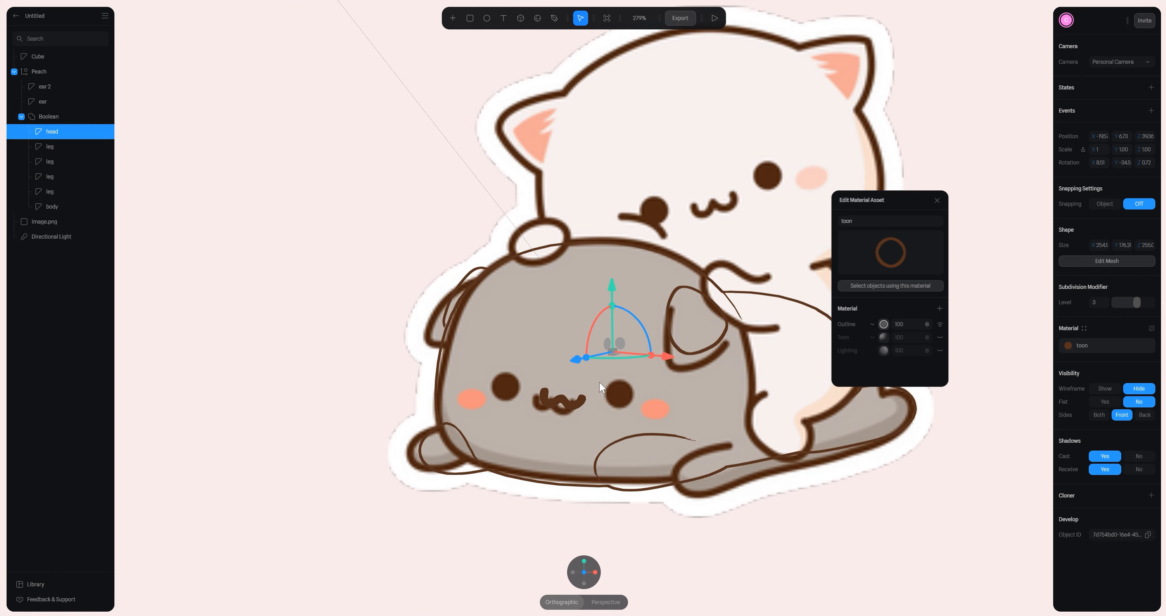
- Align the mouth with the grey cat's mouth in the reference and push it back against the surface of the head
left_click(552, 412)
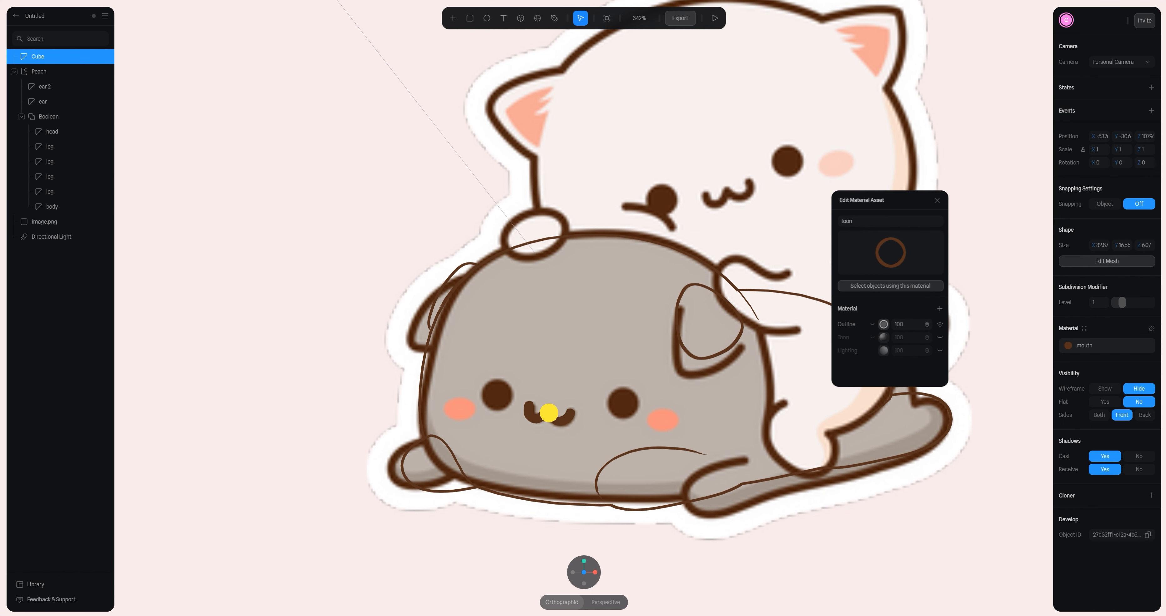
left_click_drag(705, 260, 701, 323, "alt")
key("space")
left_click_drag(562, 537, 598, 441)
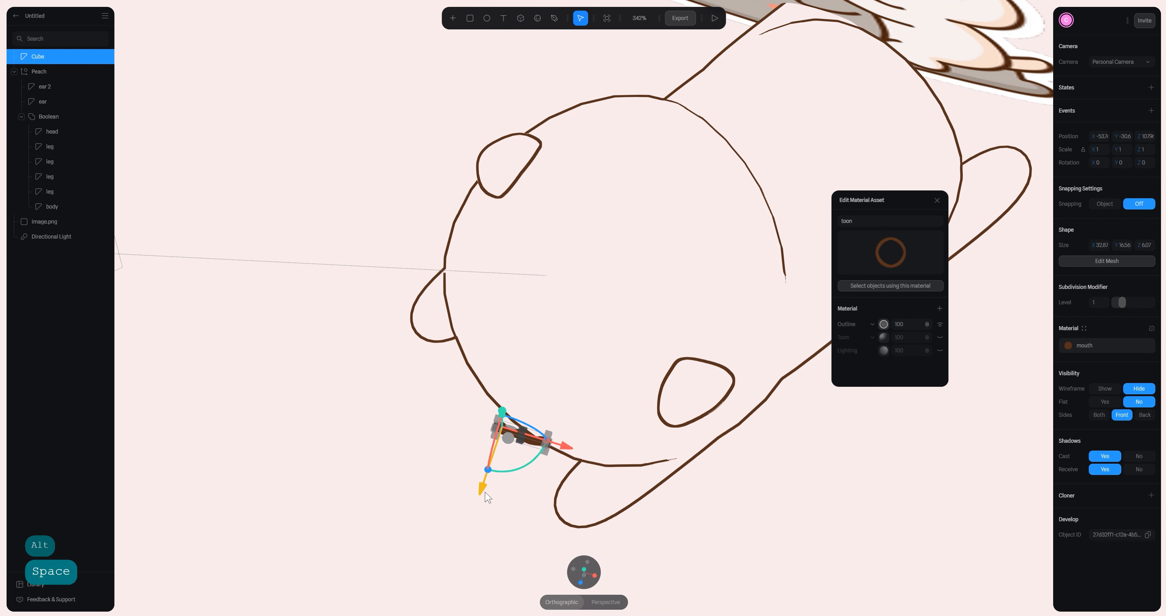
left_click_drag(484, 490, 472, 469)
left_click(510, 481)
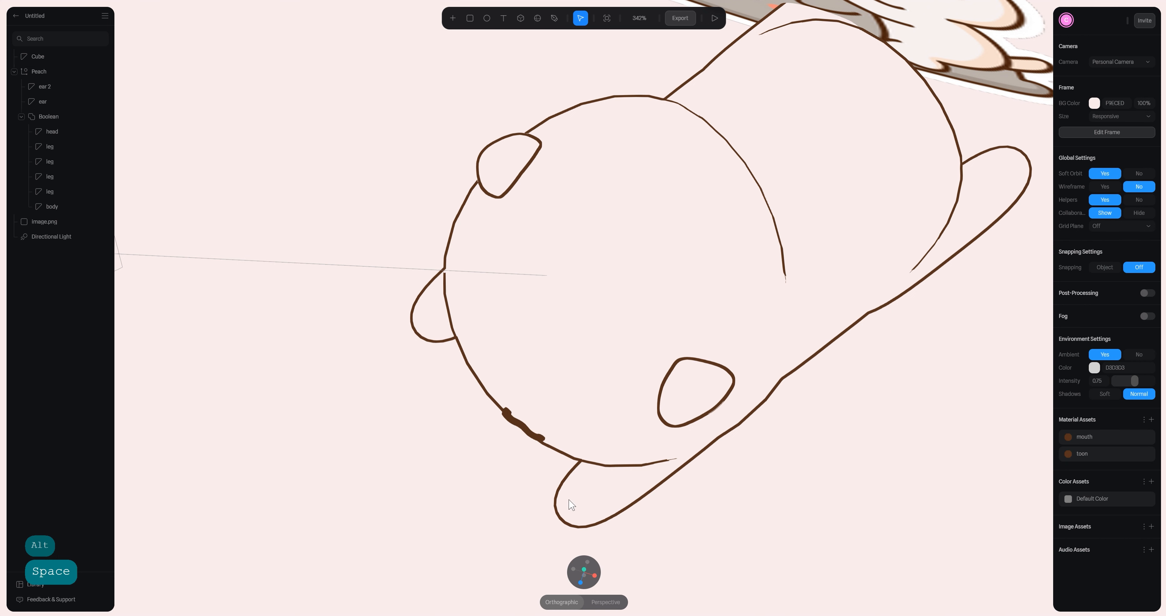
left_click(581, 583)
- Move both ears slightly to line up with the grey cat's ears in the reference image
left_click(654, 393)
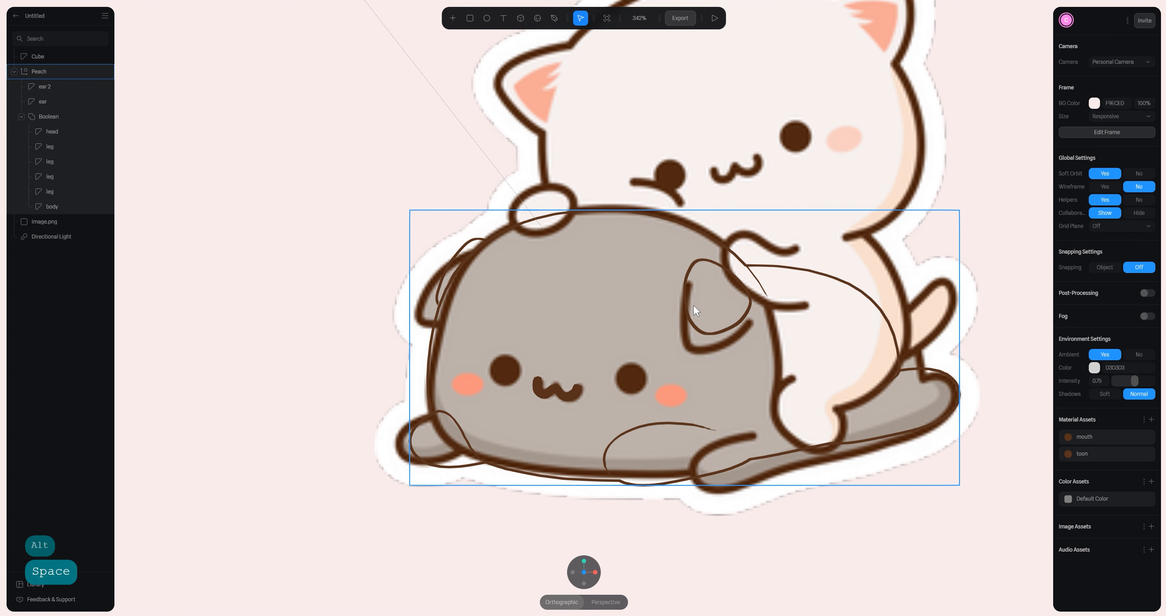
left_click(42, 84)
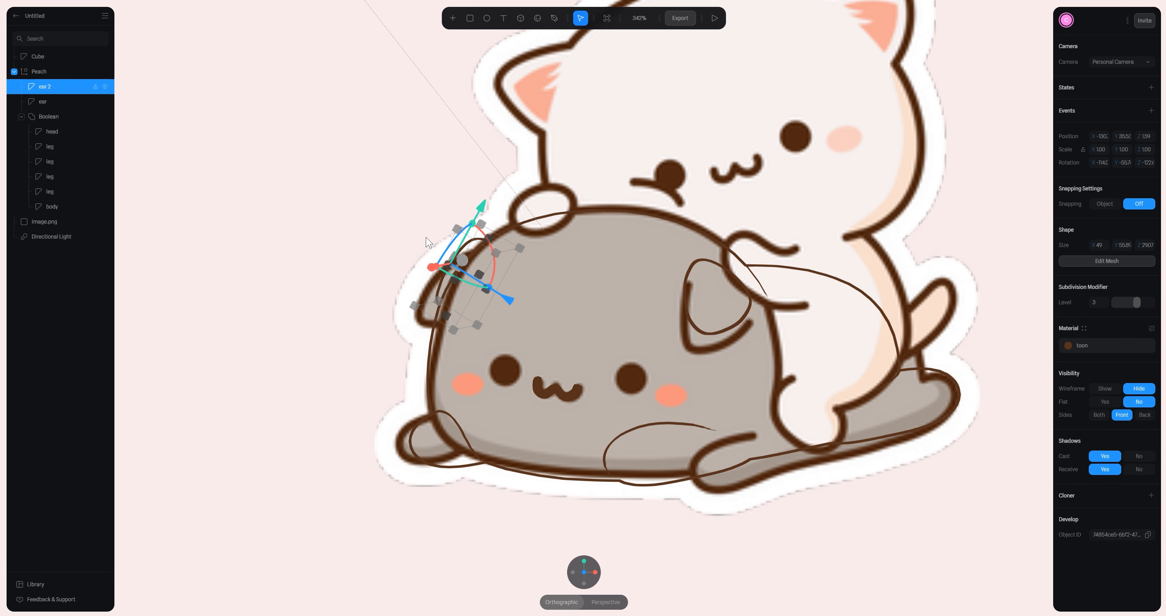
left_click_drag(462, 260, 454, 266)
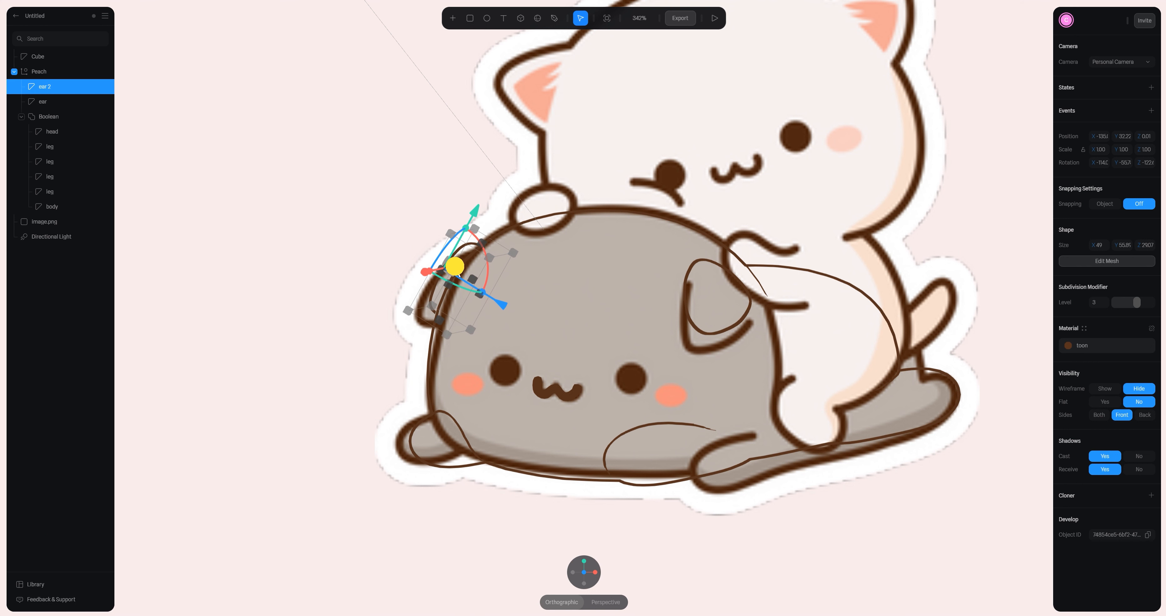
left_click(41, 102)
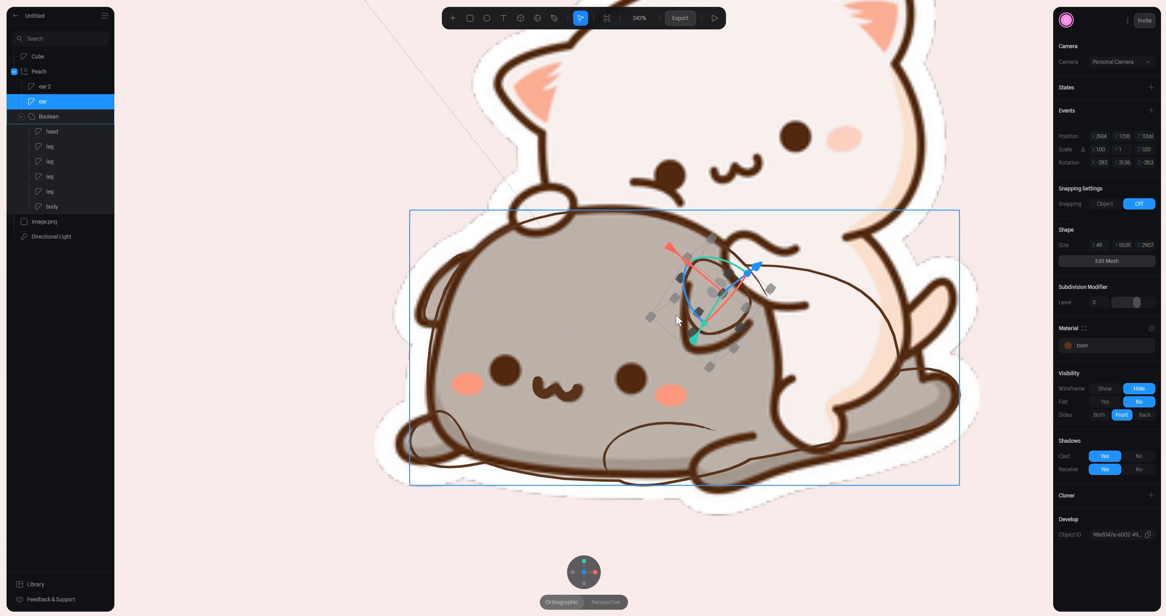
left_click_drag(706, 290, 754, 324)
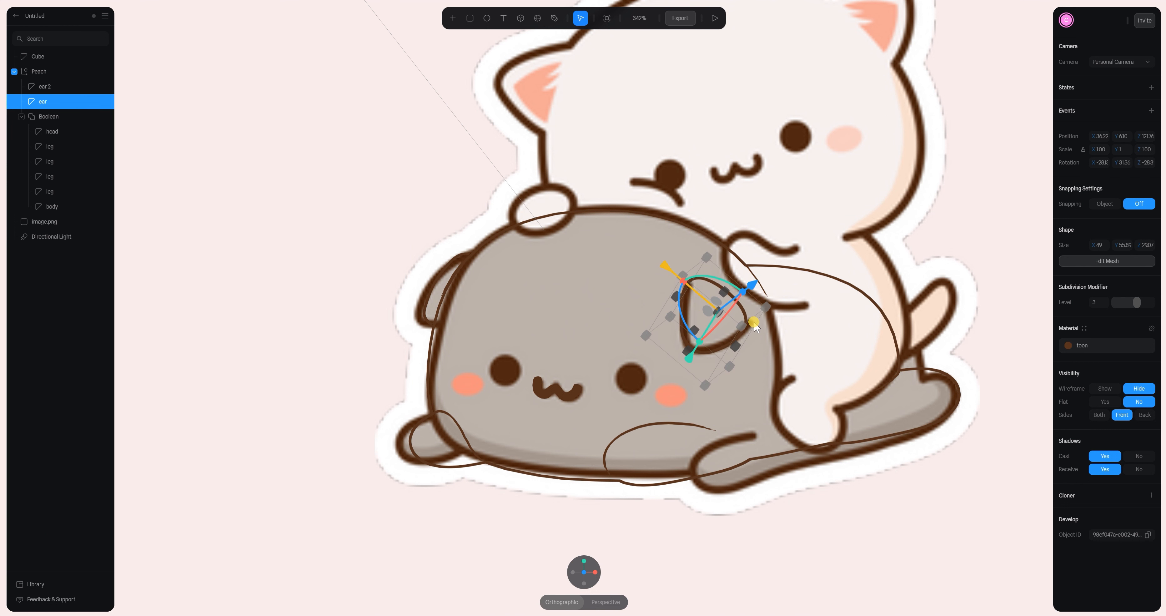
mouse_move(826, 354)
left_mouse_down("alt")
mouse_move(823, 403)
mouse_move(839, 333)
mouse_move(831, 357)
left_mouse_up("alt")
left_click(584, 572)
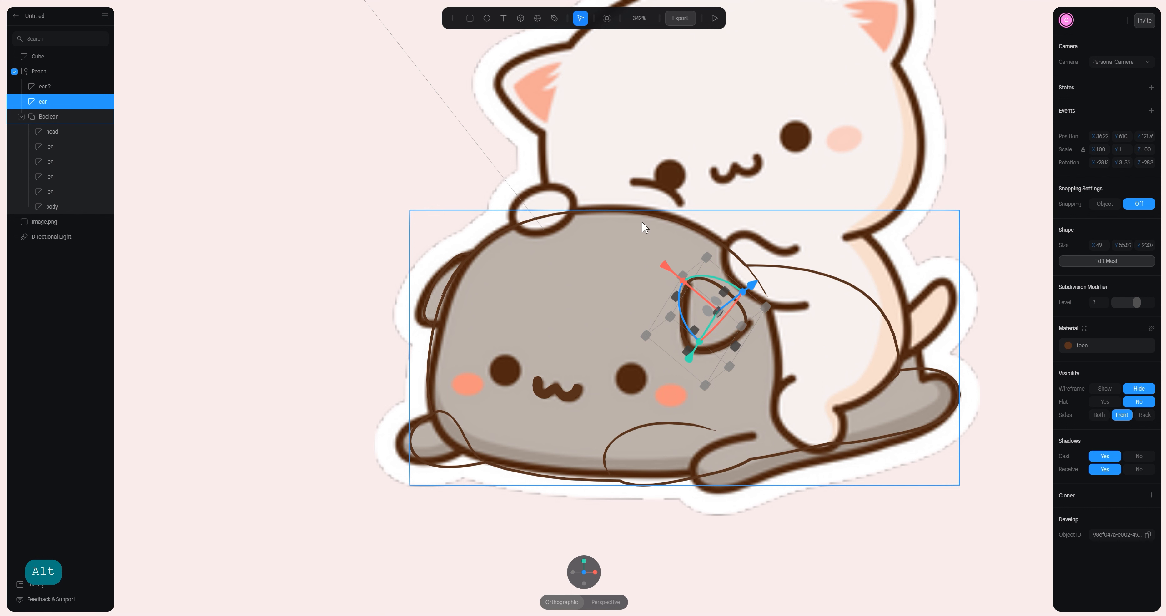
- Add a new layer to the toon material and change its type from Color to Depth
left_click(1066, 347)
left_click_drag(982, 223, 817, 200)
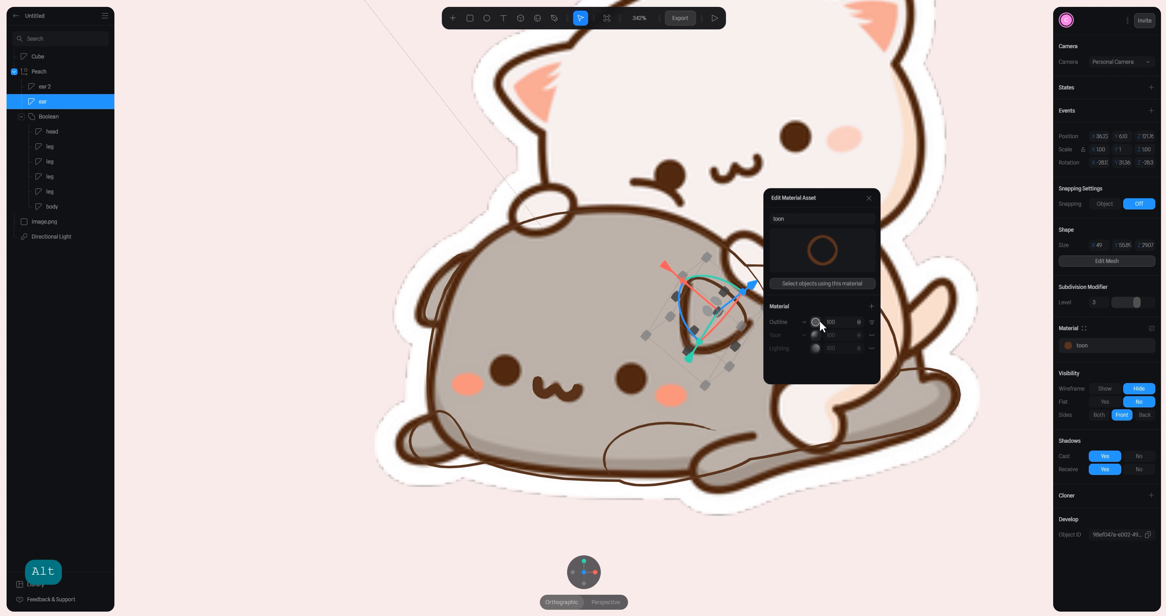
left_click(873, 306)
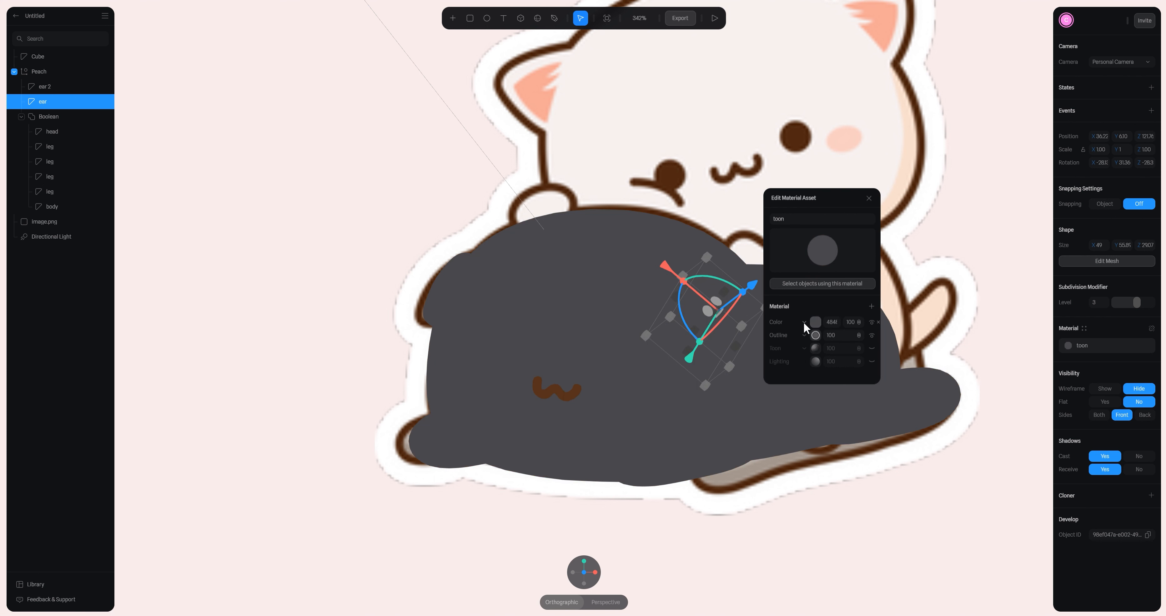
left_click(804, 322)
left_click(815, 343)
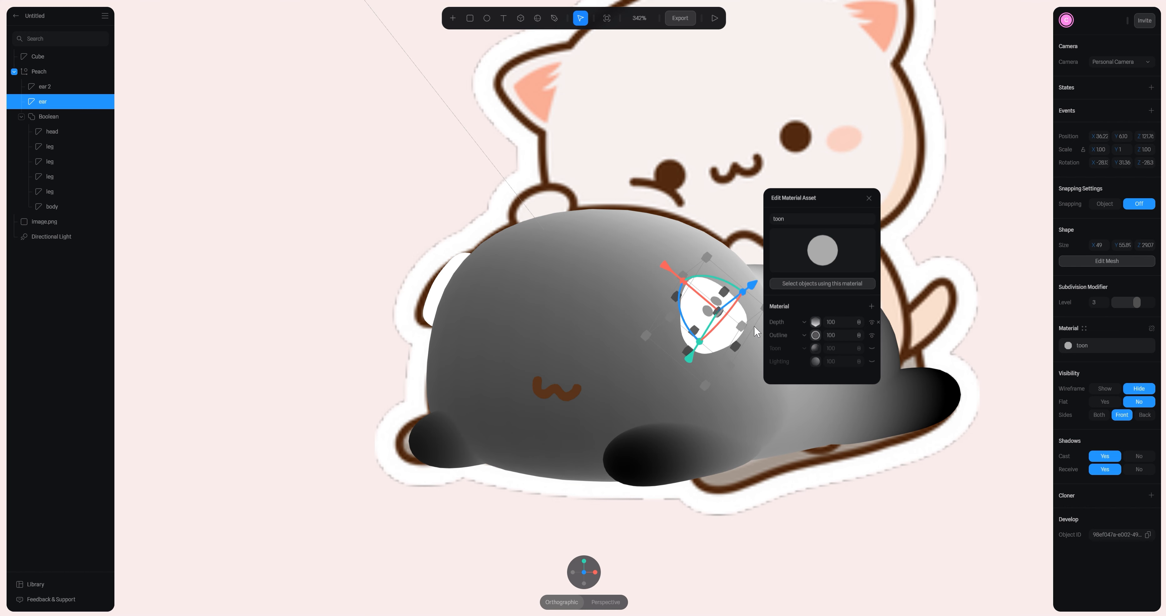
- Open the toon material's Depth layer settings and move the depth gradient's origin onto the front of the cat's head
scroll(652, 254, "down", 3)
left_click_drag(666, 213, 677, 333, "alt")
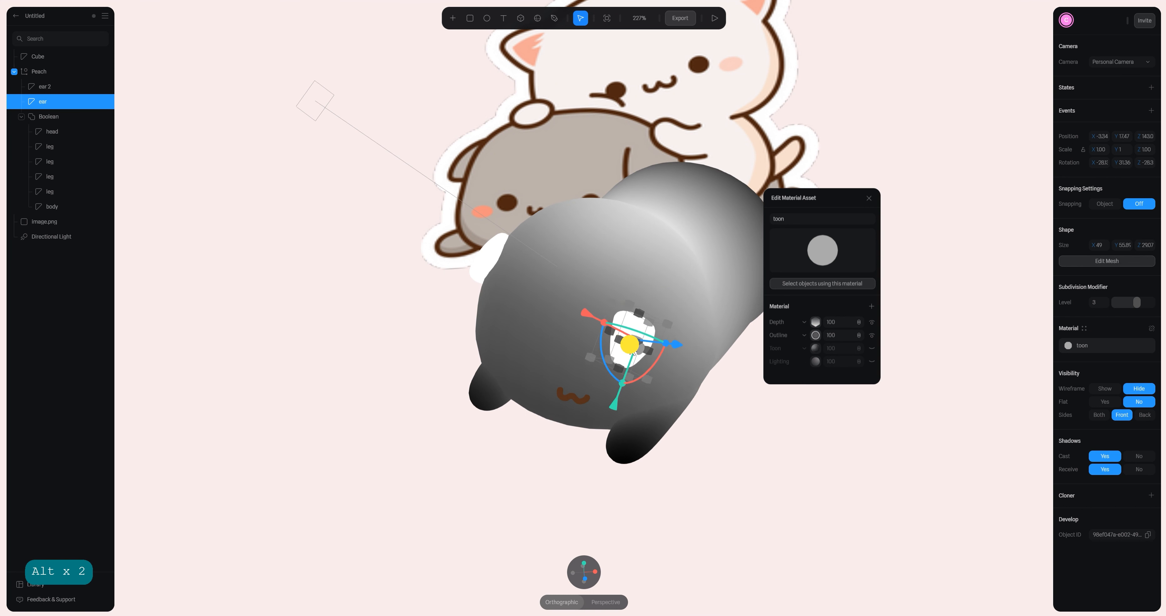
key("ctrl+z")
left_click(815, 325)
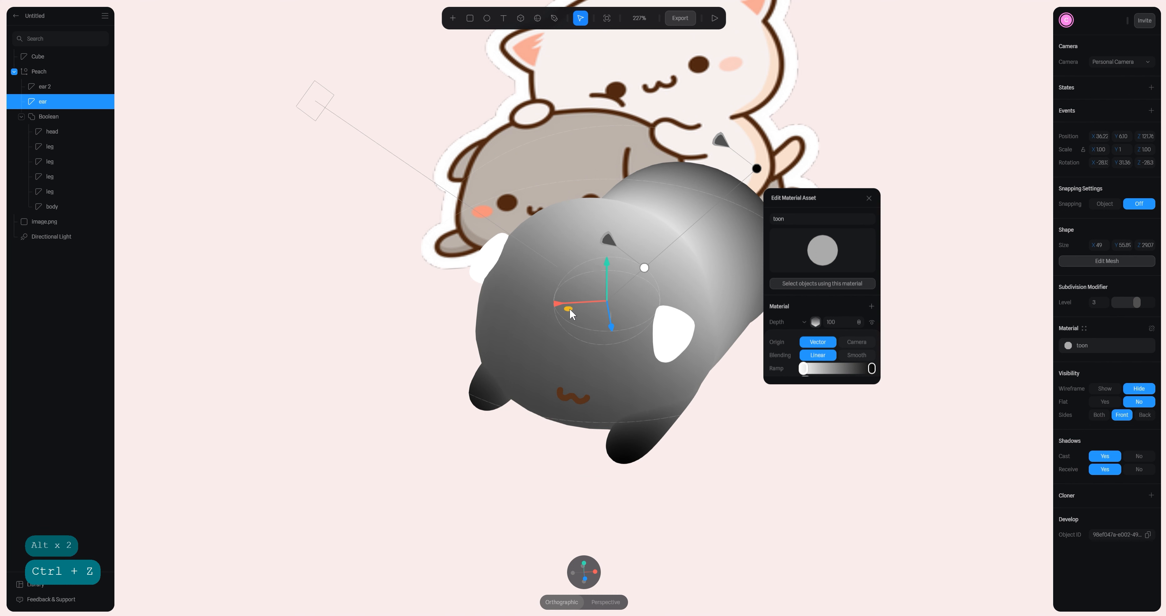
mouse_move(569, 309)
left_mouse_down()
mouse_move(524, 330)
mouse_move(562, 340)
left_mouse_up()
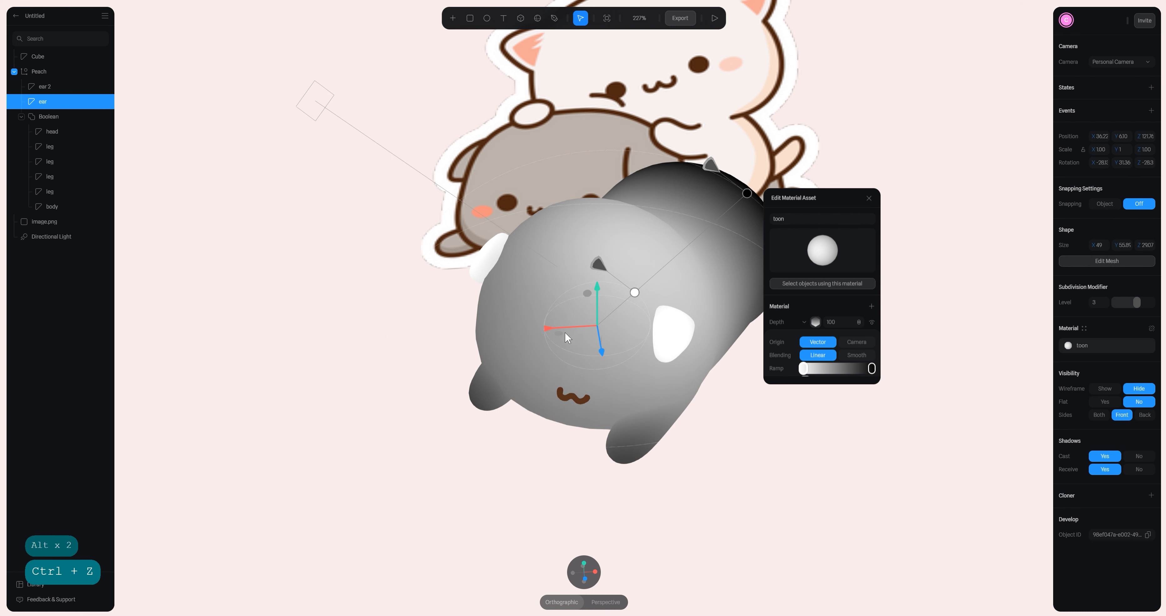
mouse_move(543, 353)
left_mouse_down()
mouse_move(565, 336)
mouse_move(536, 351)
left_mouse_up()
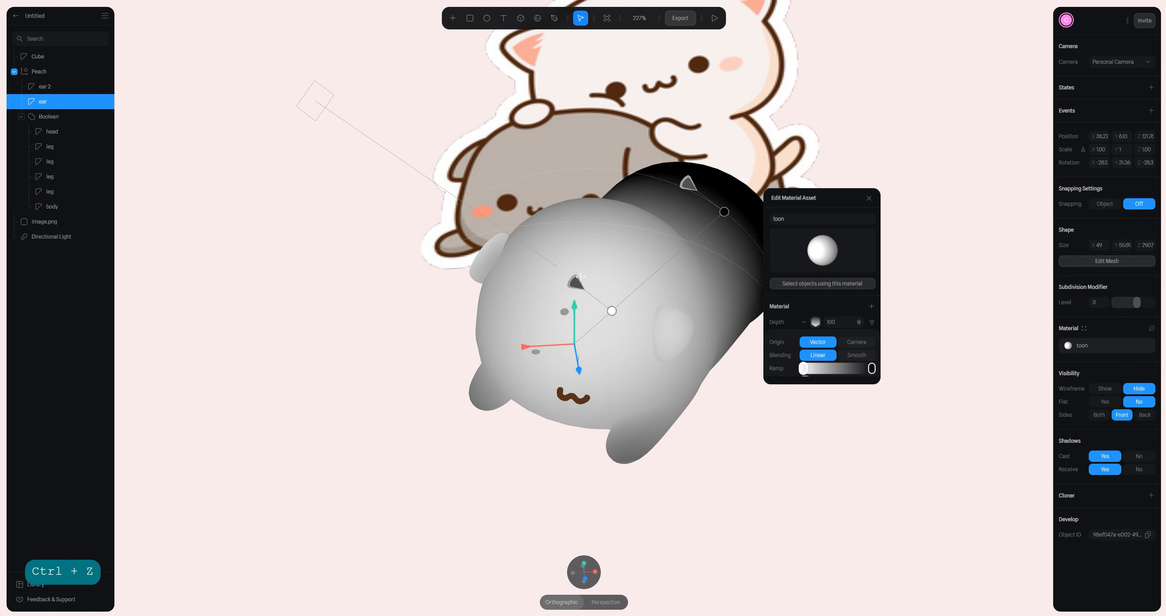
- Pull in the depth gradient's near and far handles so that the gradient covers only the cat's head
key("ctrl+z")
key("ctrl+z")
key("ctrl+z")
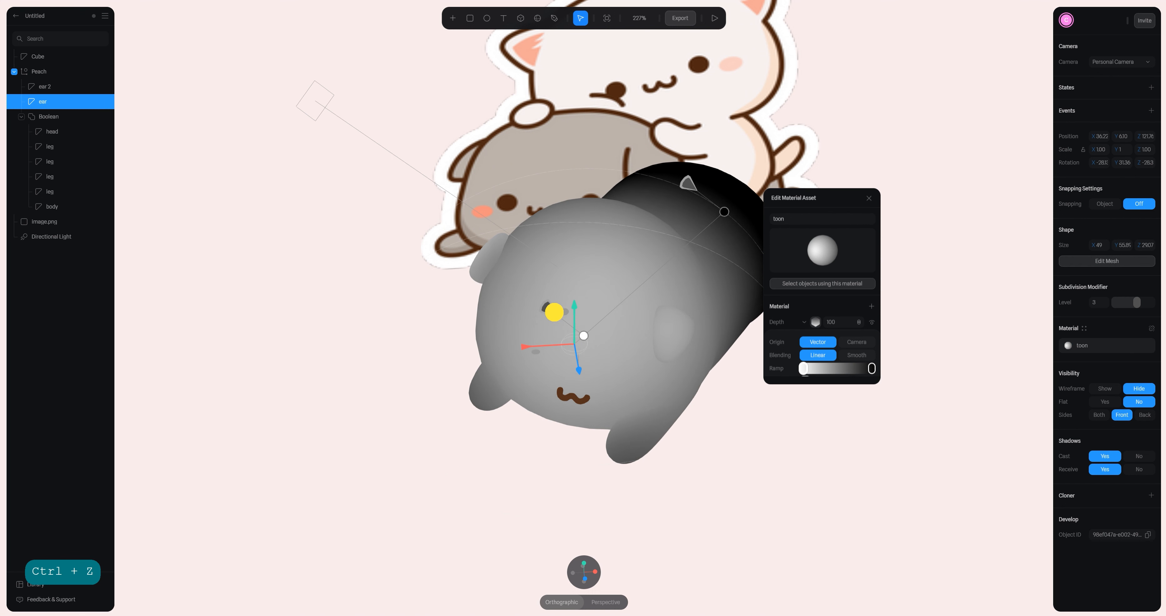
key("ctrl+z")
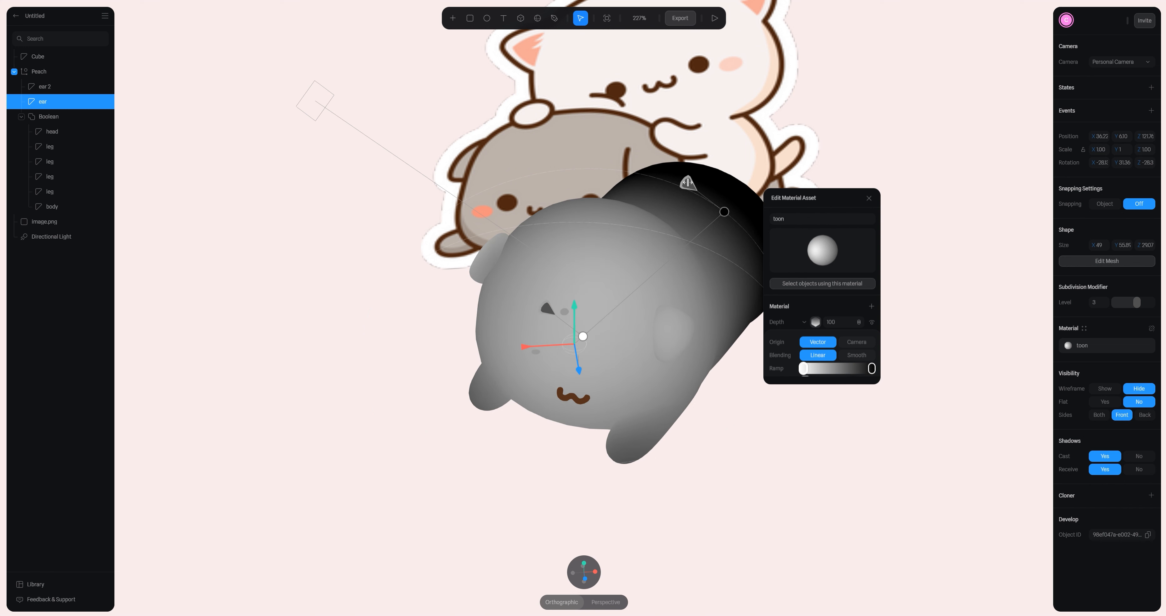
mouse_move(688, 182)
left_mouse_down()
mouse_move(554, 297)
mouse_move(568, 315)
mouse_move(547, 315)
mouse_move(556, 308)
left_mouse_up()
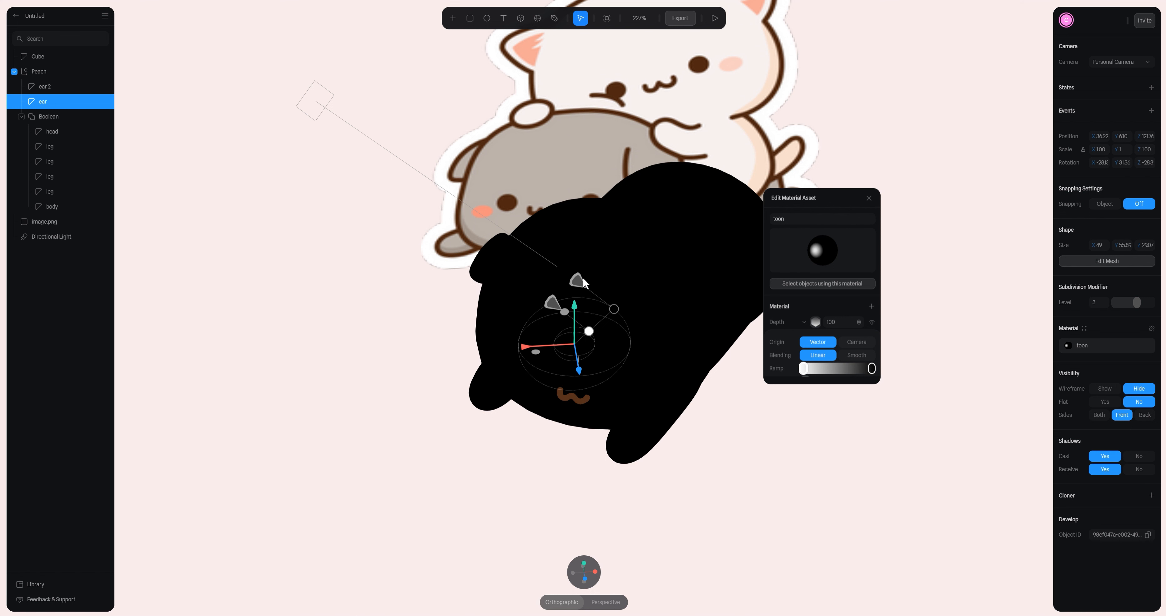
left_click_drag(583, 275, 612, 246)
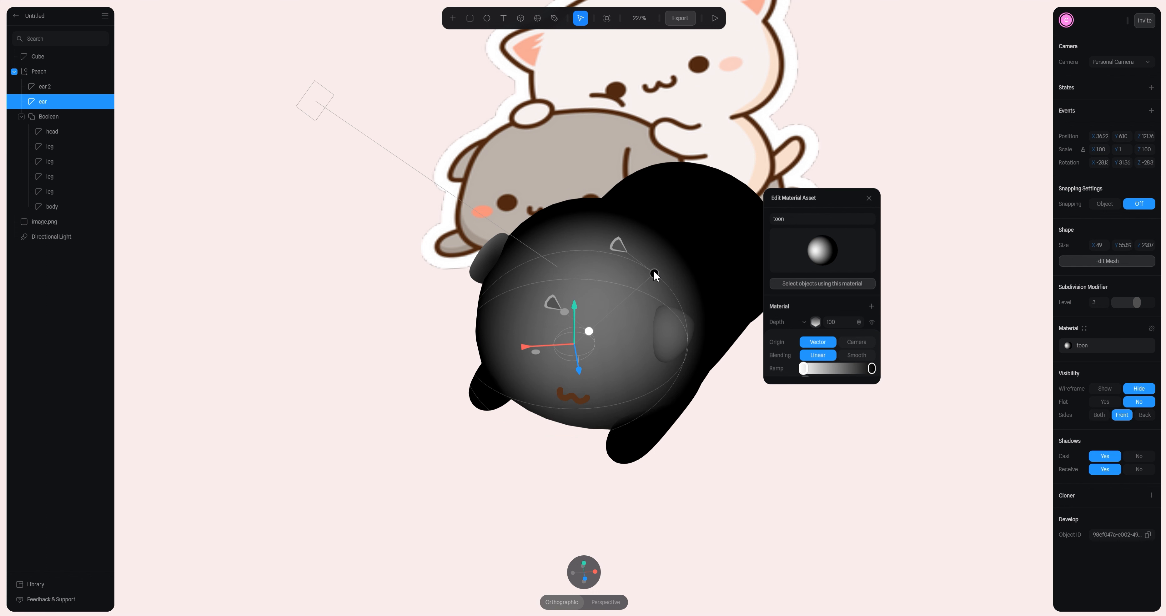
- Set the first ramp stop of the Depth layer to the dark brown outline colour sampled from the reference image
scroll(837, 354, "down", 1)
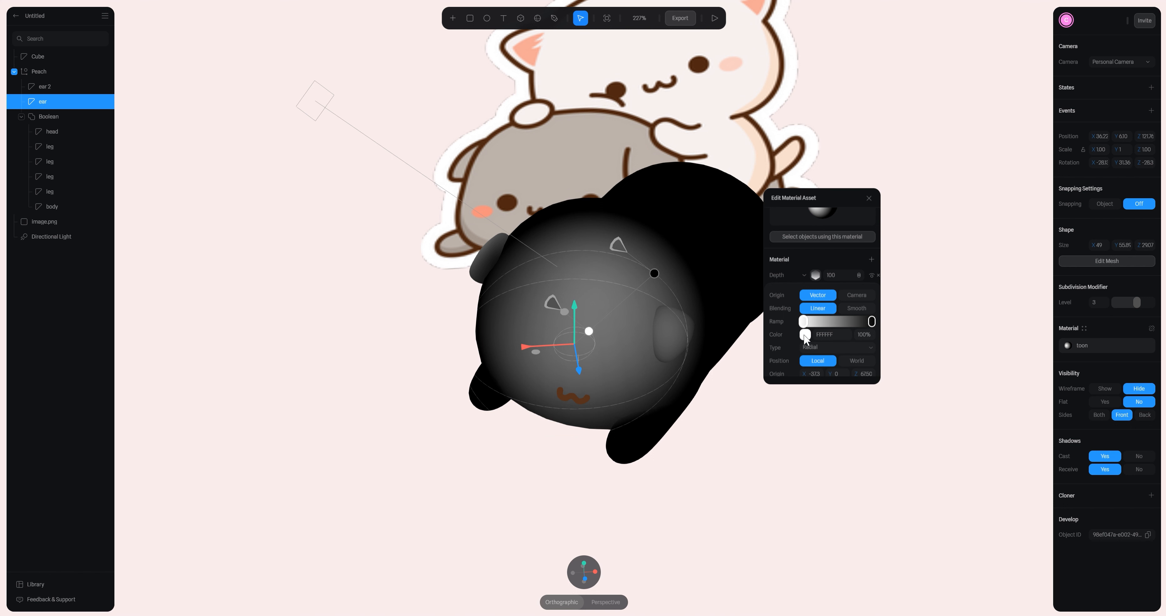
left_click(805, 335)
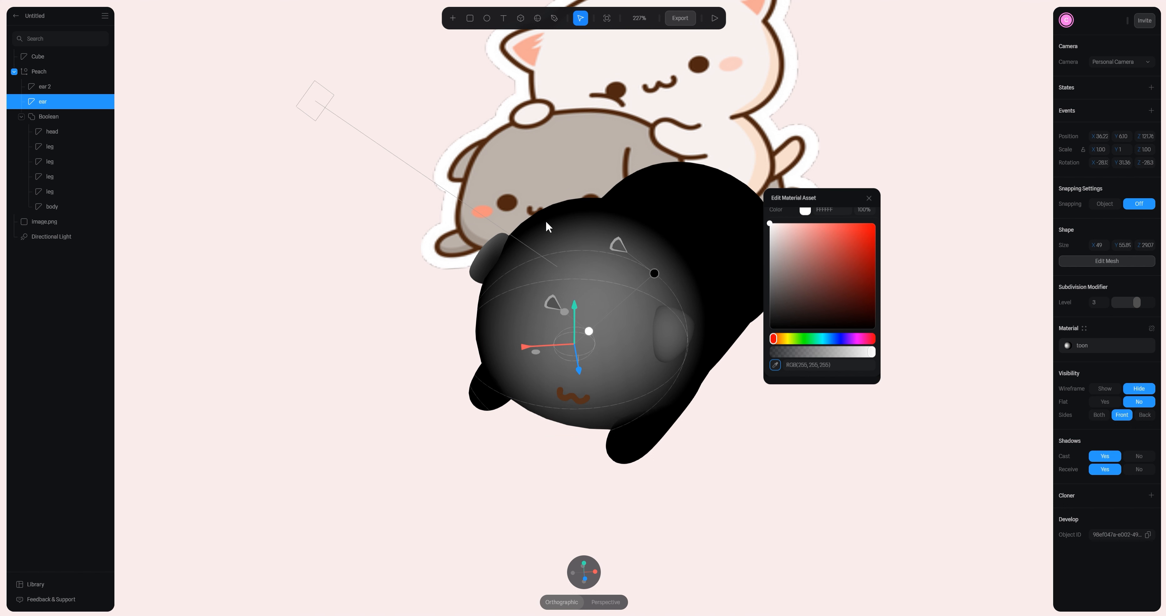
left_click(511, 202)
scroll(835, 314, "up", 2)
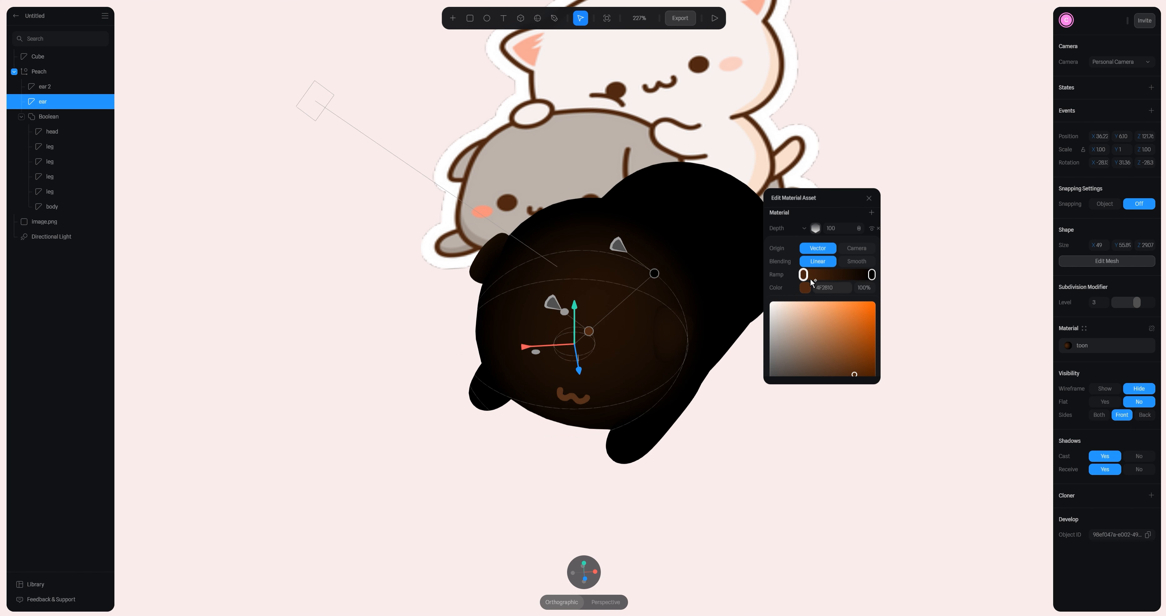
- Copy the first ramp stop's brown hex code and apply it to the second ramp stop
left_click(836, 289)
key("ctrl+c")
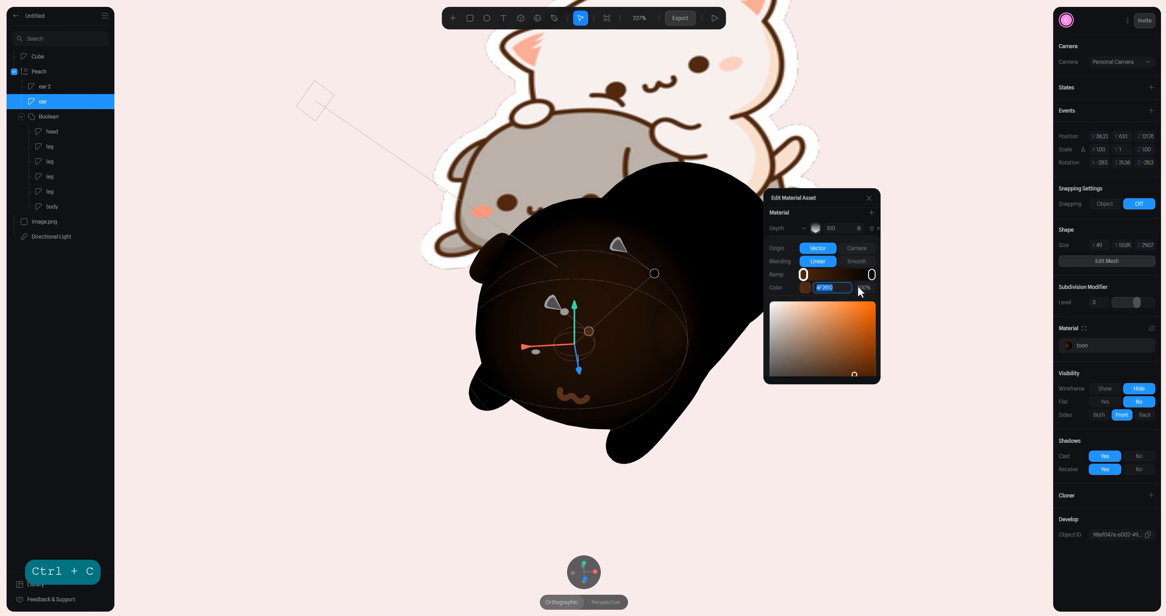
left_click(872, 275)
left_click(848, 288)
key("ctrl+v")
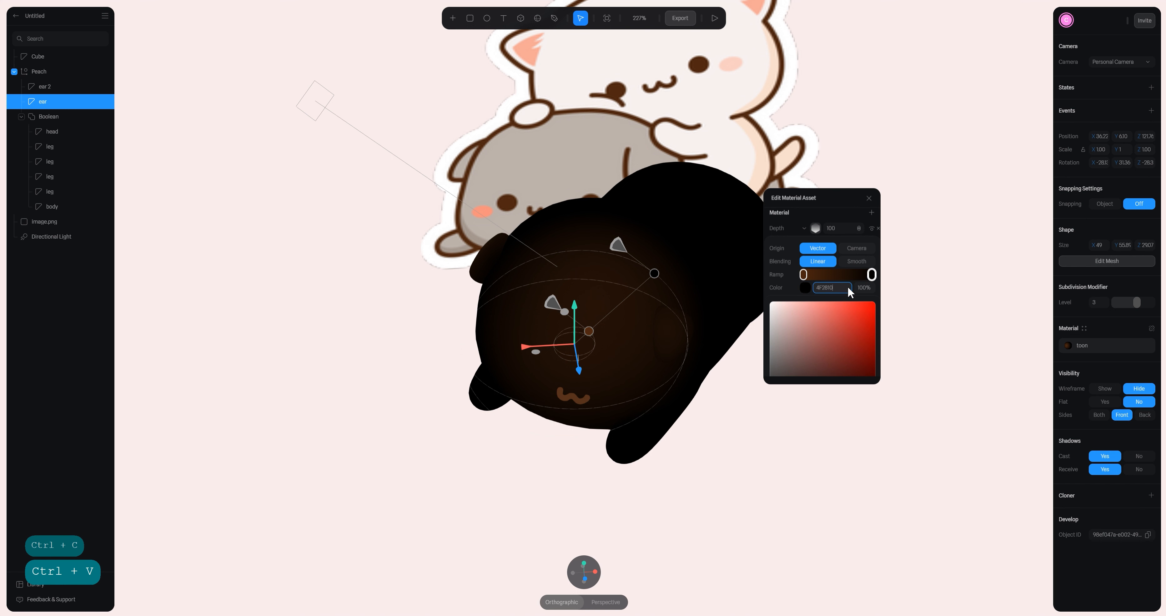
key("Return")
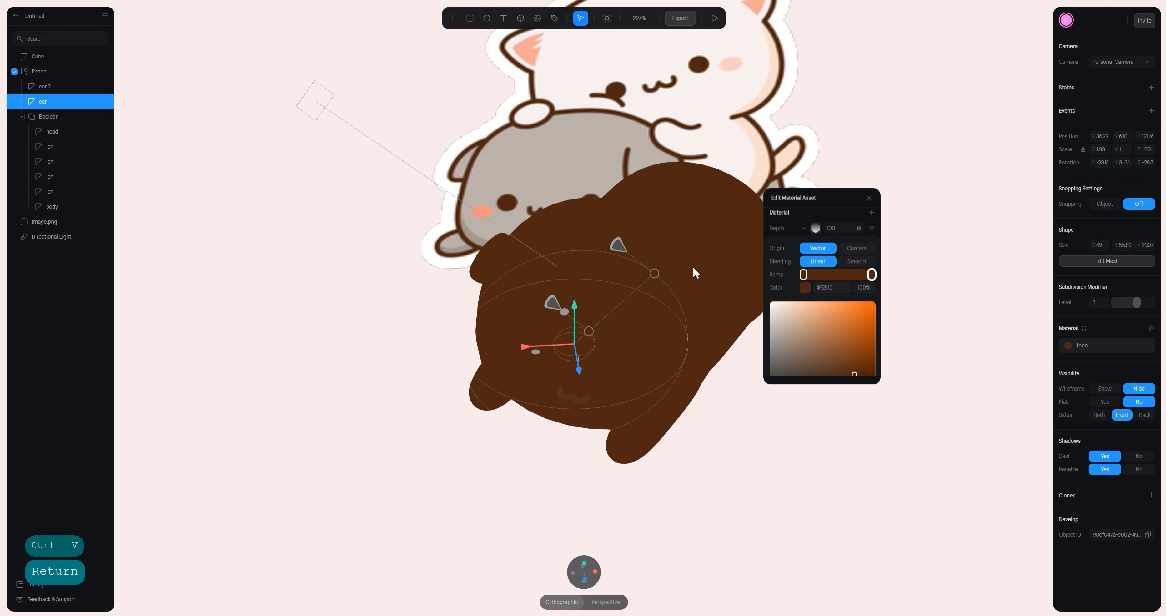
- Set the second ramp stop's opacity to 0% and move it close to the first stop for a hard-edged spot
left_click(864, 287)
type("0")
key("Return")
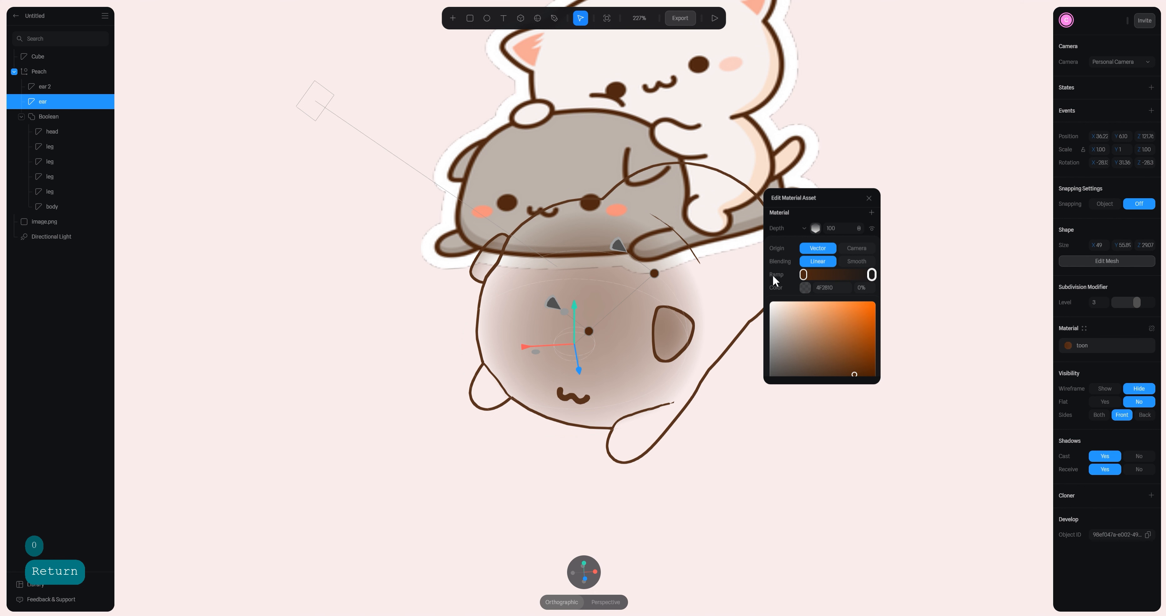
left_click_drag(872, 274, 818, 273)
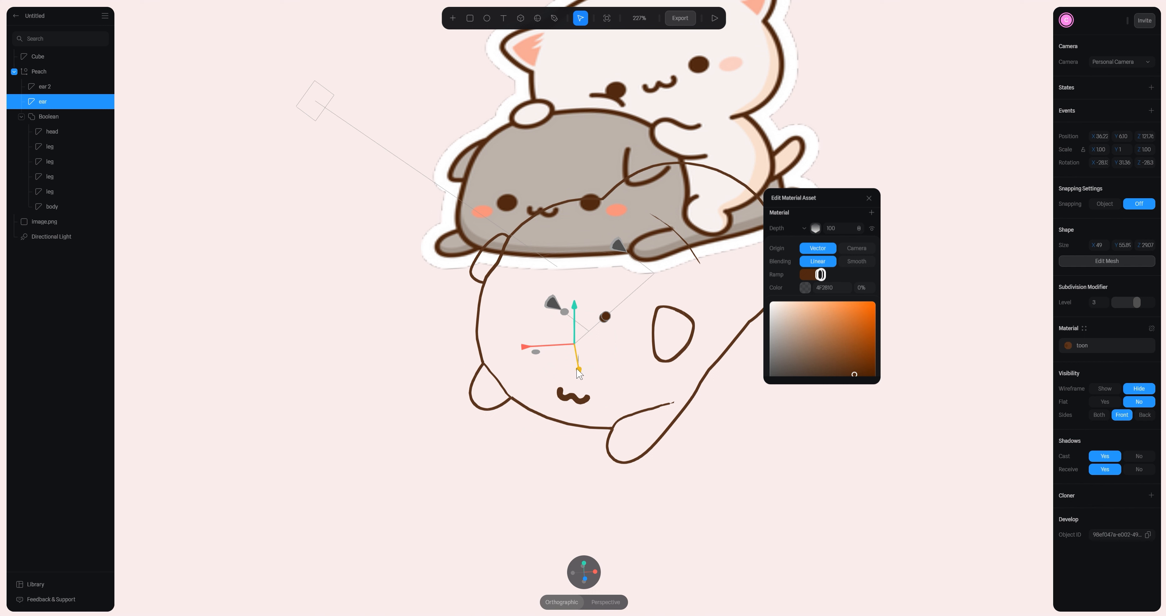
- Shrink the brown depth spot to eye size and place it over the grey cat's eye nearest the large front ear
left_click_drag(579, 373, 592, 411)
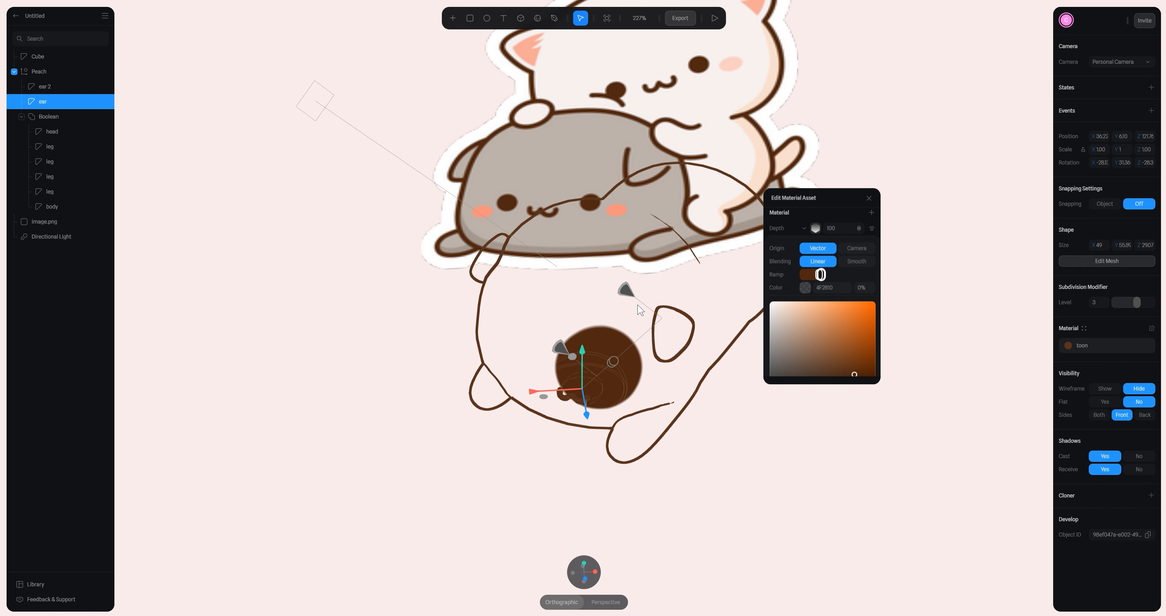
mouse_move(822, 275)
left_mouse_down()
mouse_move(832, 275)
mouse_move(820, 275)
left_mouse_up()
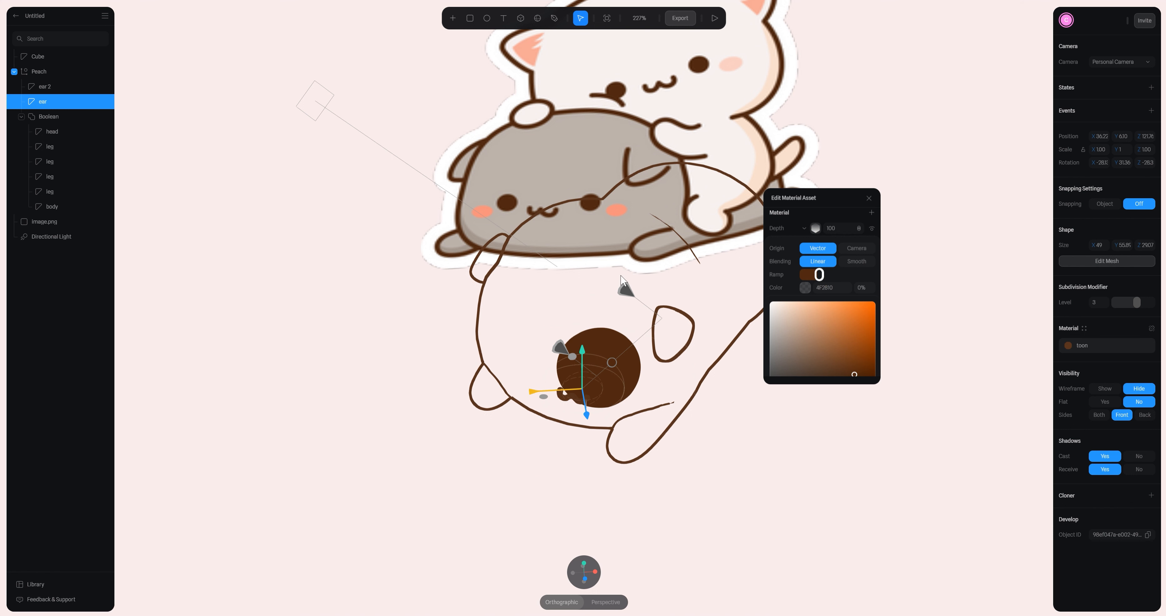
left_click_drag(625, 289, 587, 323)
left_click(583, 567)
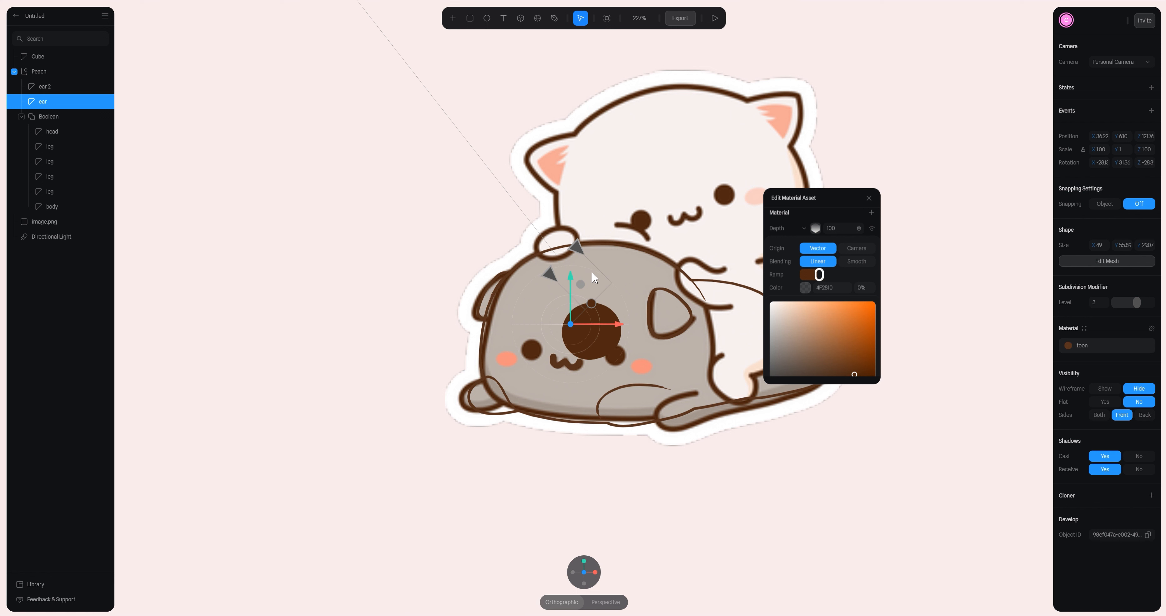
left_click_drag(564, 261, 652, 385)
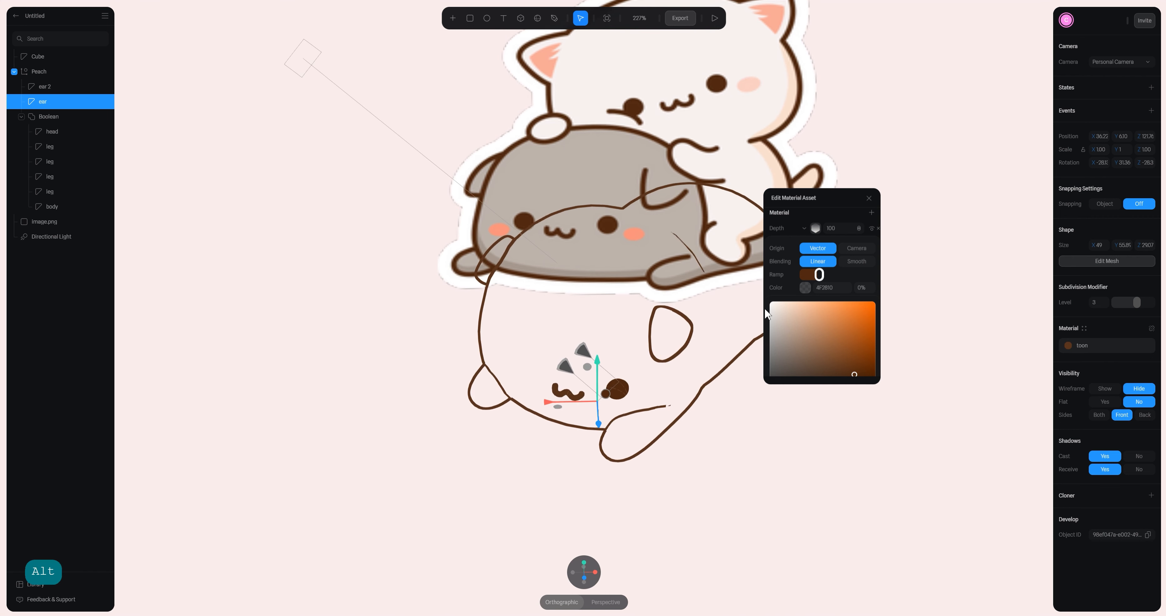
- Duplicate the eye's Depth layer in the toon material and open the settings of the copy
left_click(816, 230)
right_click(816, 324)
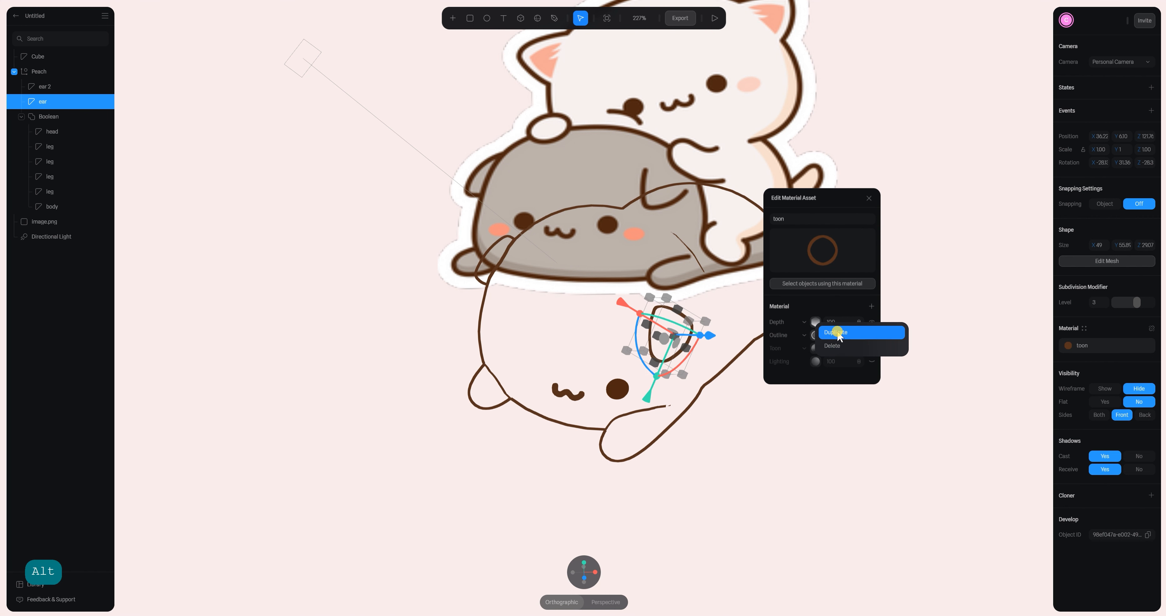
left_click(844, 333)
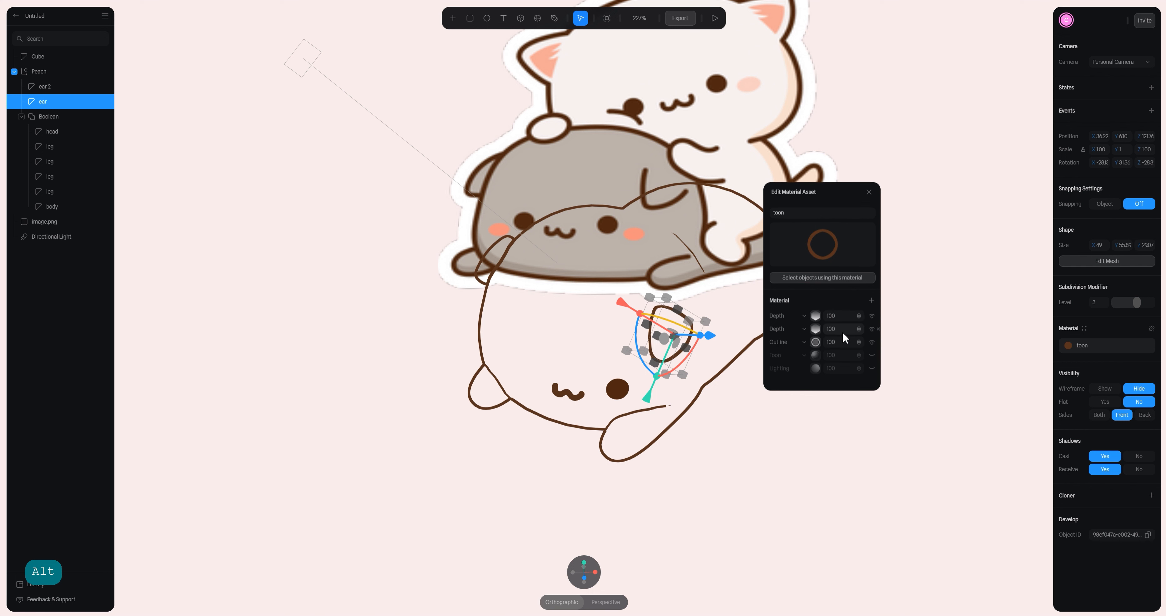
left_click(817, 316)
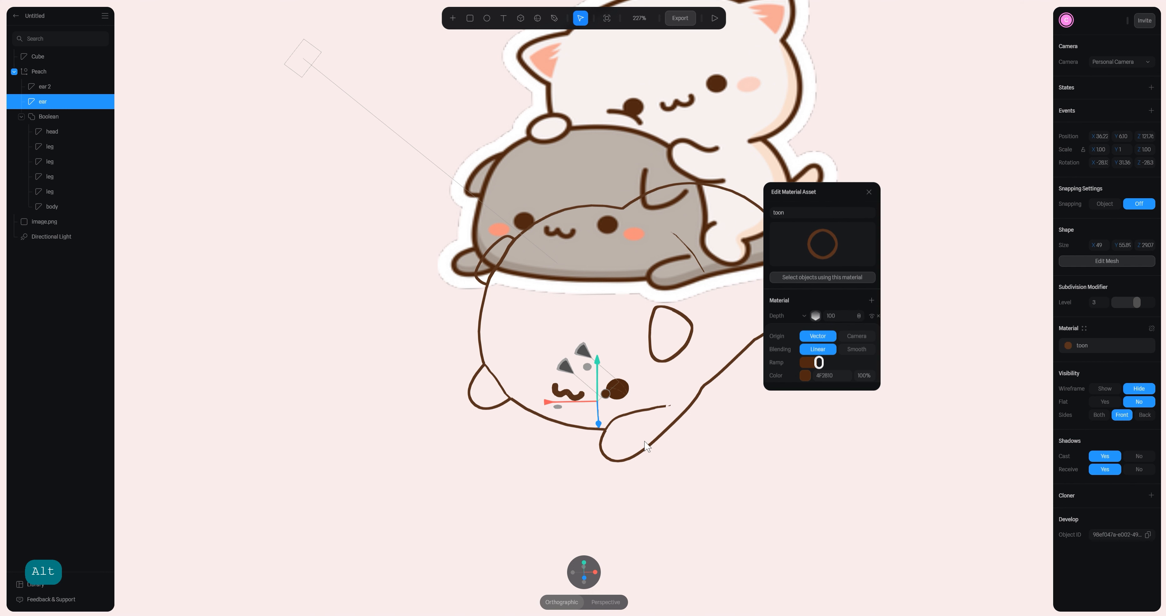
- Move the duplicated depth spot onto the grey cat's other eye in the reference and fine-tune its radius
left_click(585, 578)
mouse_move(606, 311)
left_mouse_down("alt")
mouse_move(526, 307)
mouse_move(628, 352)
mouse_move(515, 373)
mouse_move(517, 399)
mouse_move(519, 378)
left_mouse_up("alt")
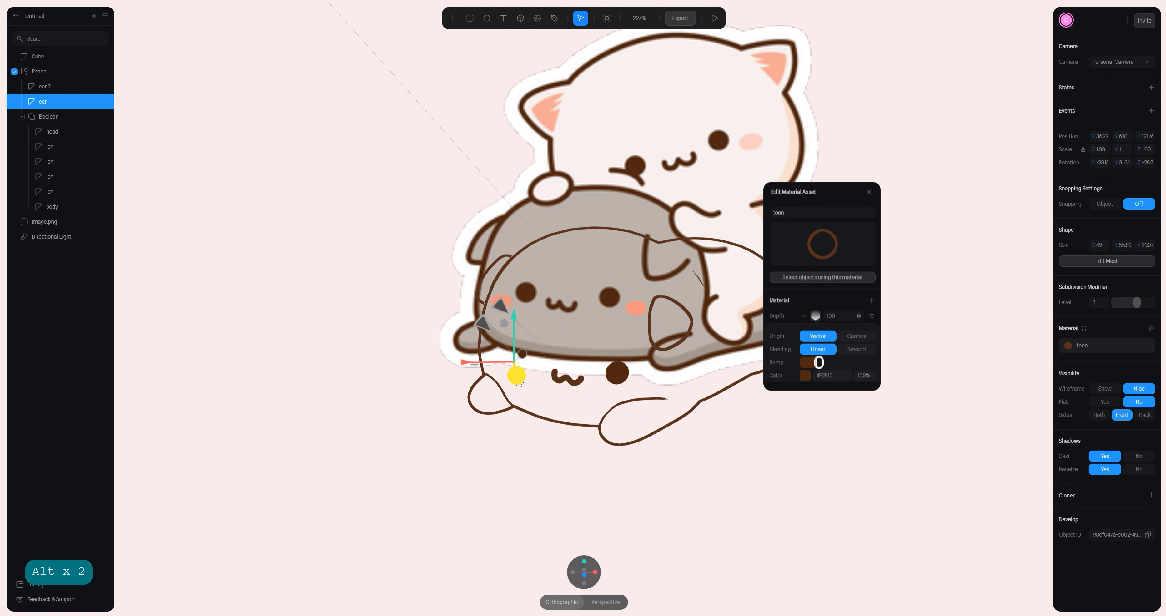
left_click(583, 574)
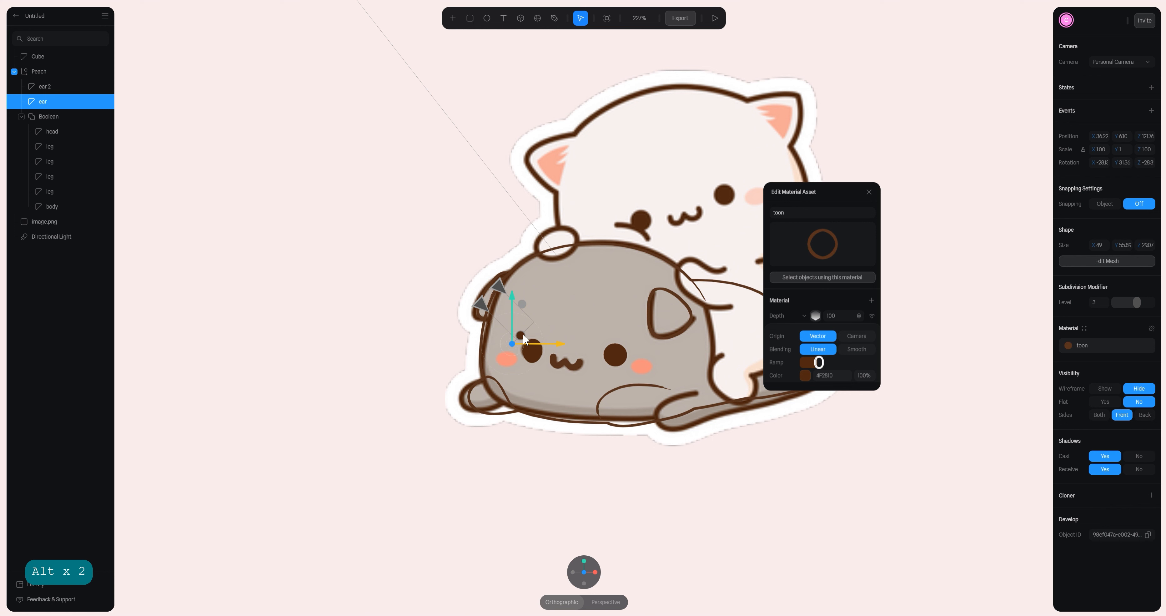
mouse_move(514, 347)
left_mouse_down()
mouse_move(559, 382)
mouse_move(560, 398)
mouse_move(514, 362)
left_mouse_up()
key("ctrl+z")
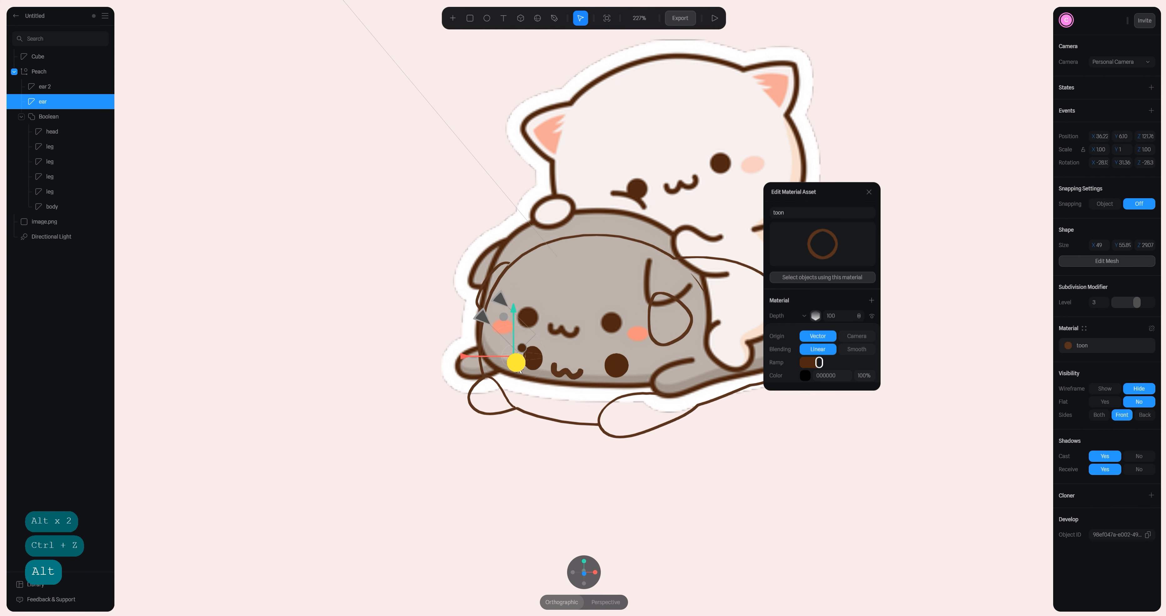
scroll(498, 376, "up", 5)
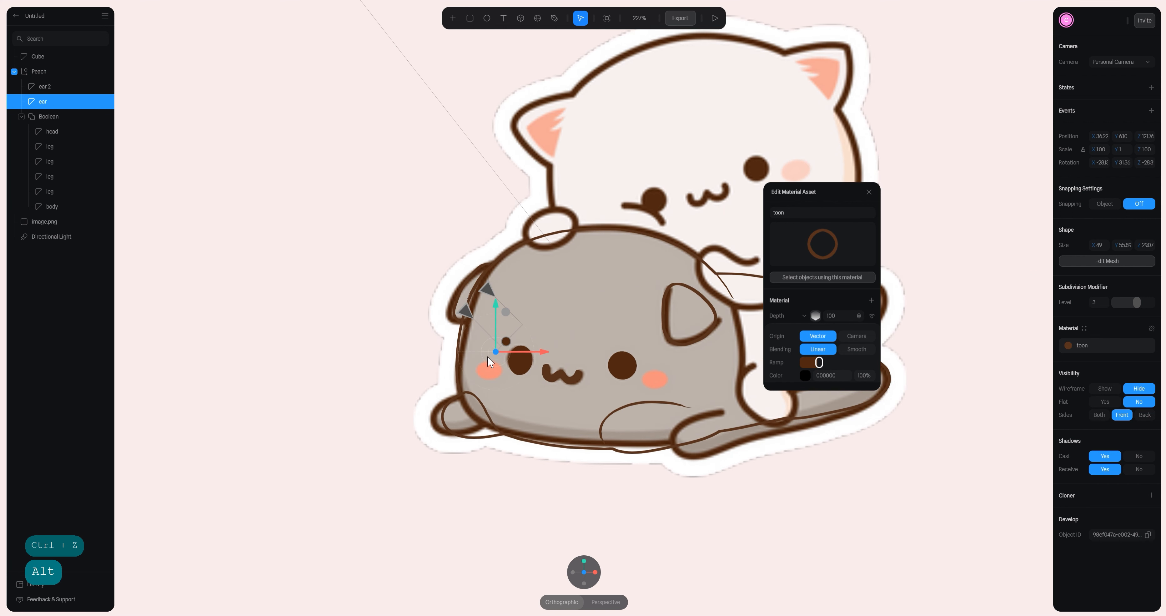
left_click(423, 328)
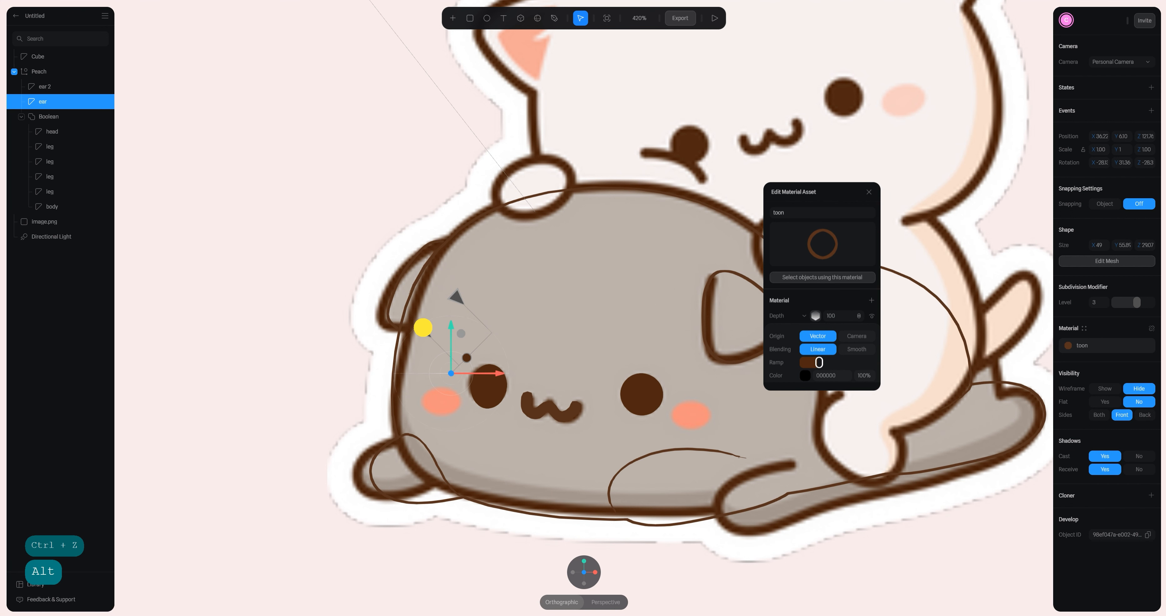
left_click_drag(452, 298, 456, 295)
scroll(427, 351, "down", 3)
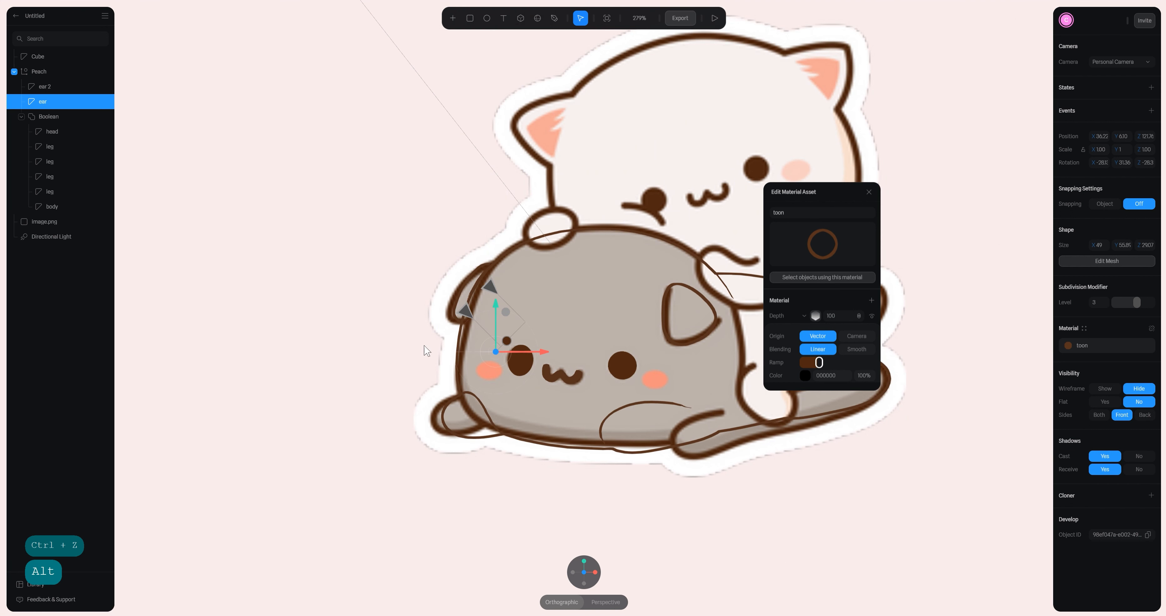
- Duplicate the second eye's Depth layer and open the settings of the new copy
left_click(814, 314)
right_click(812, 315)
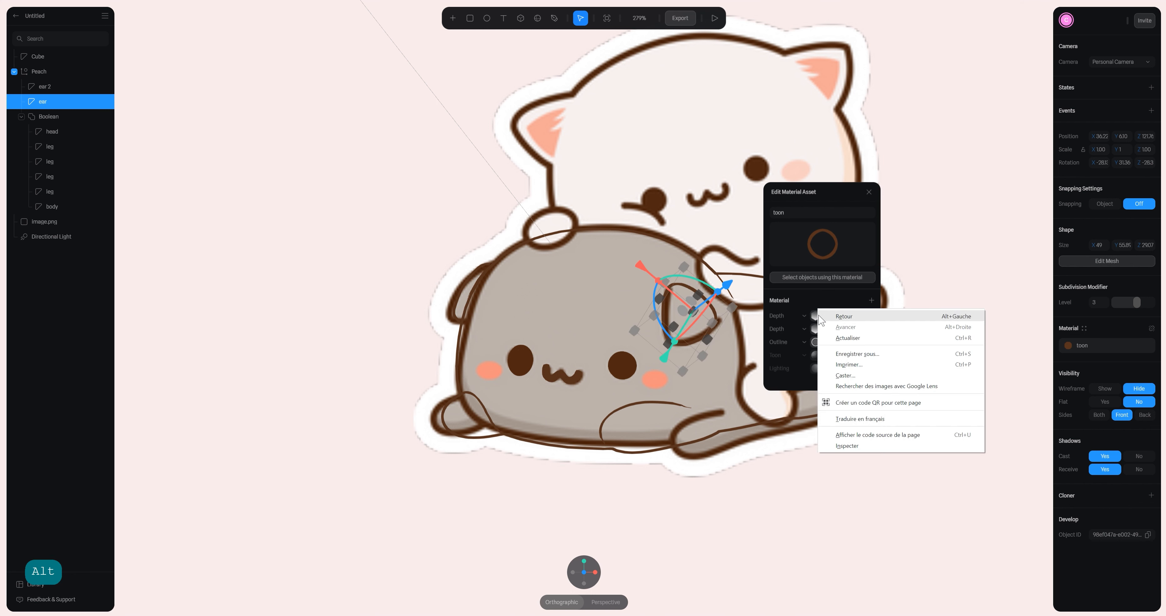
right_click(816, 314)
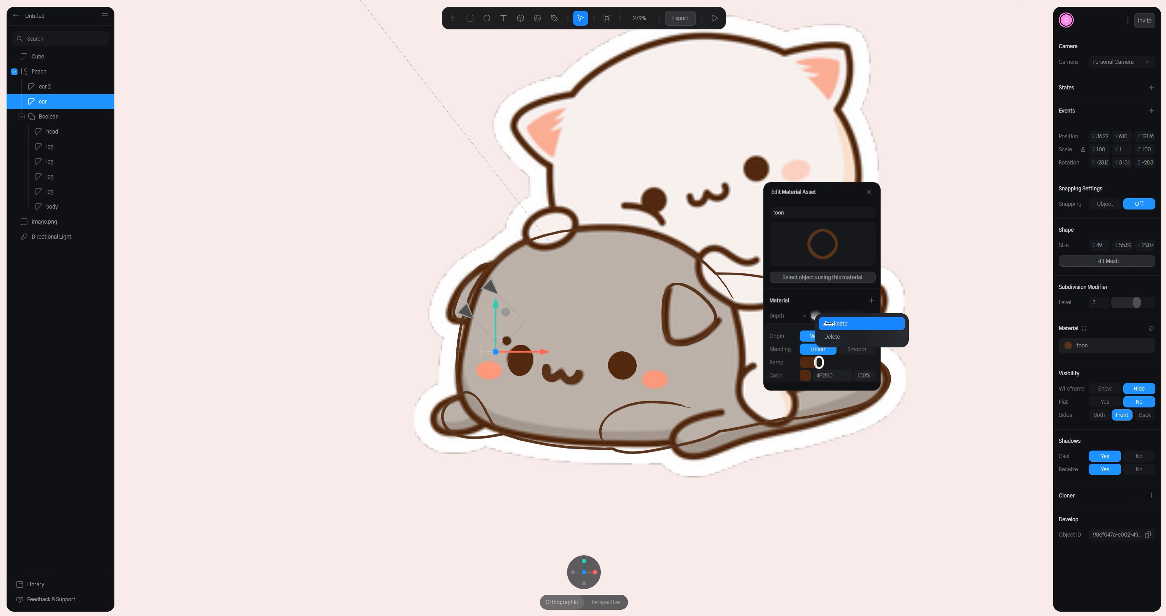
left_click(843, 325)
left_click(814, 311)
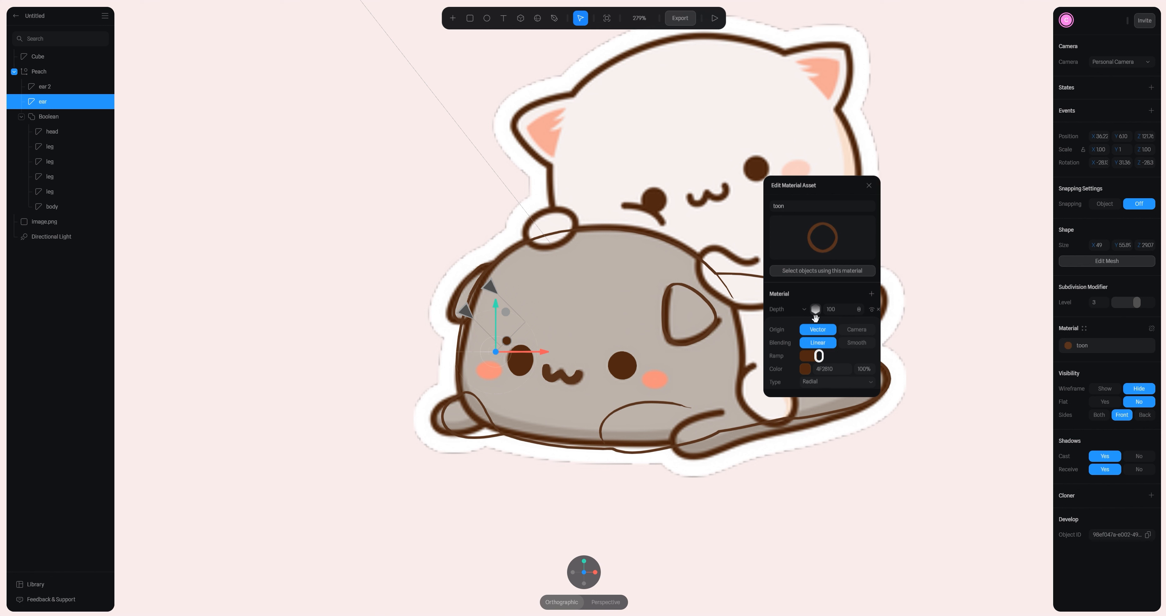
- Set the transparent ramp stop of the copied Depth layer to the pink sampled from the grey cat's cheek in the reference
scroll(818, 334, "down", 2)
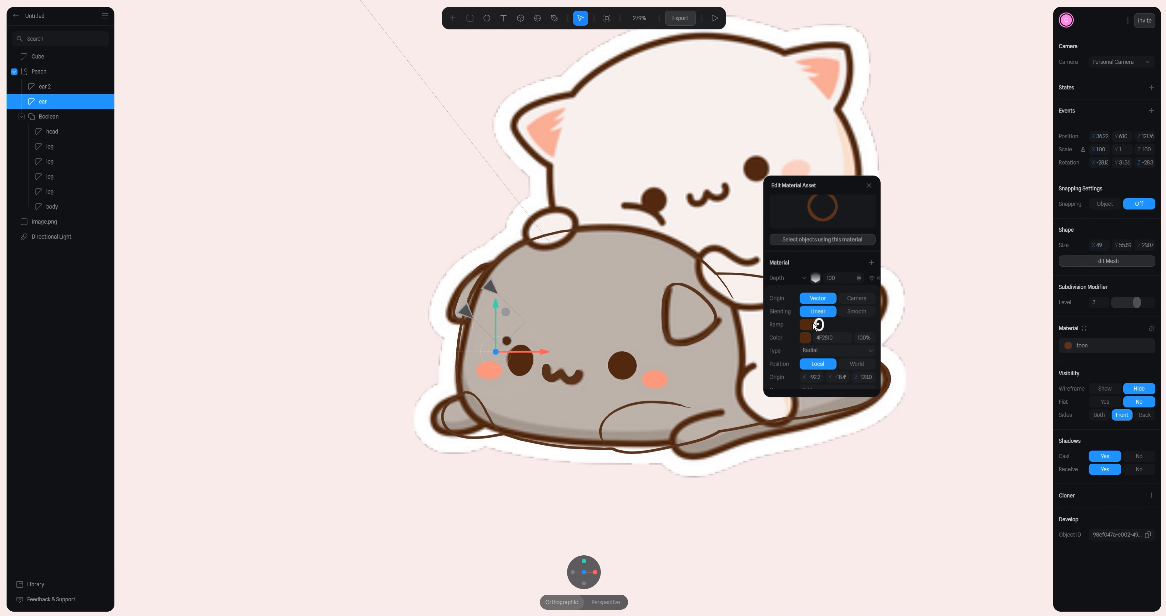
left_click(819, 325)
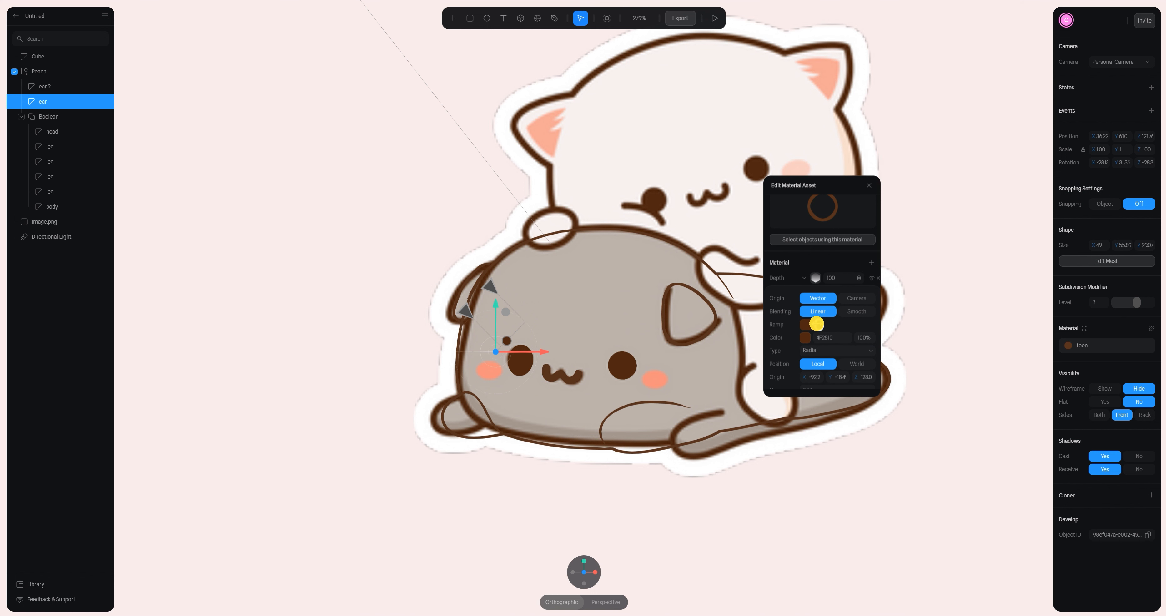
left_click(806, 340)
left_click(827, 338)
left_click(808, 340)
scroll(807, 340, "down", 1)
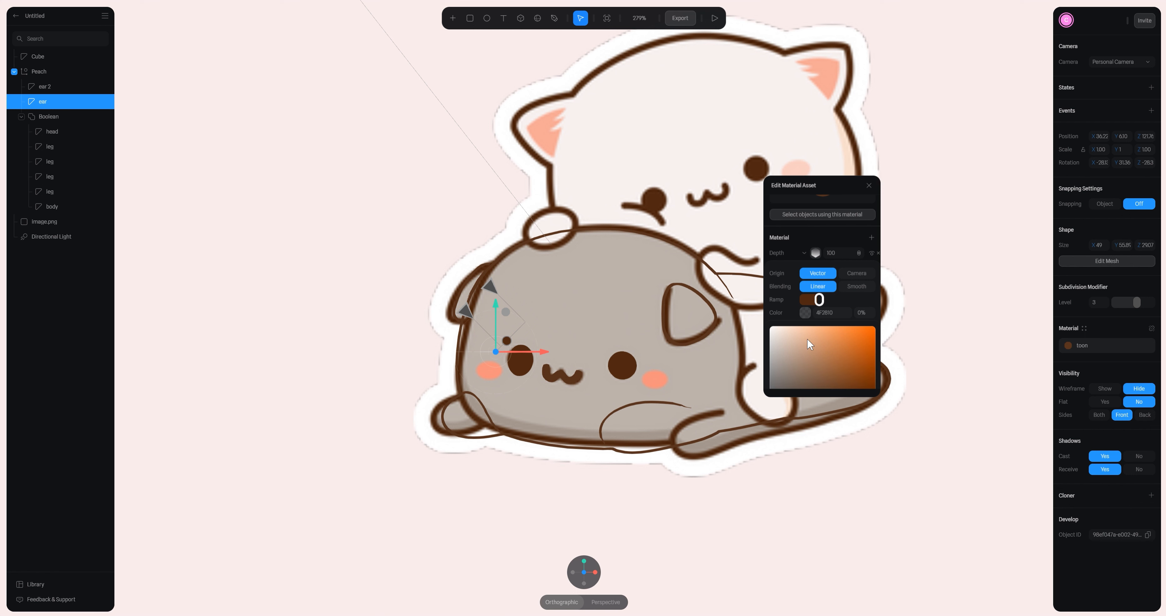
scroll(810, 345, "down", 2)
left_click(490, 376)
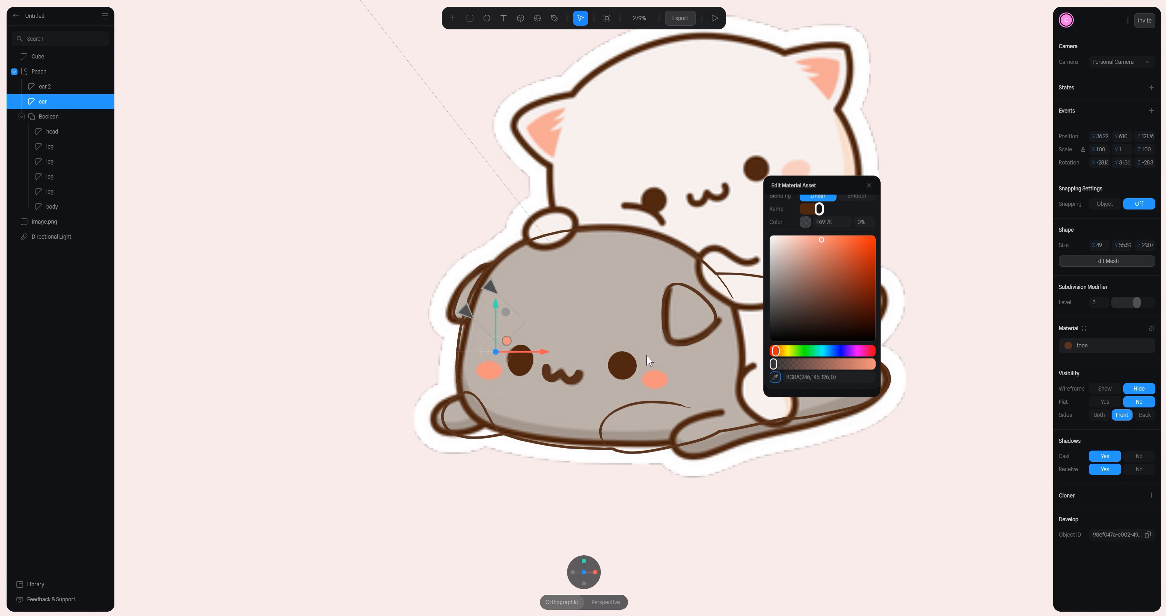
- Copy the sampled pink's hex code into the brown ramp stop of the same Depth layer
scroll(827, 290, "up", 1)
left_click(834, 269)
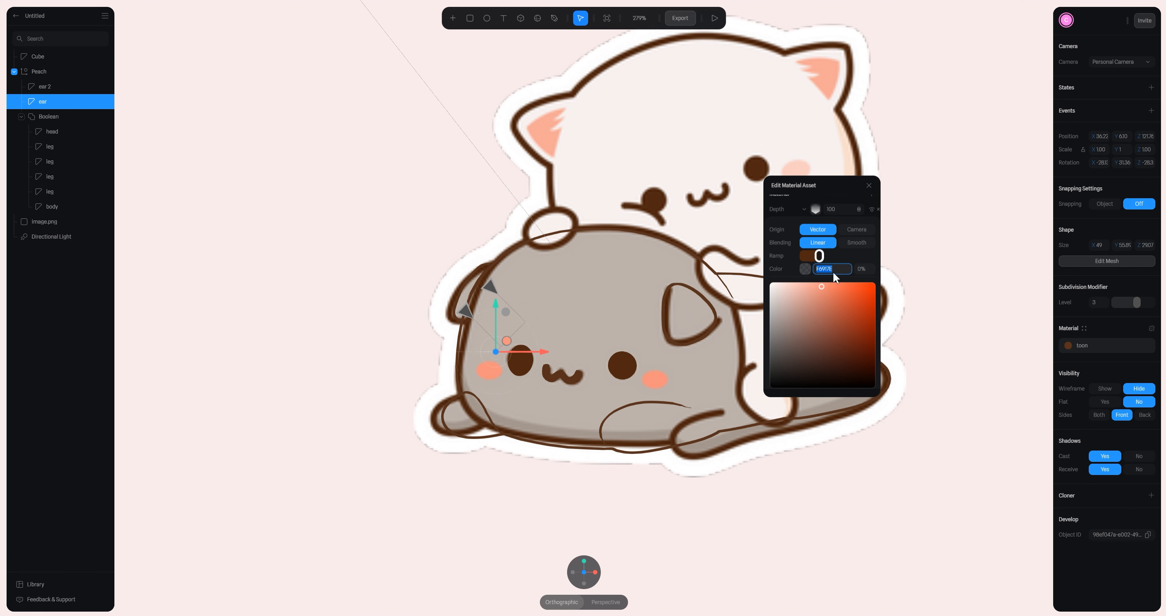
key("ctrl+c")
left_click(816, 256)
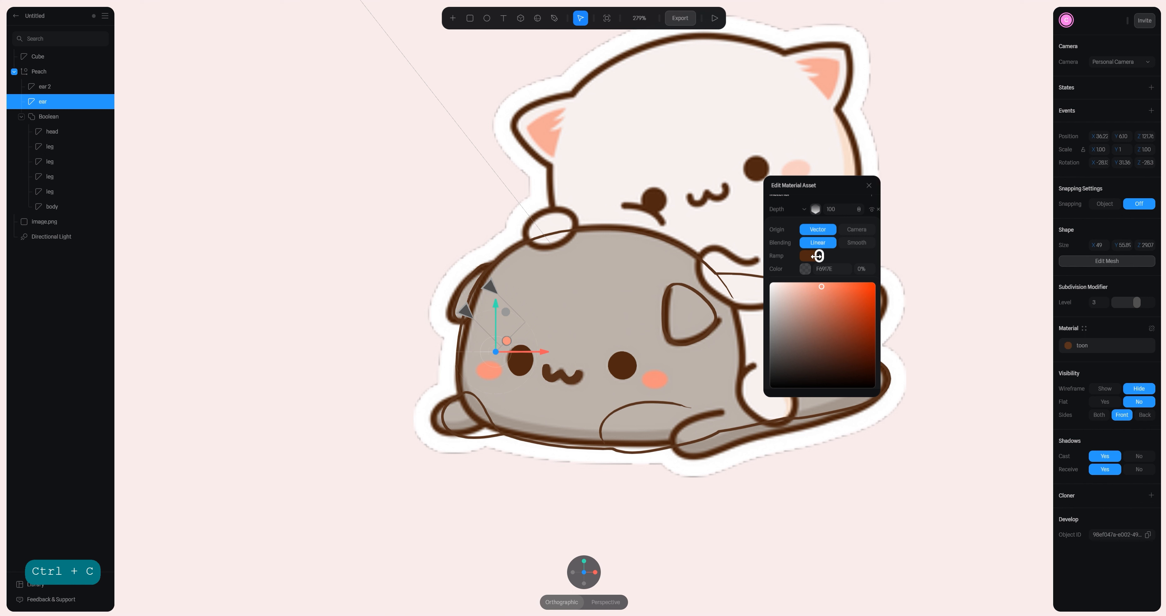
left_click(821, 256)
left_click(827, 268)
key("ctrl+v")
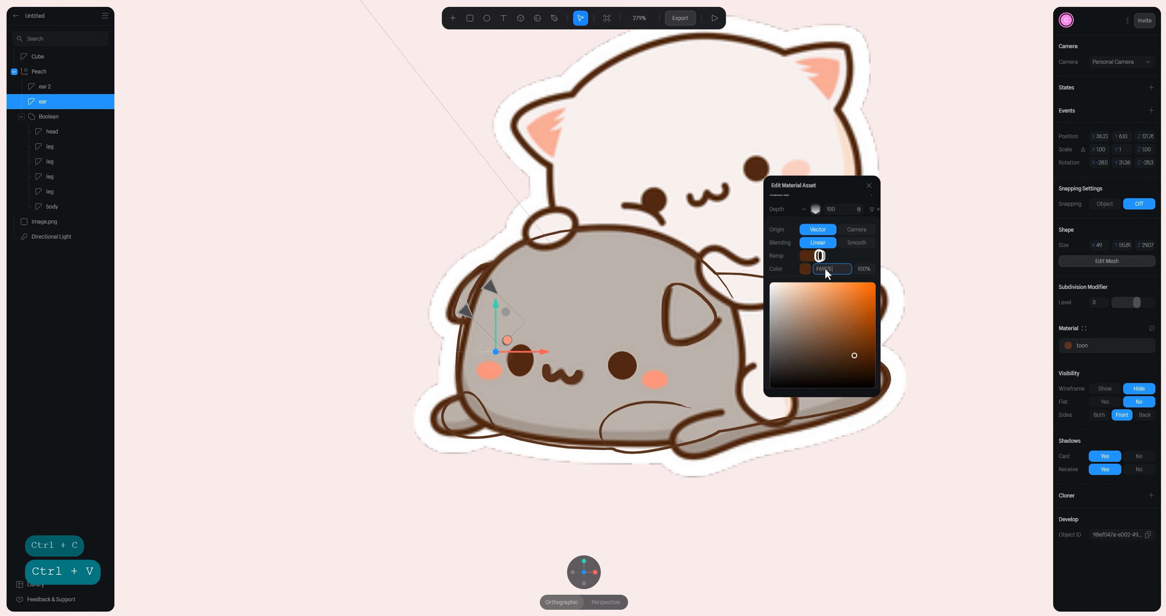
key("Return")
left_click(820, 256)
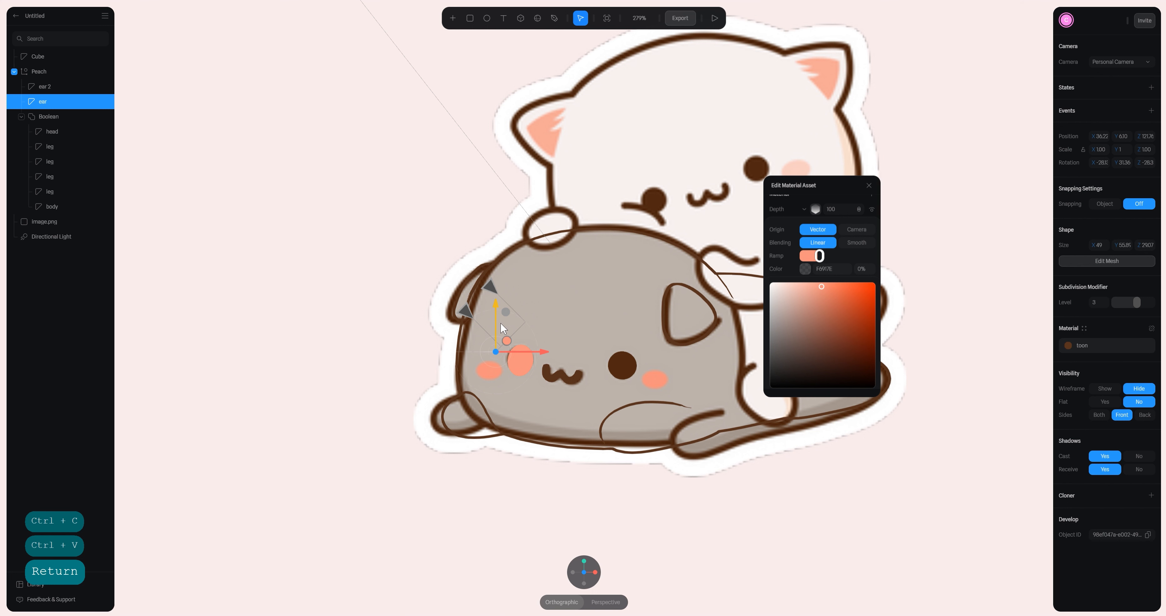
- Move the pink depth spot onto the grey cat's cheek farthest from the large front ear and fine-tune its placement on the head surface
left_click_drag(508, 312, 470, 321)
left_click_drag(564, 370, 564, 401, "alt")
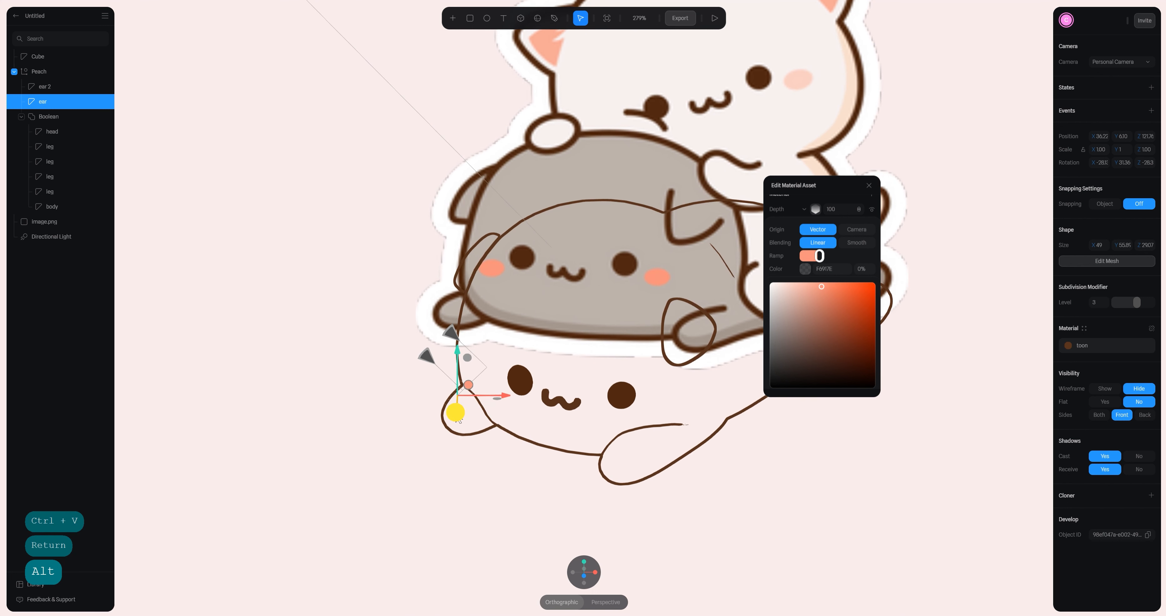
mouse_move(457, 408)
left_mouse_down()
mouse_move(454, 420)
mouse_move(456, 400)
left_mouse_up()
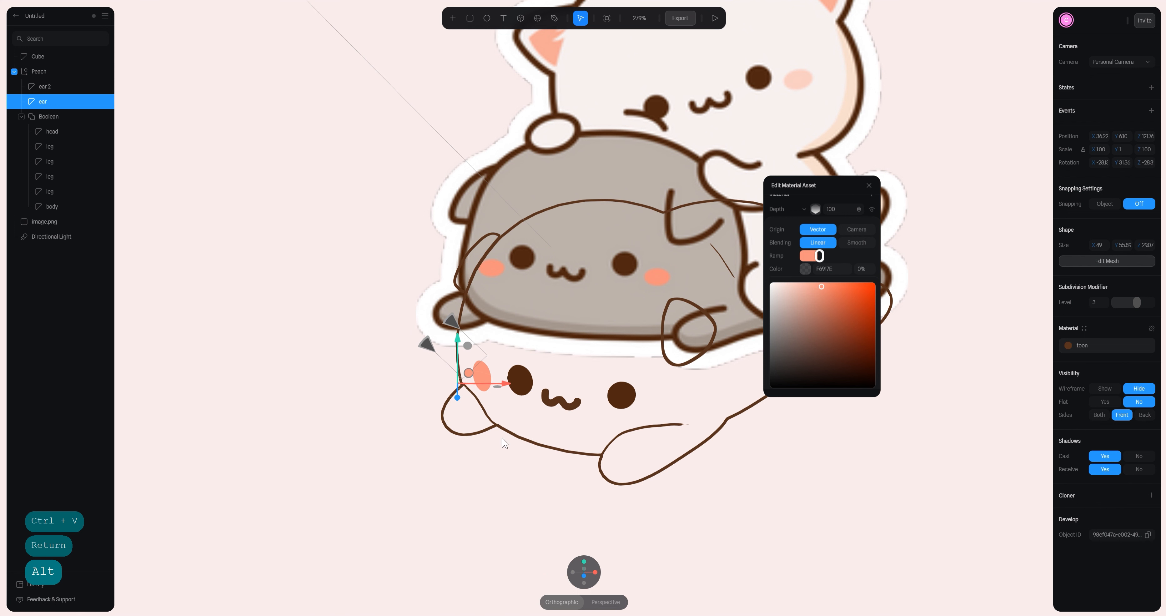
left_click(584, 575)
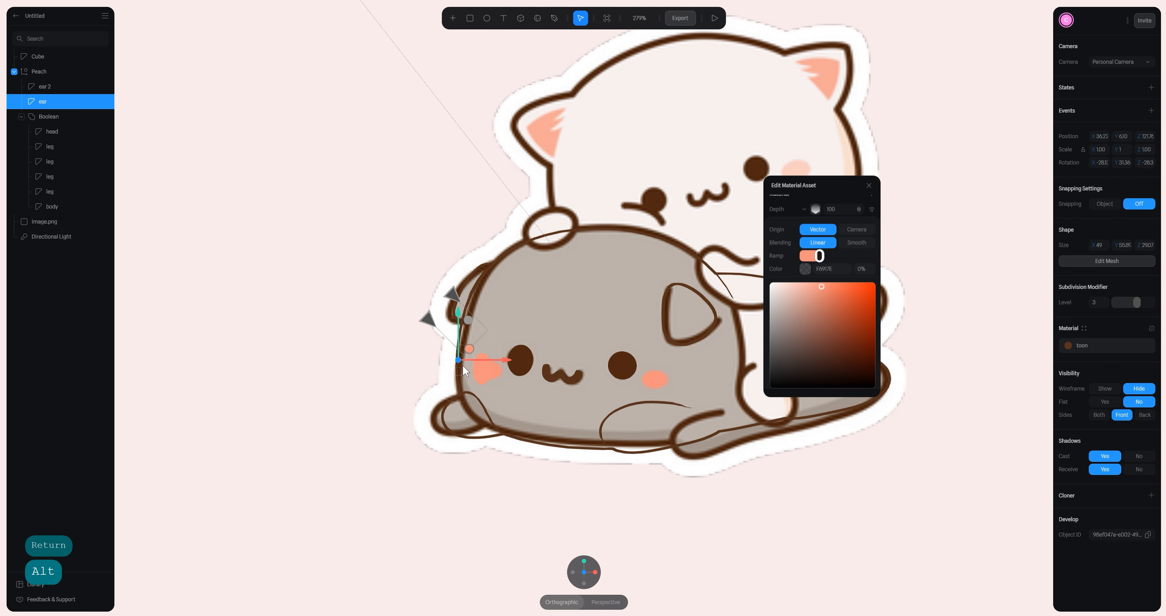
left_click_drag(504, 387, 459, 364, "alt")
key("ctrl+z")
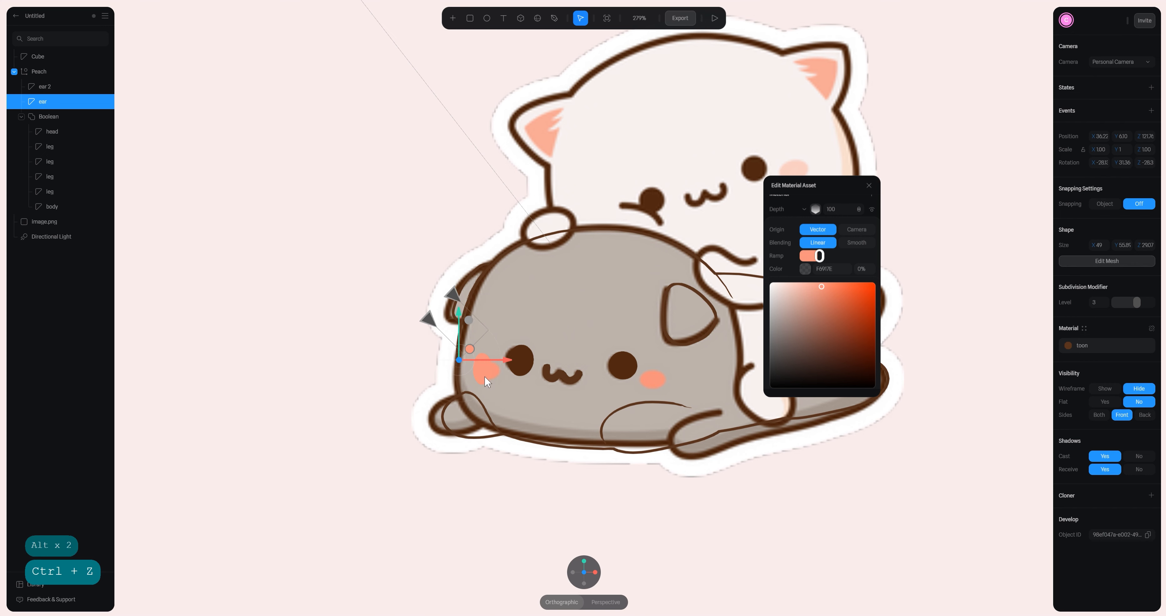
left_click_drag(523, 379, 507, 375, "alt")
left_click(584, 572)
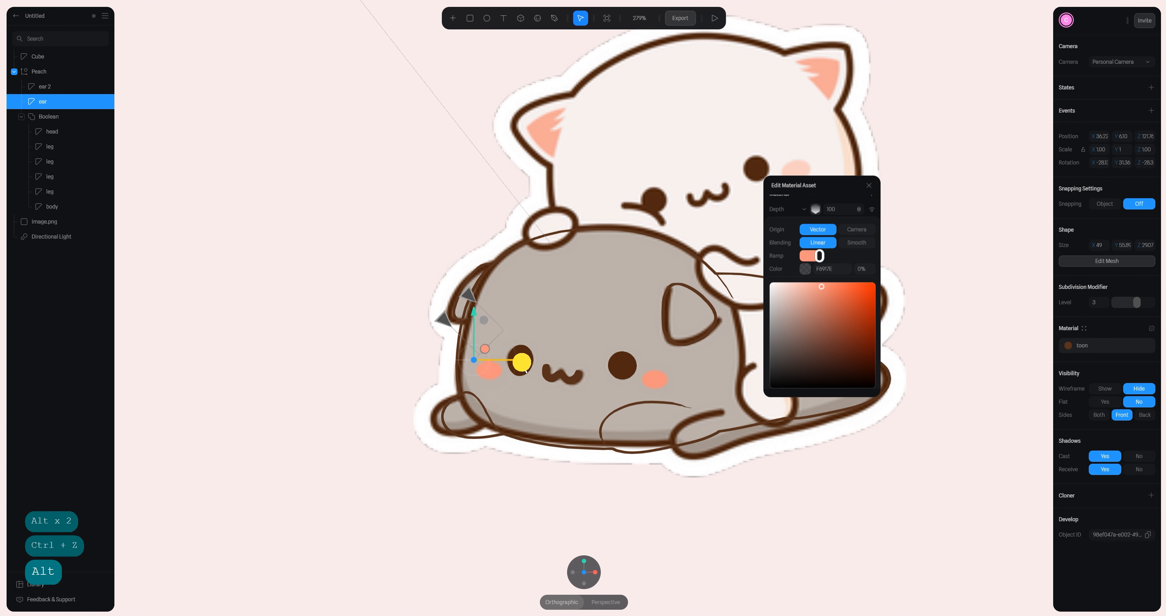
left_click_drag(512, 362, 468, 383, "alt")
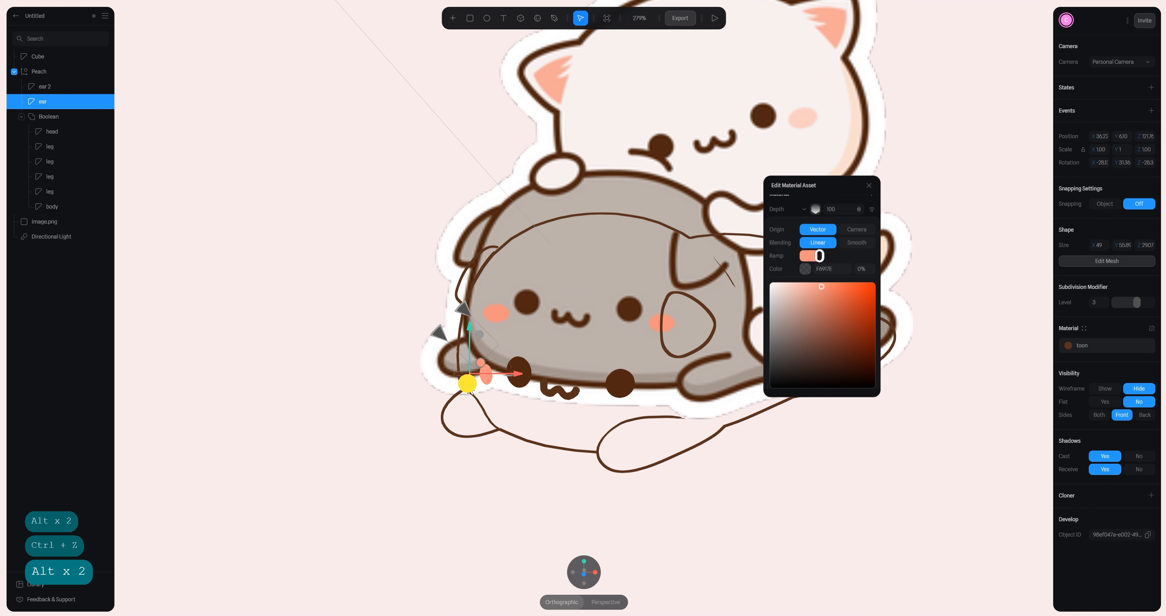
left_click(584, 572)
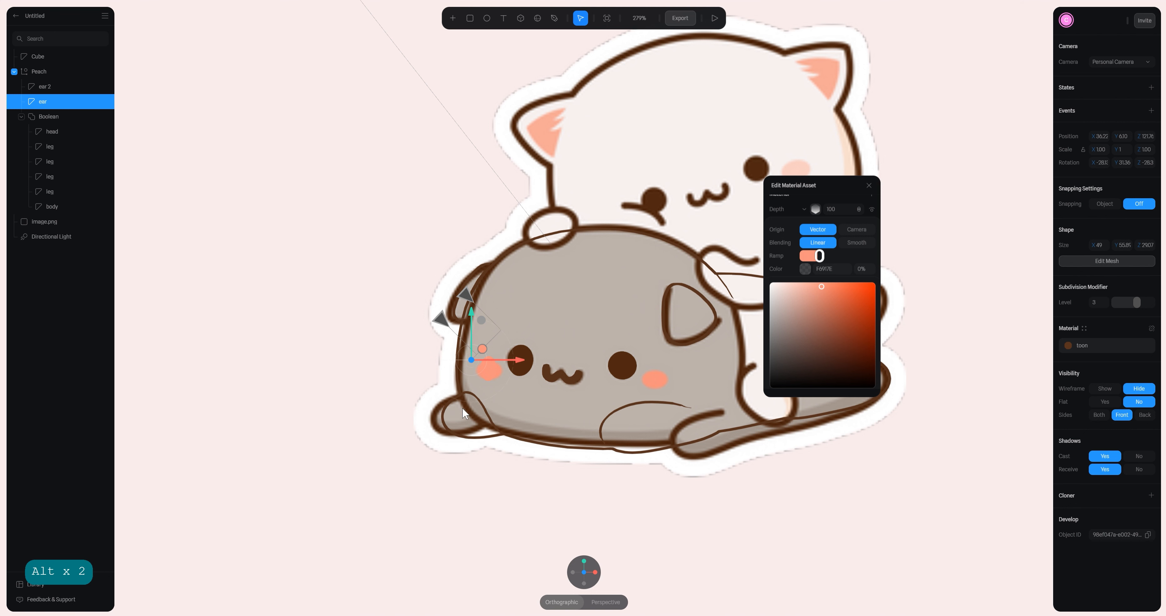
- Duplicate the pink cheek's Depth layer in the toon material and open the settings of the copy
left_click(815, 211)
right_click(816, 309)
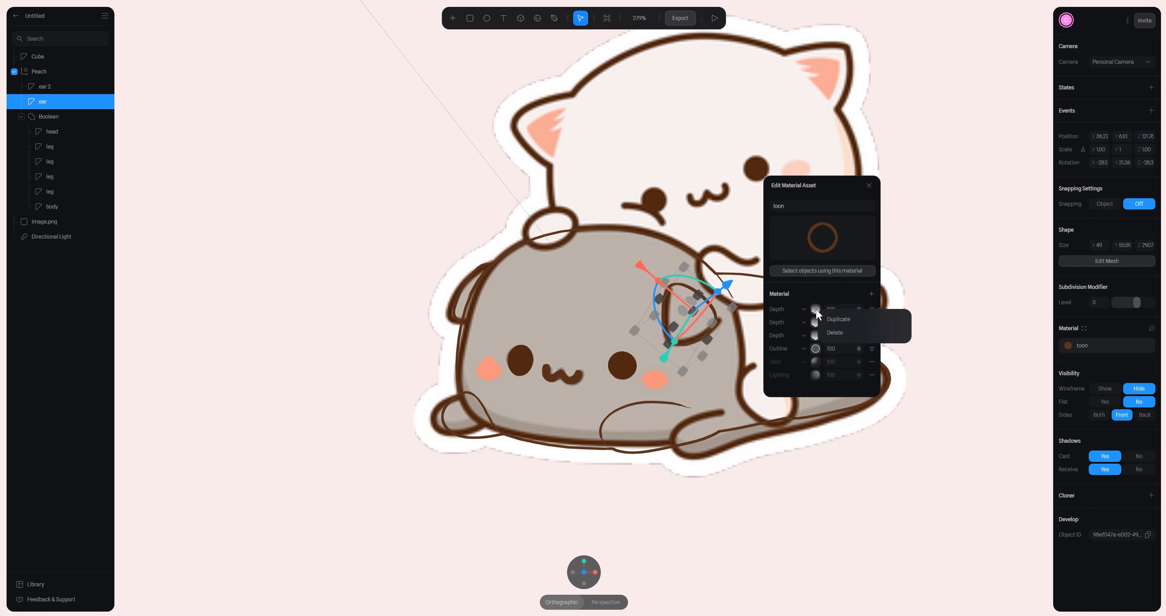
left_click(816, 308)
left_click(817, 307)
right_click(817, 307)
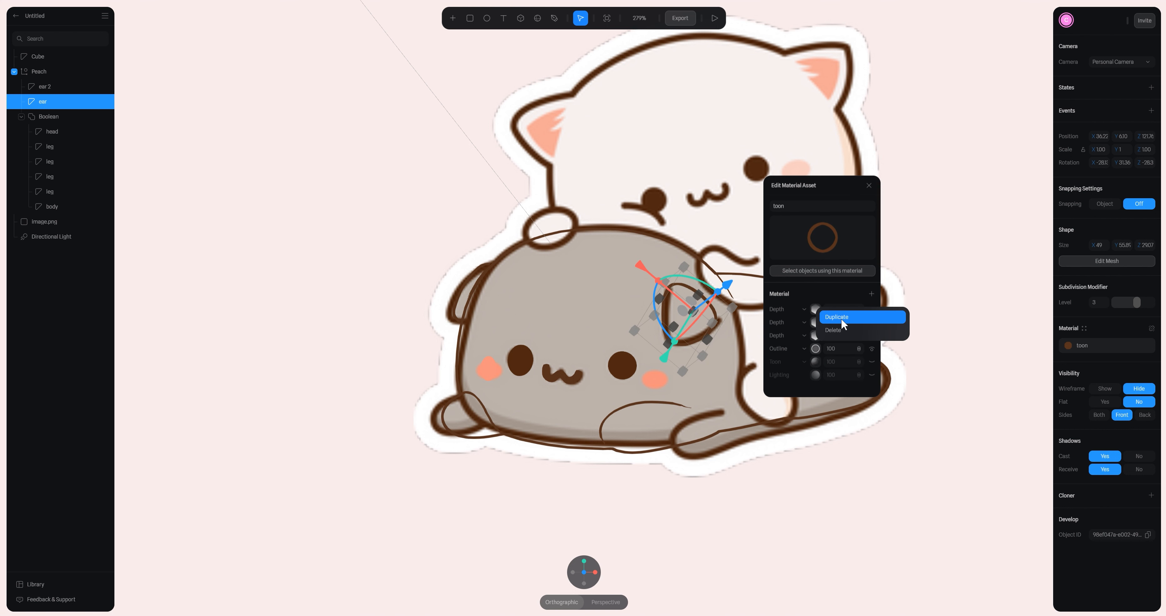
left_click(833, 318)
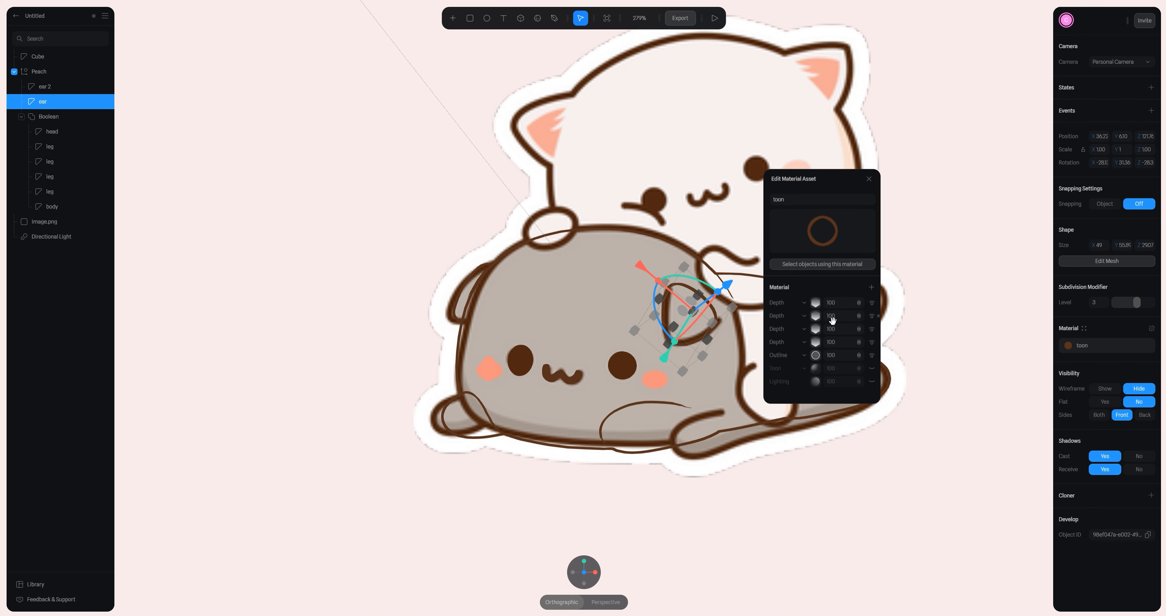
left_click(816, 302)
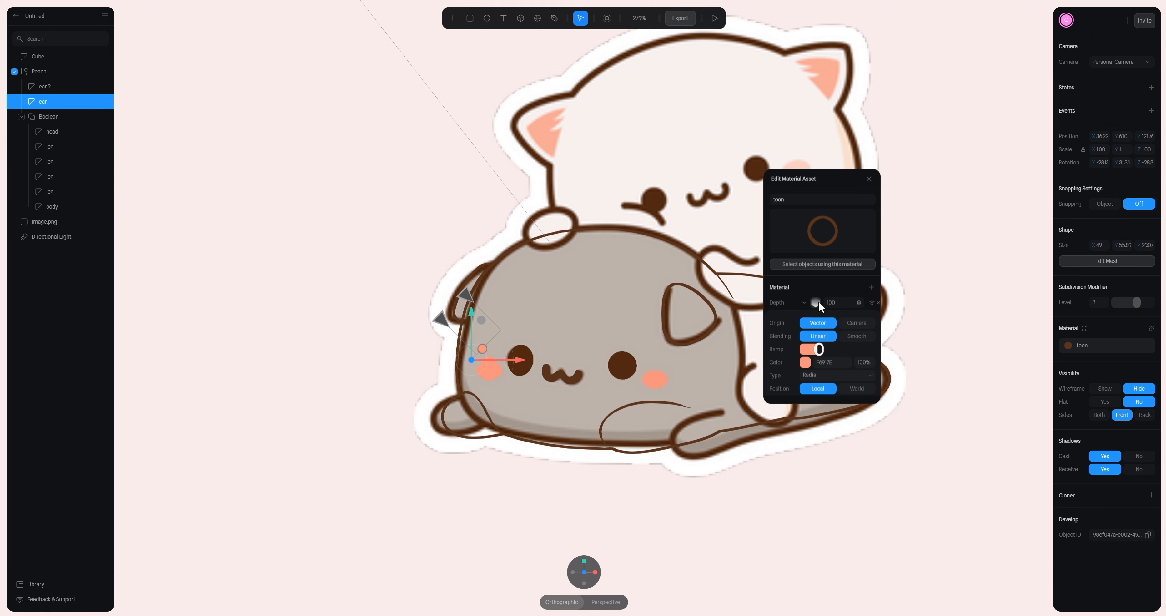
- Move the duplicated pink spot onto the grey cat's other cheek, below the large front ear, and adjust its depth
left_click_drag(484, 325, 671, 345)
left_click_drag(731, 414, 735, 414, "alt")
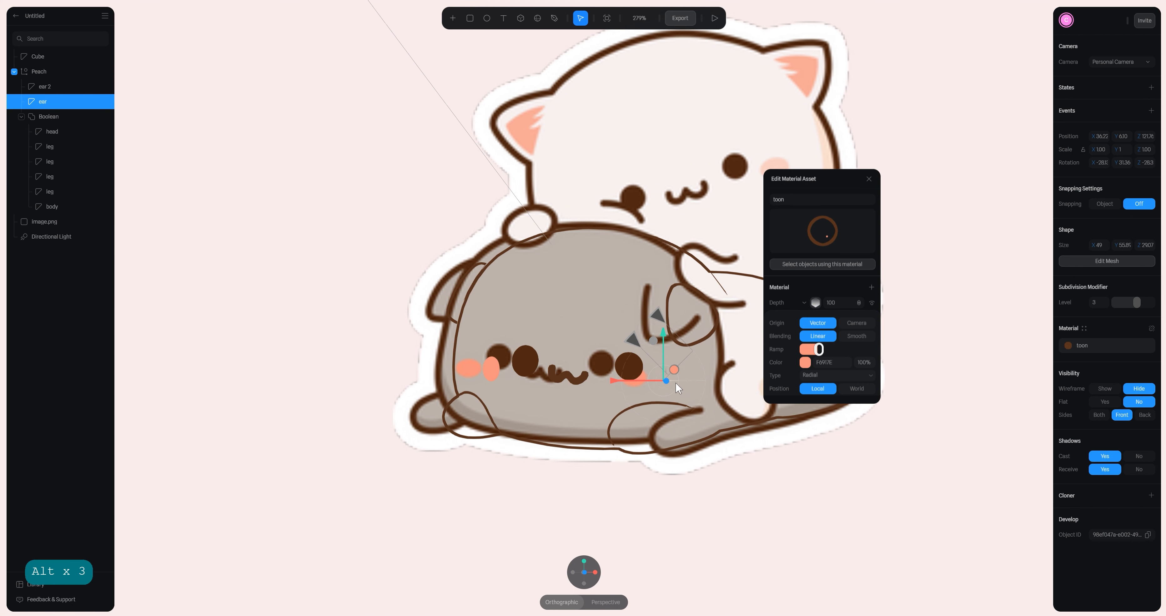
left_click_drag(674, 382, 632, 333)
left_click(584, 573)
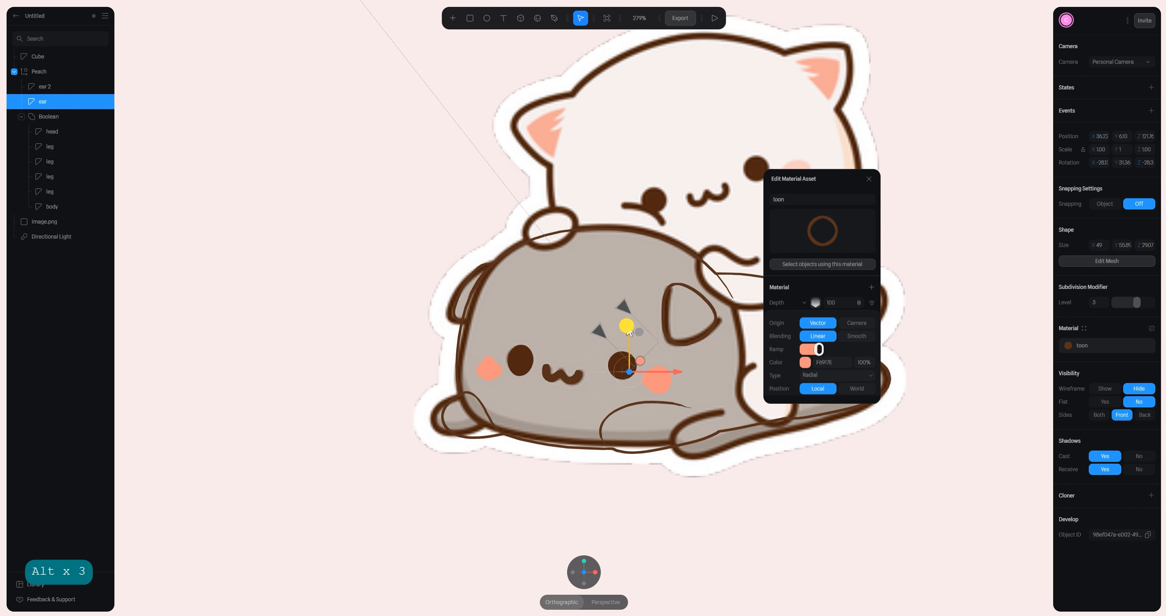
left_click_drag(707, 389, 652, 400, "alt")
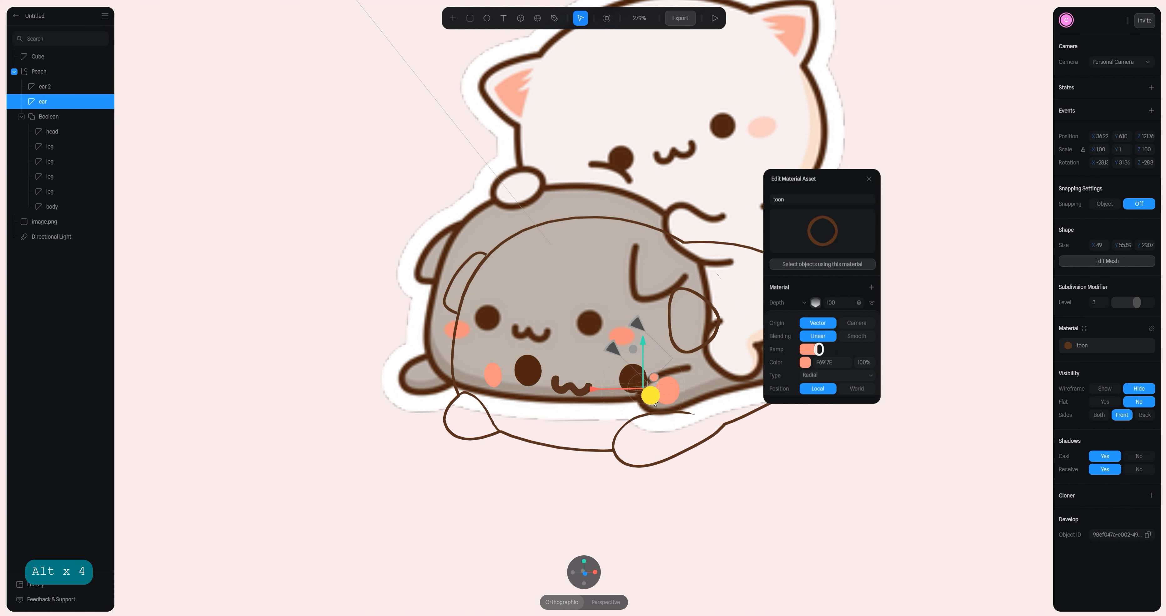
left_click(584, 573)
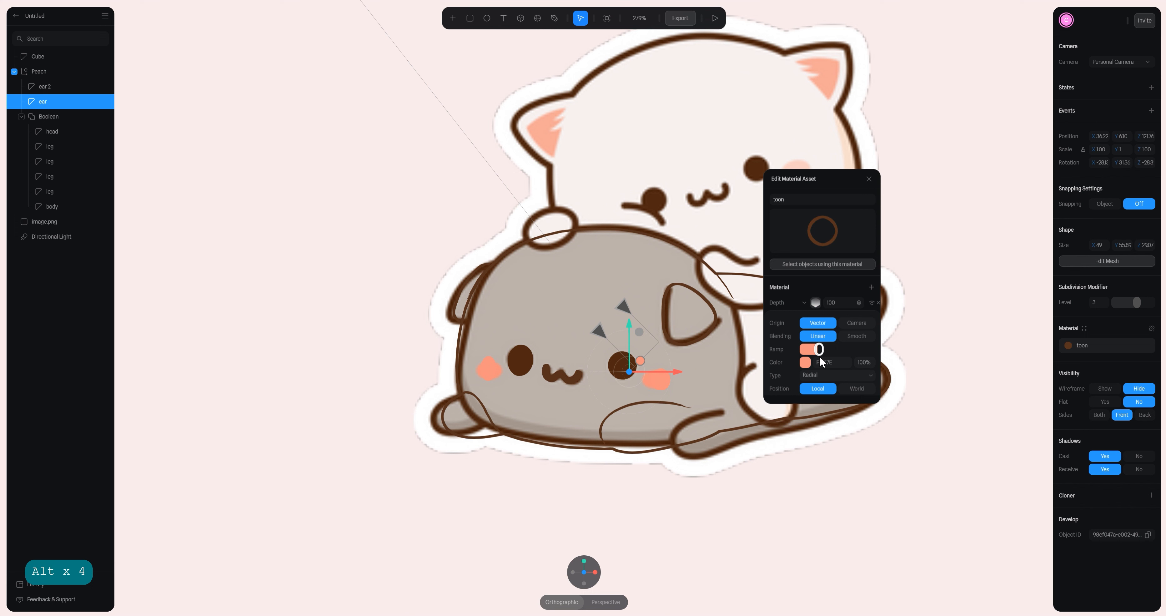
- Nudge the second cheek spot sideways to match the reference, then close the material settings and deselect the ear
left_click_drag(677, 372, 671, 373)
left_click(716, 413)
left_click_drag(717, 413, 642, 384, "alt")
left_click(642, 384)
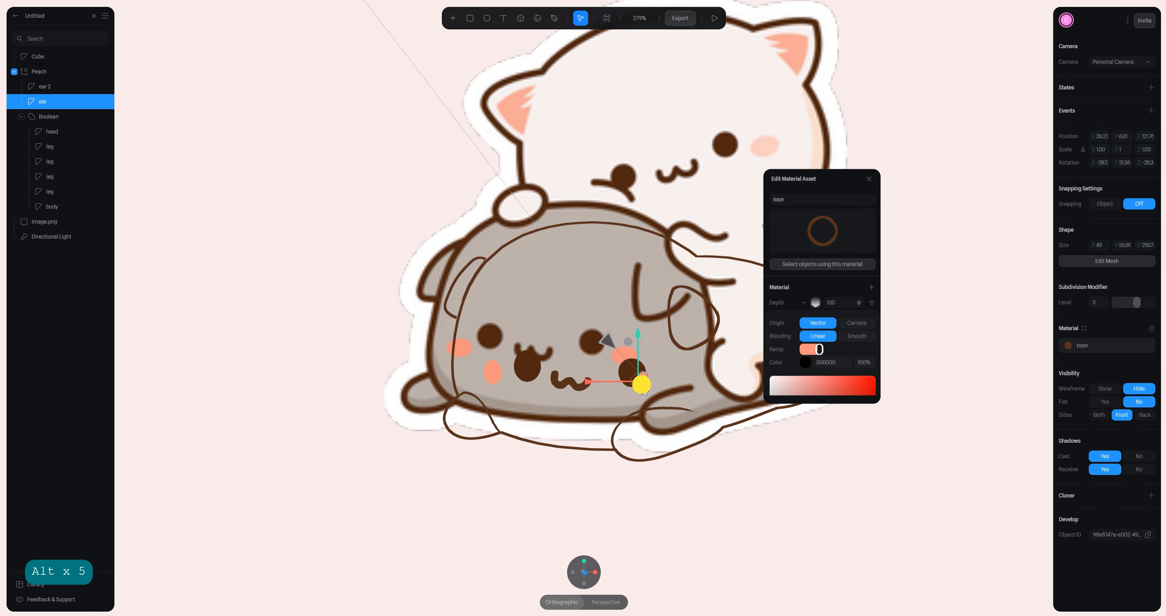
key("ctrl+z")
left_click(643, 386)
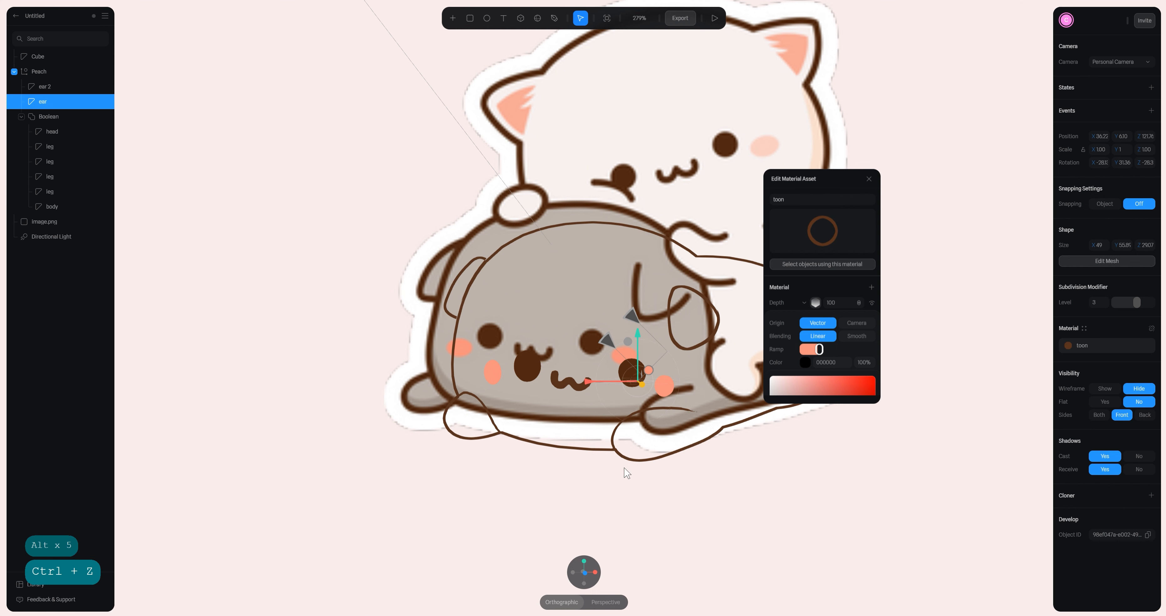
left_click(585, 573)
scroll(682, 358, "down", 3)
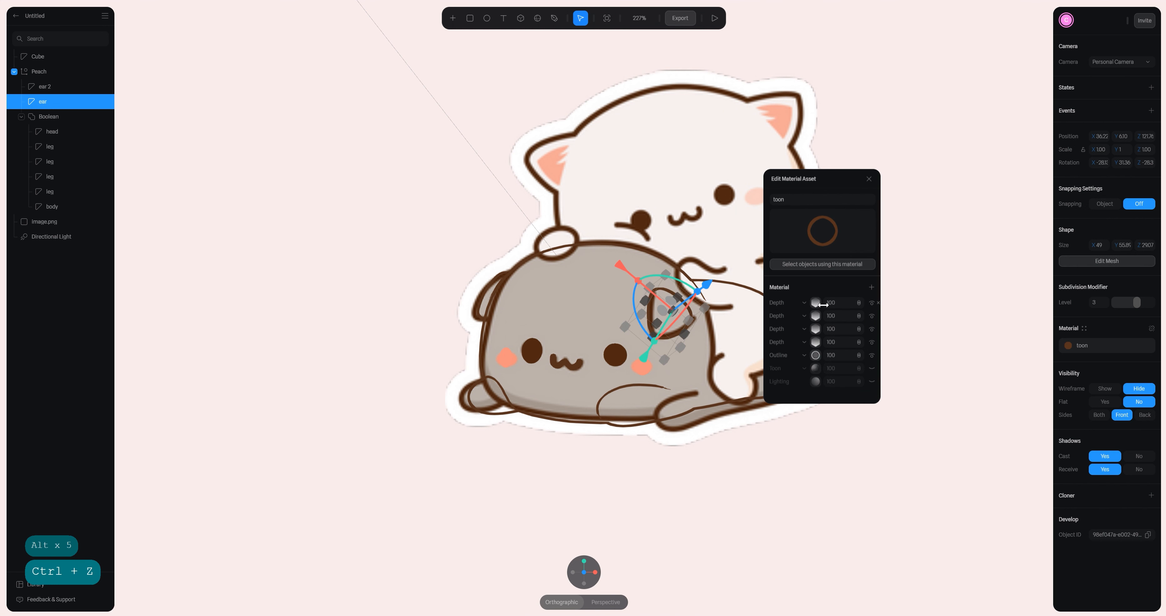
left_click(723, 480)
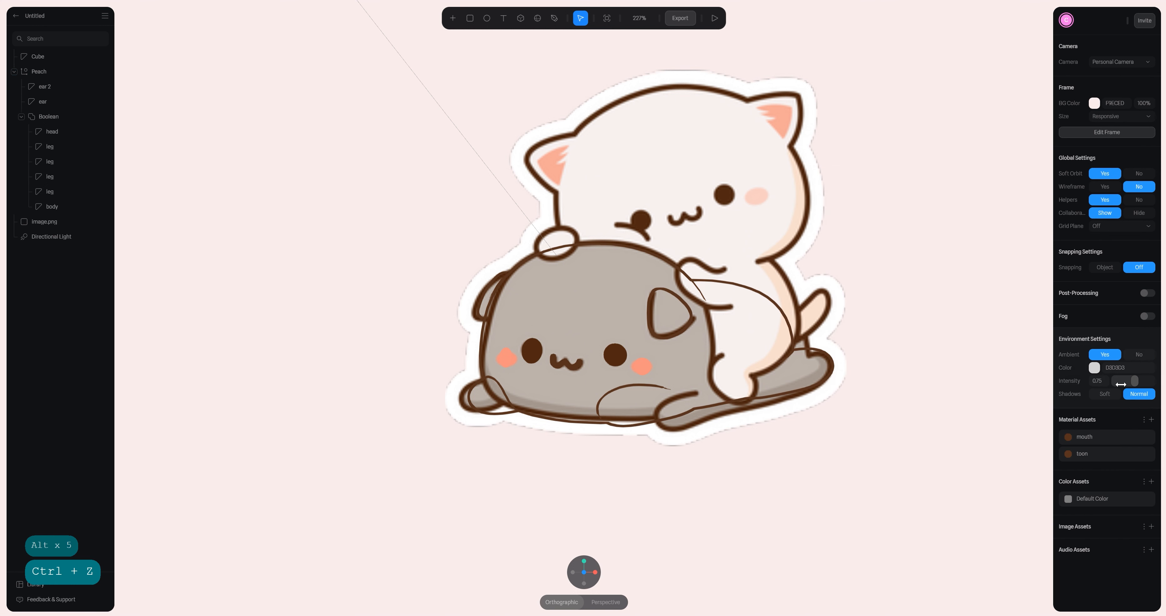
- Make the hidden Toon and Lighting layers of the toon material visible again, opening it from the second ear
left_click(44, 87)
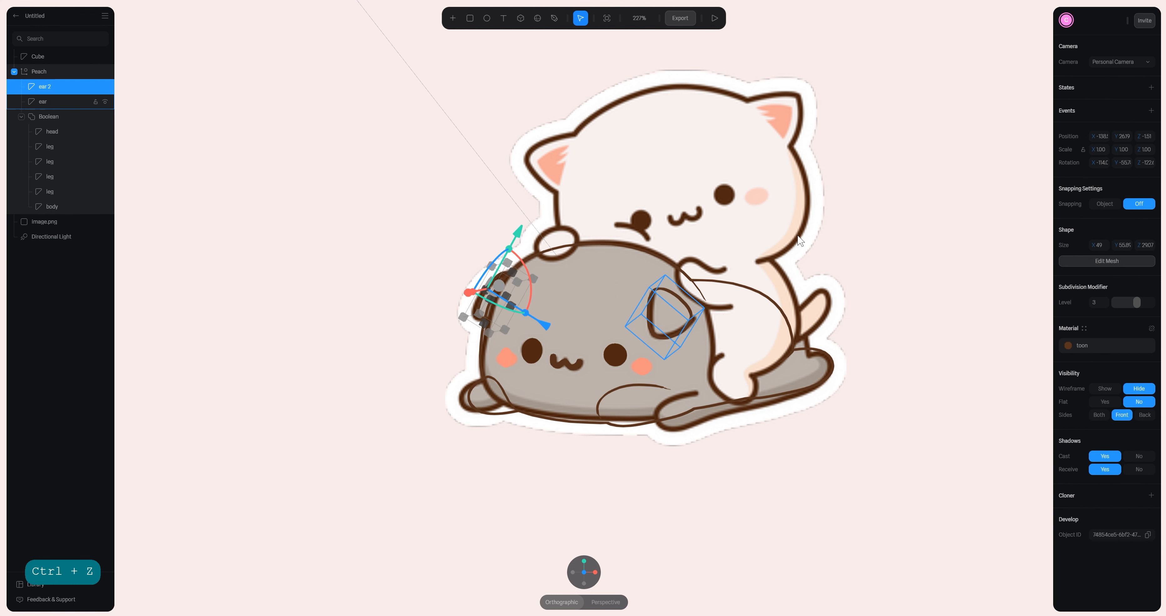
left_click(1069, 344)
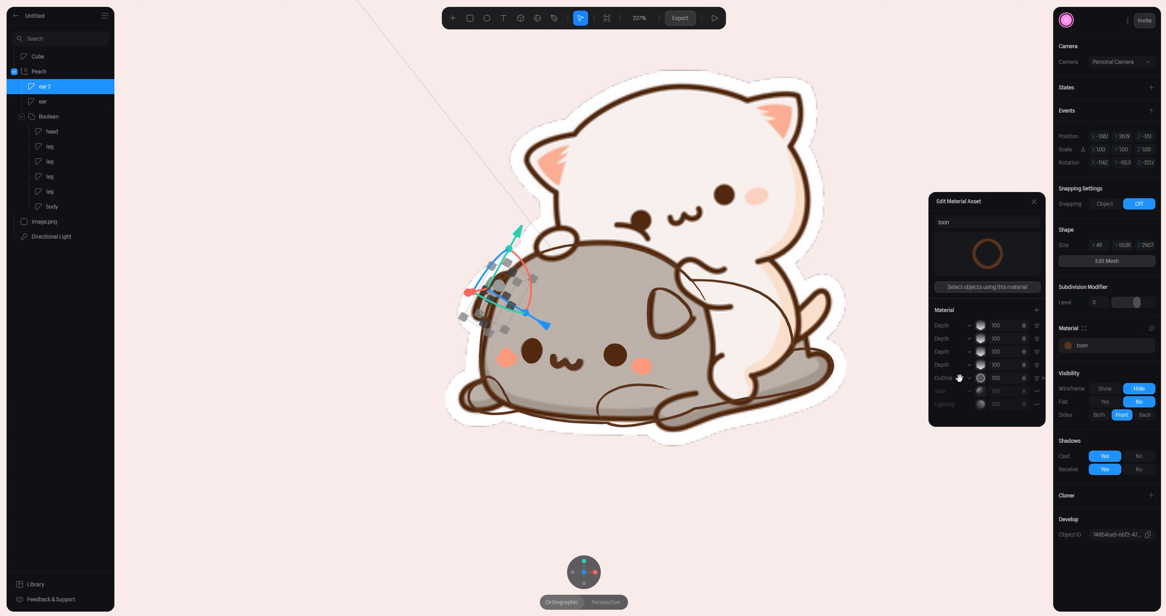
left_click(1037, 391)
left_click(1037, 404)
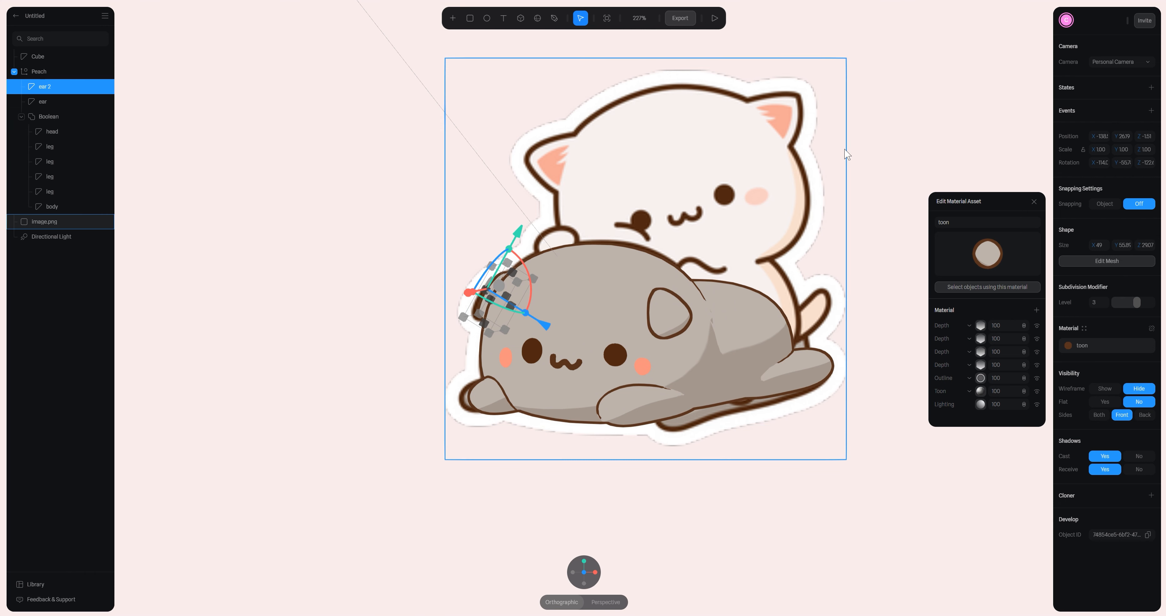
- Move the reference image out from behind the 3D cat so that it sits beside the model
scroll(846, 187, "down", 2)
left_click_drag(830, 192, 834, 195, "alt")
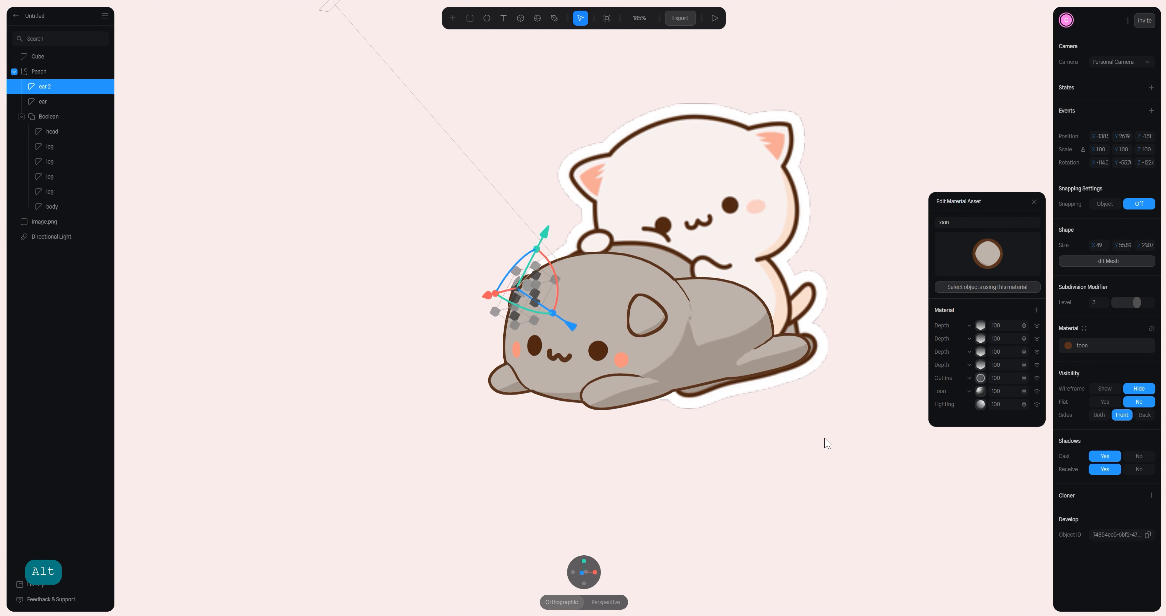
left_click(647, 447)
mouse_move(692, 447)
left_mouse_down("alt")
mouse_move(703, 440)
mouse_move(690, 444)
left_mouse_up("alt")
scroll(692, 444, "down", 3)
scroll(689, 437, "down", 1)
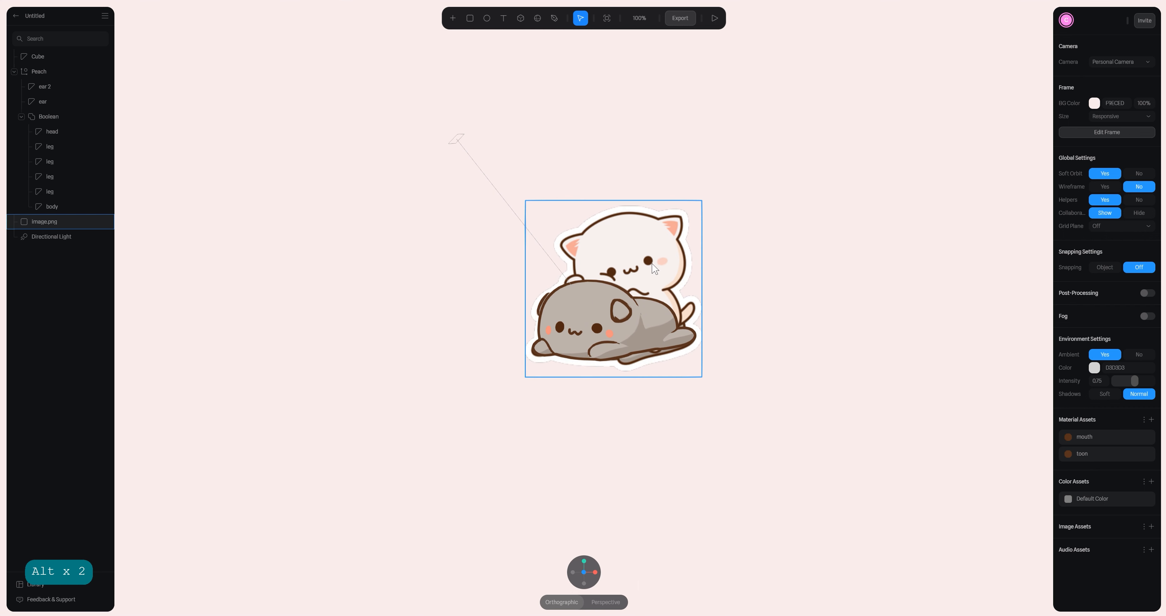
left_click_drag(614, 267, 784, 242)
left_click(632, 219)
- Inspect the shaded grey cat beside the reference from slightly different angles and select the model in the front view
mouse_move(613, 240)
left_mouse_down("alt")
mouse_move(593, 234)
mouse_move(628, 249)
mouse_move(591, 241)
left_mouse_up("alt")
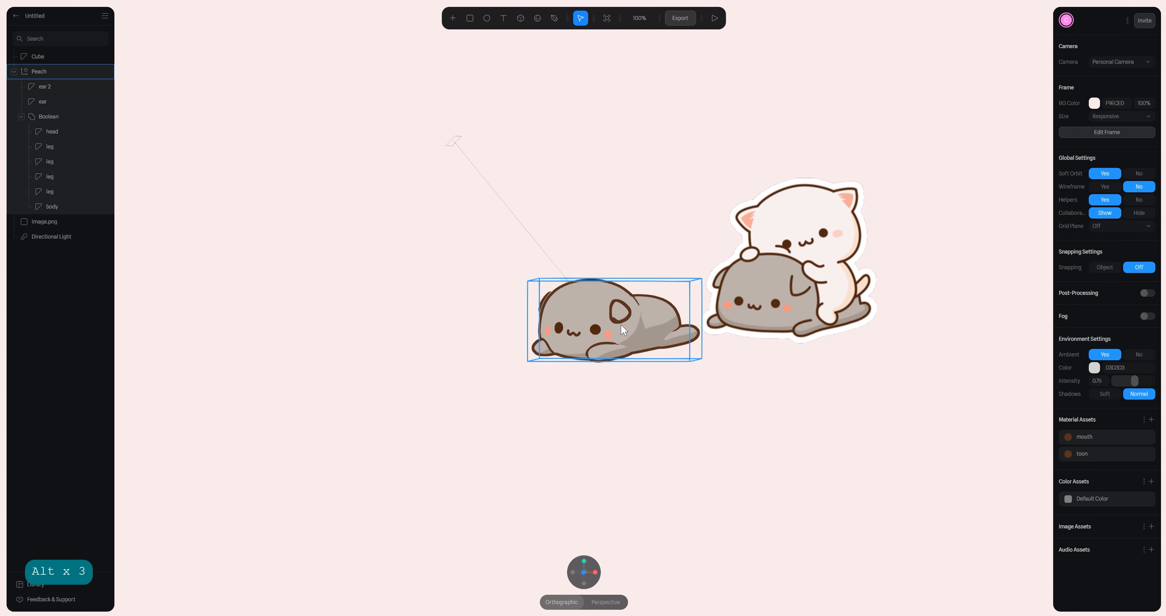
left_click_drag(664, 246, 638, 249, "alt")
mouse_move(587, 570)
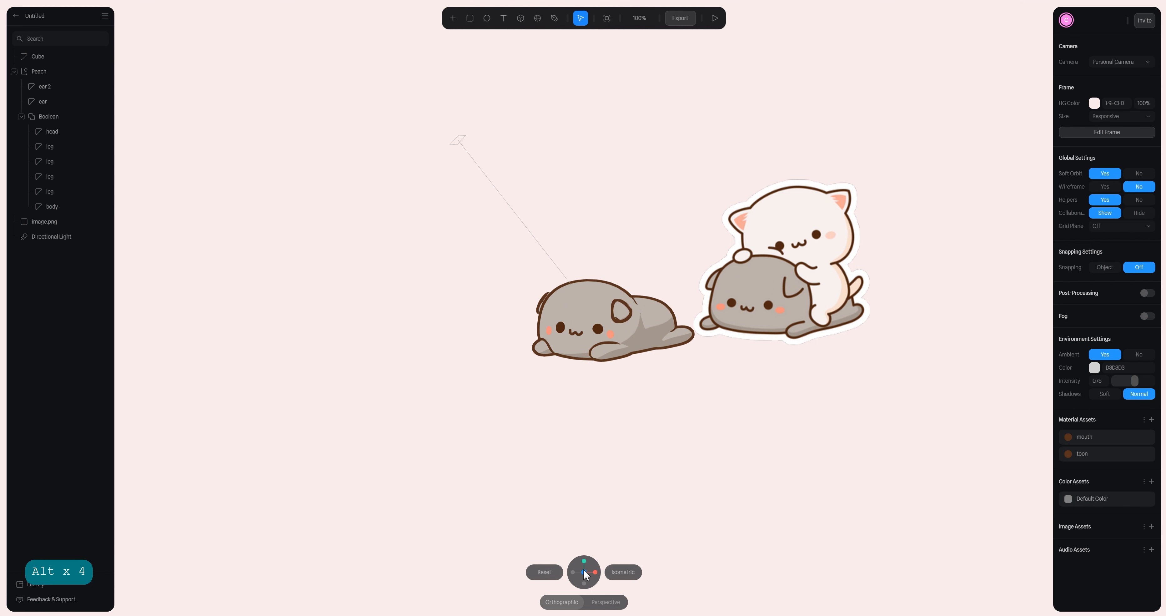
scroll(594, 382, "up", 4)
left_click(882, 286)
left_click(560, 311)
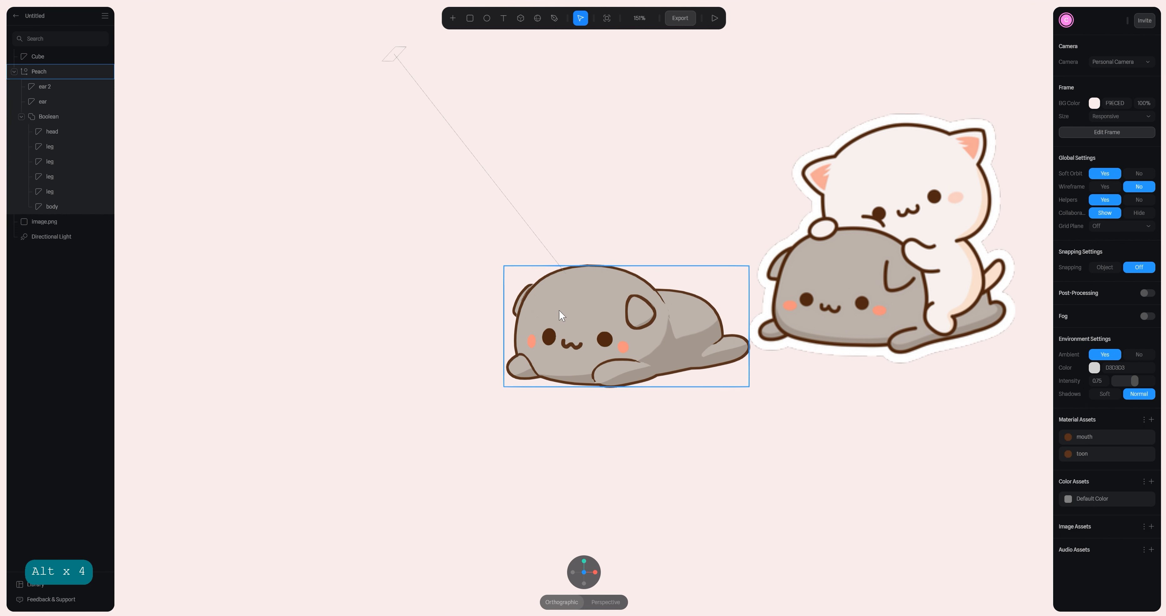
- Open the head's mesh for editing and adjust its top face slightly sideways
left_click(589, 291)
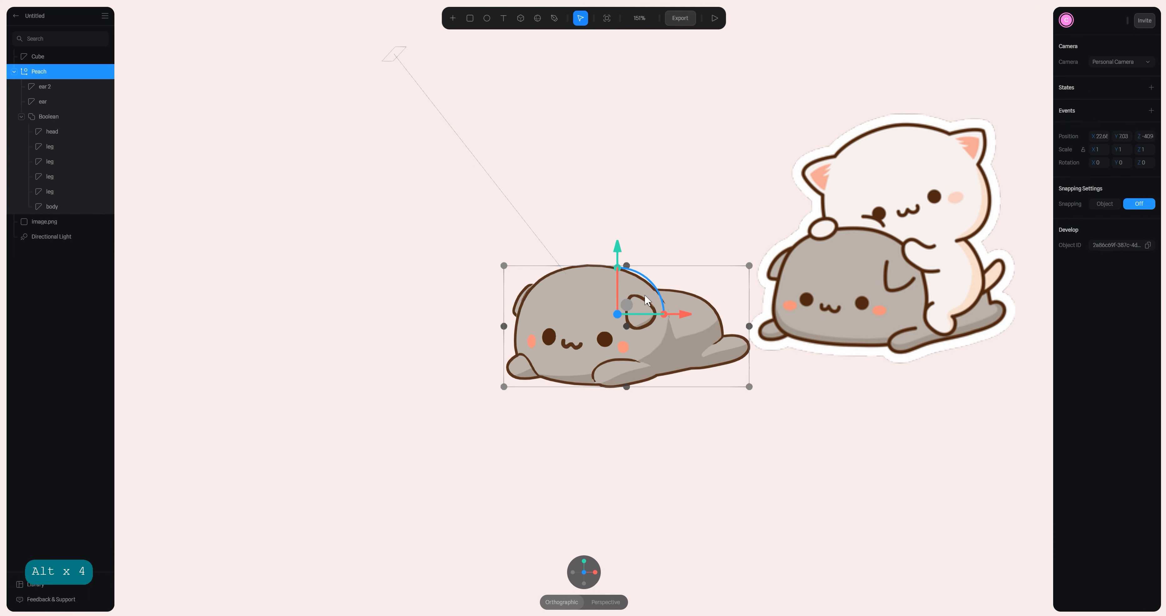
left_click(52, 132)
double_click(584, 265)
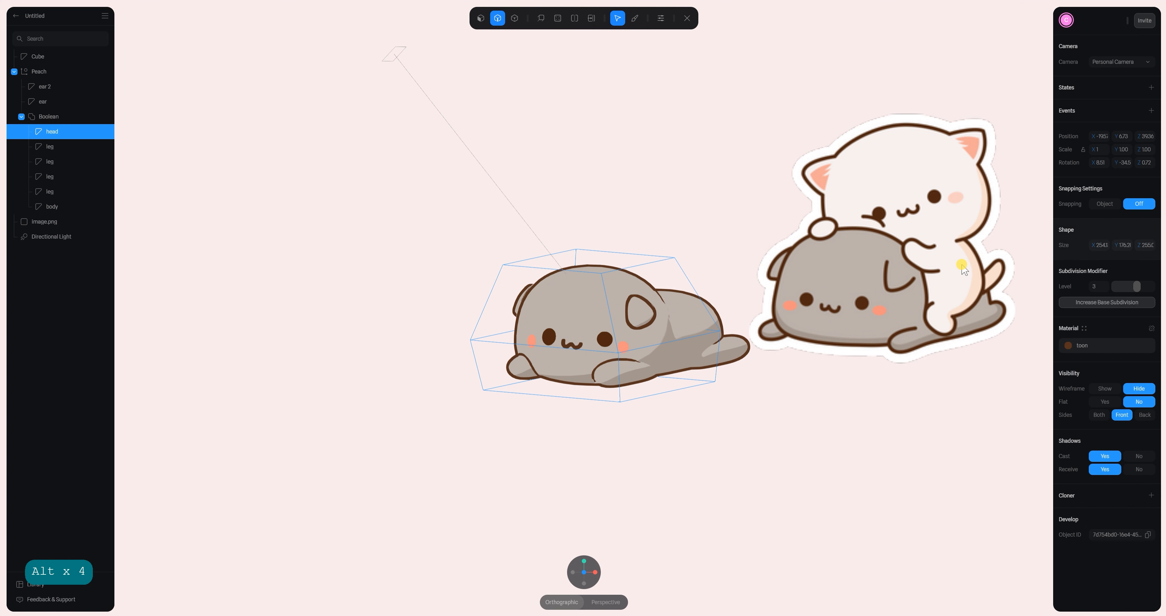
left_click(481, 18)
left_click(603, 265)
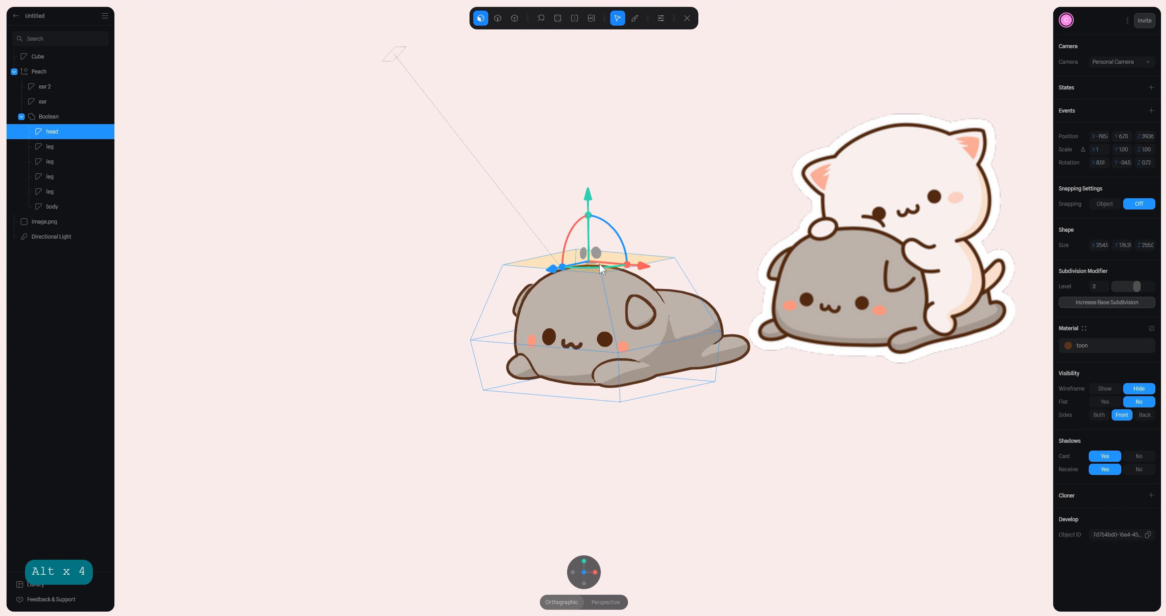
left_click_drag(636, 272, 650, 271)
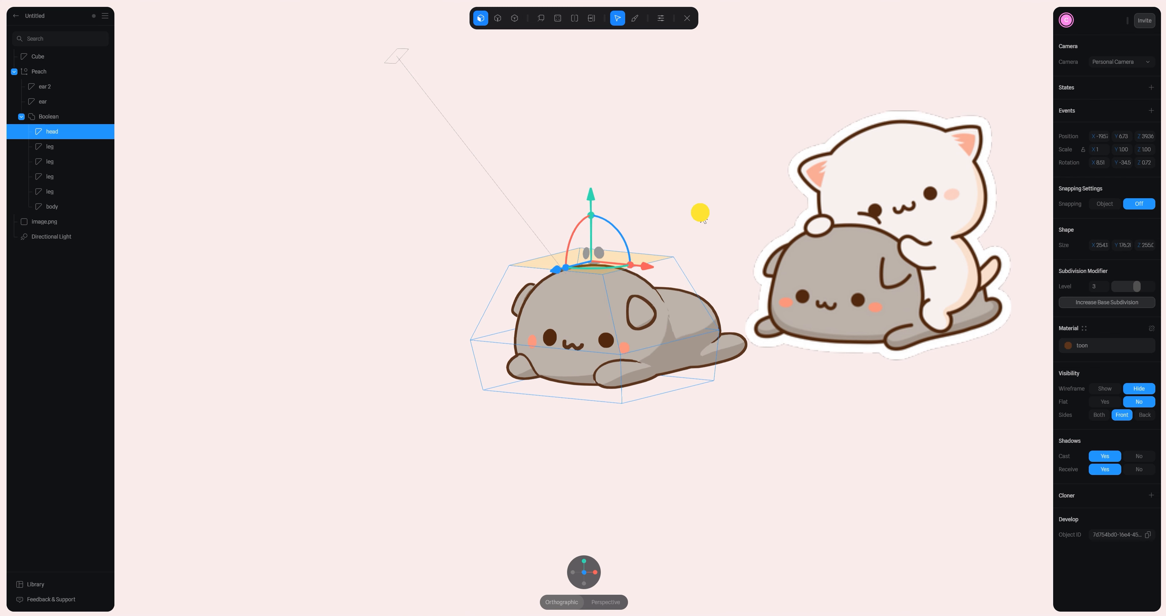
- Nudge the edges on the side of the head mesh slightly inward to slim it, then finish mesh editing and deselect
left_click_drag(697, 208, 502, 113, "alt")
left_click(497, 18)
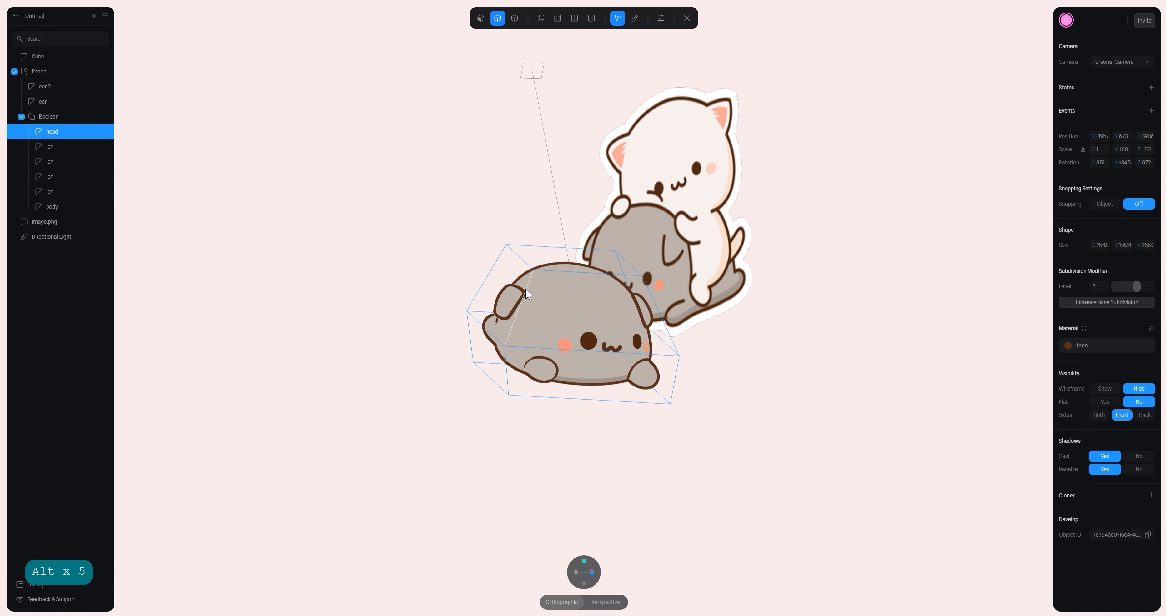
left_click(494, 318)
left_click_drag(429, 326, 431, 325)
left_click_drag(694, 339, 582, 331, "alt")
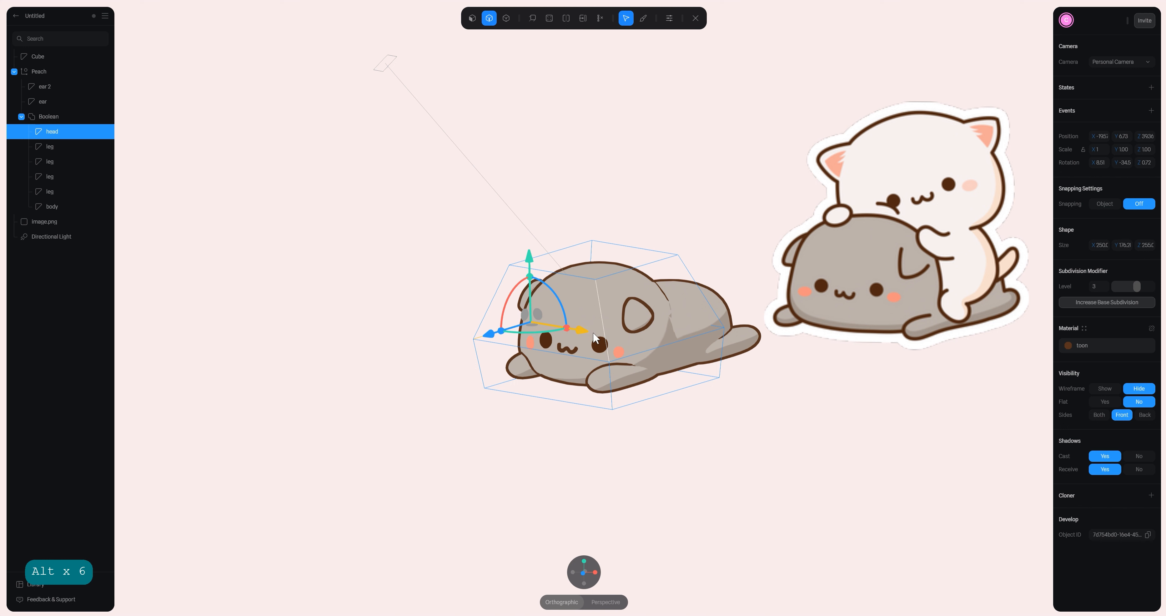
left_click(582, 573)
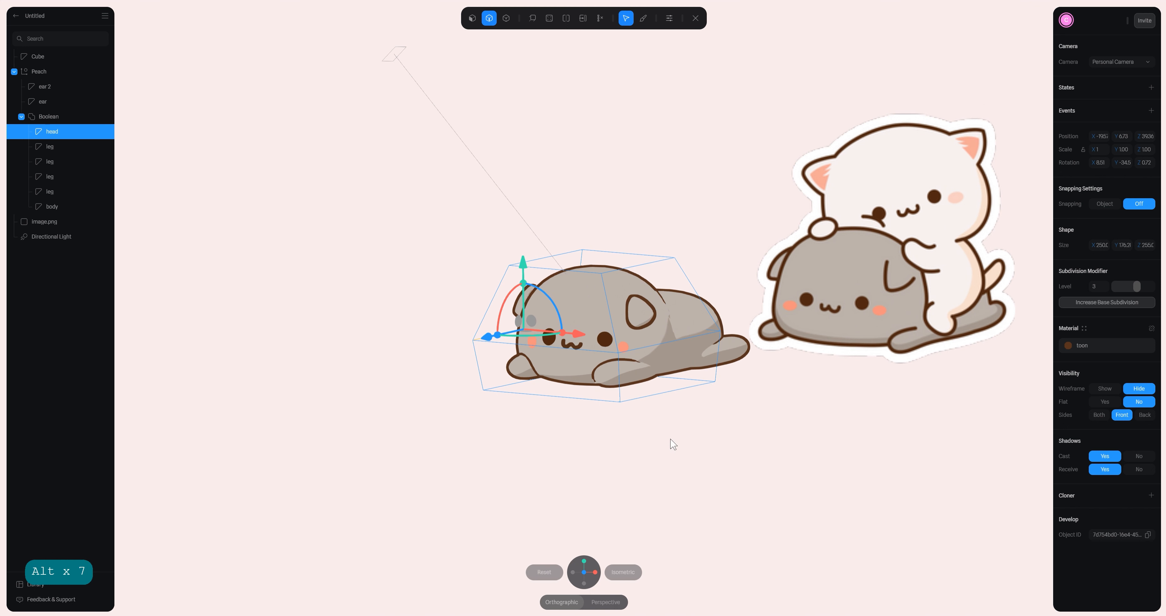
left_click_drag(584, 334, 583, 331)
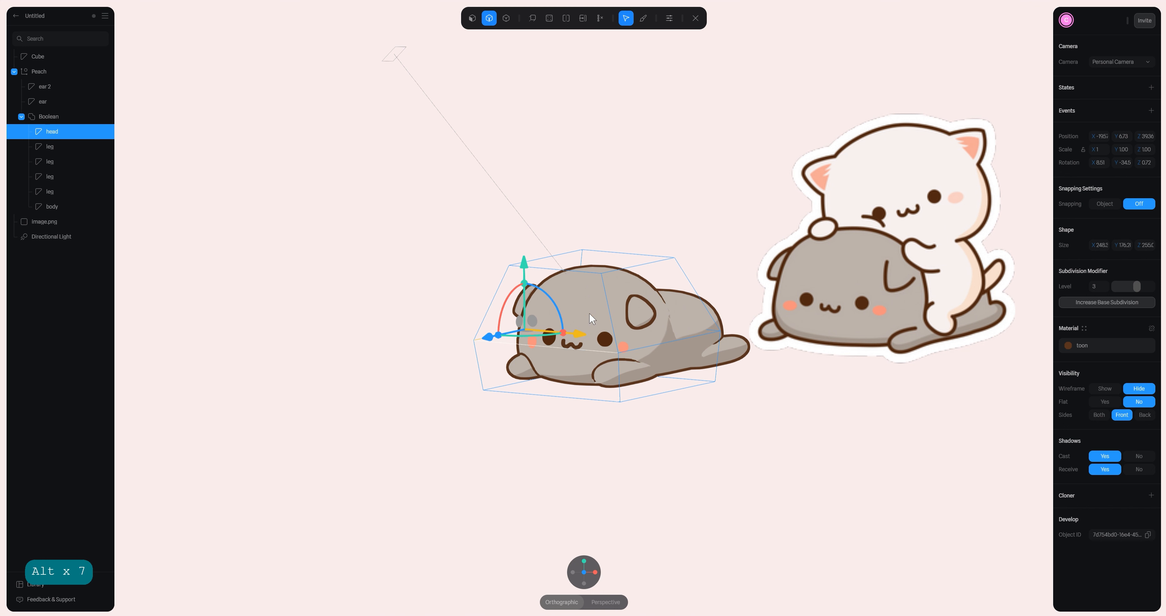
left_click(695, 18)
left_click(629, 159)
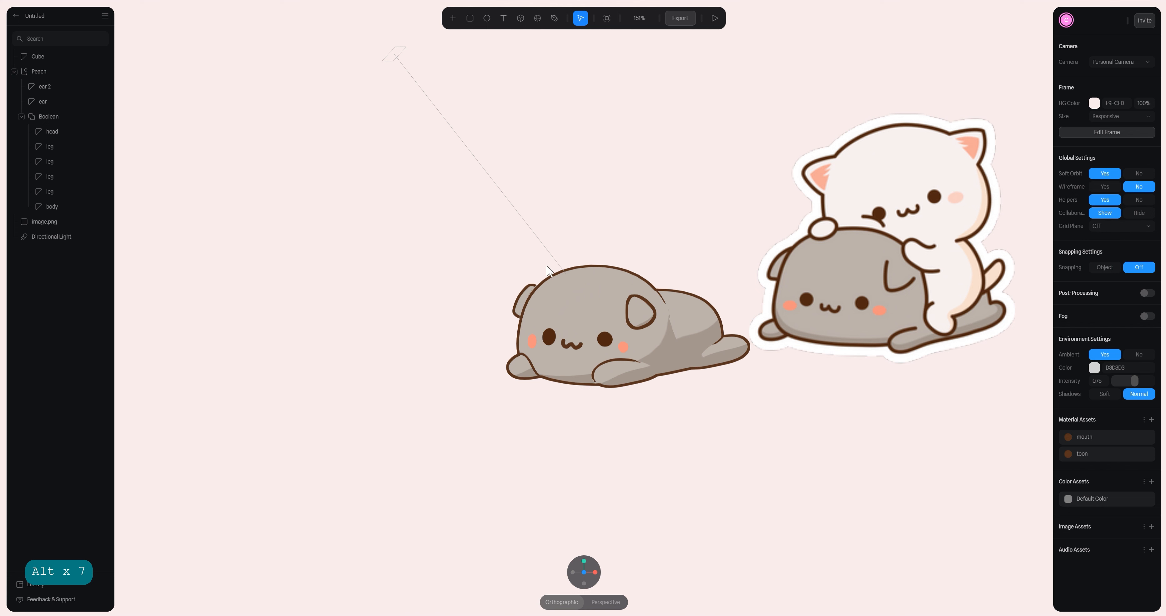
- Reposition the second ear so it sits against the narrowed side of the head, then check its placement from the front
left_click(531, 297)
left_click(44, 86)
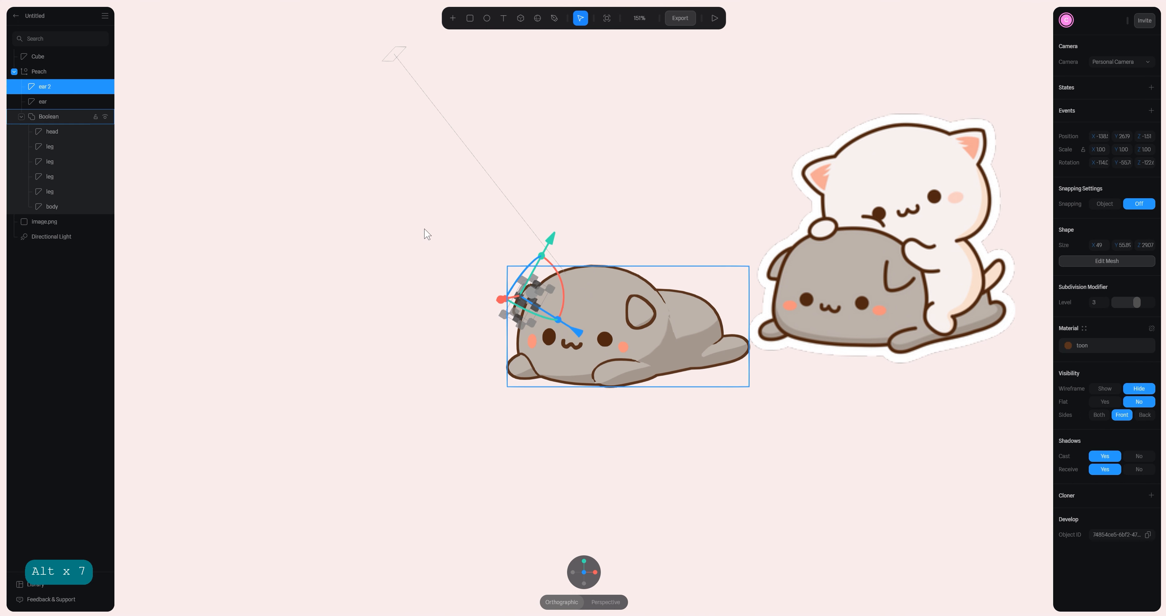
left_click_drag(569, 324, 572, 326)
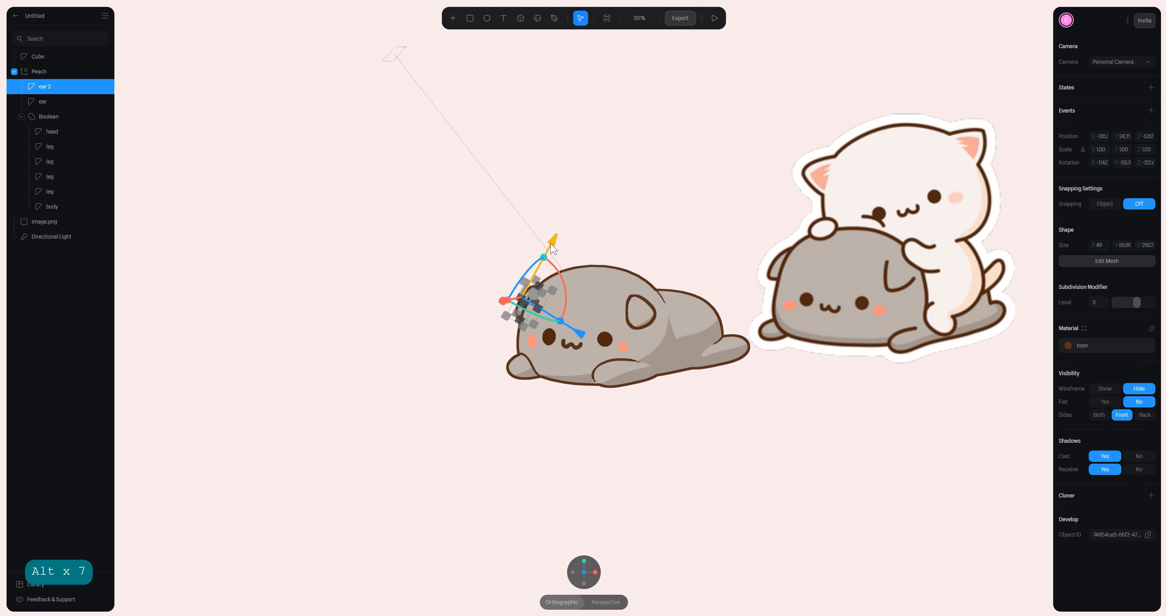
left_click(576, 221)
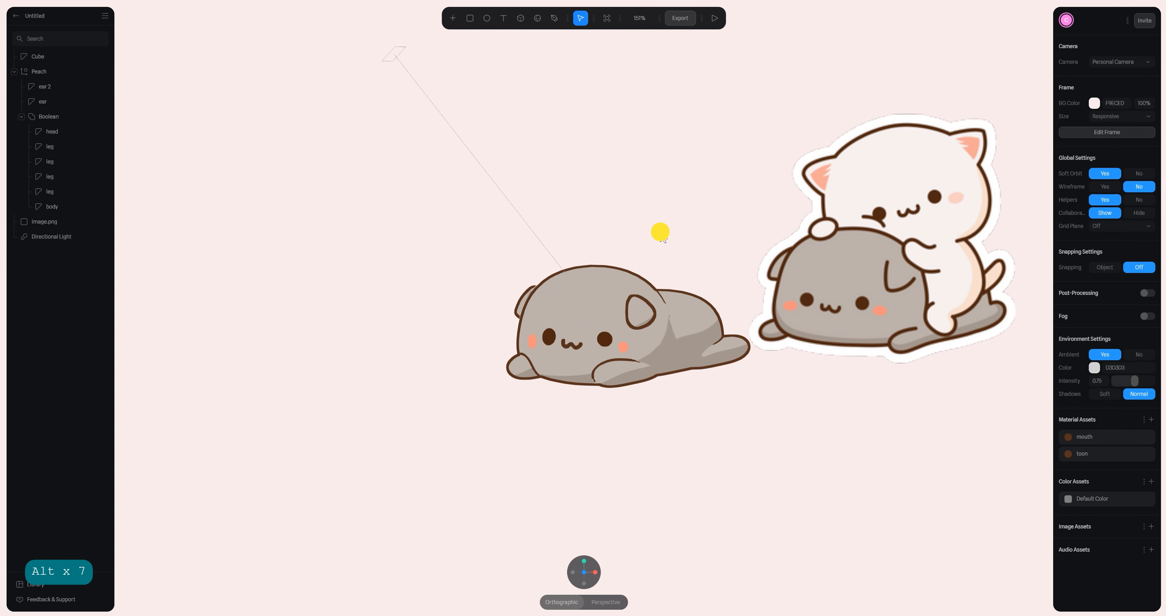
left_click_drag(661, 231, 663, 235, "alt")
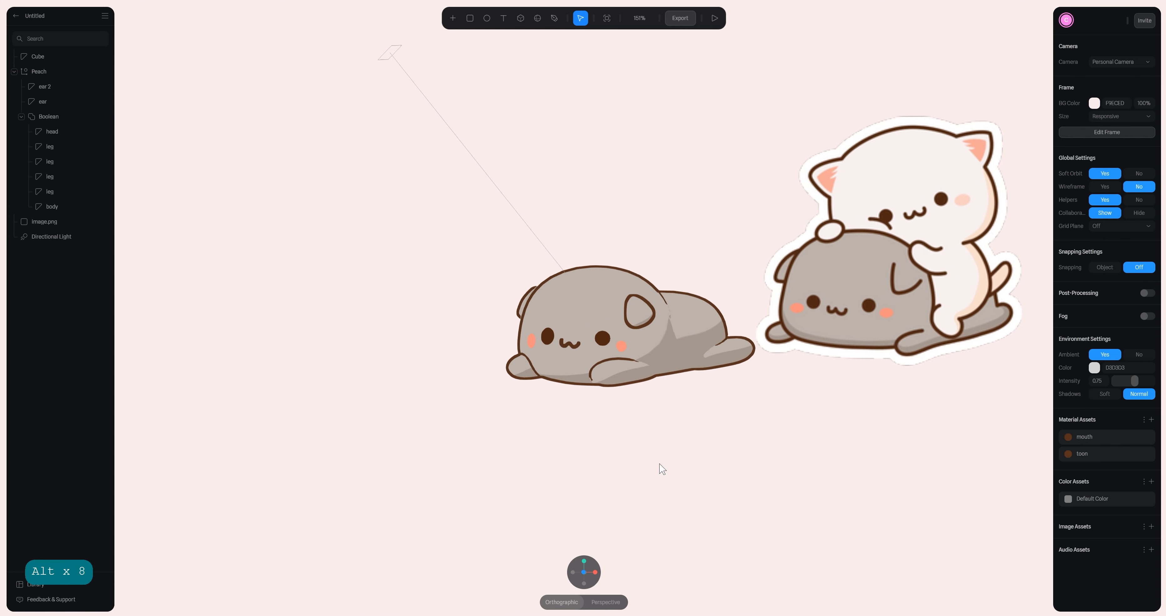
left_click(584, 573)
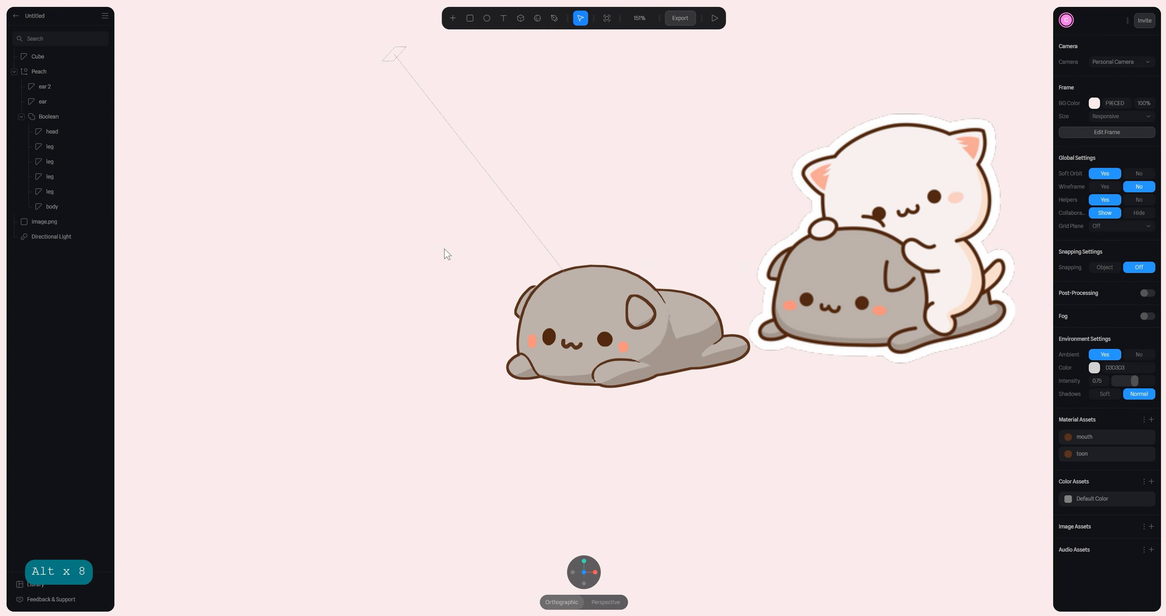
- Move the directional light sideways, closer to above the cat, to adjust the toon shading on the body
left_click(593, 304)
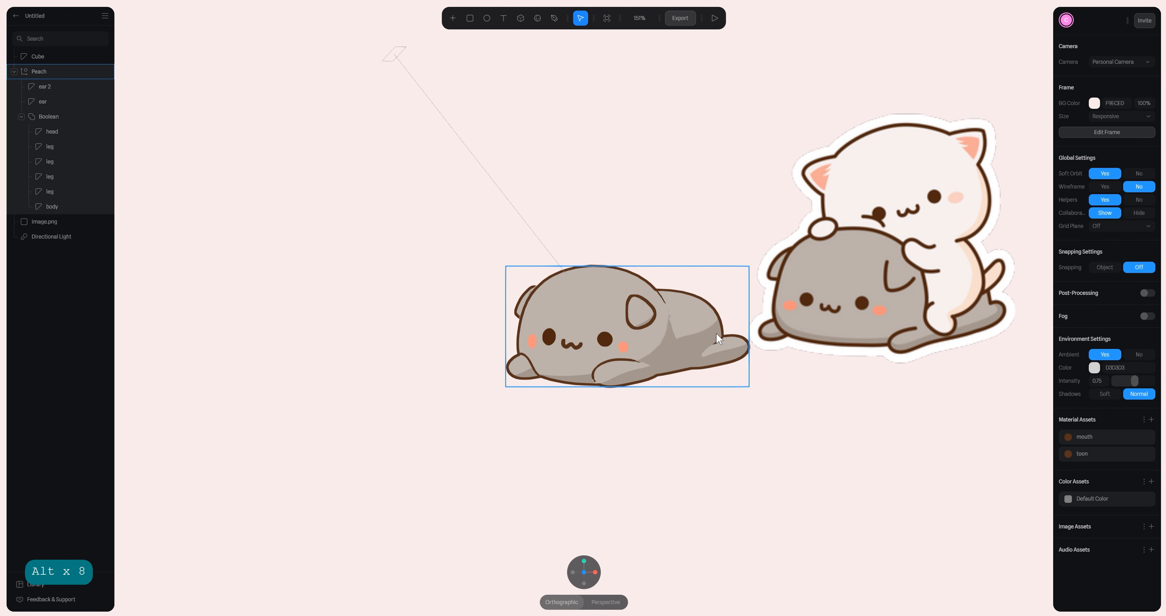
scroll(669, 353, "down", 6)
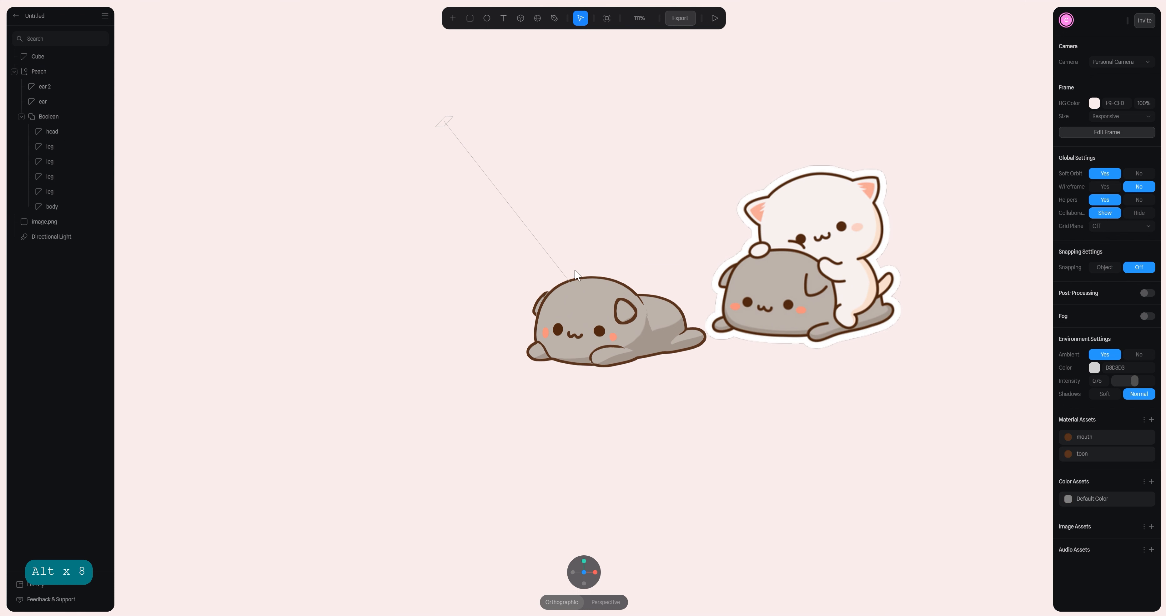
left_click(652, 344)
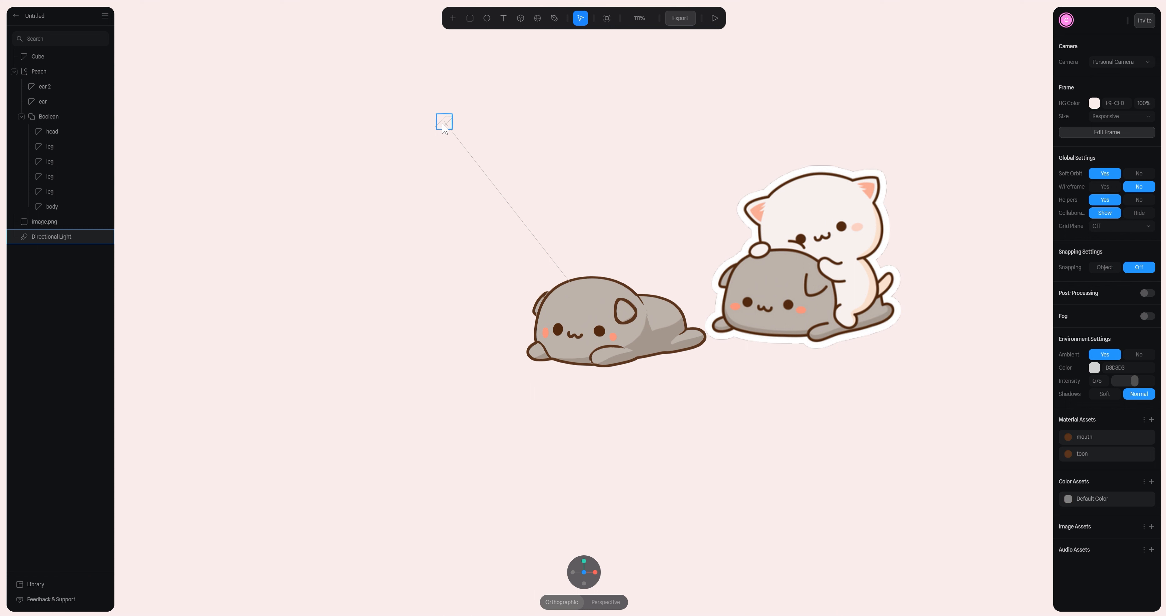
left_click(432, 128)
left_click_drag(432, 128, 492, 123)
left_click(637, 222)
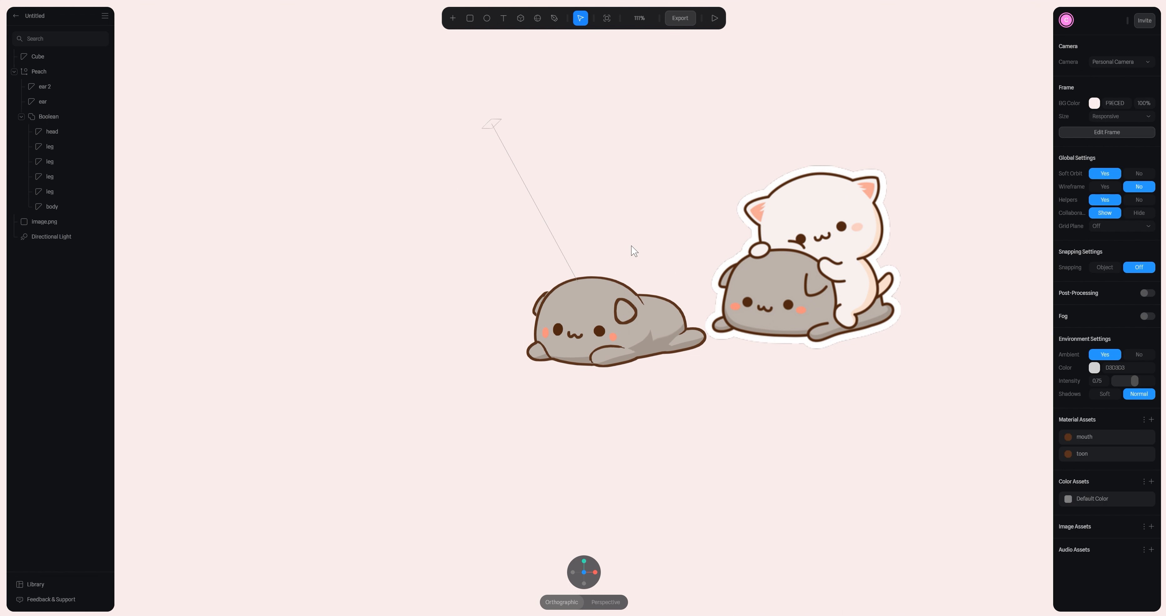
- Inspect the relit cat from slightly different angles and frame it together with the reference image
mouse_move(633, 250)
left_mouse_down()
mouse_move(697, 245)
mouse_move(603, 248)
mouse_move(648, 249)
left_mouse_up()
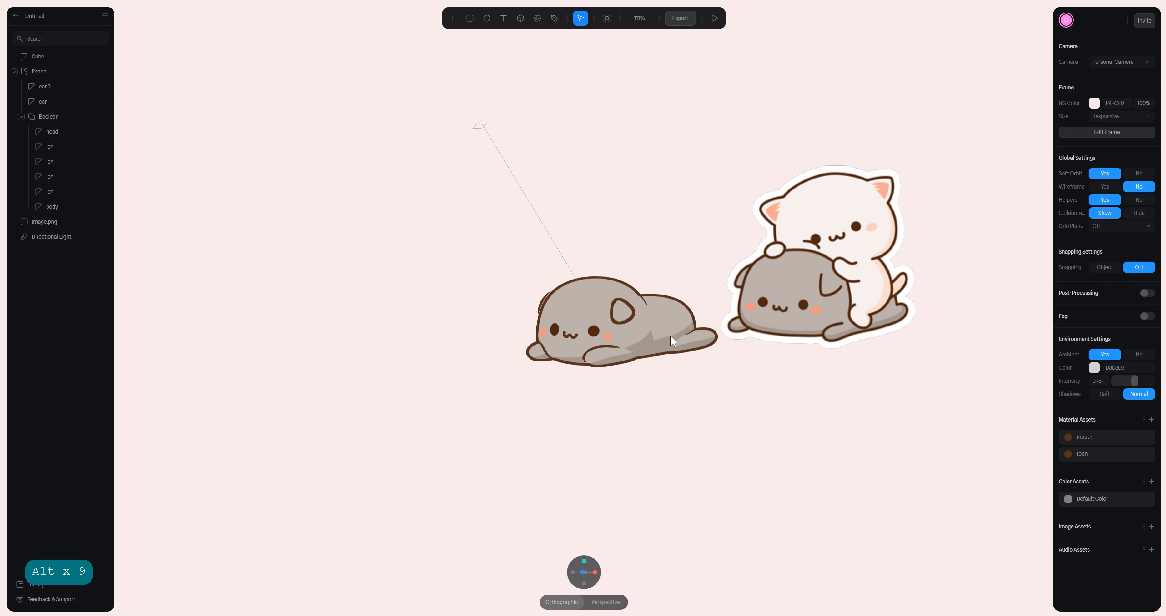
left_click_drag(669, 336, 683, 343, "alt")
left_click_drag(625, 258, 629, 259, "alt")
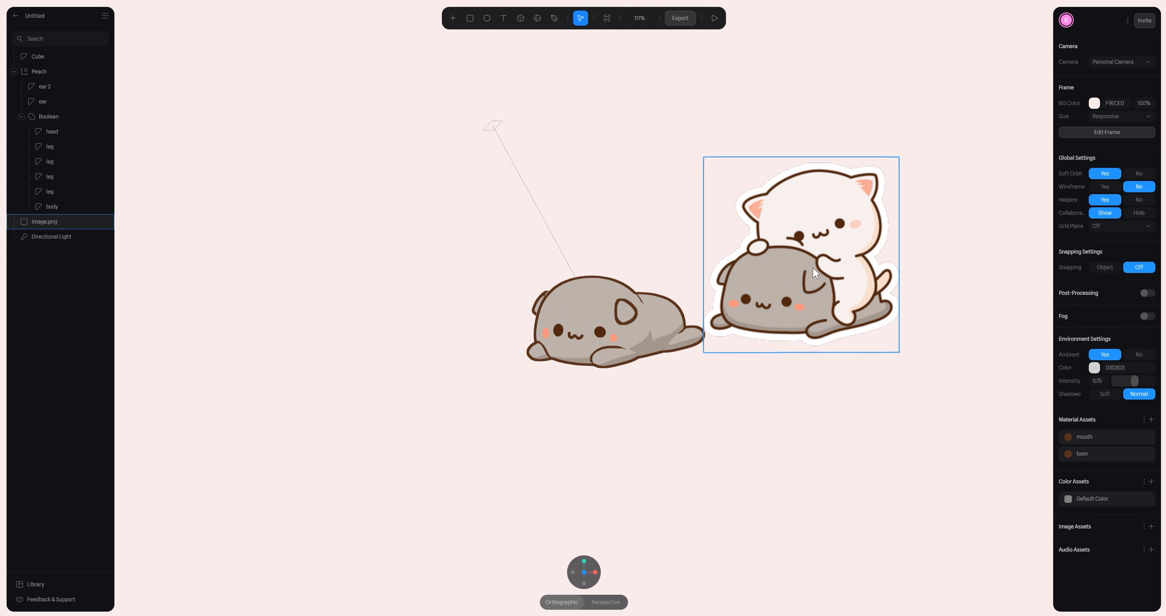
key("space")
left_click_drag(655, 263, 642, 286)
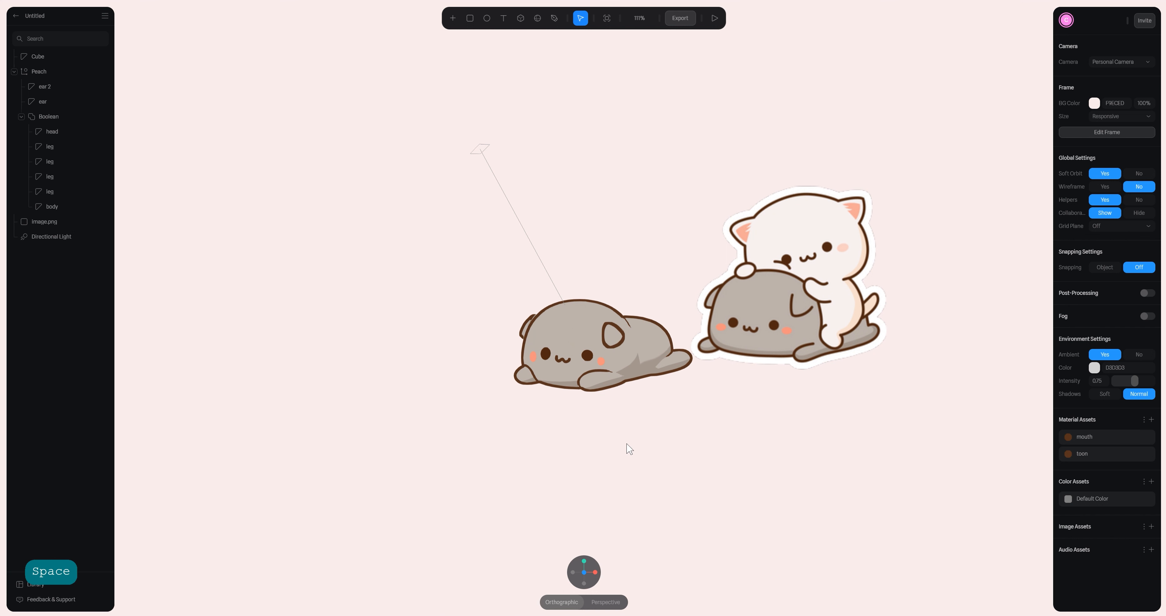